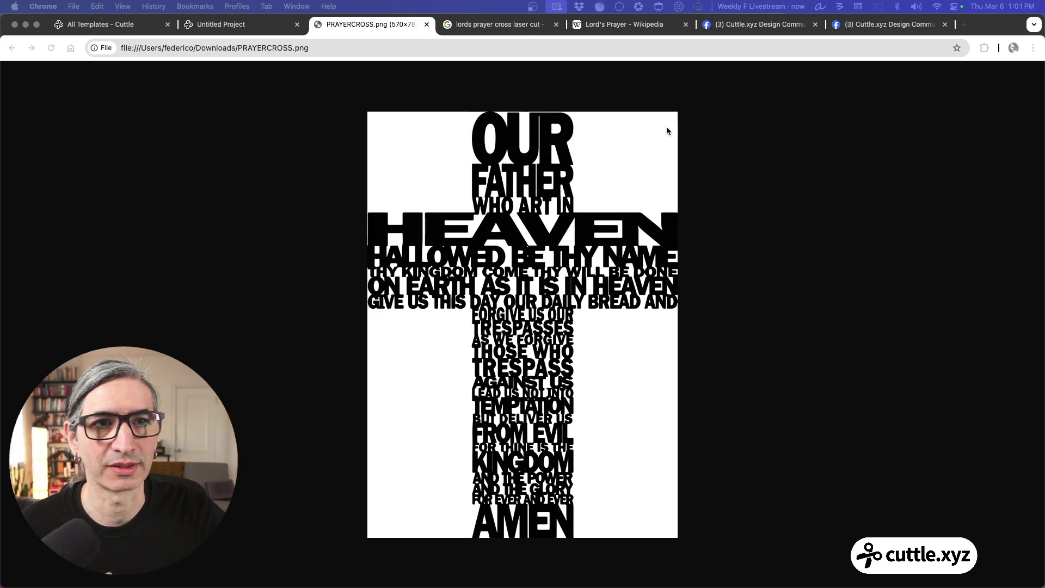
# Switch to the Facebook community post about filling a cross shape with a bible verse and read the request and its comments
pyautogui.click(767, 26)
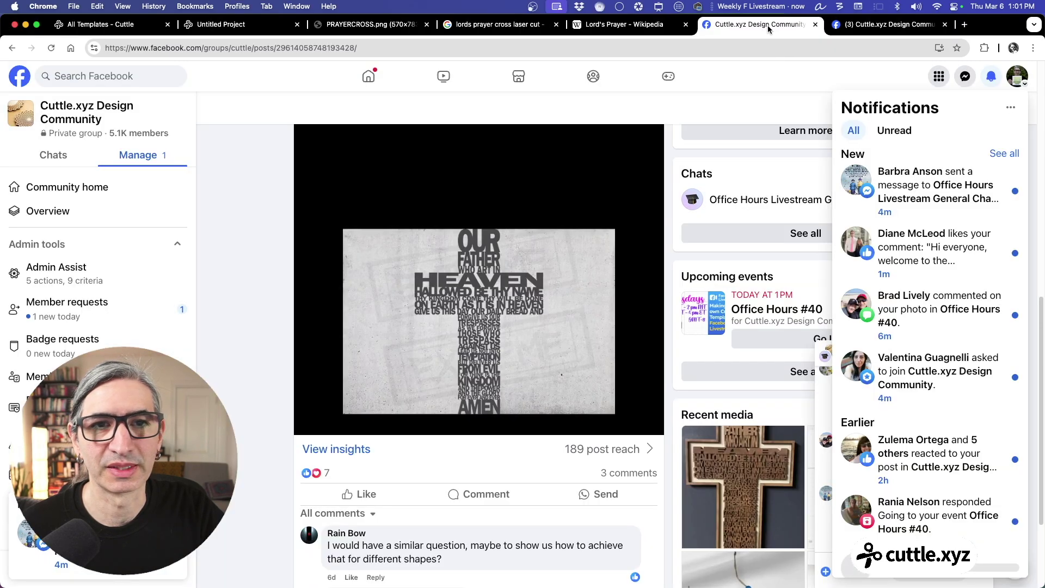
pyautogui.scroll(4, 512, 187)
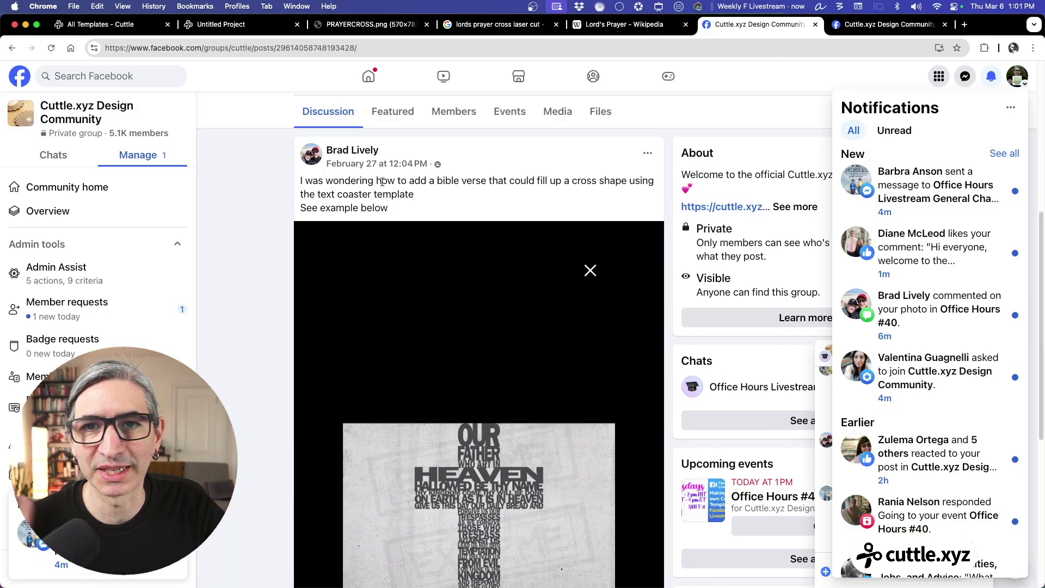
pyautogui.scroll(-1, 468, 203)
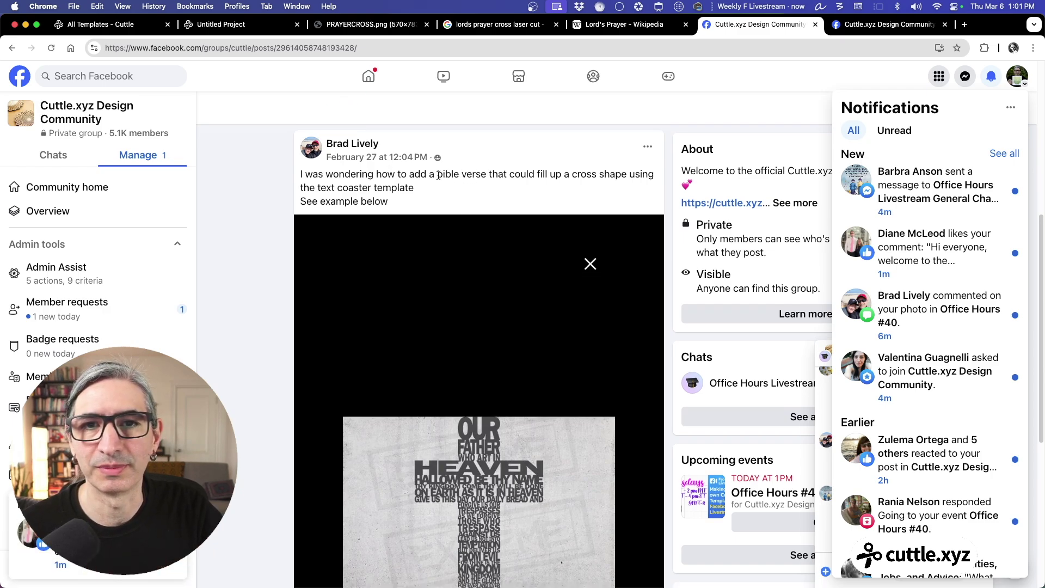
pyautogui.moveTo(439, 175); pyautogui.dragTo(518, 169)
pyautogui.scroll(-3, 511, 180)
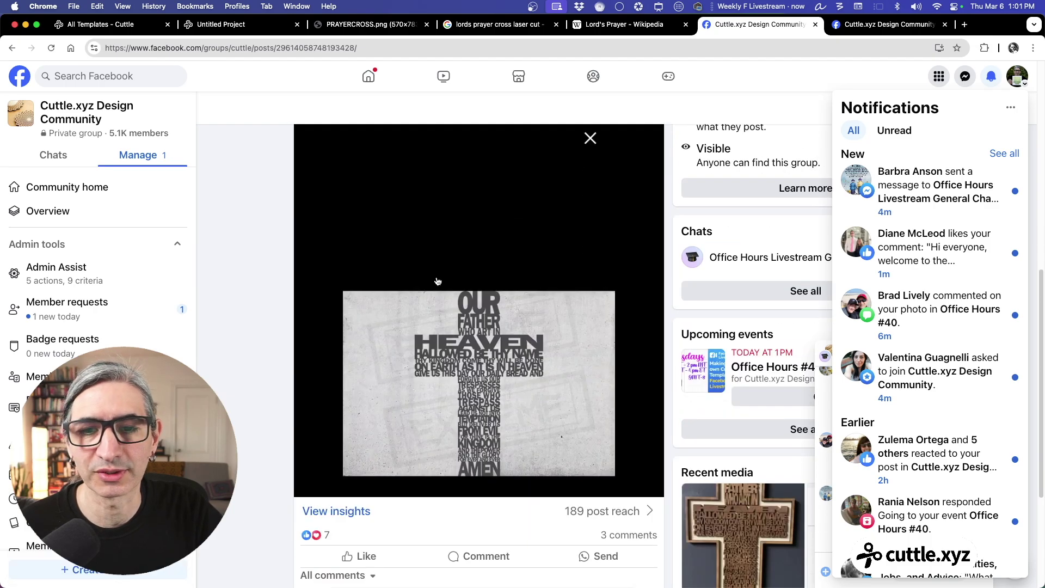
pyautogui.scroll(-4, 435, 281)
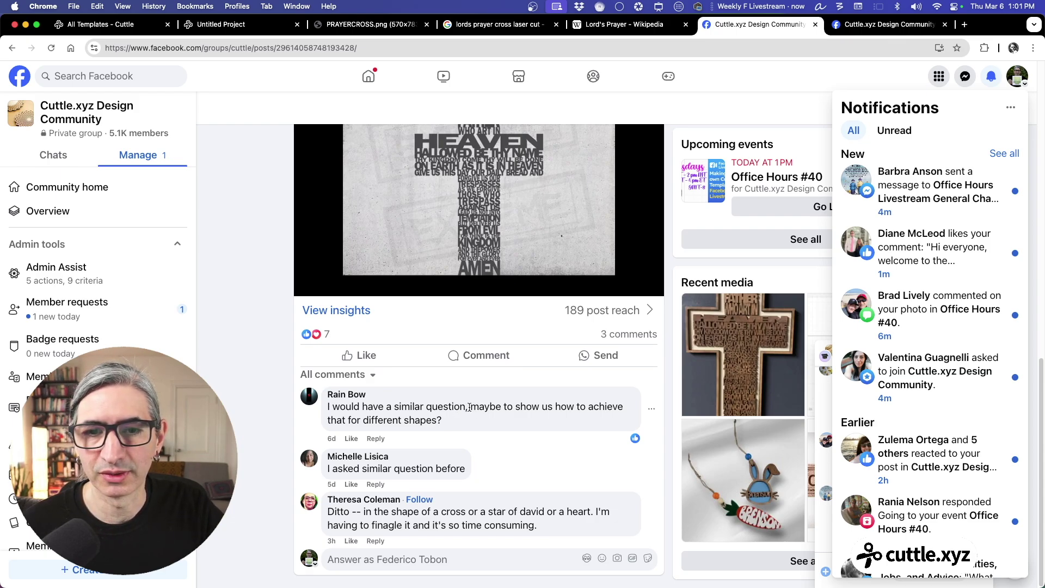
pyautogui.moveTo(469, 408); pyautogui.dragTo(494, 420)
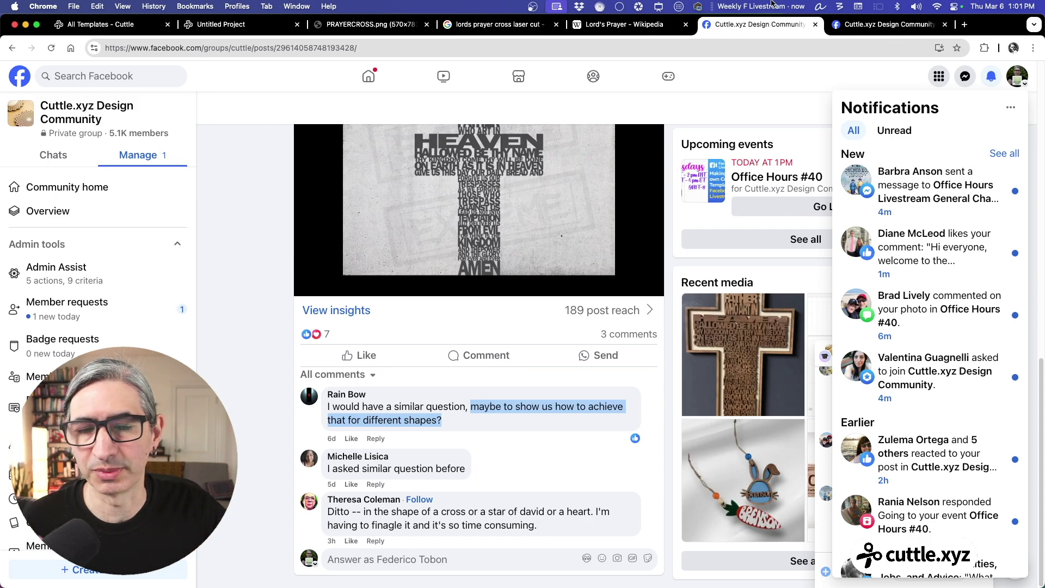
# Review the second community post about the modified coaster word template and examine its cross design image at full size
pyautogui.click(883, 29)
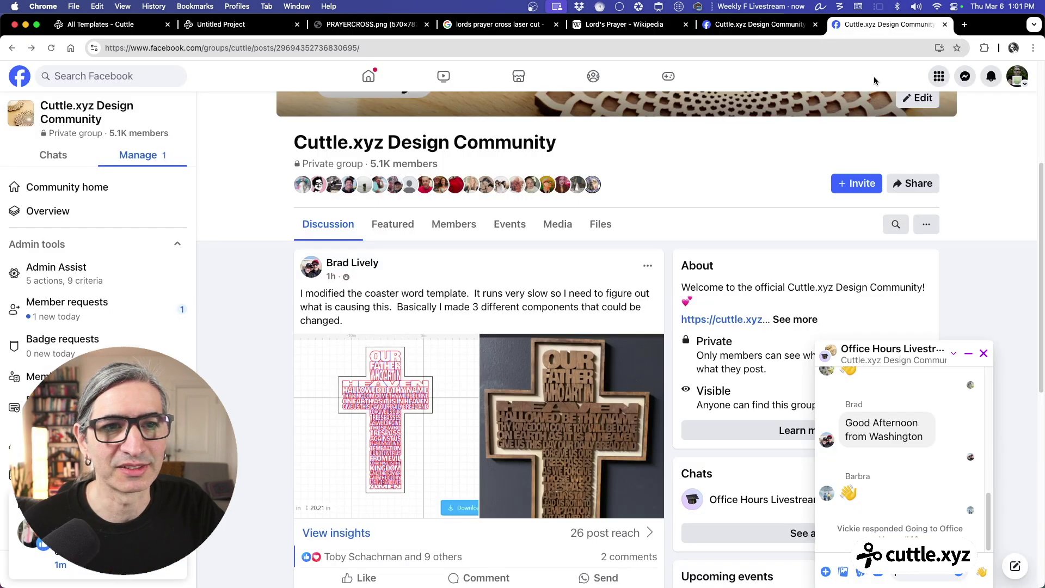
pyautogui.scroll(-5, 688, 227)
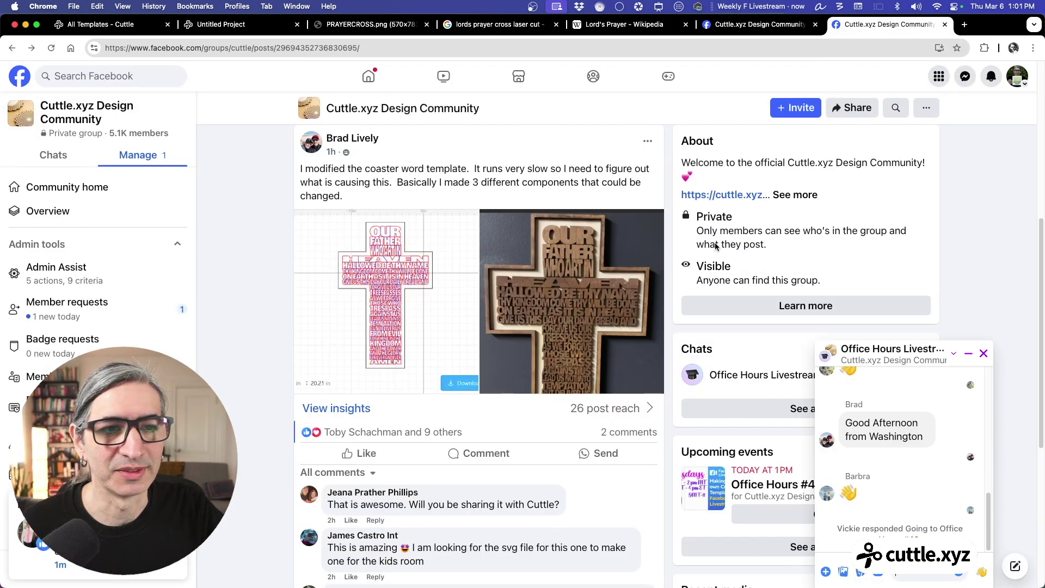
pyautogui.click(982, 355)
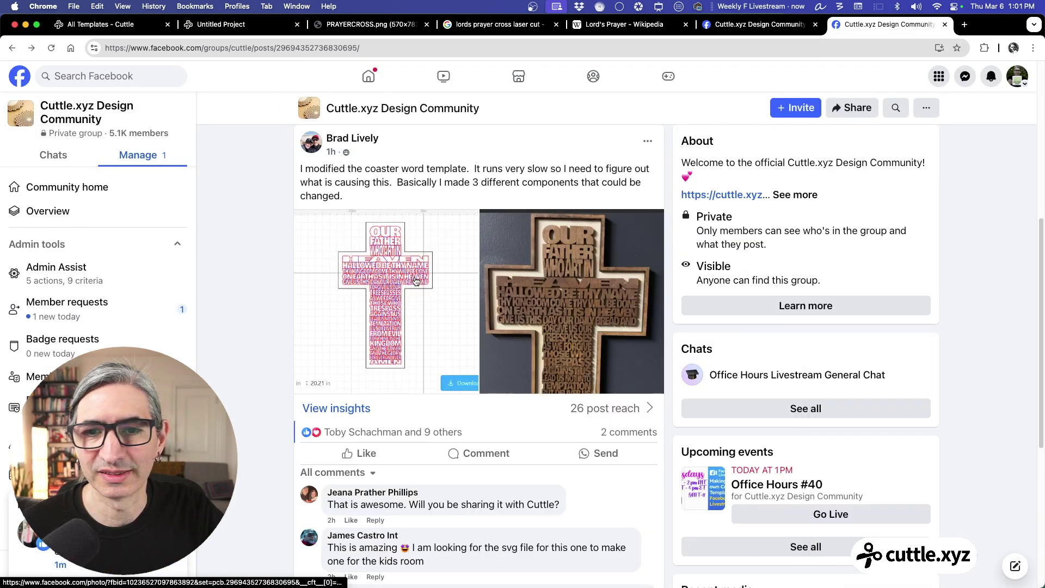
pyautogui.click(387, 272)
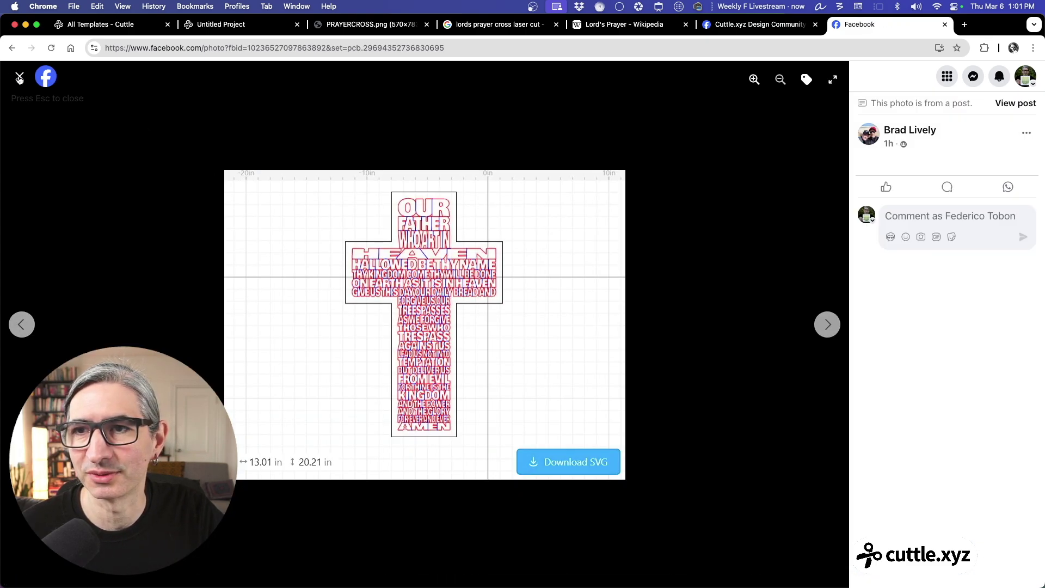
pyautogui.click(20, 77)
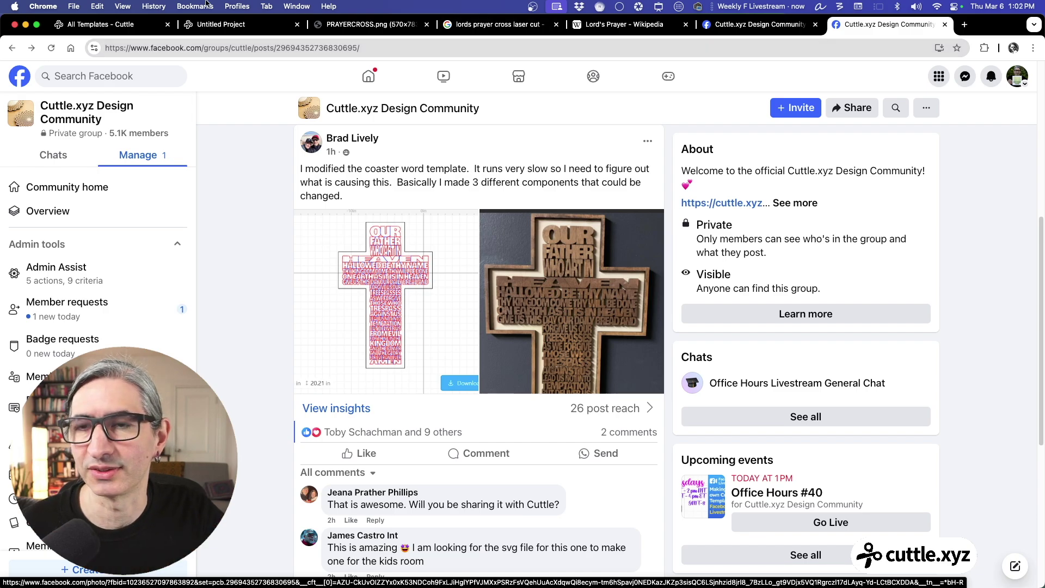
# Switch to the Cuttle templates page and open the Block of Text Generator from the Customizable Text category
pyautogui.click(122, 27)
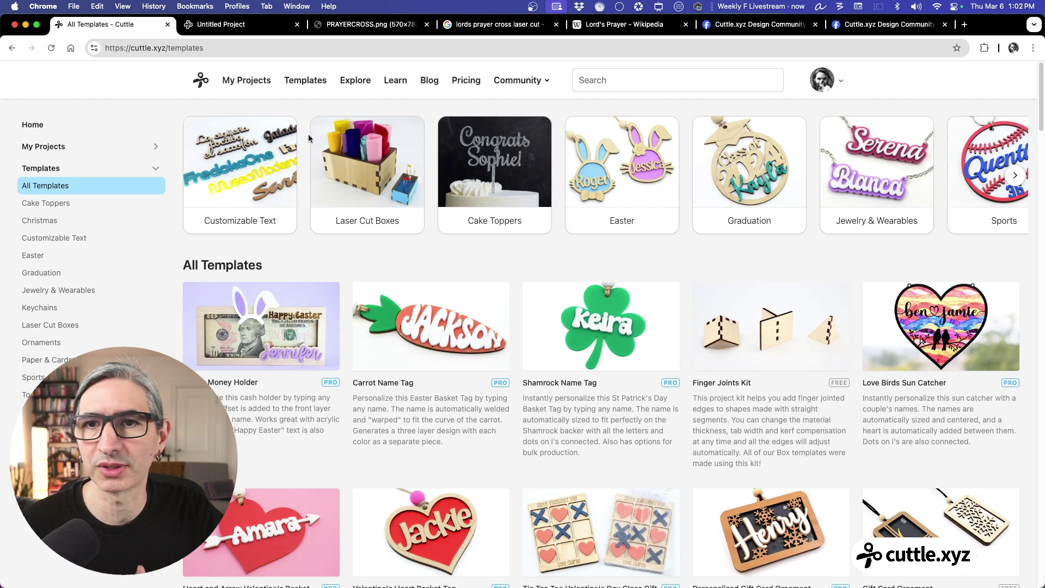
pyautogui.click(242, 155)
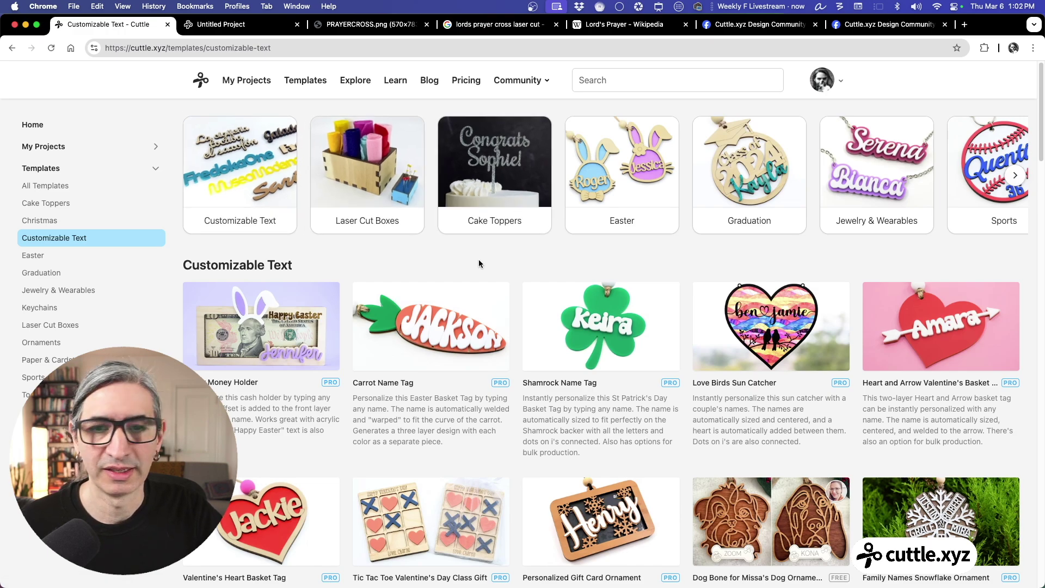
pyautogui.scroll(-9, 480, 259)
pyautogui.scroll(-10, 482, 264)
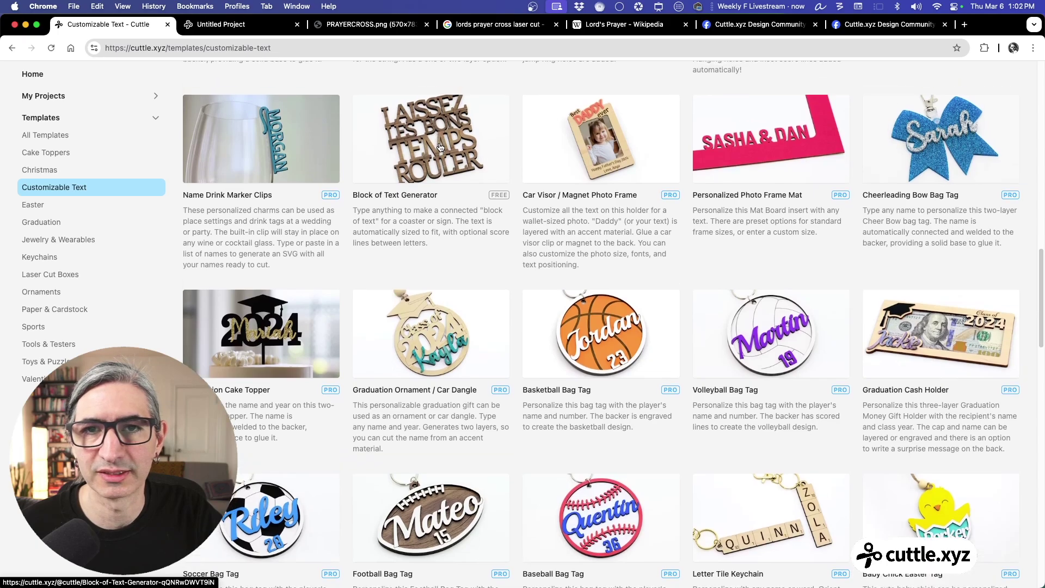
pyautogui.scroll(2, 435, 163)
pyautogui.click(433, 201)
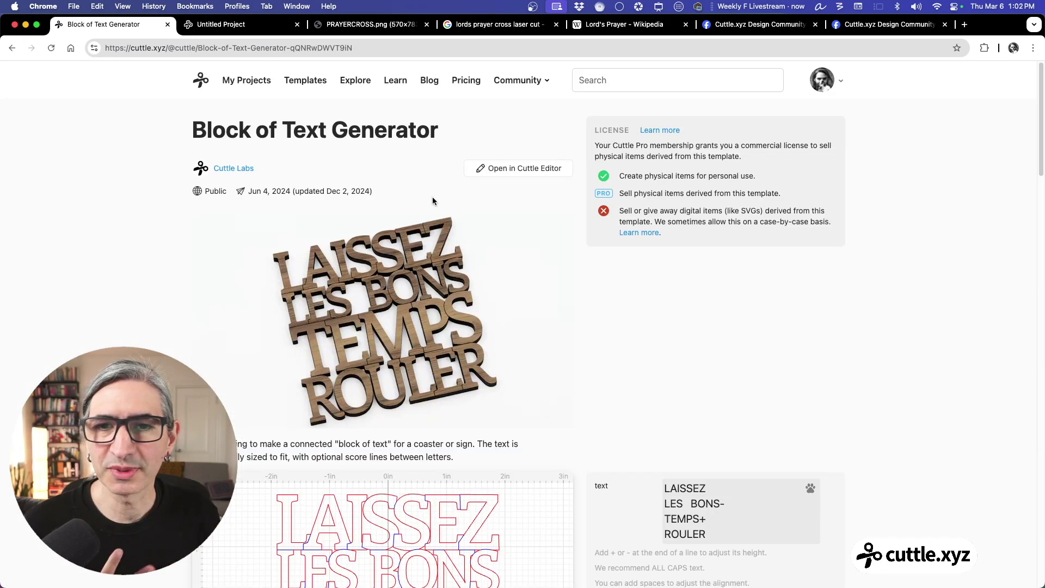
# Review the template's text and layout parameters and set its width to 4.04 in
pyautogui.scroll(-3, 483, 210)
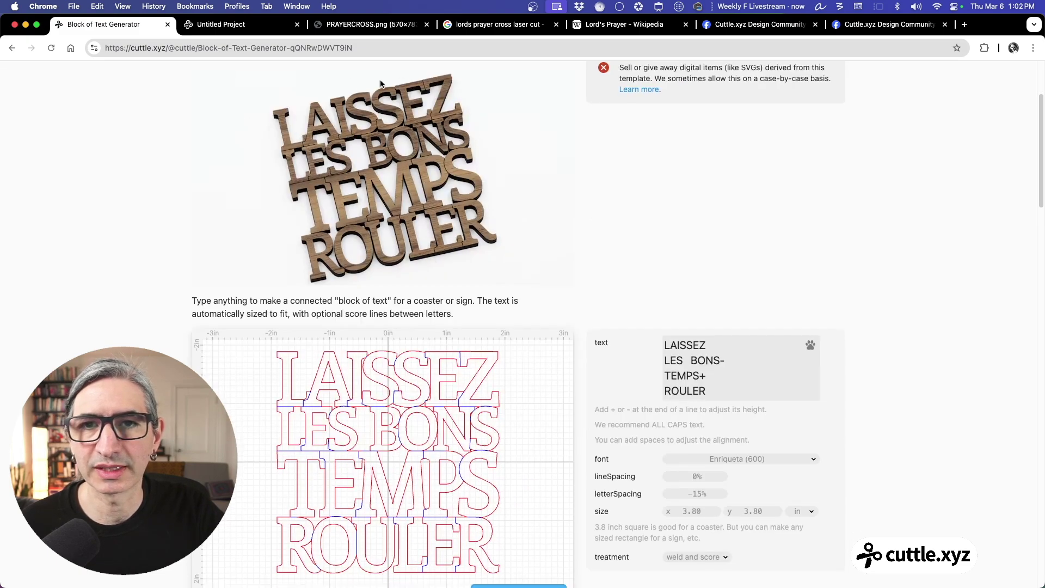
pyautogui.scroll(-3, 450, 200)
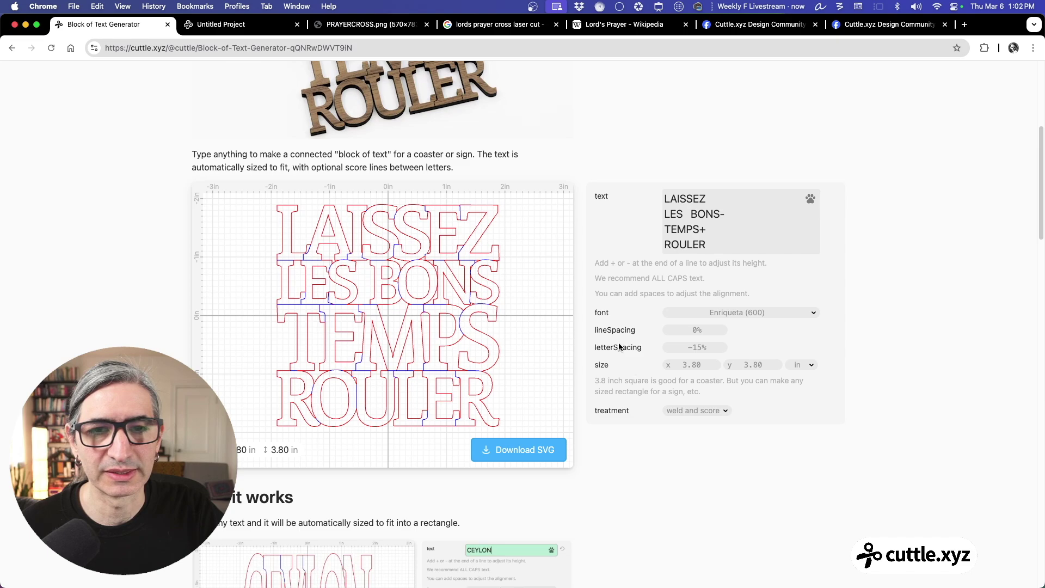
pyautogui.scroll(-1, 641, 310)
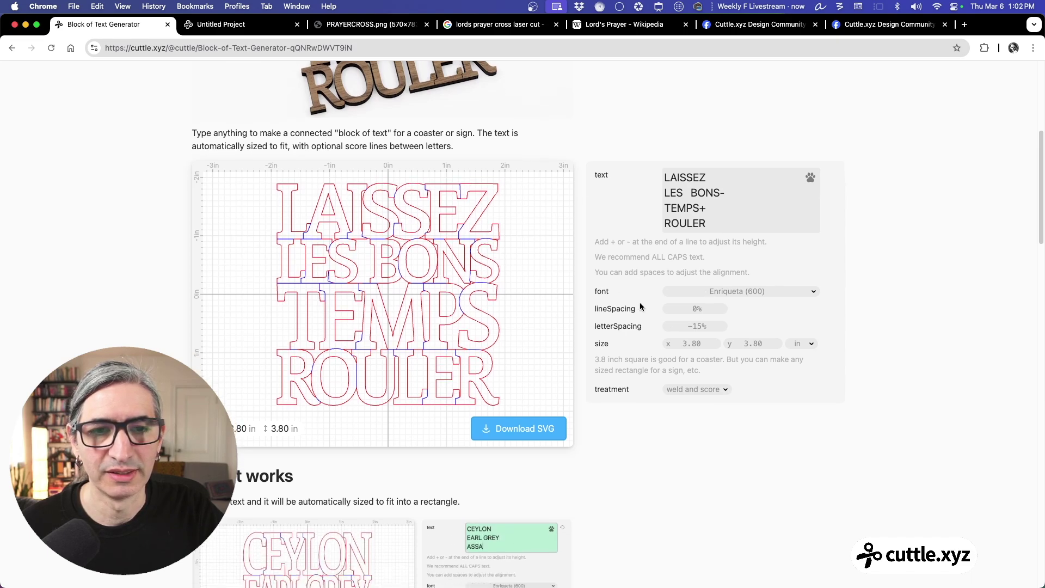
pyautogui.moveTo(692, 342); pyautogui.dragTo(768, 348)
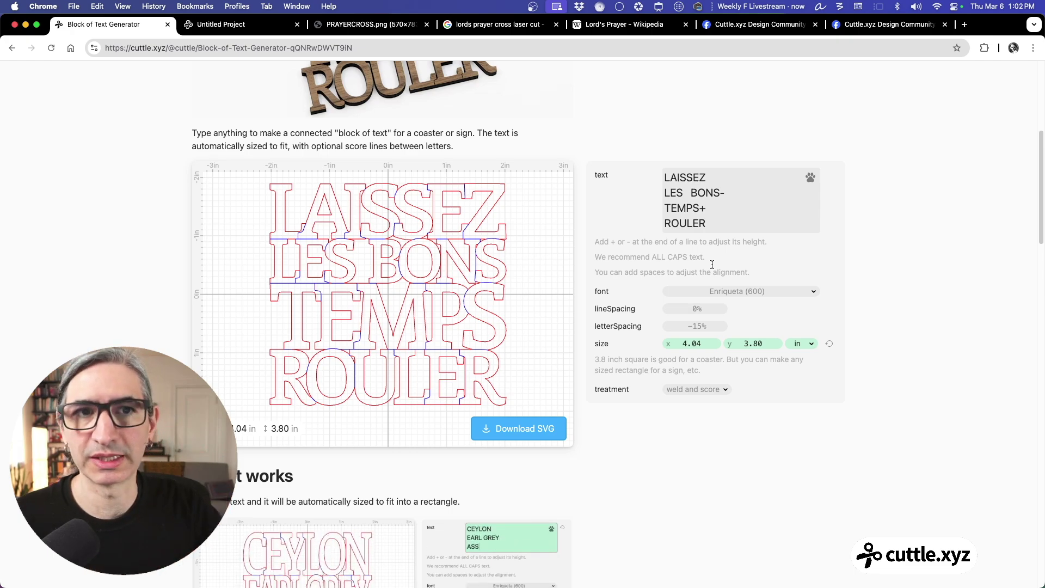
# Open the Block of Text Generator in the Cuttle editor and display its Block of Text component
pyautogui.scroll(6, 542, 193)
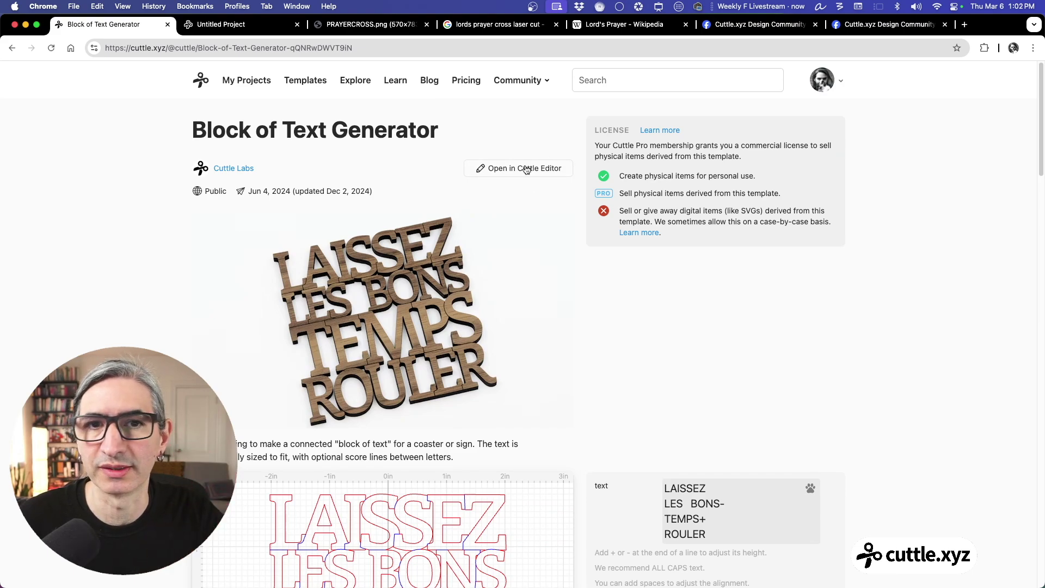
pyautogui.click(526, 170)
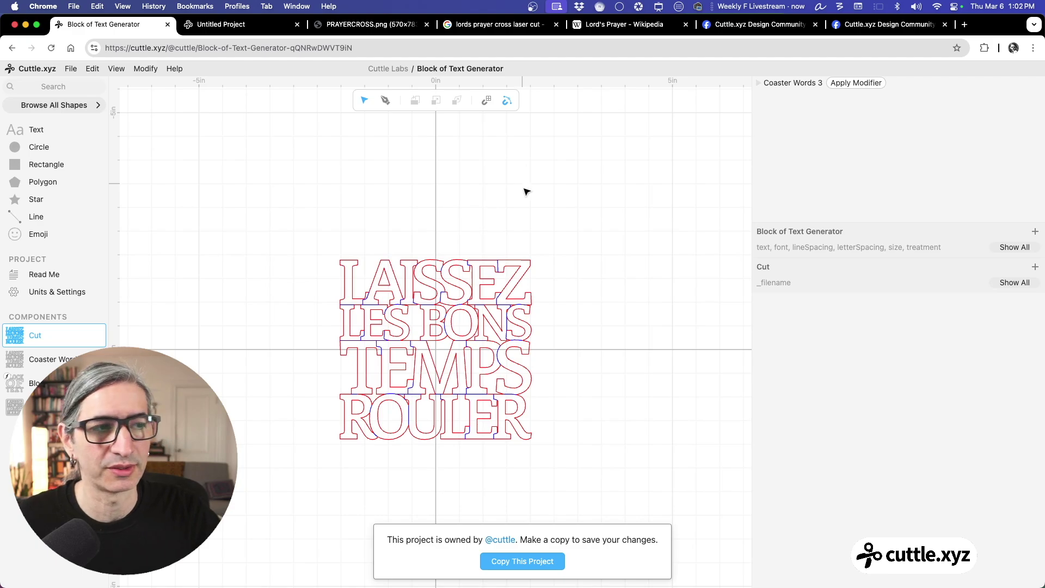
pyautogui.scroll(3, 545, 315)
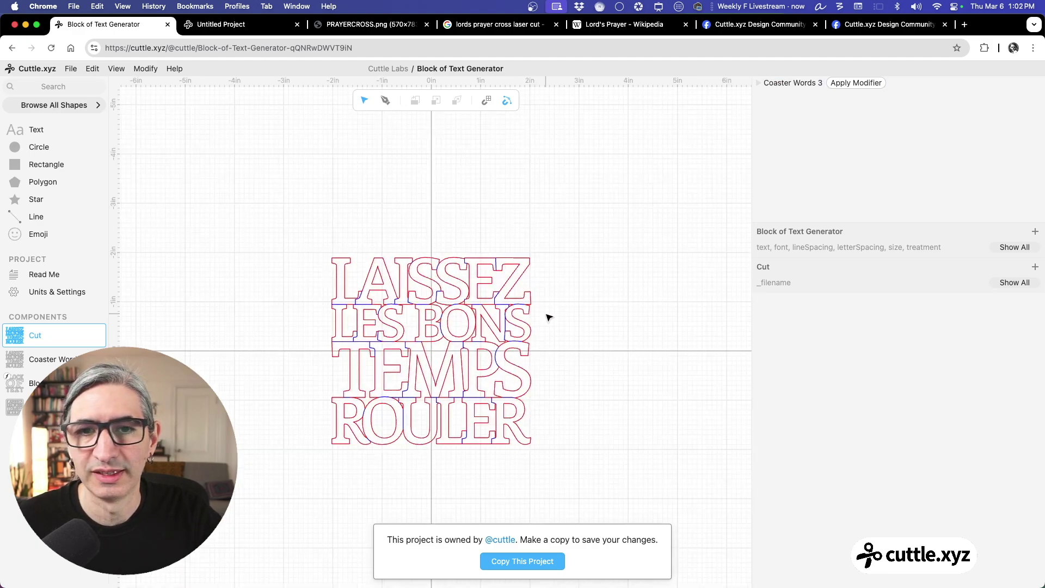
pyautogui.moveTo(545, 315); pyautogui.dragTo(570, 283)
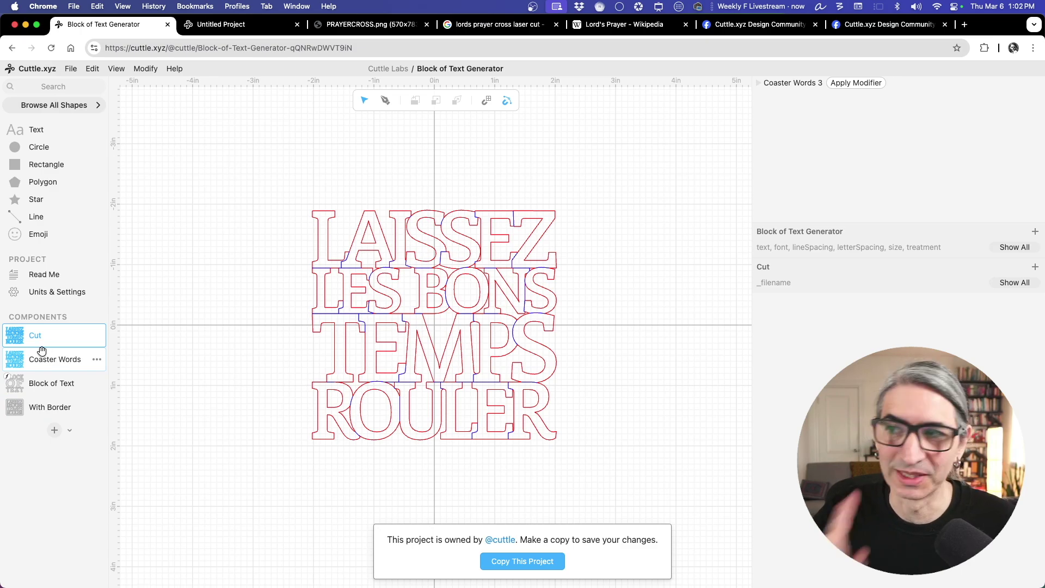
pyautogui.click(57, 382)
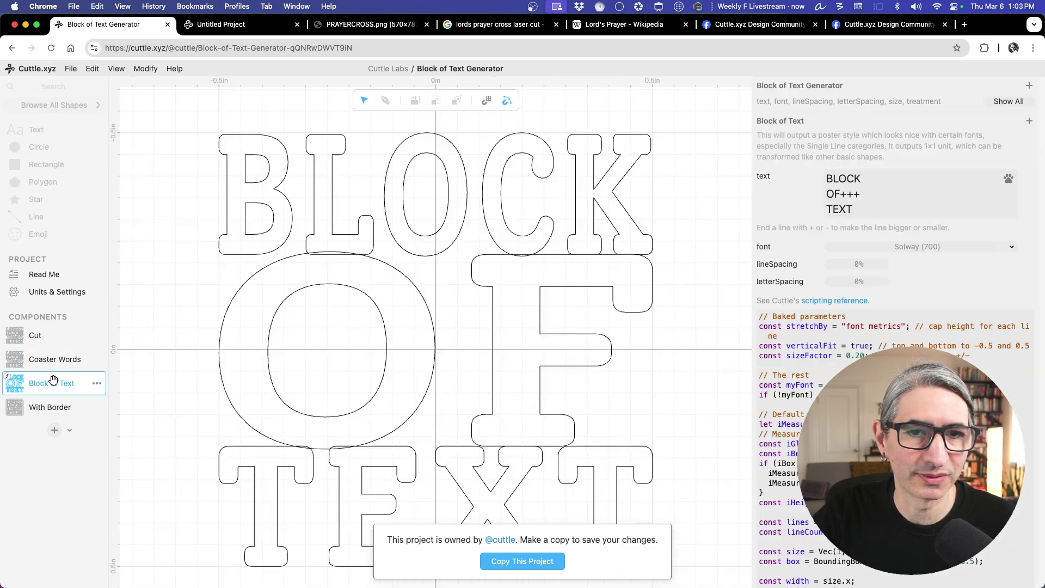
pyautogui.scroll(-5, 530, 285)
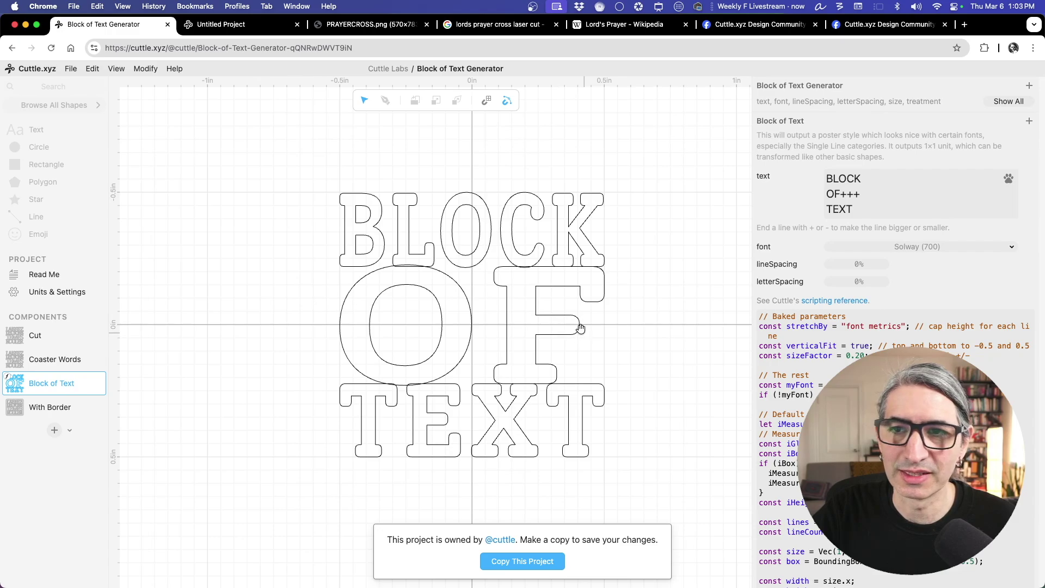
pyautogui.moveTo(584, 332); pyautogui.dragTo(554, 321)
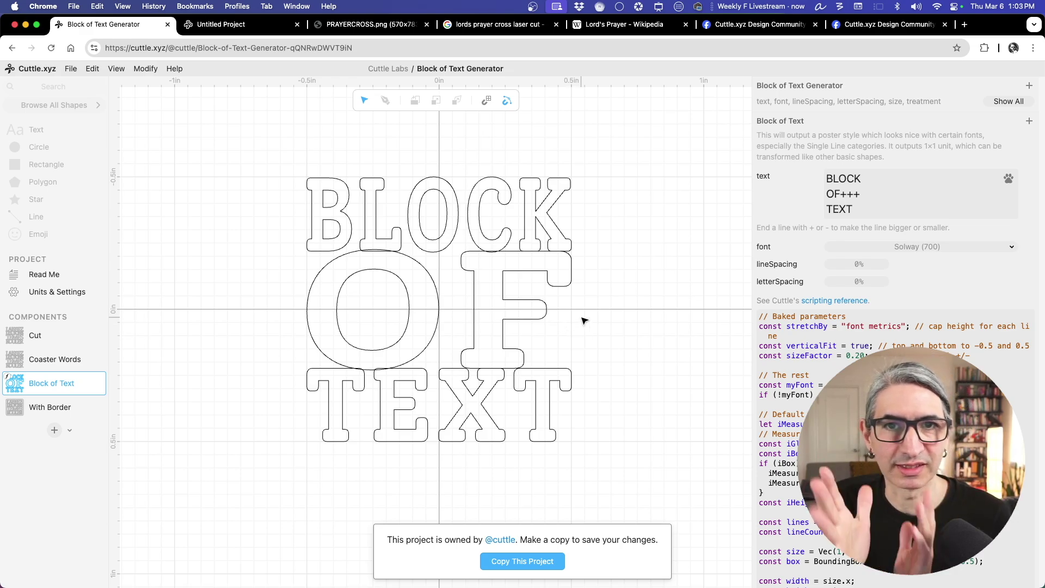
# Check the comment on the first Facebook post asking for star of David or heart shapes, and return to the template editor
pyautogui.click(731, 25)
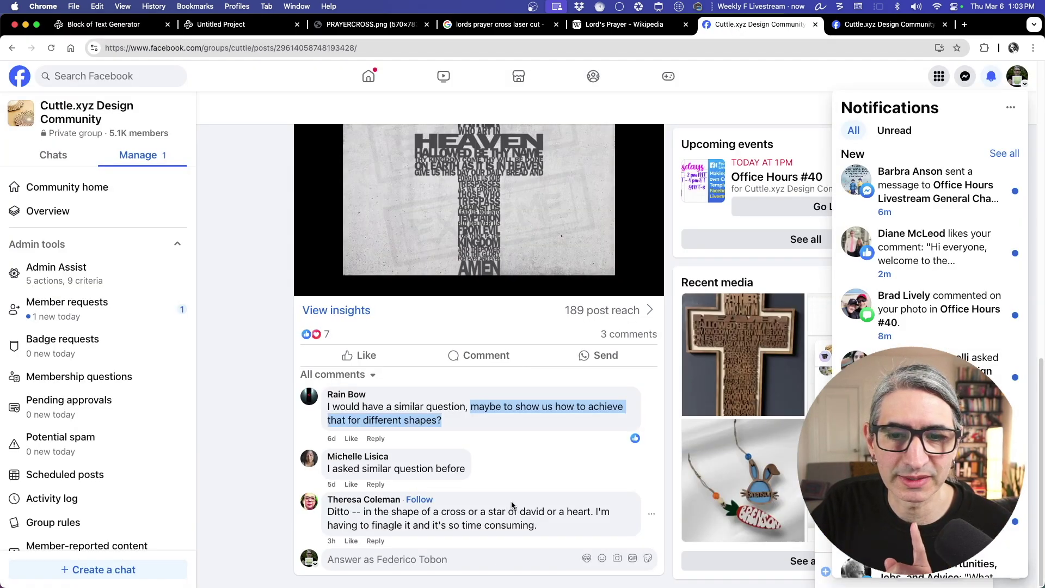
pyautogui.moveTo(491, 512); pyautogui.dragTo(587, 515)
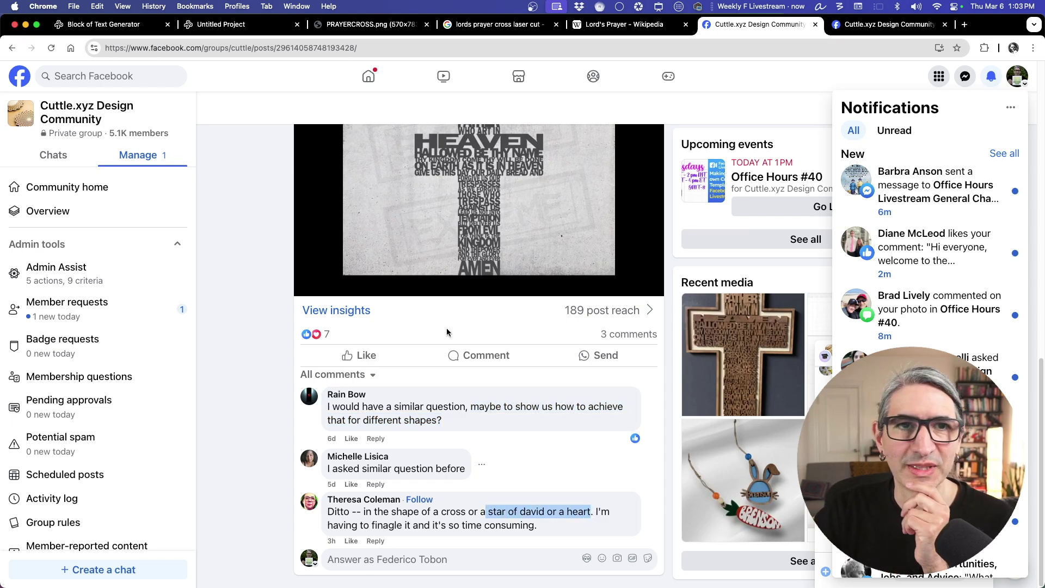
pyautogui.click(100, 25)
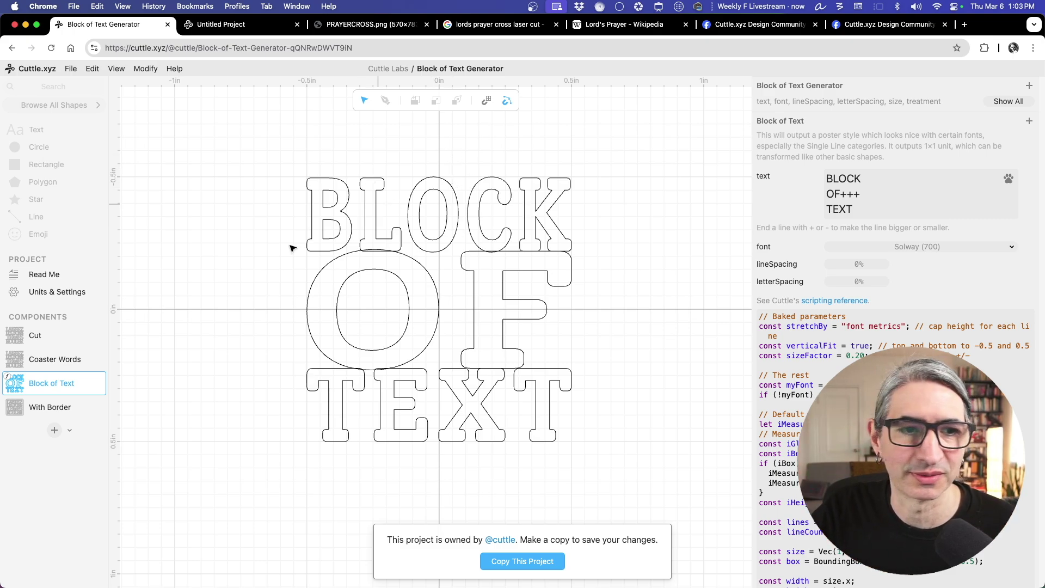
# Copy the Block of Text component into the Untitled Project and return to the empty Component A
pyautogui.click(97, 386)
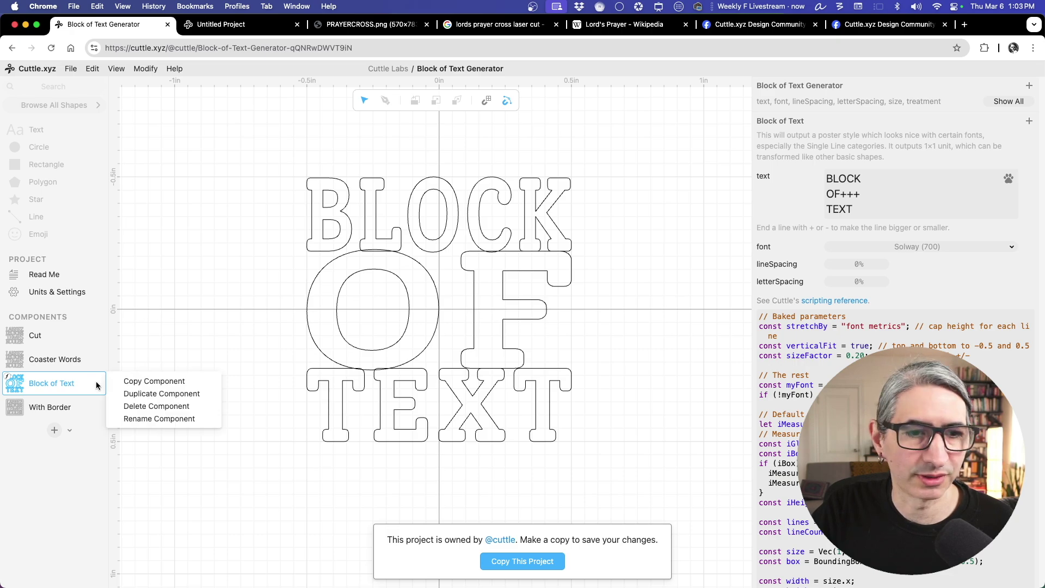
pyautogui.click(141, 382)
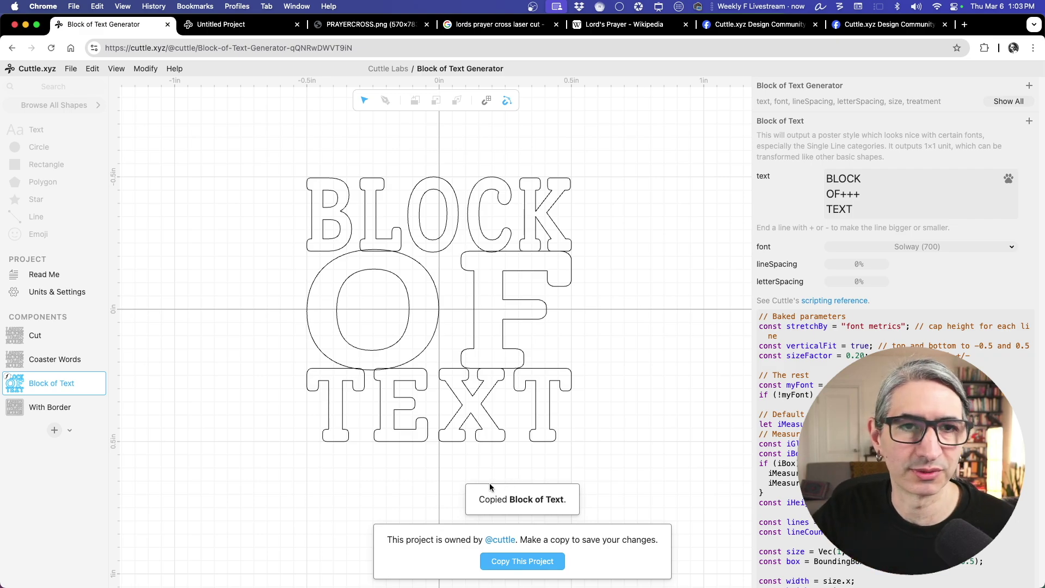
pyautogui.click(250, 28)
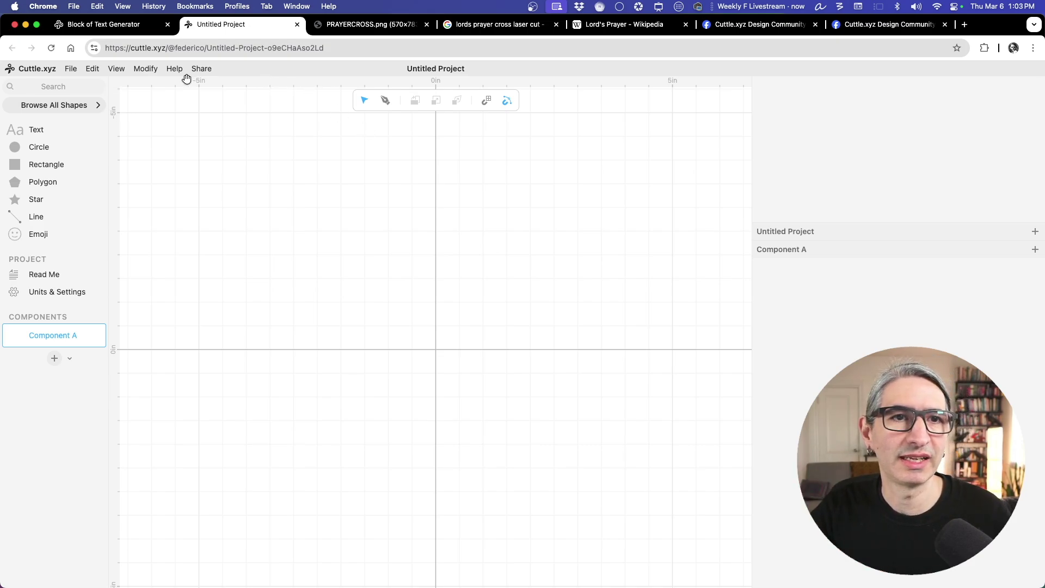
pyautogui.click(97, 71)
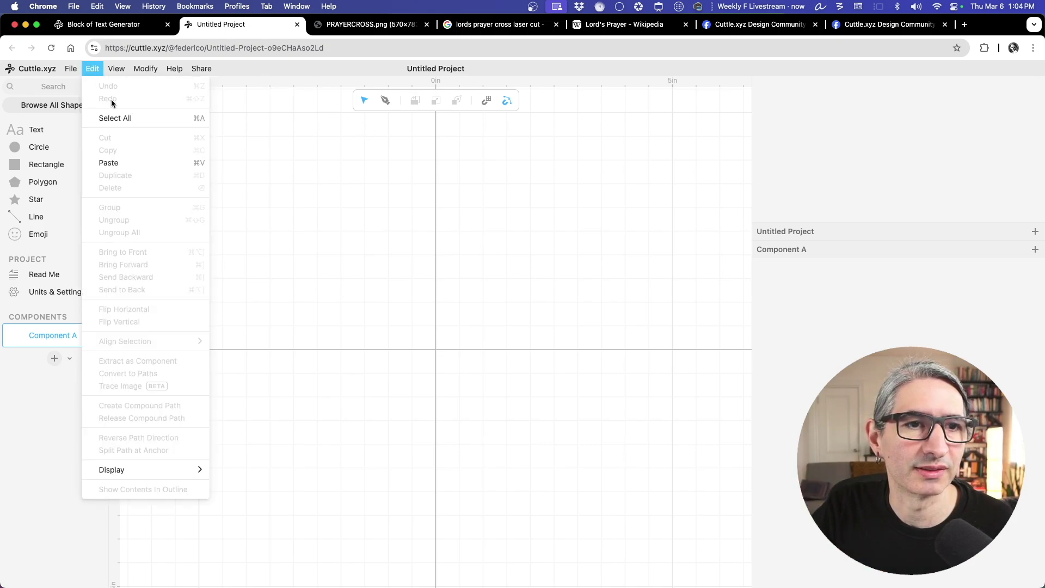
pyautogui.click(109, 163)
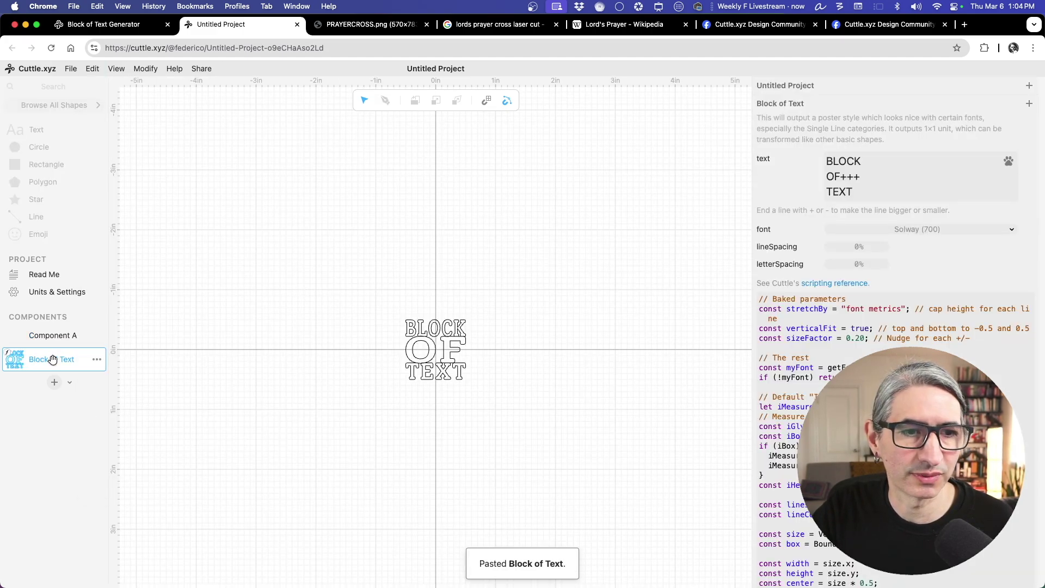
pyautogui.click(57, 336)
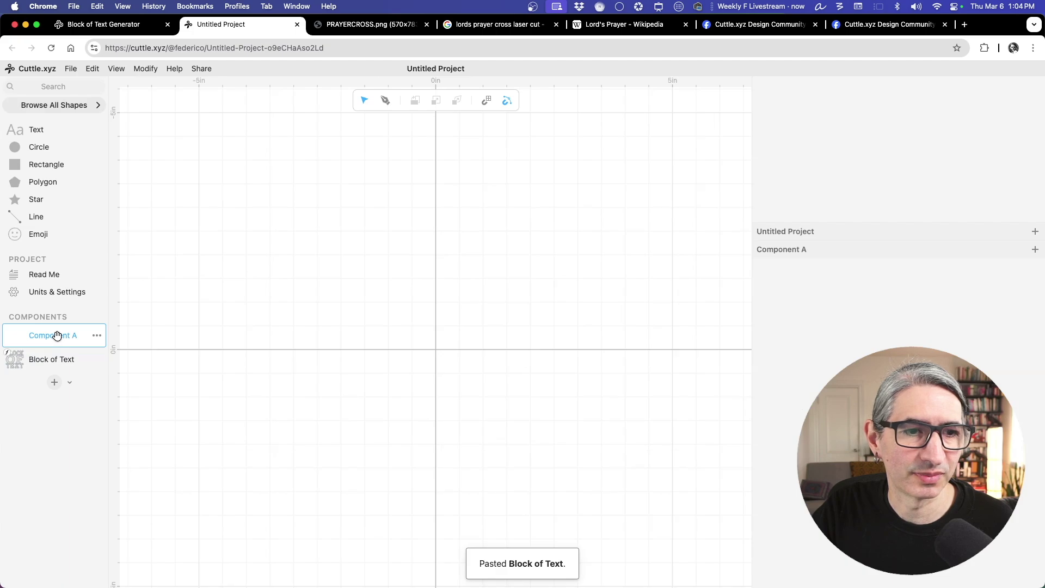
# Move Component A below Block of Text in the component list and open the Block of Text component
pyautogui.moveTo(57, 335); pyautogui.dragTo(61, 359)
pyautogui.click(61, 336)
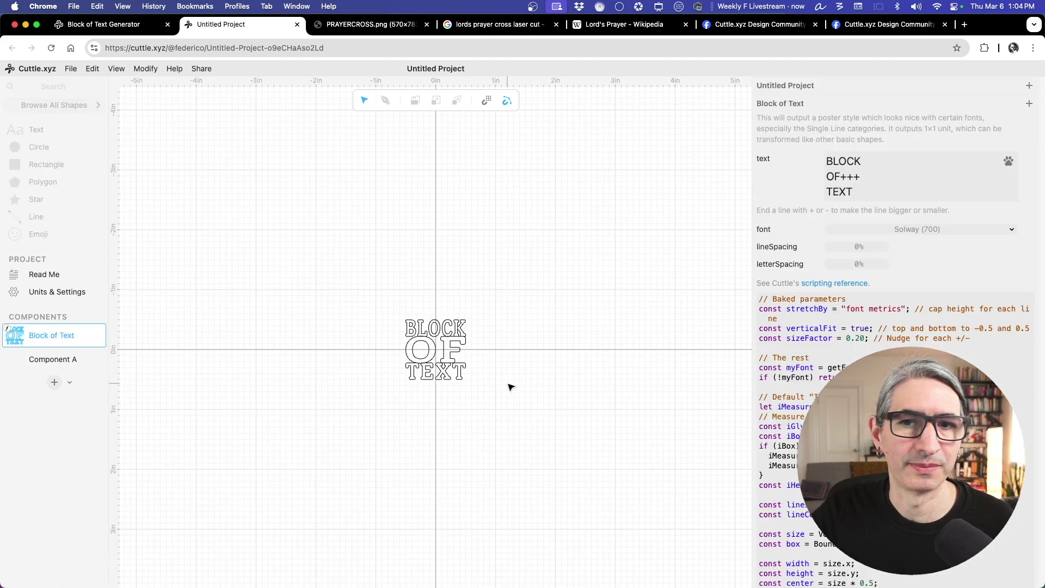
pyautogui.scroll(3, 509, 386)
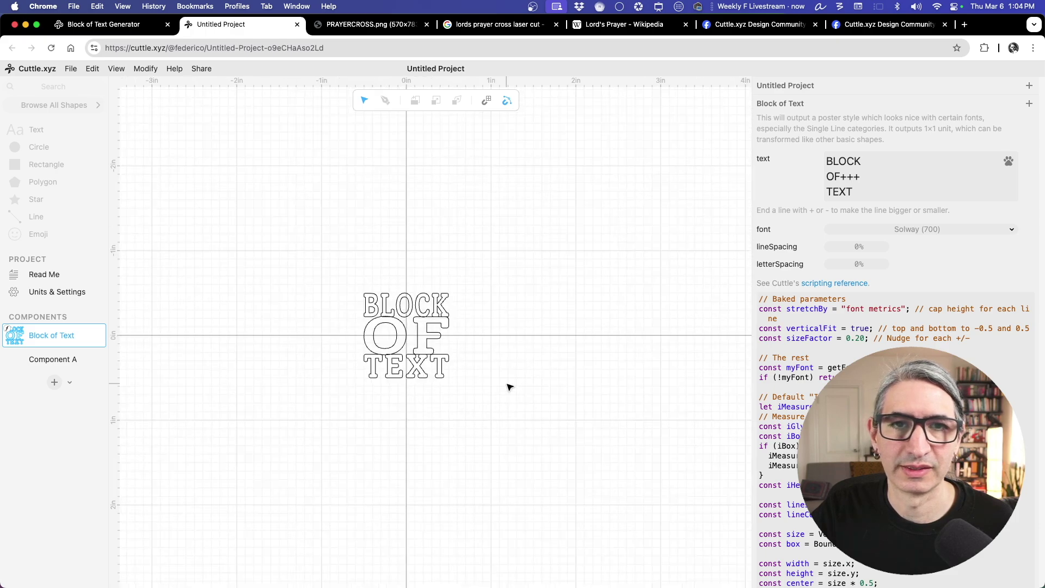
# Rename the project to Prayer Cross
pyautogui.click(435, 64)
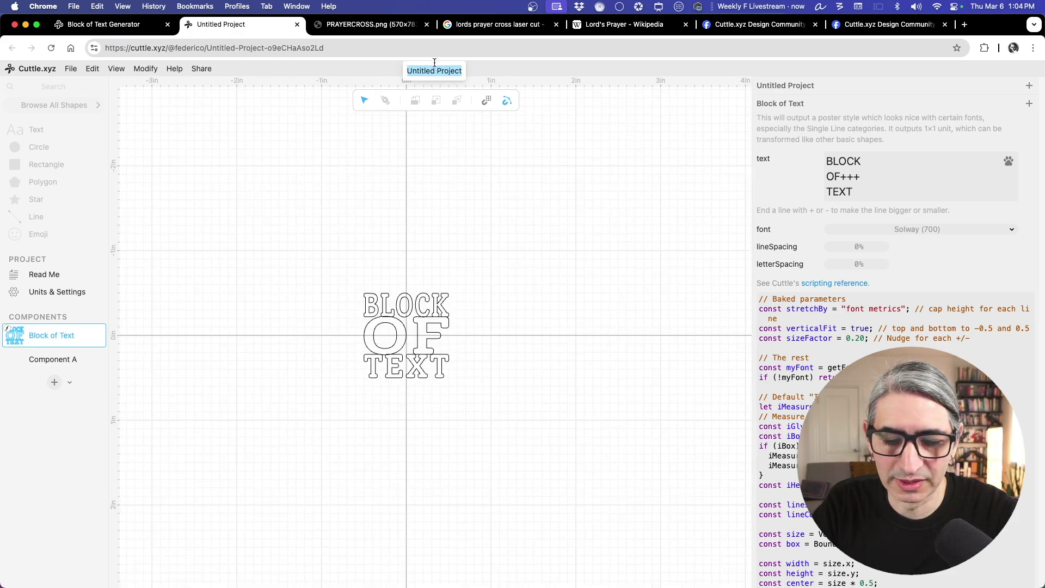
pyautogui.write('Prayer Cross')
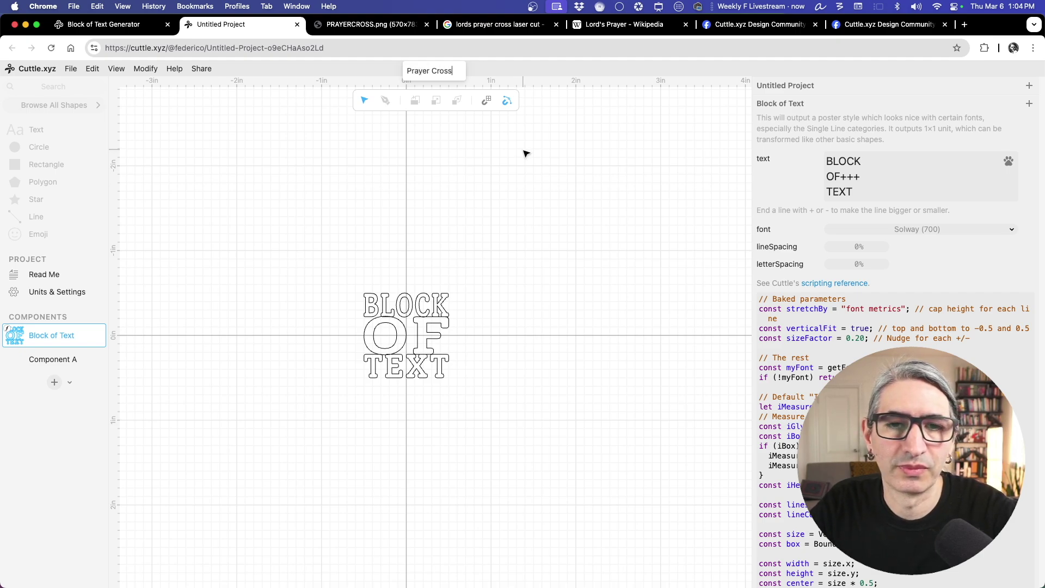
pyautogui.press('Return')
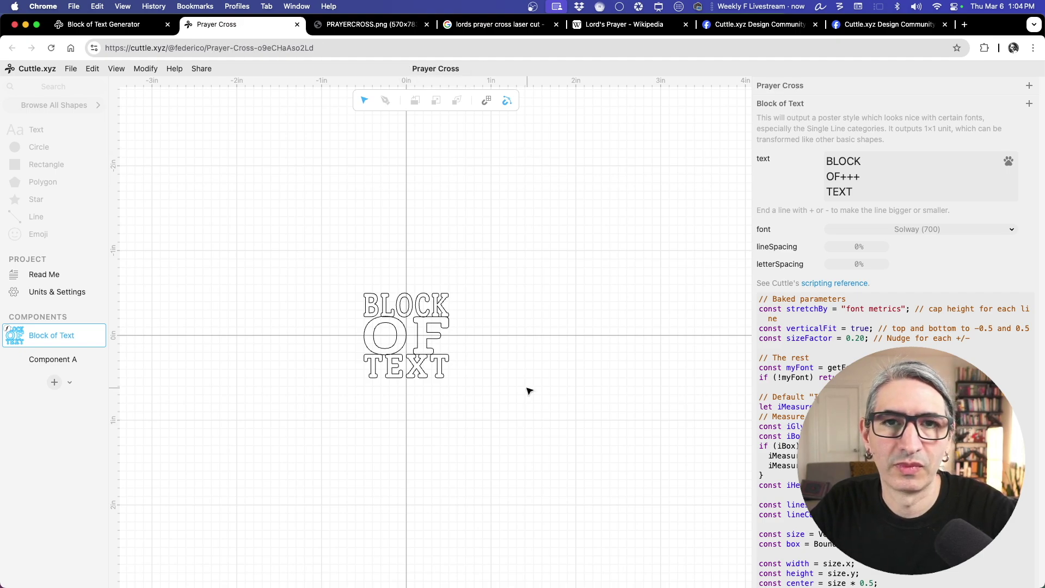
# Check the font, its recommended alternatives and the spacing settings on the Block of Text Generator's Read Me page
pyautogui.scroll(5, 529, 389)
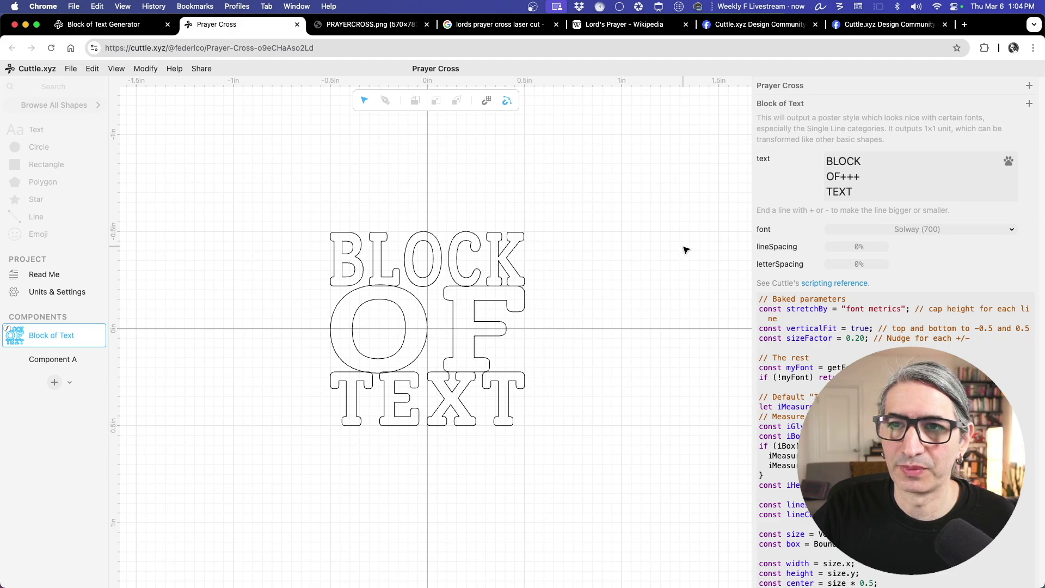
pyautogui.scroll(1, 685, 247)
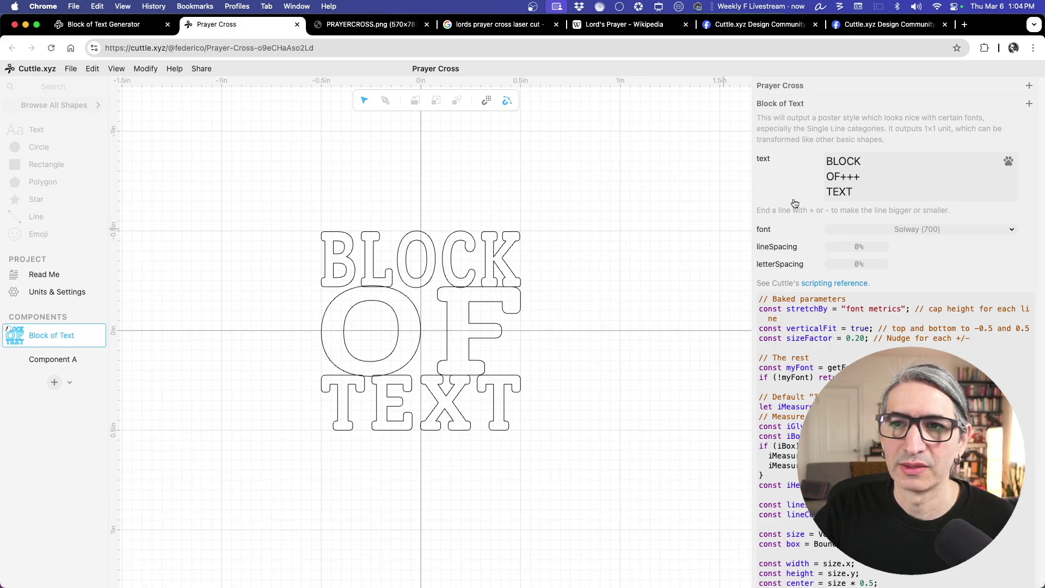
pyautogui.click(131, 26)
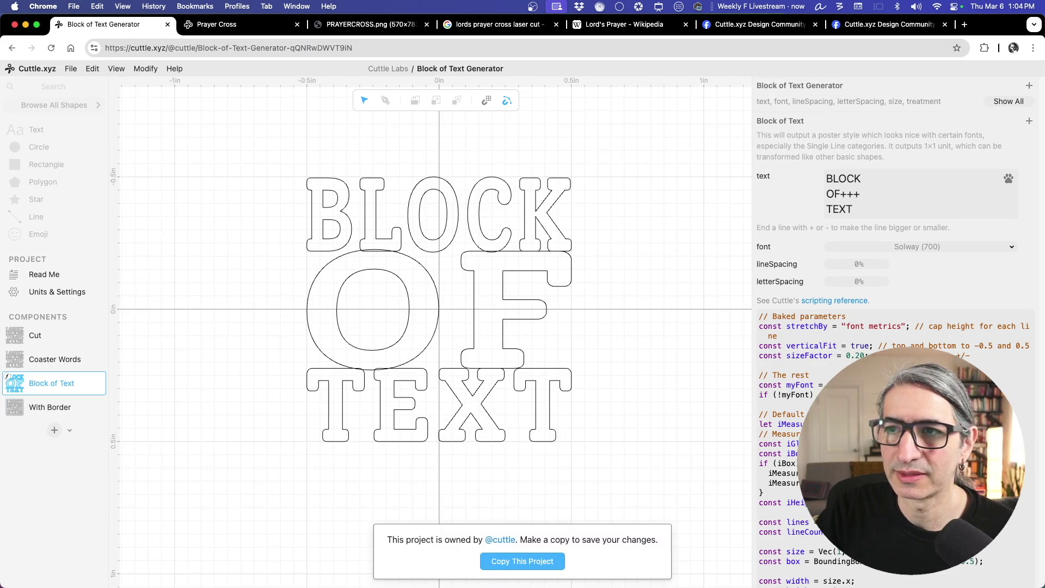
pyautogui.click(52, 280)
pyautogui.scroll(-8, 716, 282)
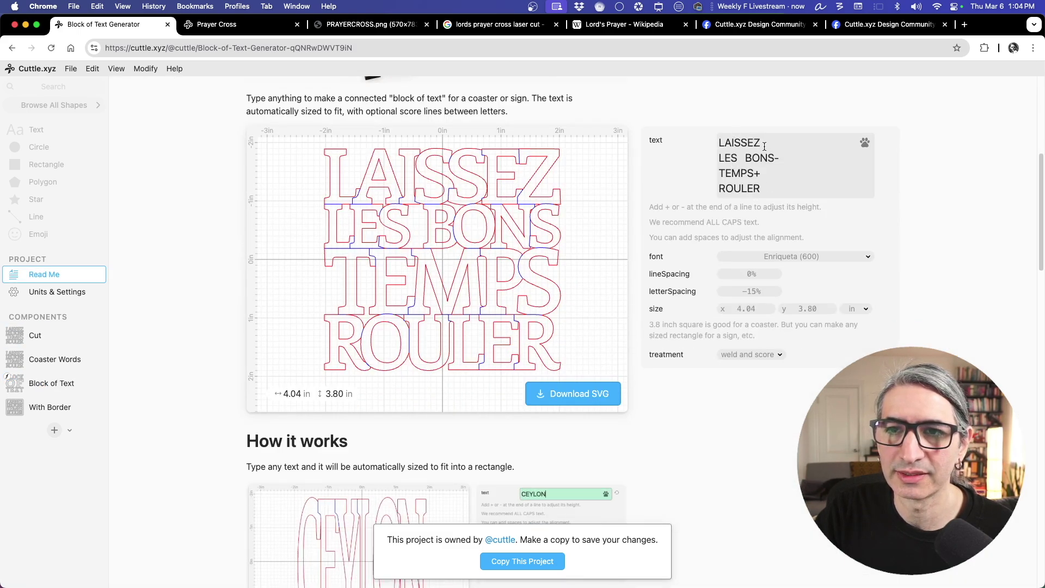
pyautogui.click(749, 262)
pyautogui.click(751, 261)
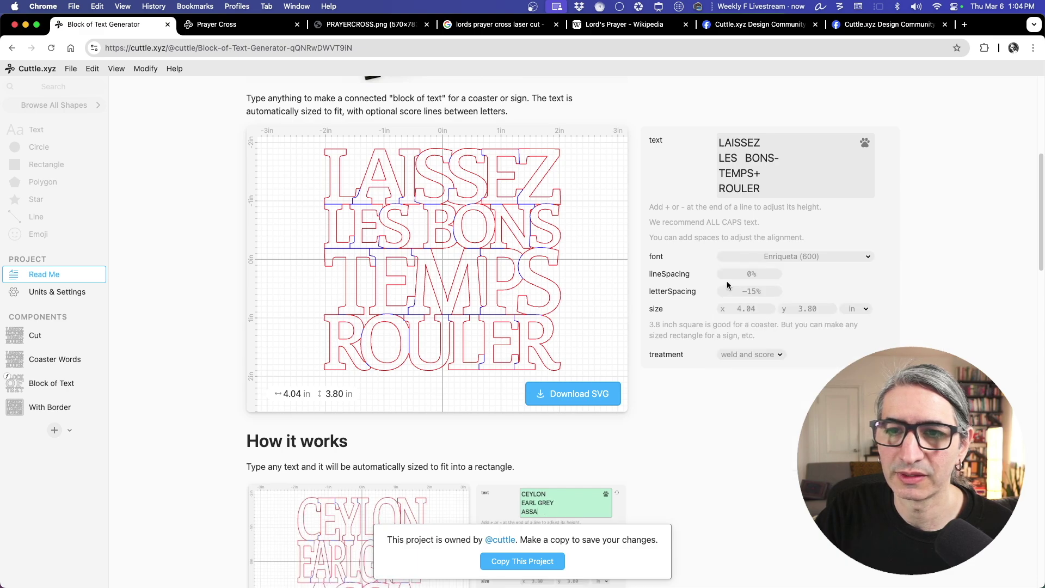
pyautogui.click(784, 259)
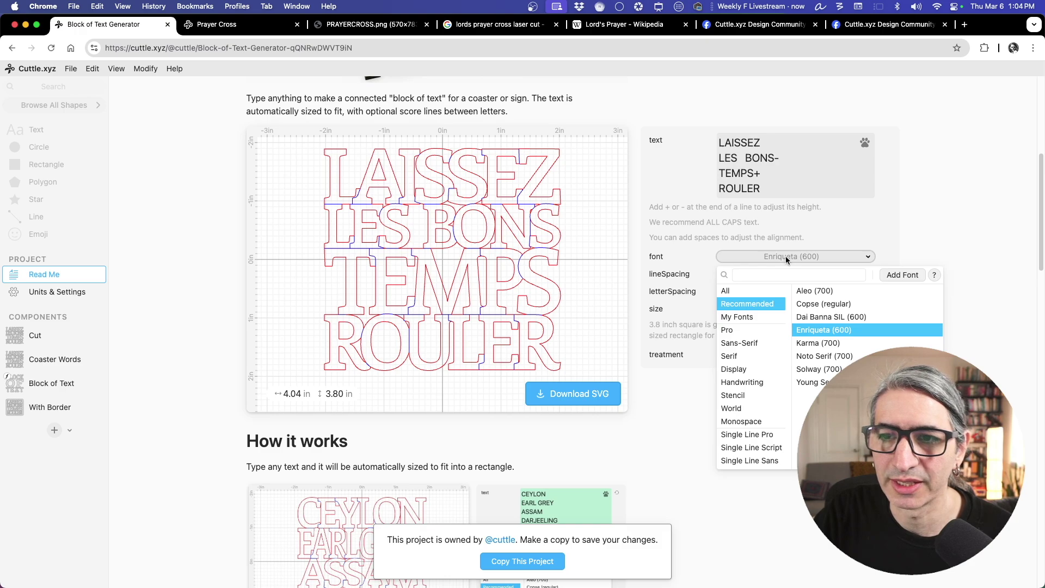
pyautogui.click(962, 199)
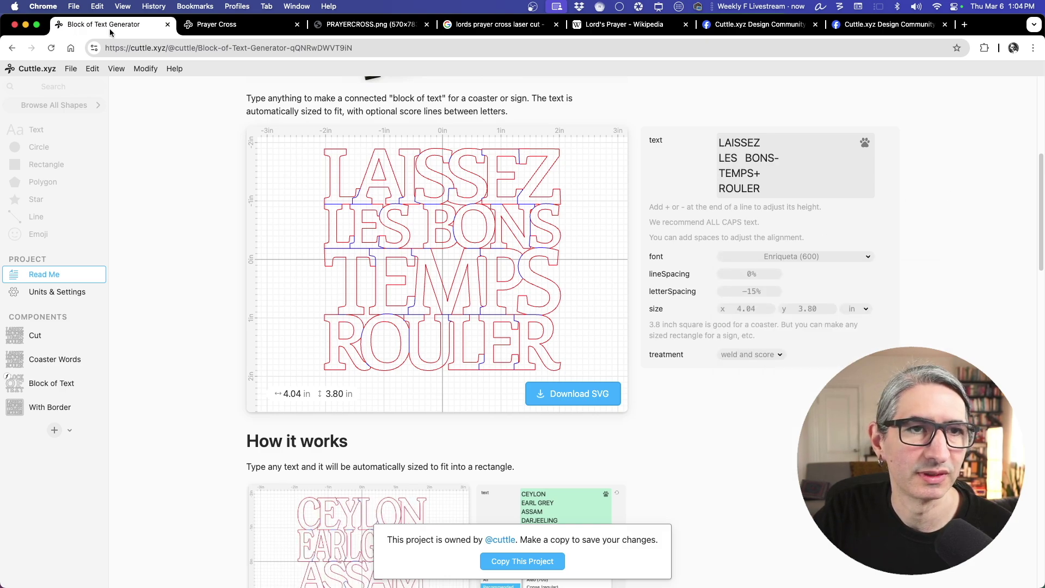
# Return to the Prayer Cross project and set the Block of Text component's font to Enriqueta with weight 600
pyautogui.click(232, 24)
pyautogui.scroll(1, 555, 283)
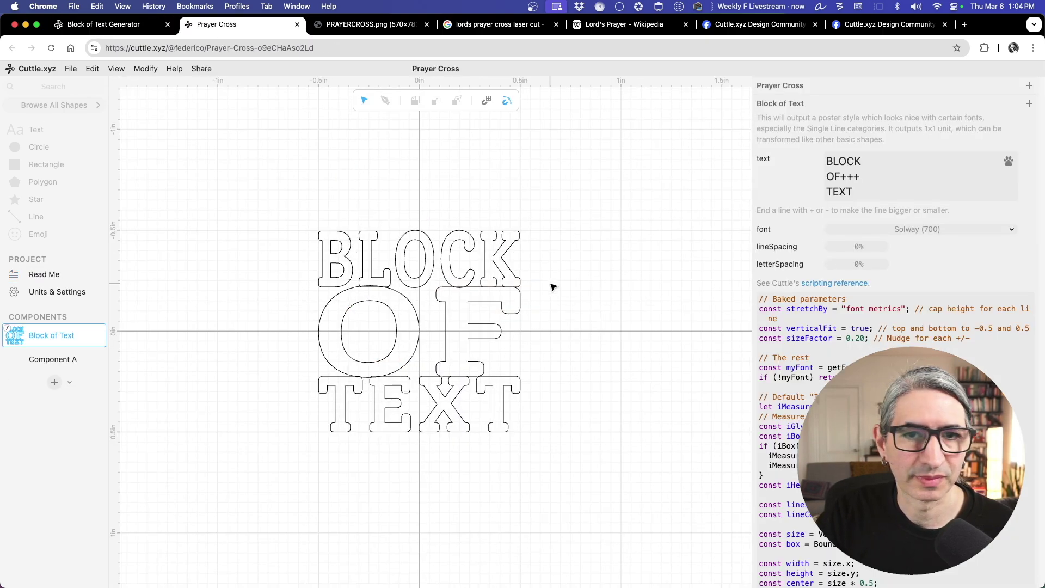
pyautogui.click(941, 231)
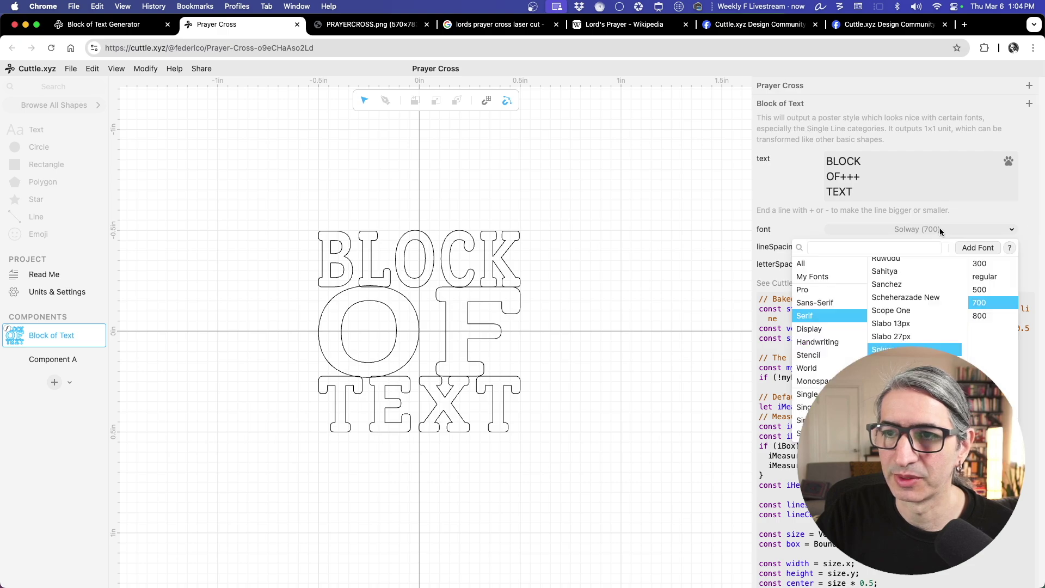
pyautogui.click(884, 243)
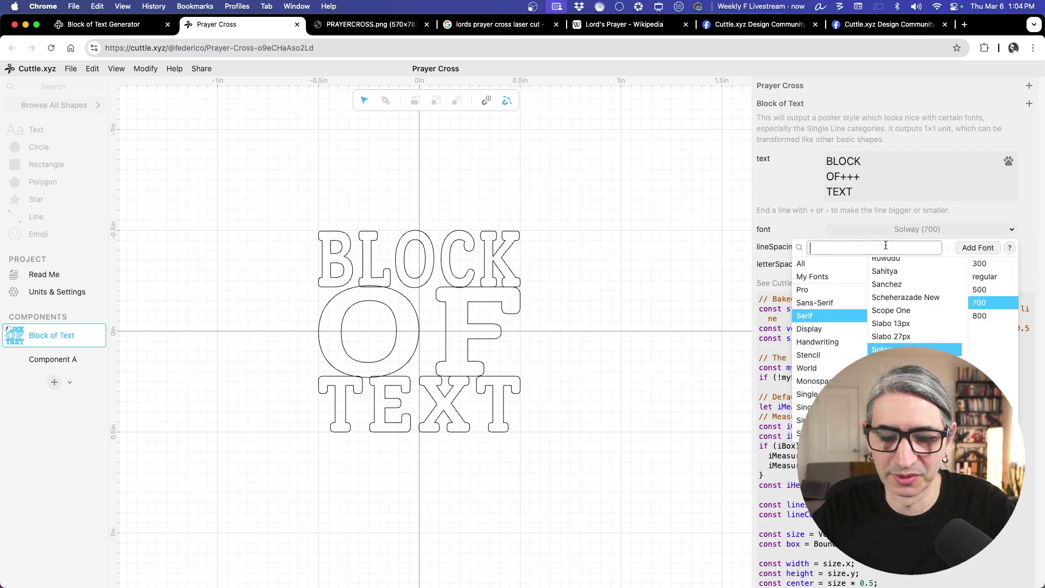
pyautogui.write('enri')
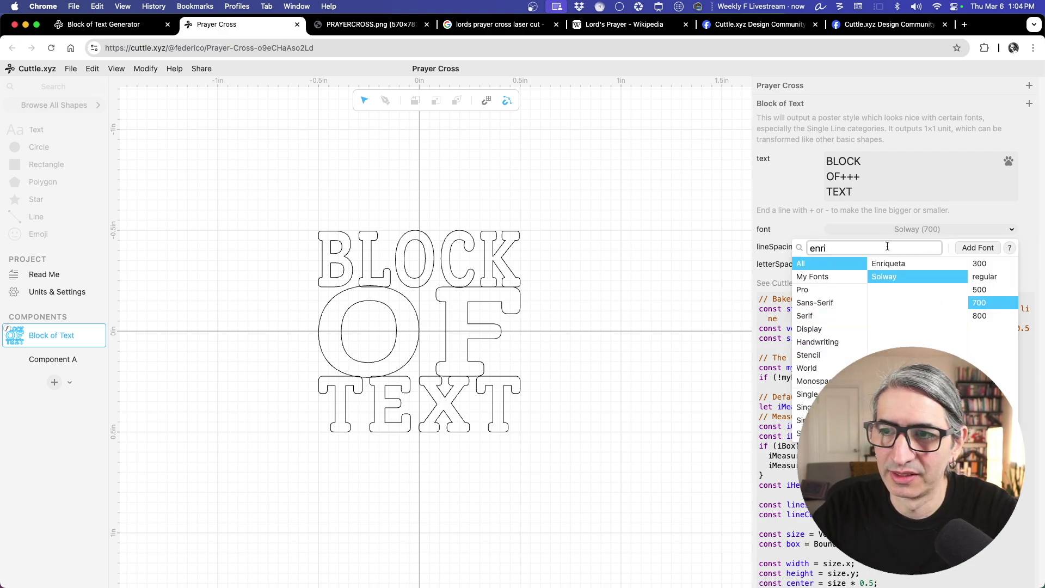
pyautogui.click(925, 264)
pyautogui.click(984, 289)
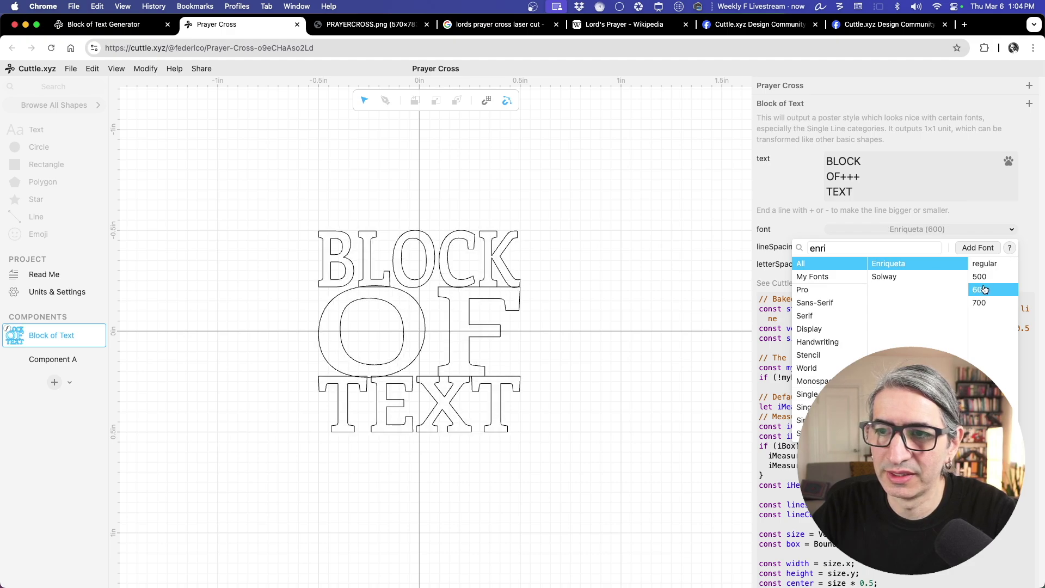
pyautogui.click(689, 286)
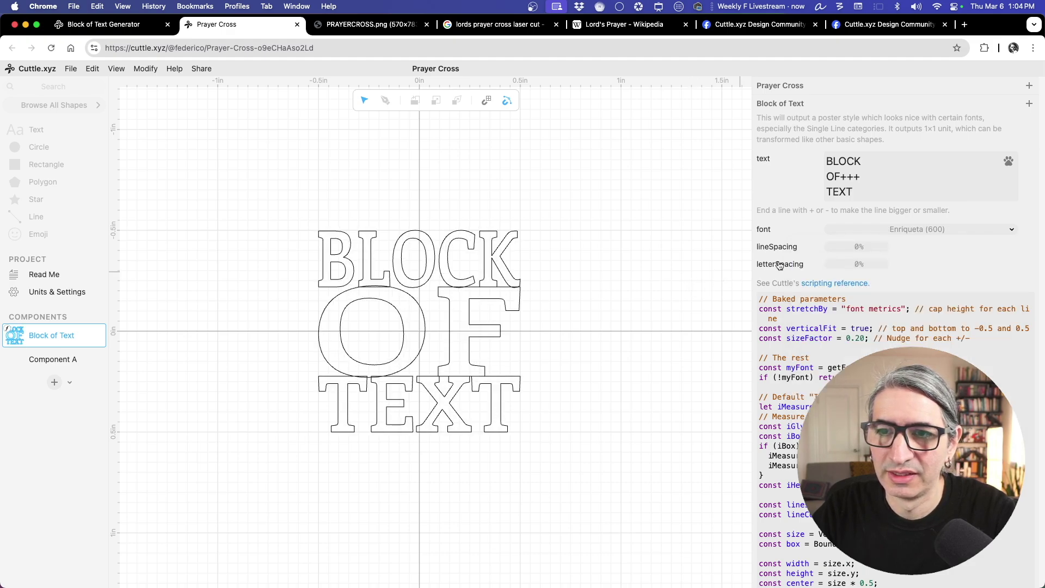
# Set the Block of Text component's letterSpacing to -15%
pyautogui.click(858, 265)
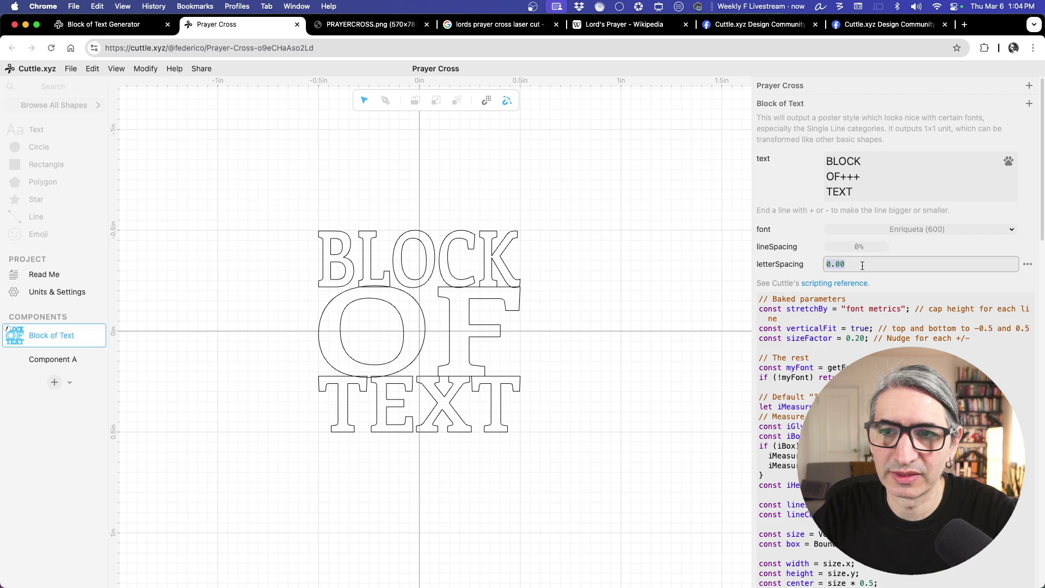
pyautogui.click(635, 297)
pyautogui.moveTo(852, 263); pyautogui.dragTo(832, 258)
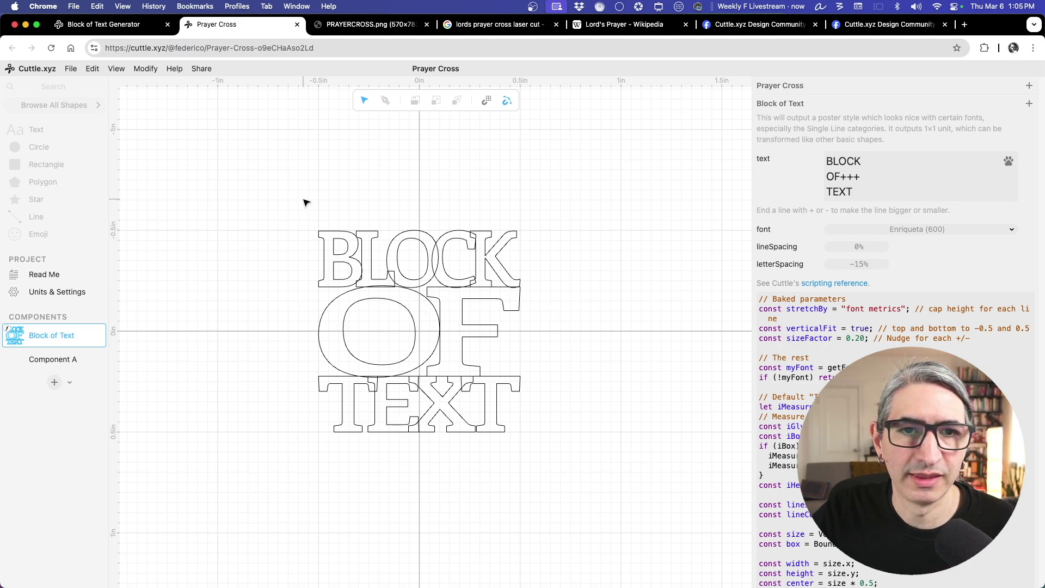
pyautogui.moveTo(304, 200); pyautogui.dragTo(497, 402)
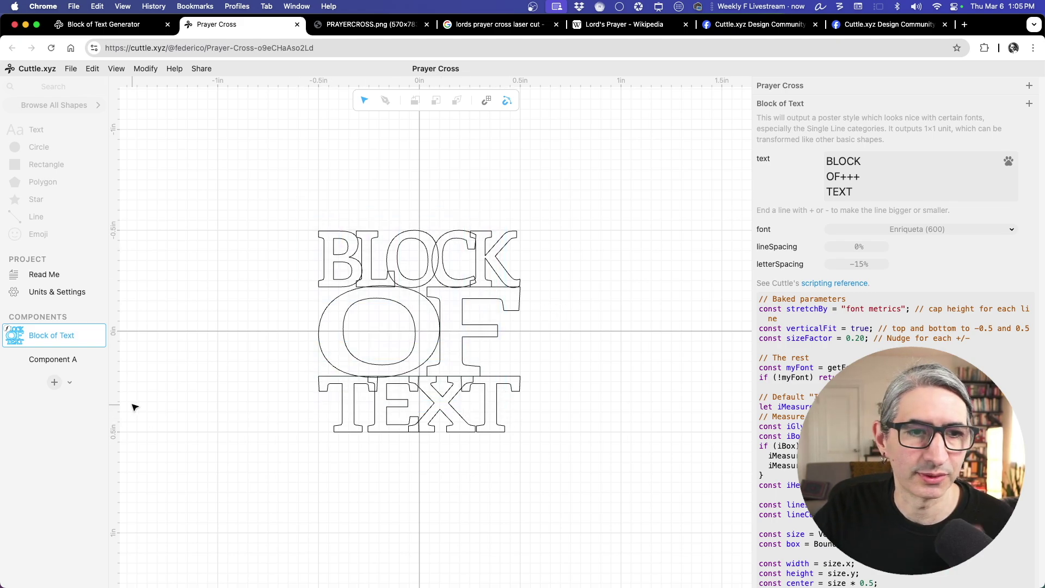
# Open Component A and place a rectangle centred on the vertical axis above the origin, at about y -0.82
pyautogui.click(57, 357)
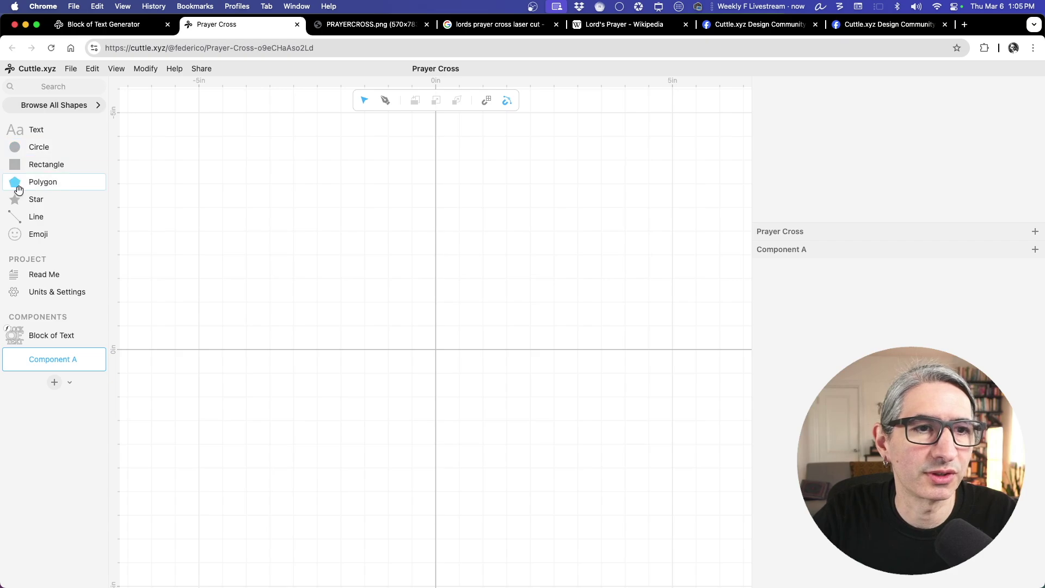
pyautogui.moveTo(14, 164); pyautogui.dragTo(438, 311)
pyautogui.scroll(5, 483, 349)
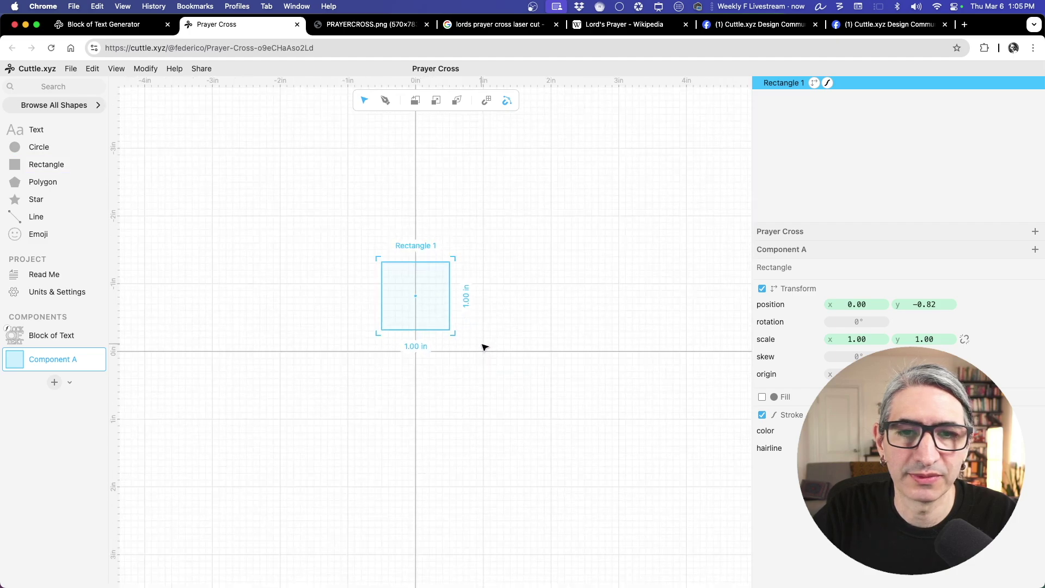
pyautogui.scroll(3, 494, 315)
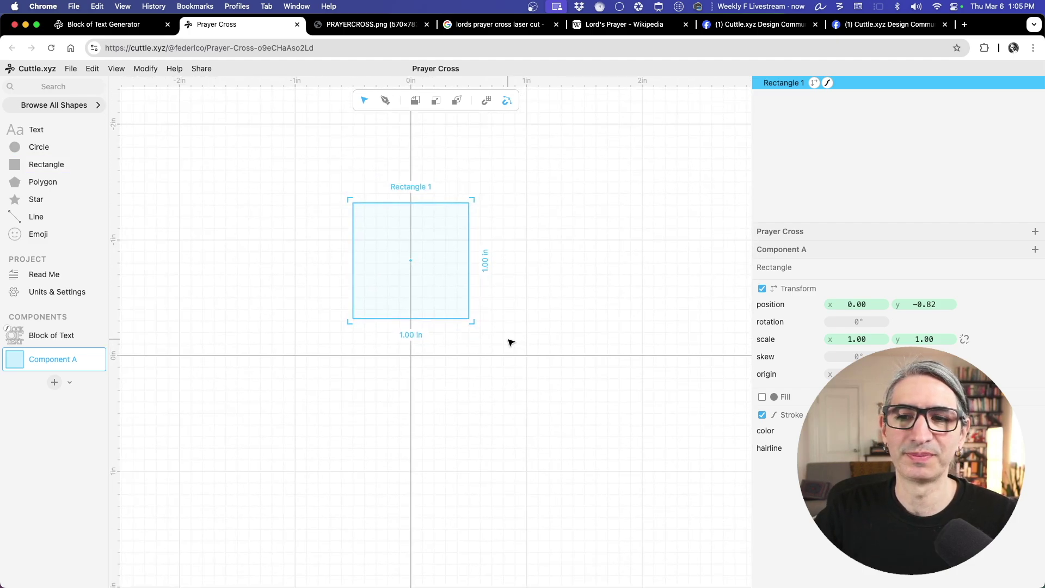
pyautogui.moveTo(318, 183); pyautogui.dragTo(520, 353)
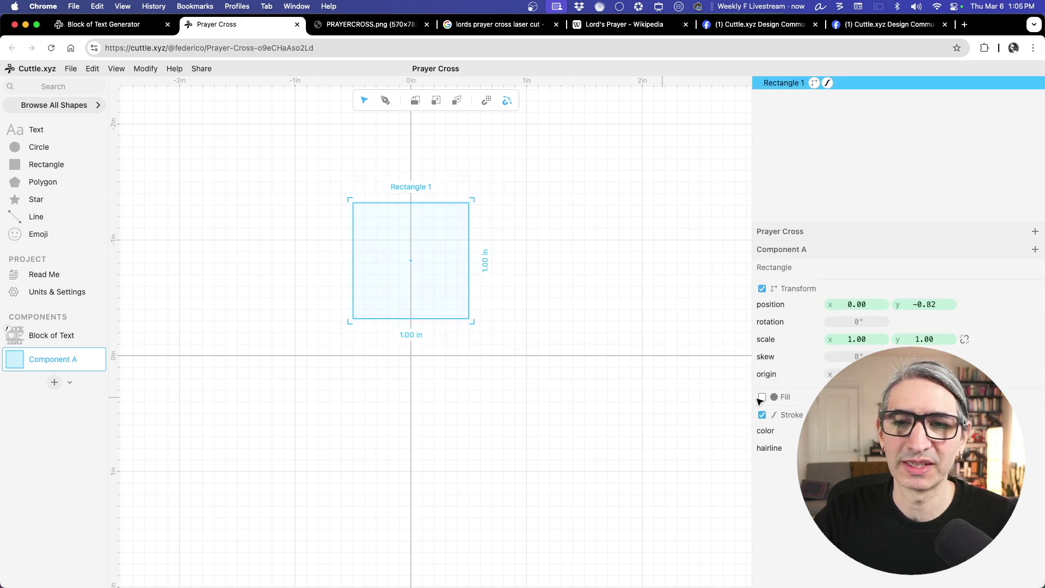
# Set the rectangle's scale to a uniform 1.5
pyautogui.click(857, 339)
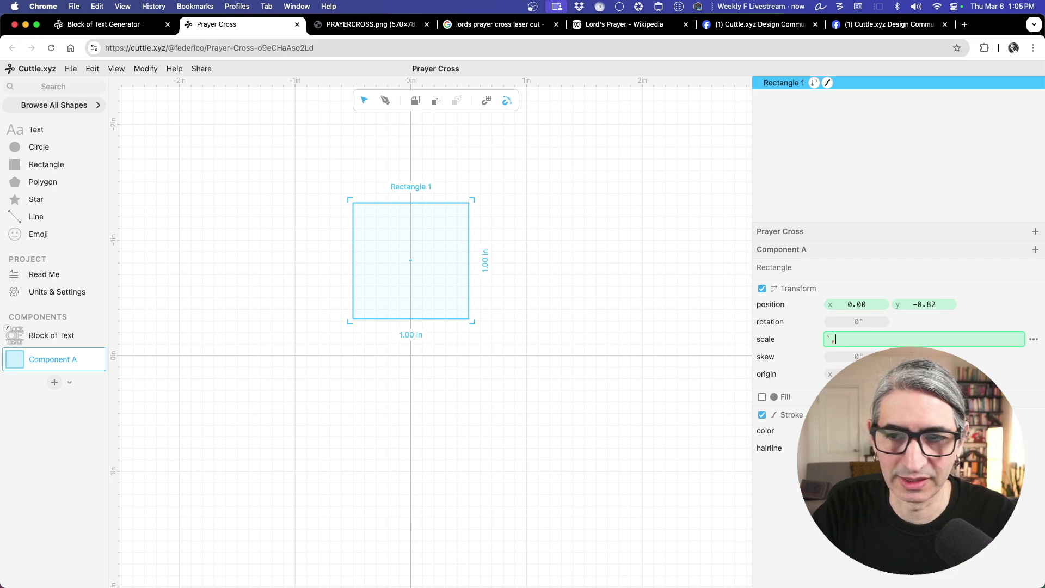
pyautogui.press('BackSpace')
pyautogui.press('BackSpace')
pyautogui.write('1.5')
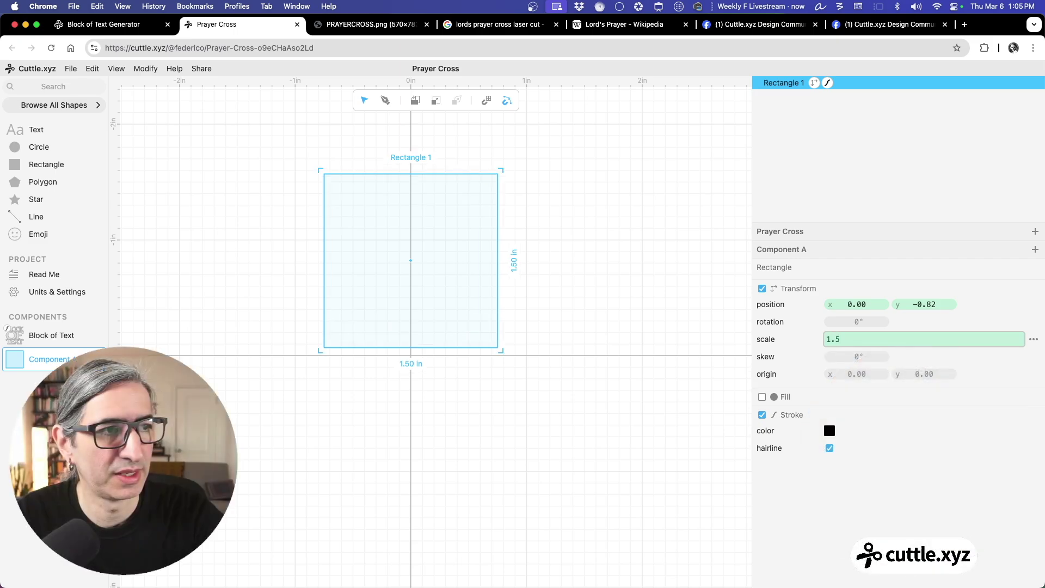
pyautogui.press('Return')
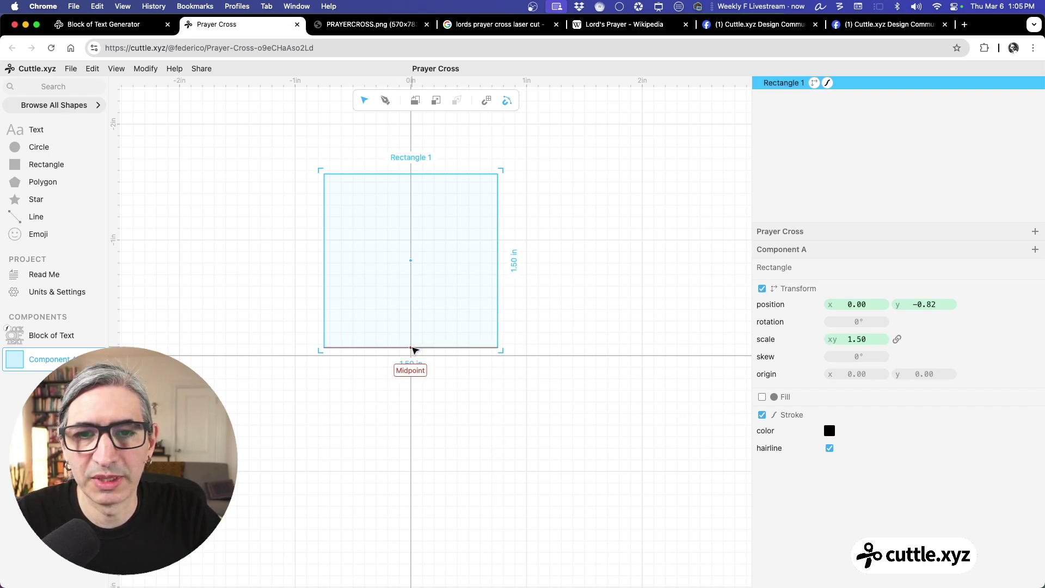
# Snap the midpoint of the square's bottom edge to the canvas origin and deselect the square
pyautogui.moveTo(414, 347)
pyautogui.mouseDown()
pyautogui.moveTo(422, 357)
pyautogui.moveTo(413, 355)
pyautogui.moveTo(425, 331)
pyautogui.moveTo(415, 354)
pyautogui.mouseUp()
pyautogui.click(429, 418)
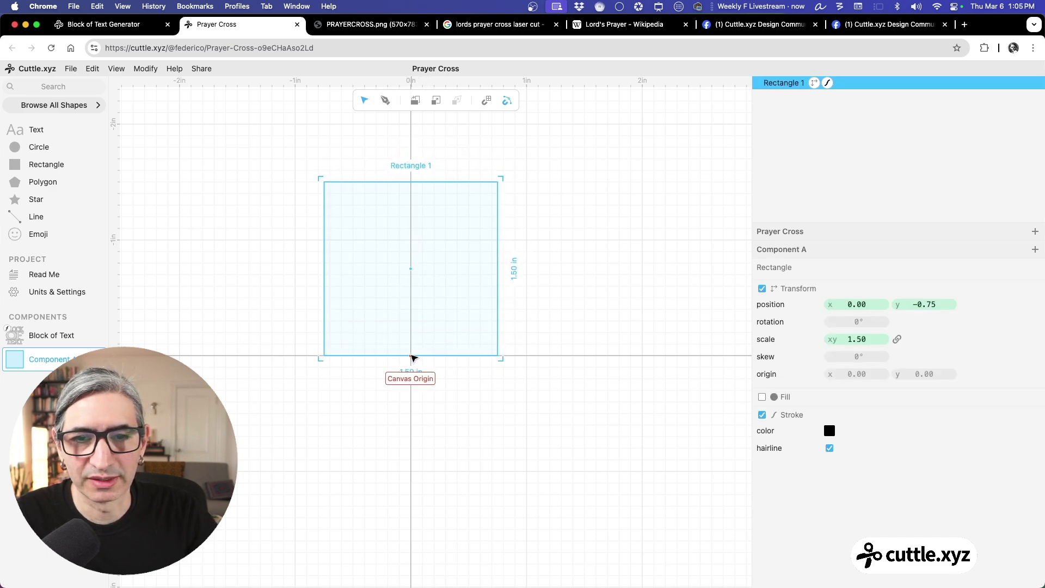
pyautogui.click(419, 410)
# Duplicate the 1.5 in square in place and display the editing commands available for the copy
pyautogui.scroll(2, 430, 391)
pyautogui.scroll(-3, 443, 378)
pyautogui.scroll(-2, 452, 369)
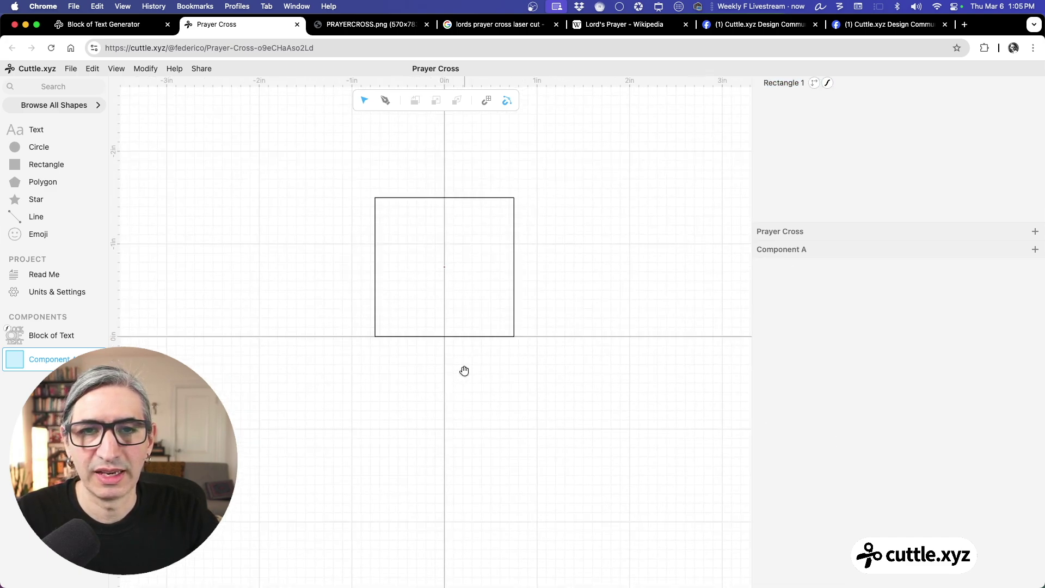
pyautogui.scroll(-3, 467, 374)
pyautogui.scroll(-3, 517, 234)
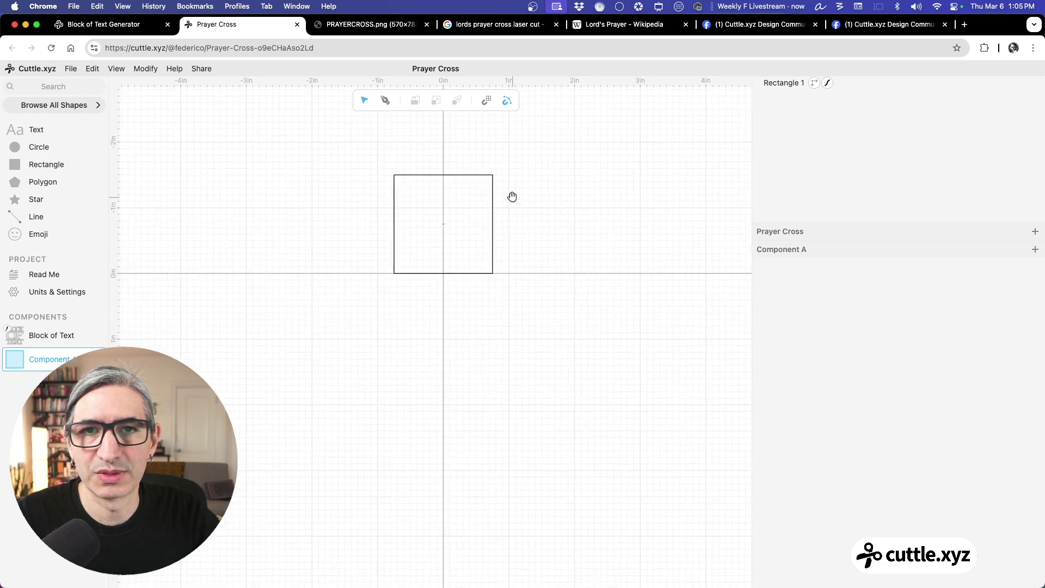
pyautogui.moveTo(335, 154); pyautogui.dragTo(535, 334)
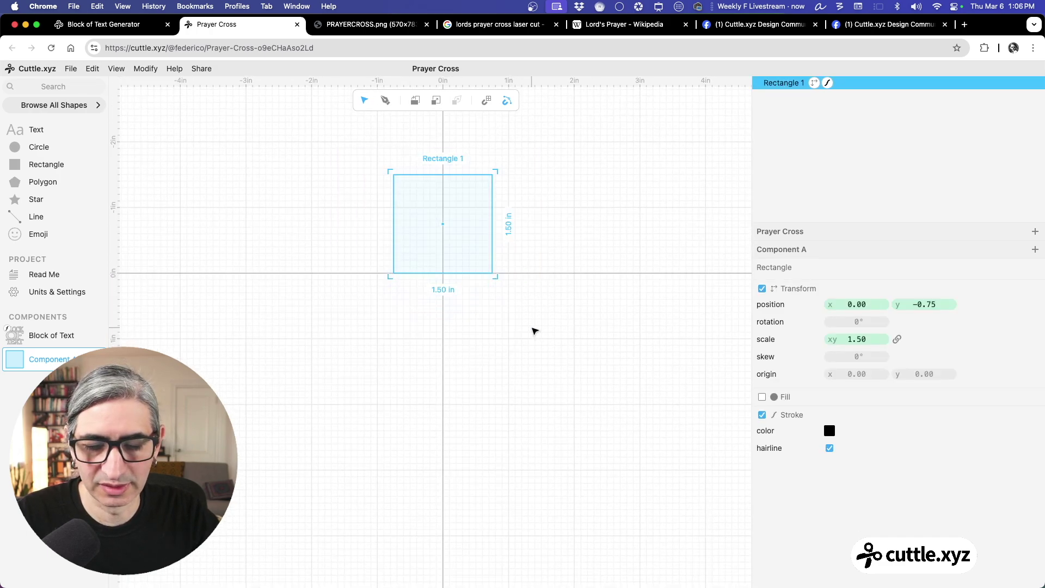
pyautogui.rightClick(446, 178)
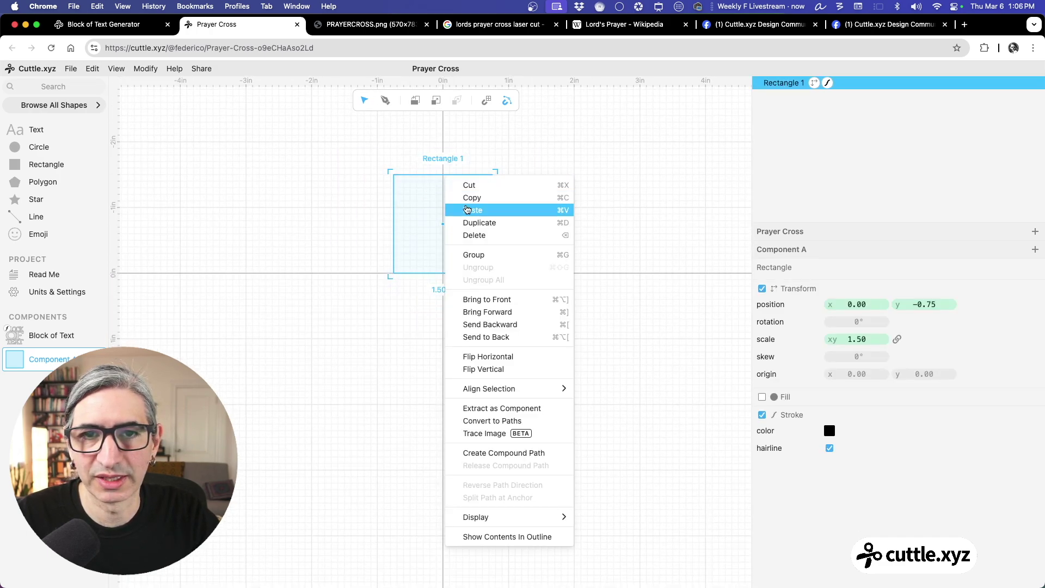
pyautogui.click(474, 224)
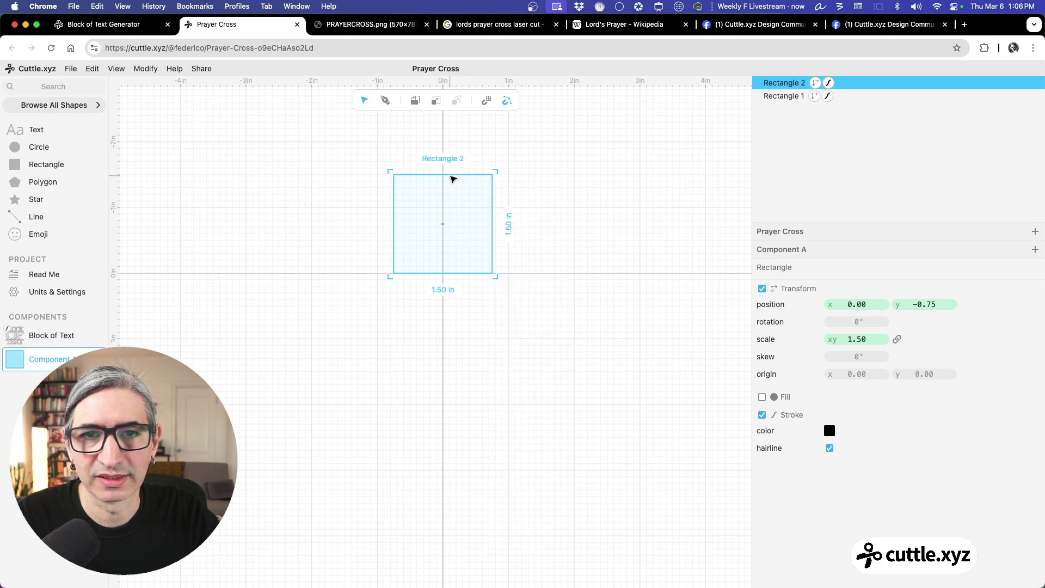
pyautogui.rightClick(453, 179)
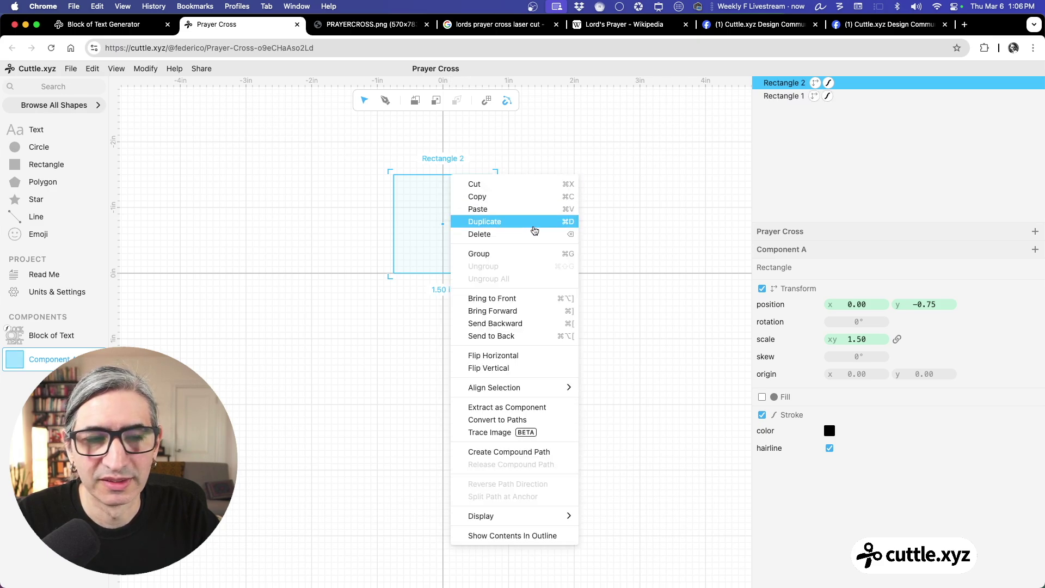
# Move the duplicated square directly beneath the first one, snapping the midpoint of its top edge to the canvas origin
pyautogui.click(626, 348)
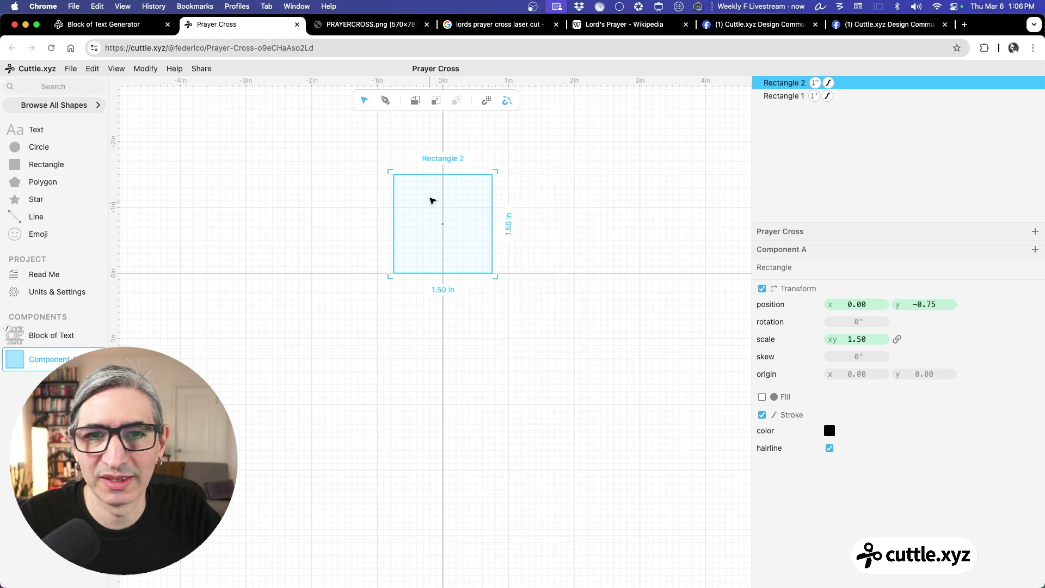
pyautogui.moveTo(443, 174); pyautogui.dragTo(443, 273)
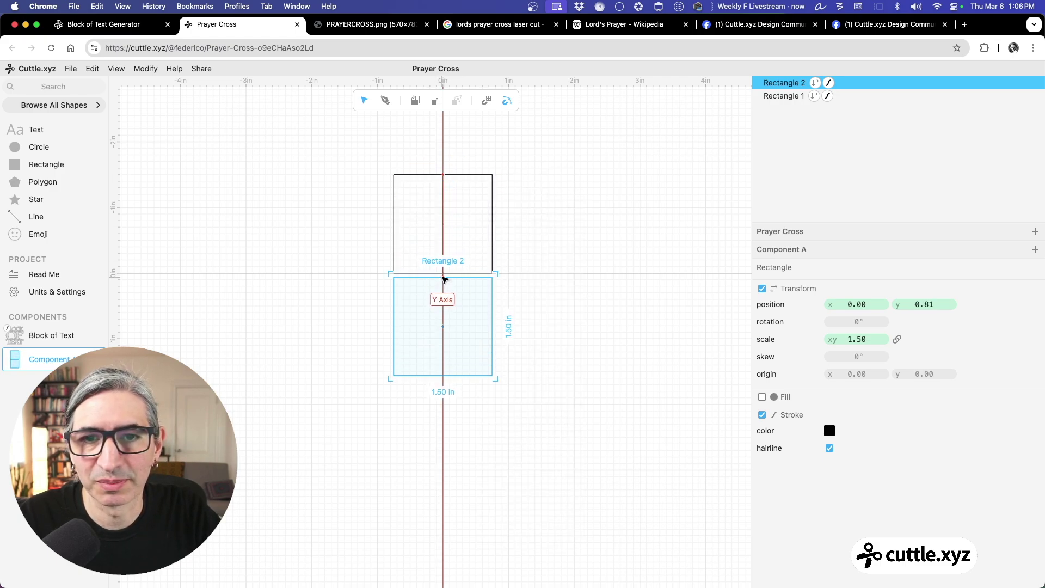
pyautogui.click(543, 311)
pyautogui.click(483, 372)
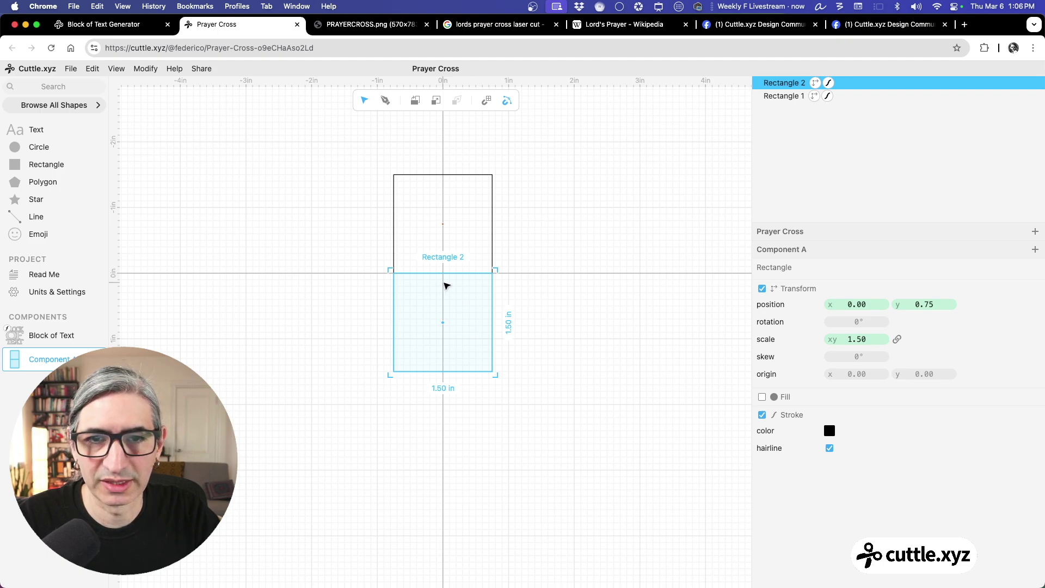
# Extend the column downward with two more square copies snapped edge to edge, at y 2.25 and y 3.75
pyautogui.moveTo(448, 278); pyautogui.dragTo(443, 374)
pyautogui.scroll(-3, 544, 381)
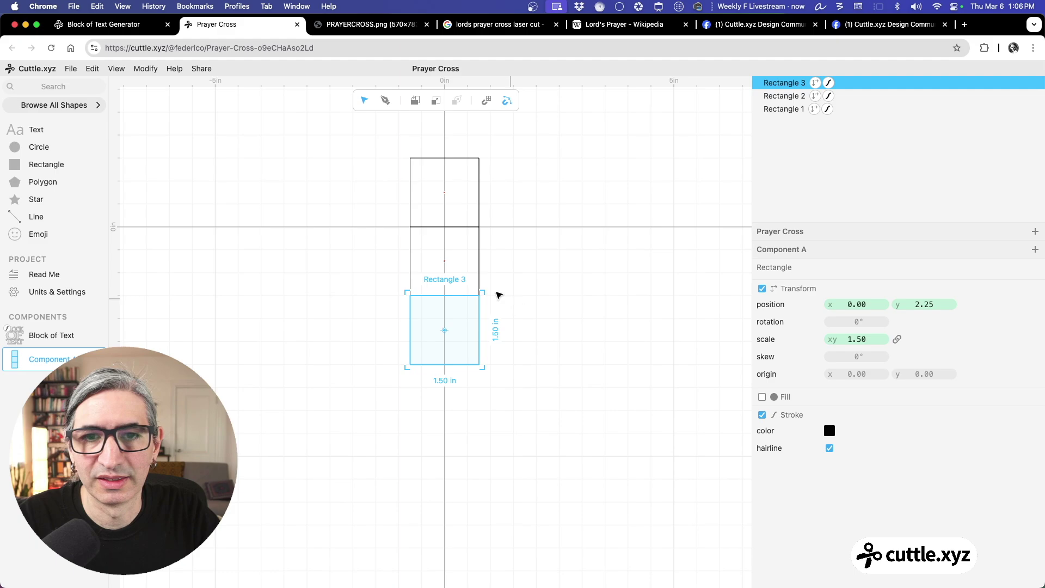
pyautogui.moveTo(446, 295); pyautogui.dragTo(446, 368)
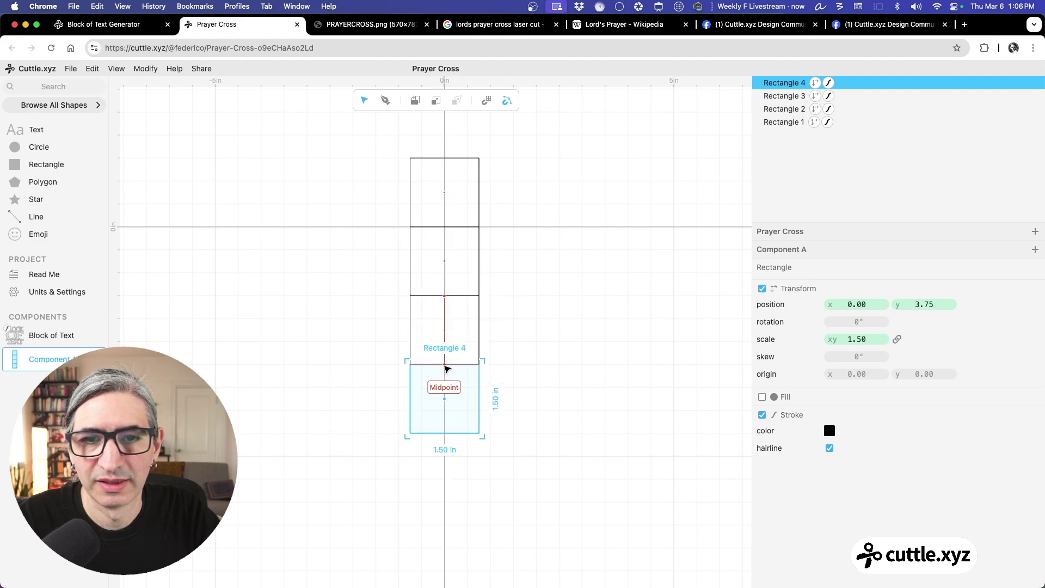
pyautogui.click(546, 348)
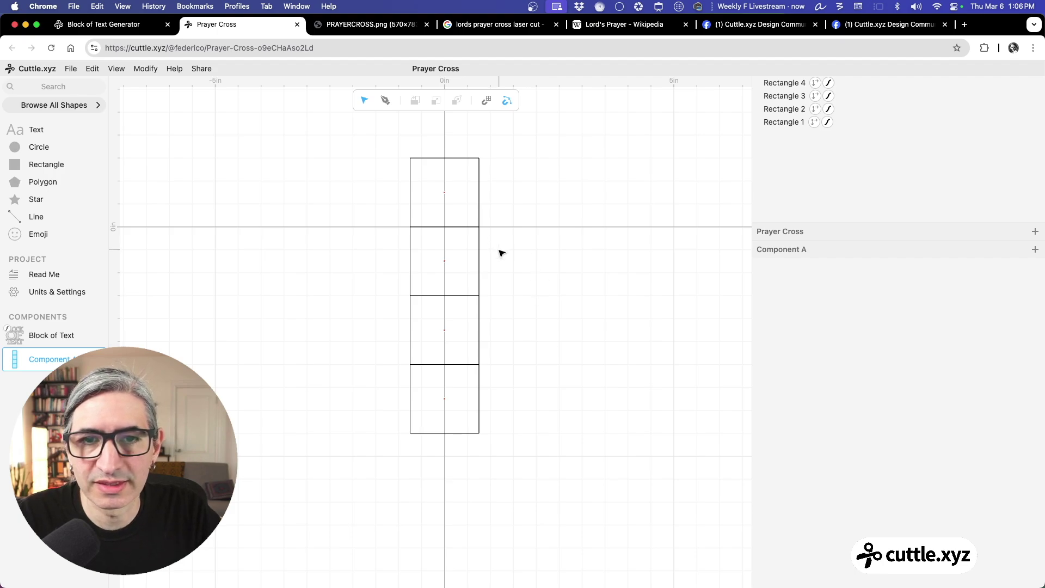
# Add the cross arms by snapping a copy of the second square to each side of it, at x -1.50 and x 1.50
pyautogui.click(457, 266)
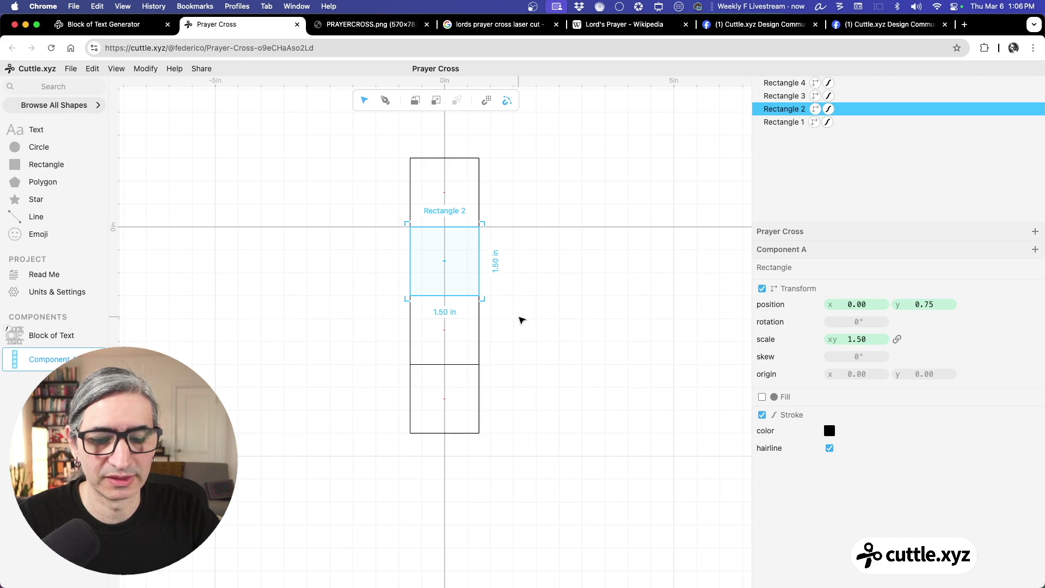
pyautogui.moveTo(481, 227); pyautogui.dragTo(408, 239)
pyautogui.click(481, 247)
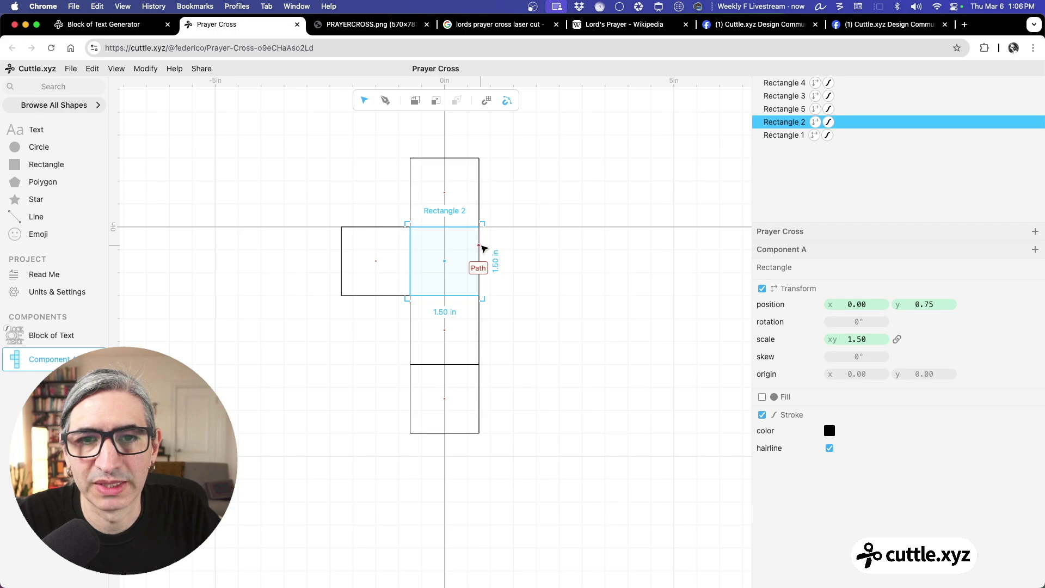
pyautogui.moveTo(426, 232); pyautogui.dragTo(482, 231)
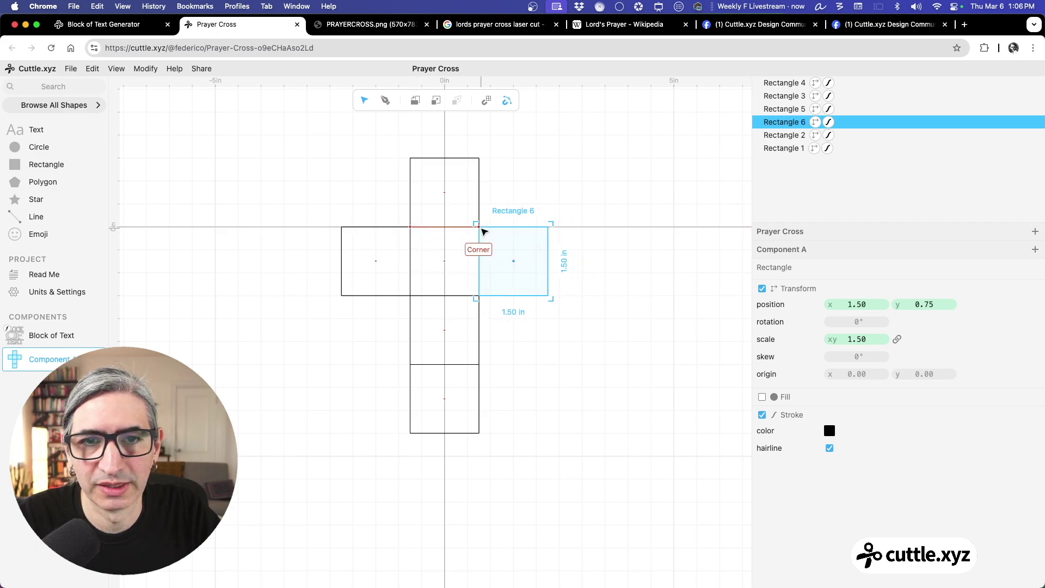
pyautogui.click(619, 372)
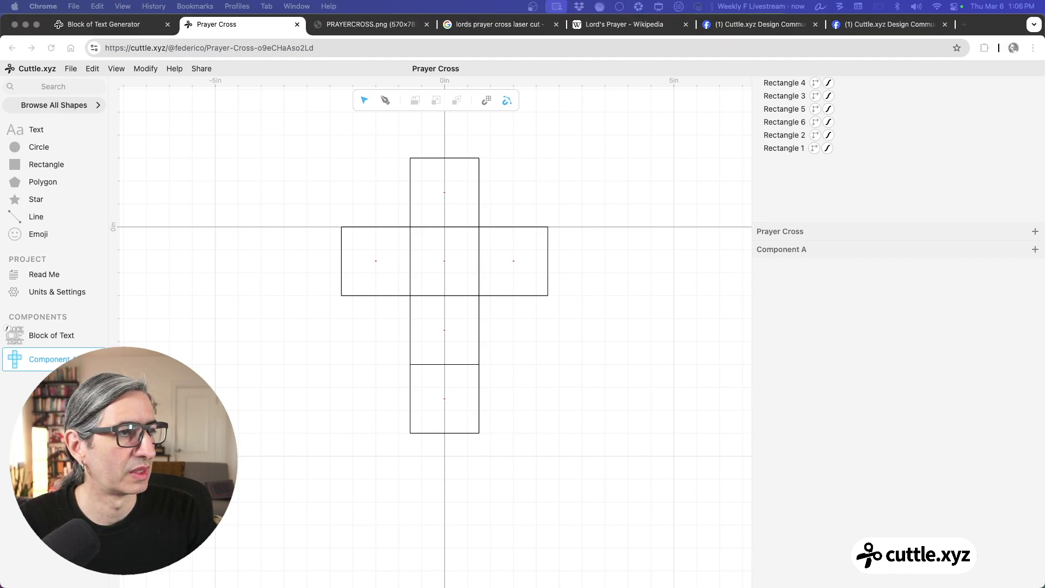
# Duplicate the lowest square and snap the copy directly beneath it to lengthen the cross's stem
pyautogui.scroll(-1, 446, 327)
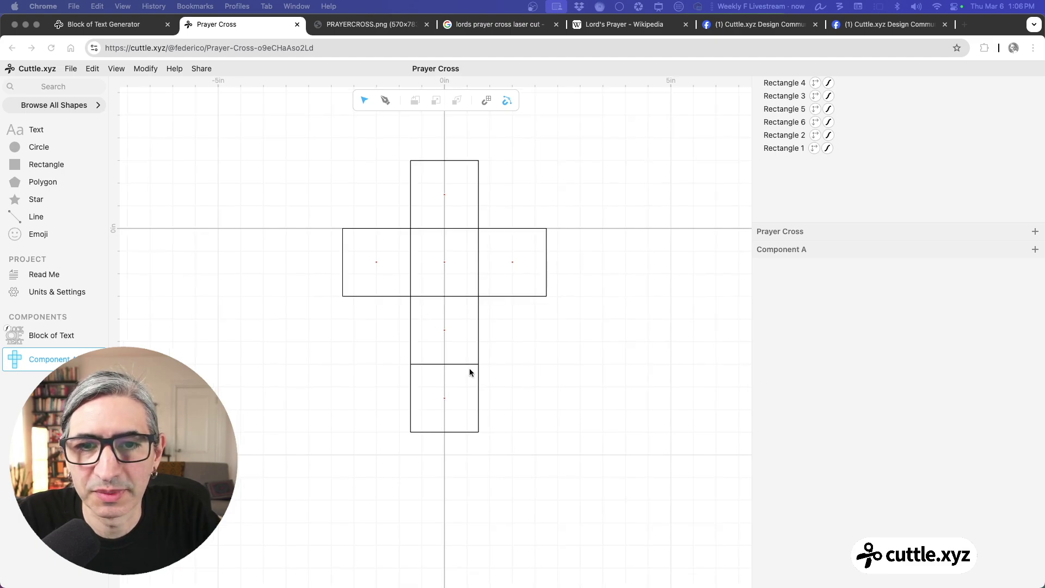
pyautogui.click(482, 422)
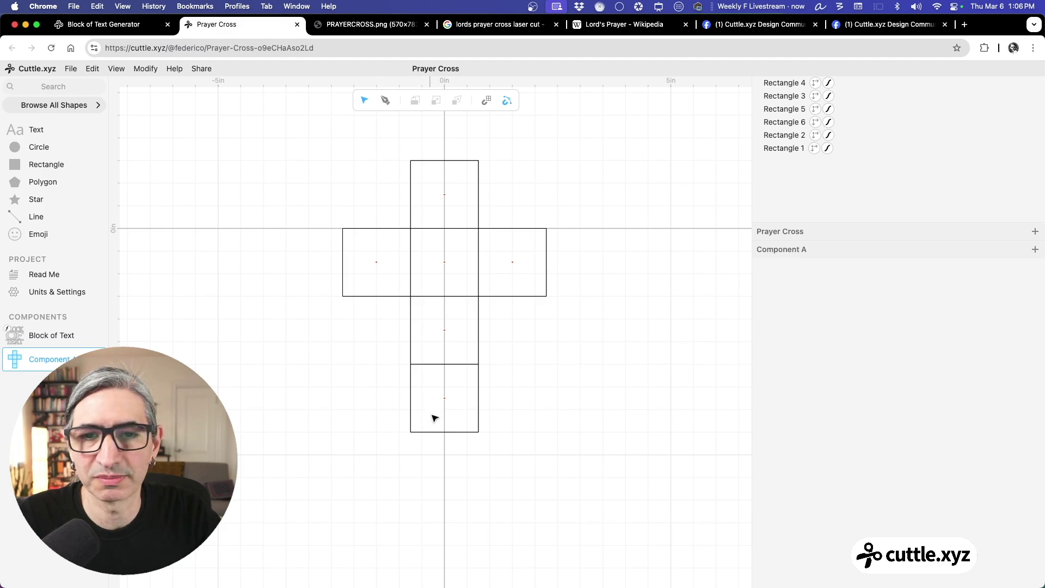
pyautogui.click(439, 432)
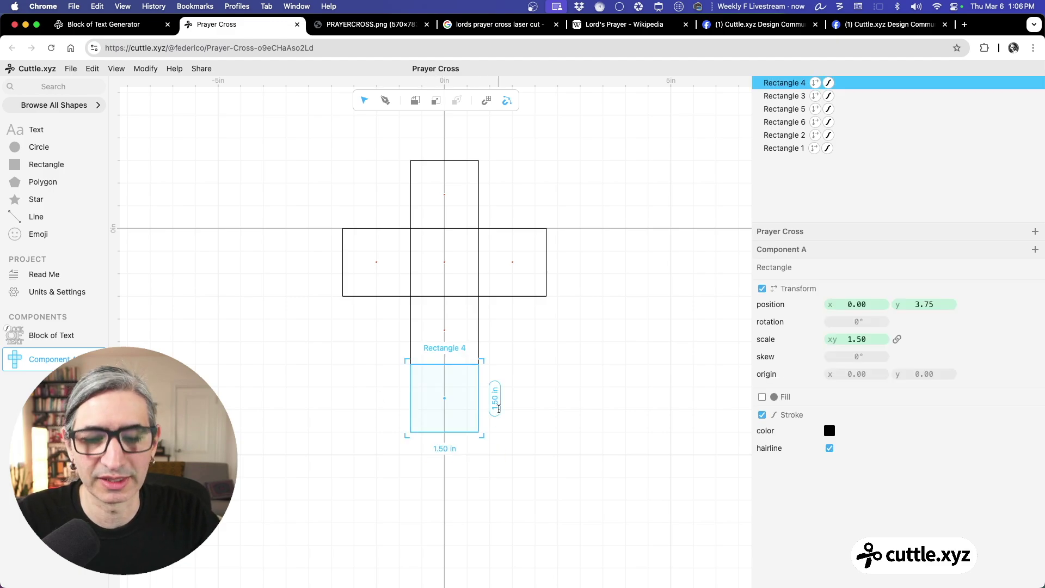
pyautogui.press('super+d')
pyautogui.moveTo(446, 365); pyautogui.dragTo(450, 434)
pyautogui.click(596, 425)
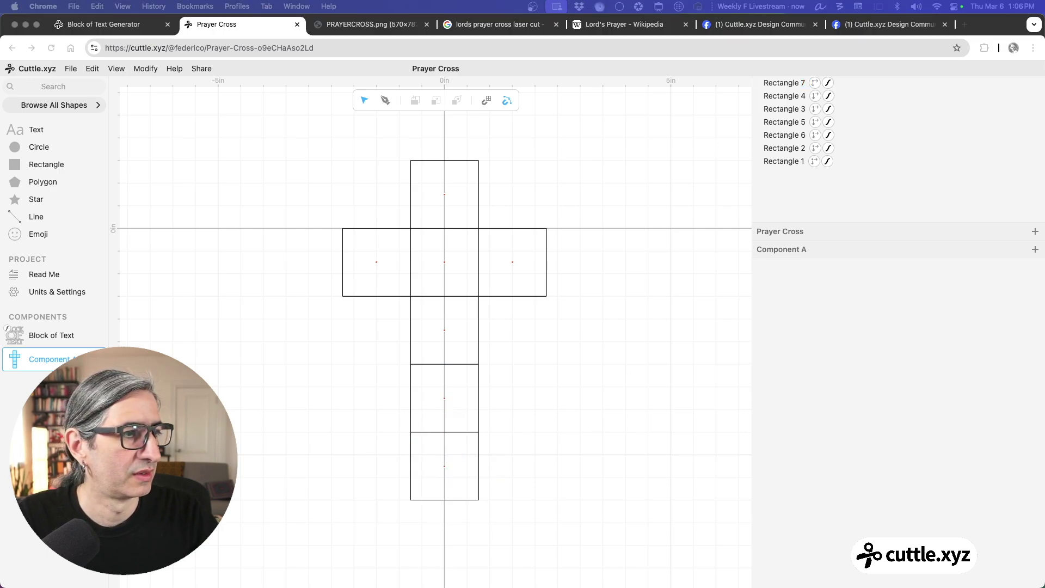
# Group all seven squares of the cross and collapse the group in the outline
pyautogui.scroll(2, 510, 456)
pyautogui.scroll(-2, 520, 412)
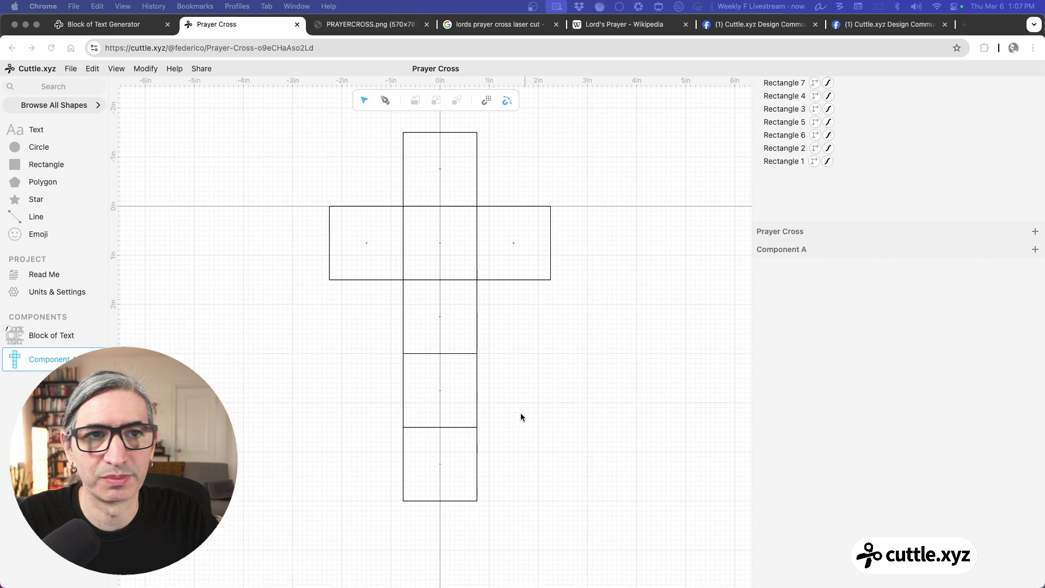
pyautogui.scroll(-1, 518, 415)
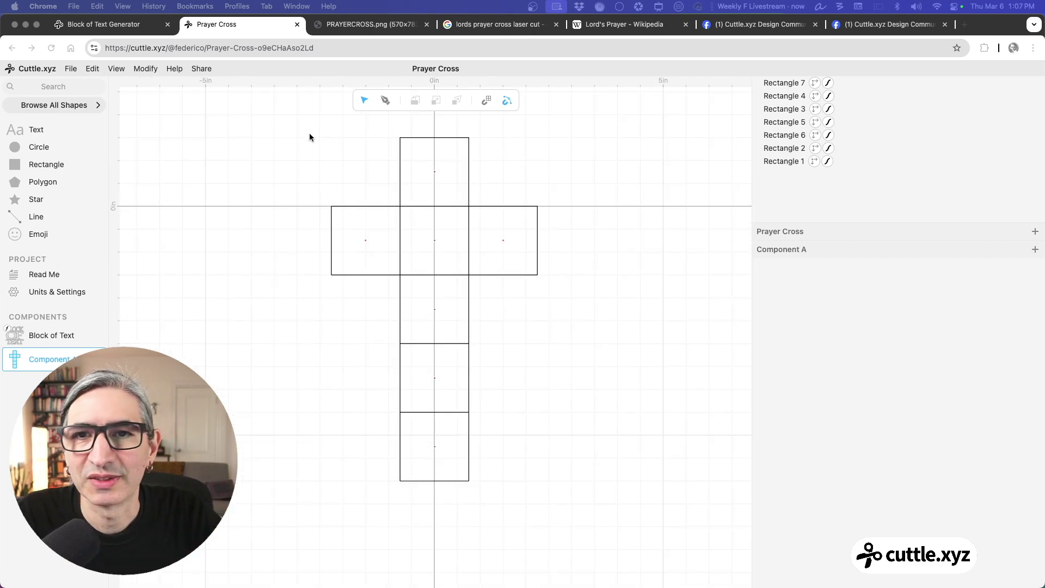
pyautogui.click(497, 308)
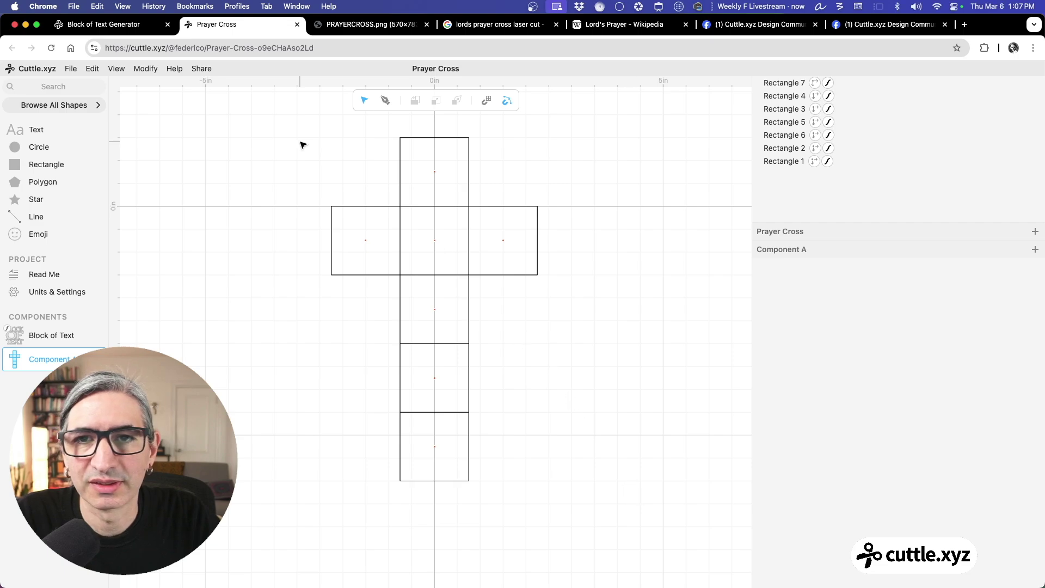
pyautogui.moveTo(294, 125); pyautogui.dragTo(600, 497)
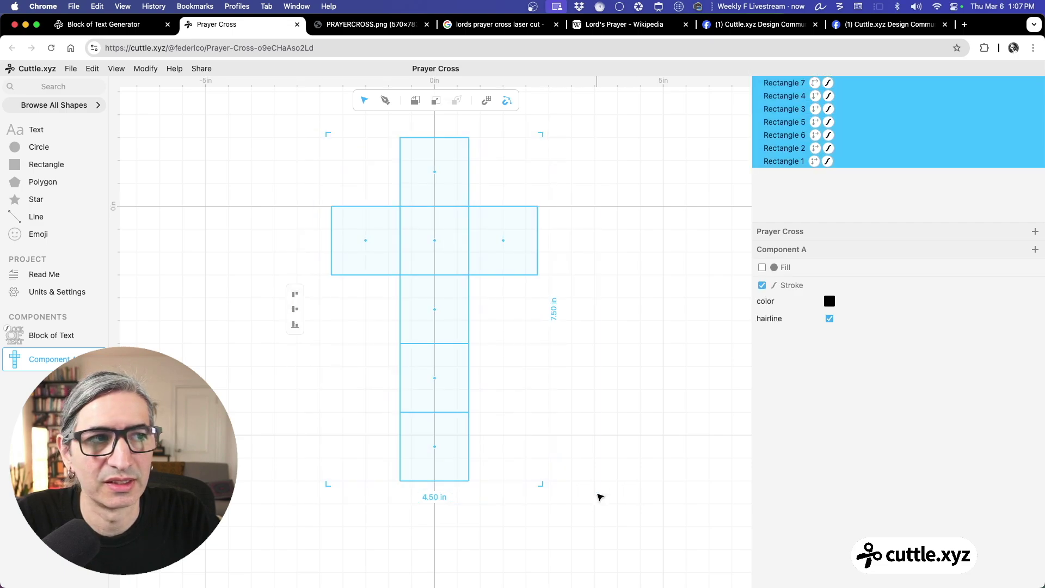
pyautogui.rightClick(772, 88)
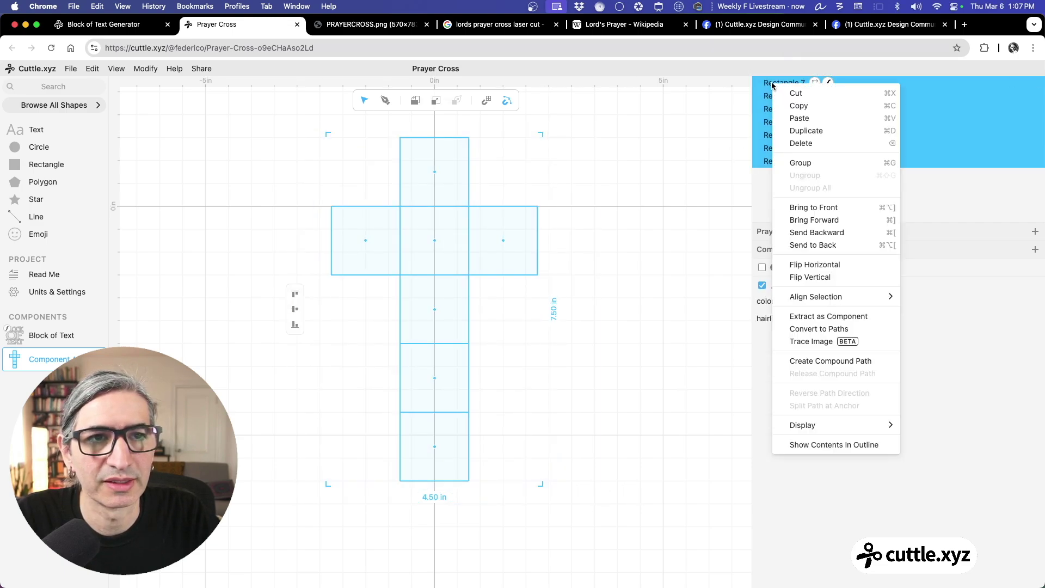
pyautogui.click(822, 165)
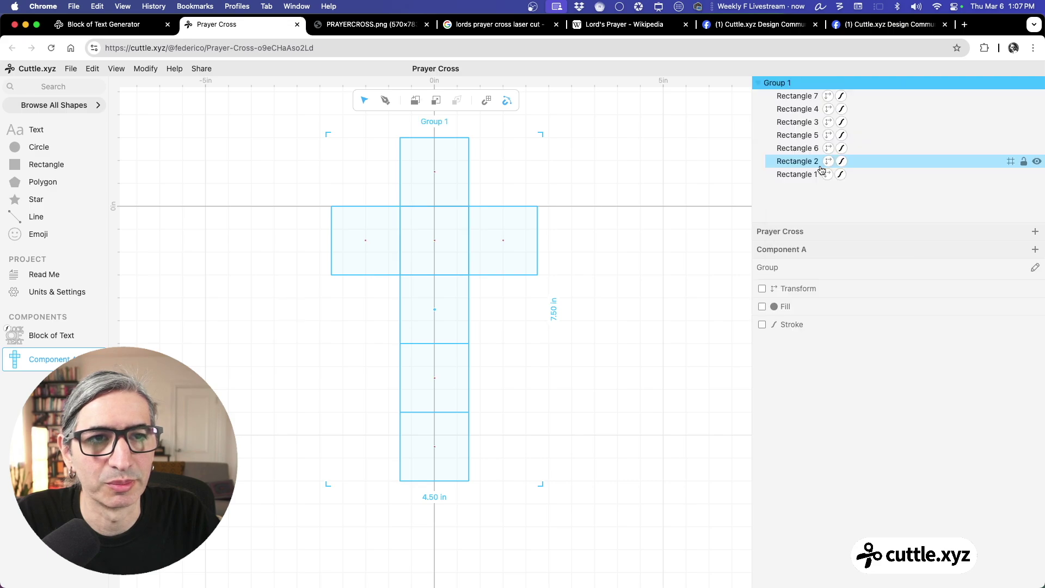
pyautogui.click(760, 86)
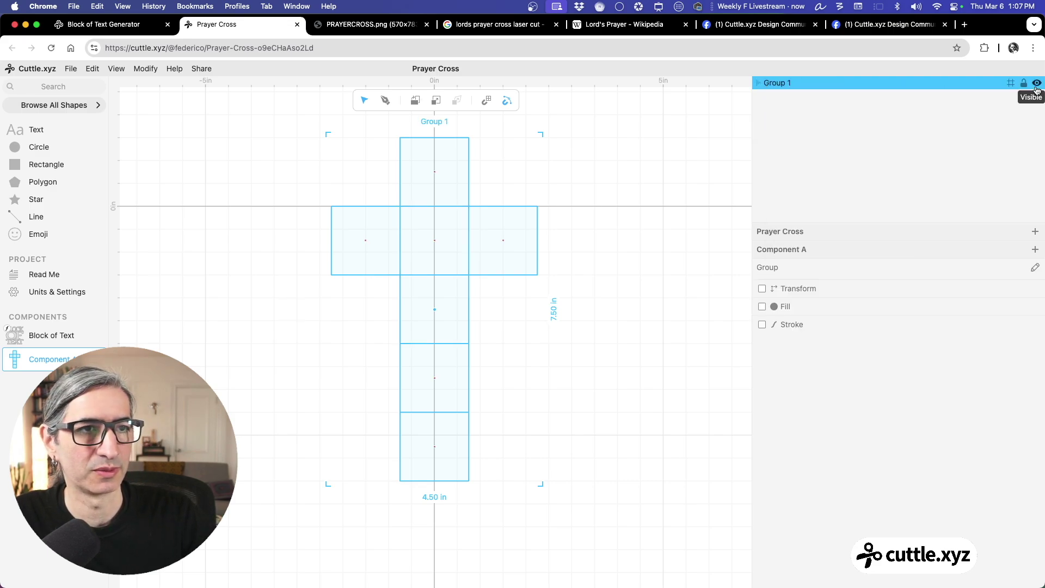
# Turn the visible group of squares into a guide
pyautogui.click(1037, 84)
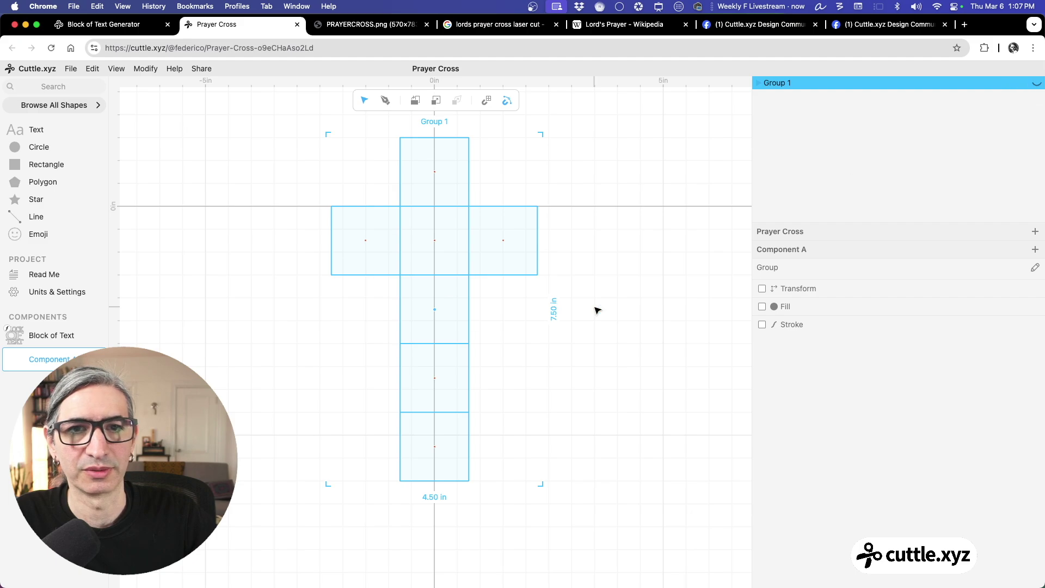
pyautogui.click(1036, 84)
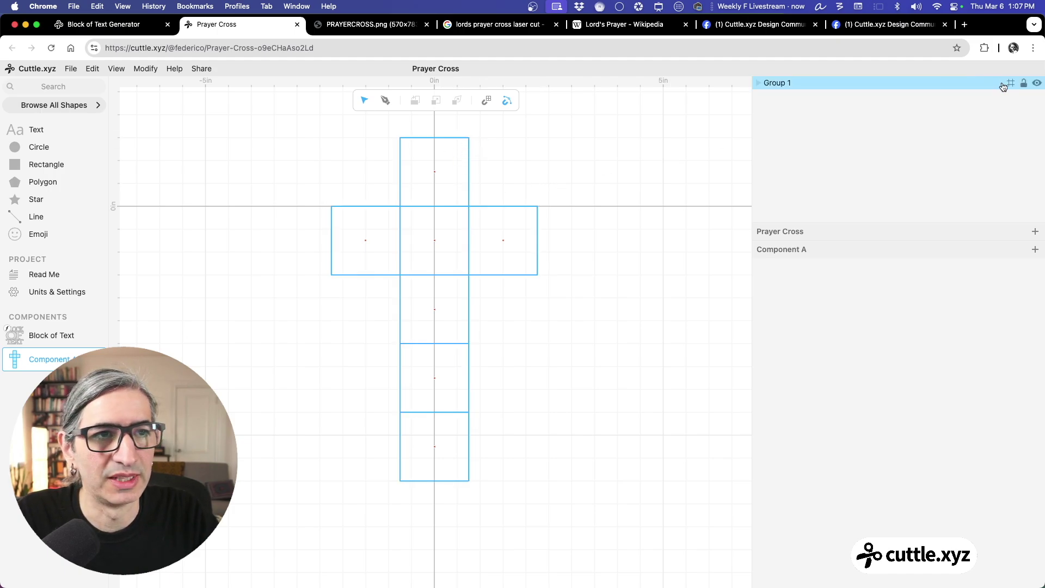
pyautogui.click(1011, 83)
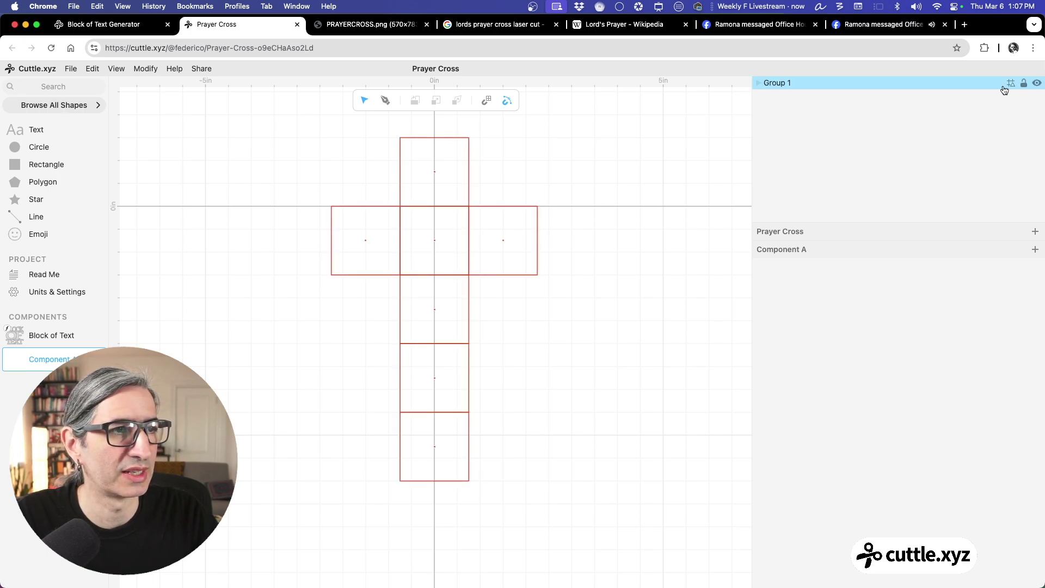
pyautogui.moveTo(320, 157); pyautogui.dragTo(438, 250)
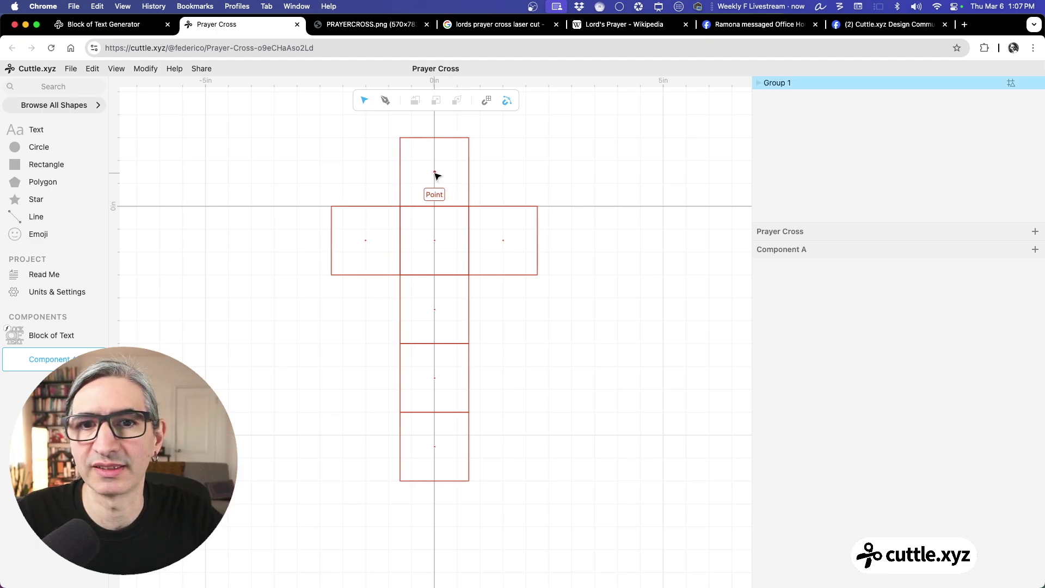
pyautogui.click(440, 164)
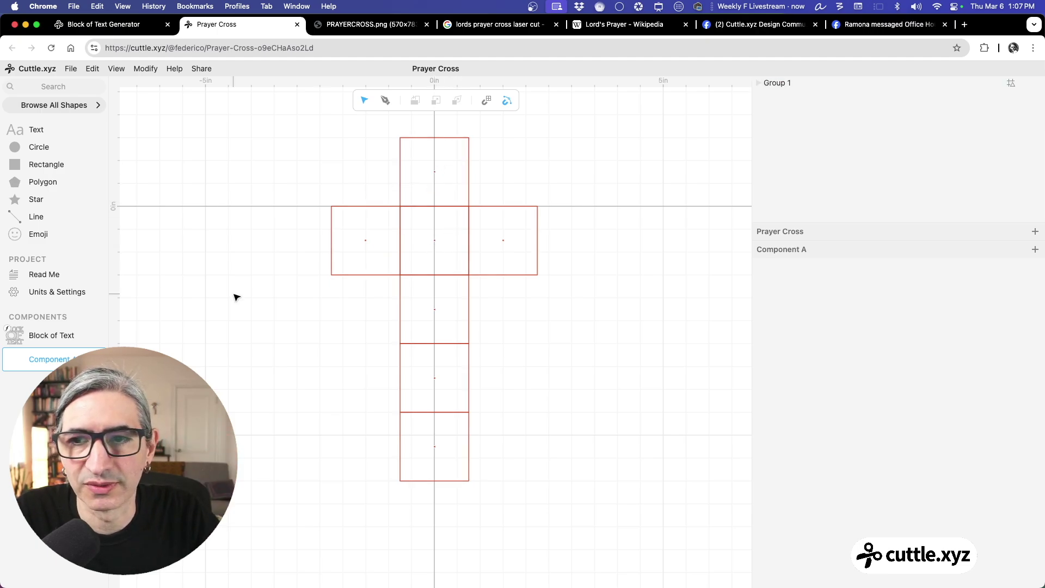
# Place a Block of Text component at the centre of the cross's top square, keeping its default text, and deselect it
pyautogui.scroll(2, 237, 298)
pyautogui.moveTo(255, 285); pyautogui.dragTo(238, 311)
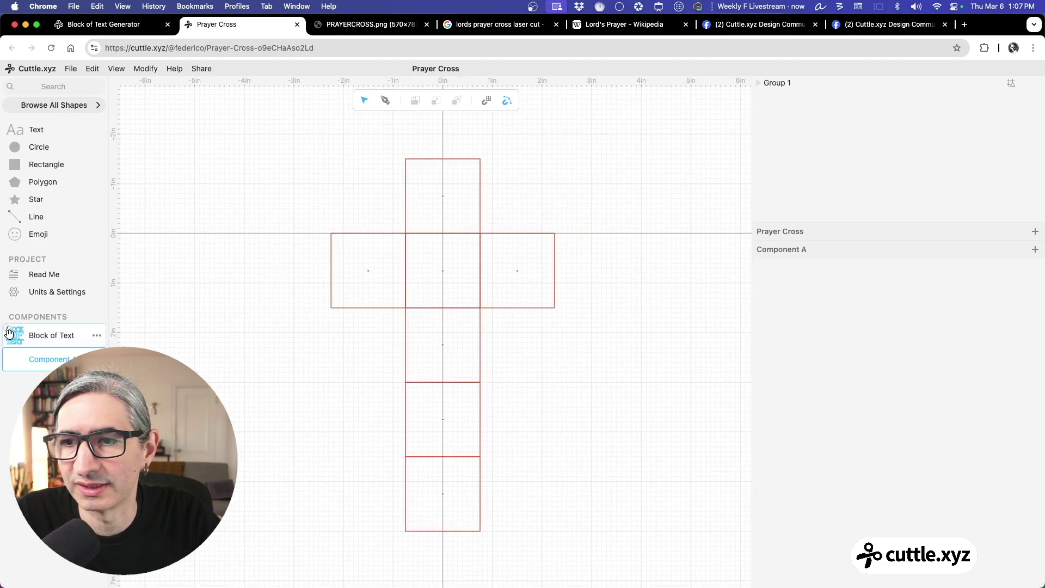
pyautogui.moveTo(10, 334); pyautogui.dragTo(442, 196)
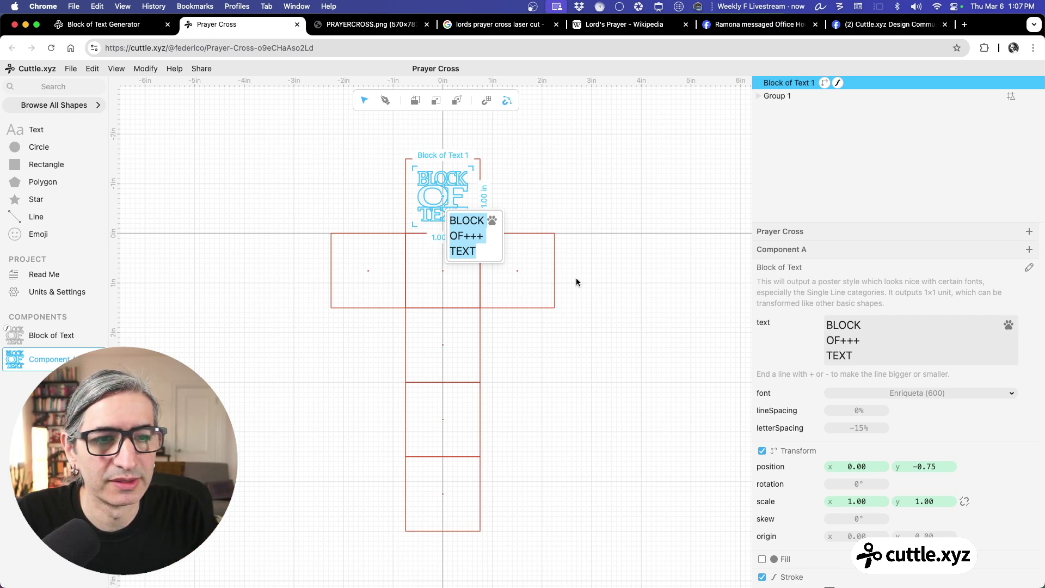
pyautogui.click(548, 193)
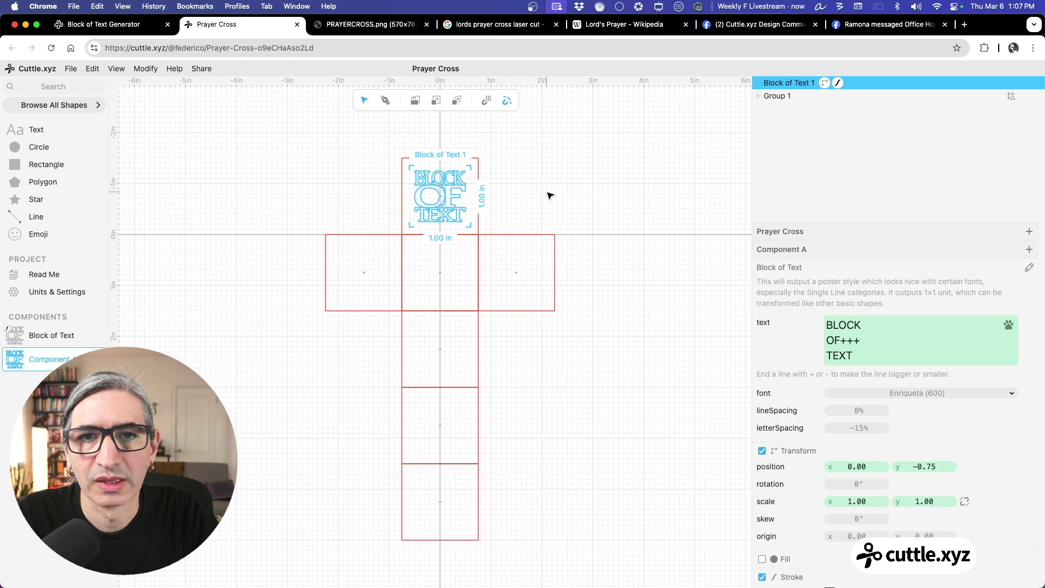
pyautogui.click(548, 192)
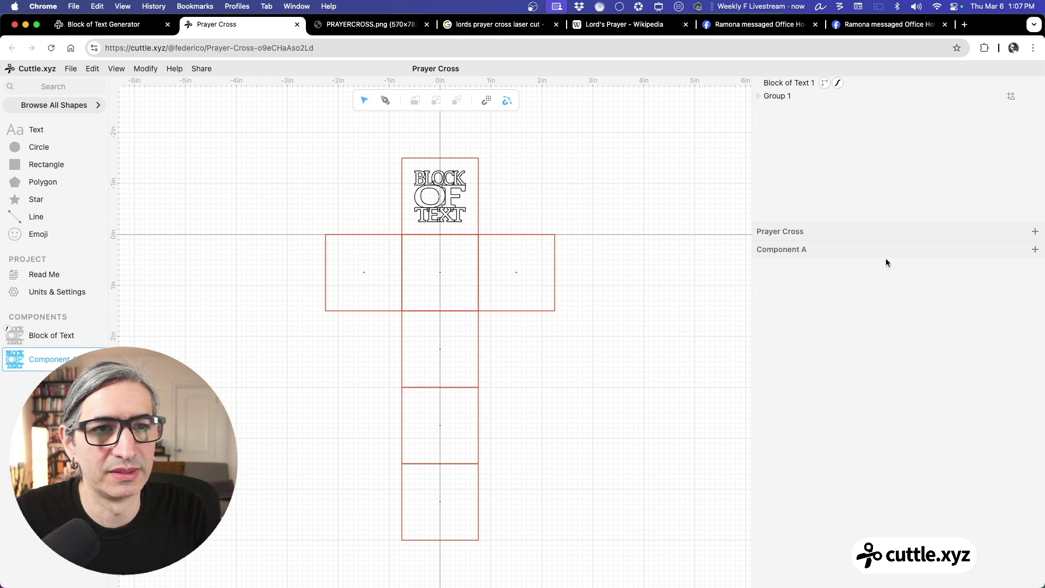
pyautogui.click(444, 191)
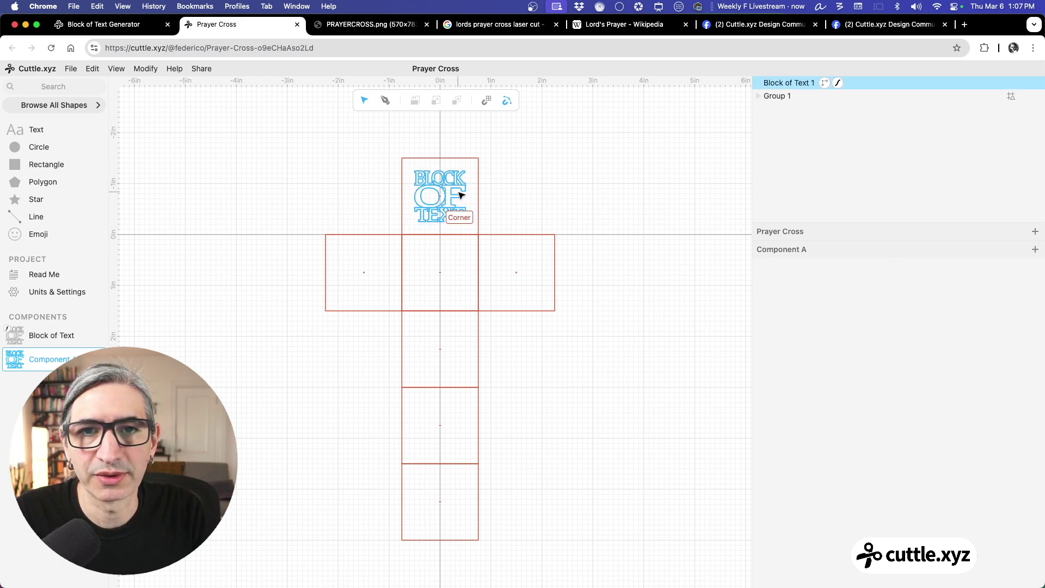
pyautogui.click(484, 199)
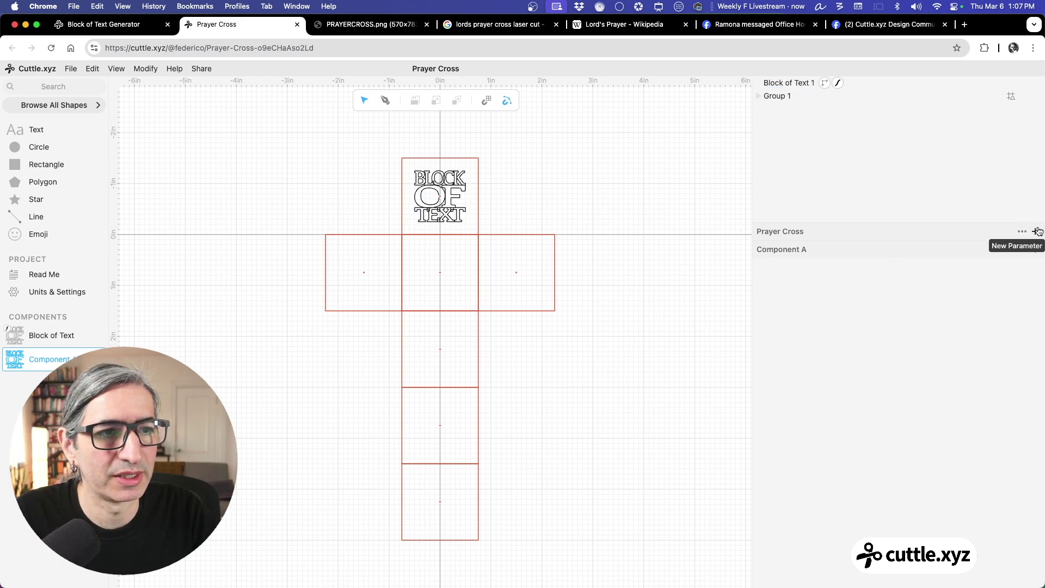
# Add a project parameter named myFont to Prayer Cross and set its parameter type to Font
pyautogui.click(1035, 231)
pyautogui.write('myFont')
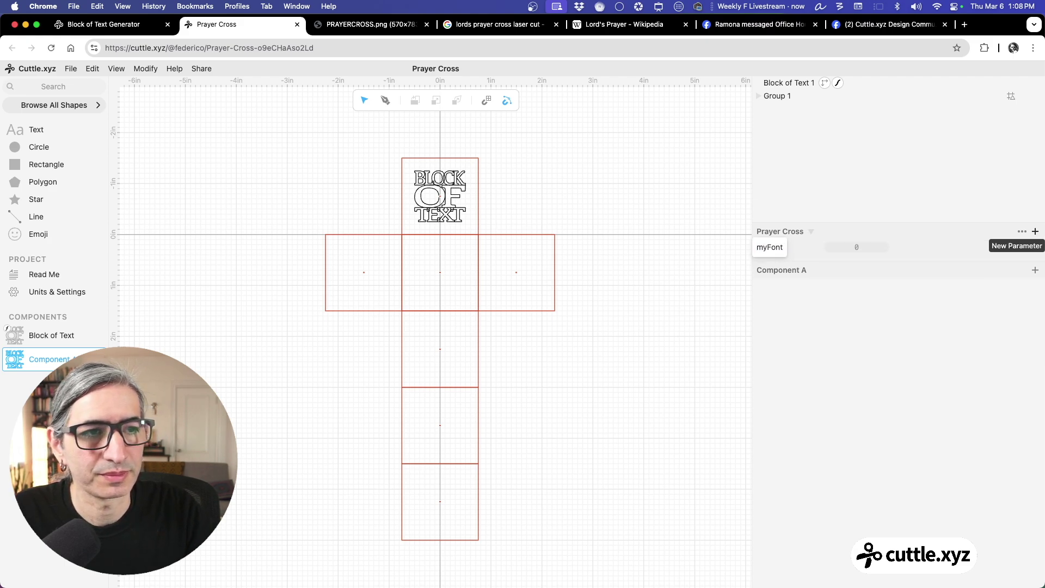
pyautogui.click(974, 259)
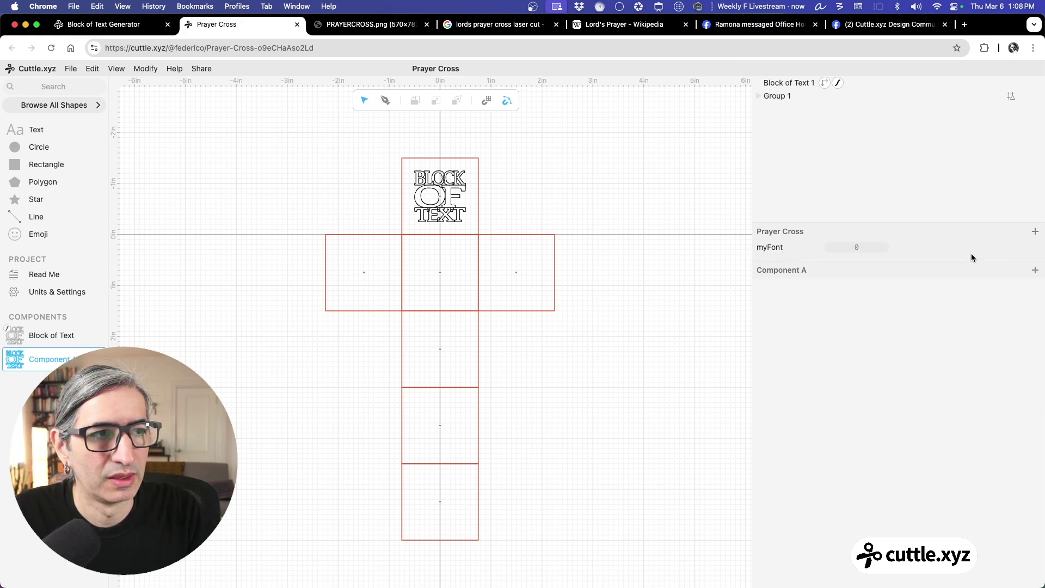
pyautogui.click(1033, 247)
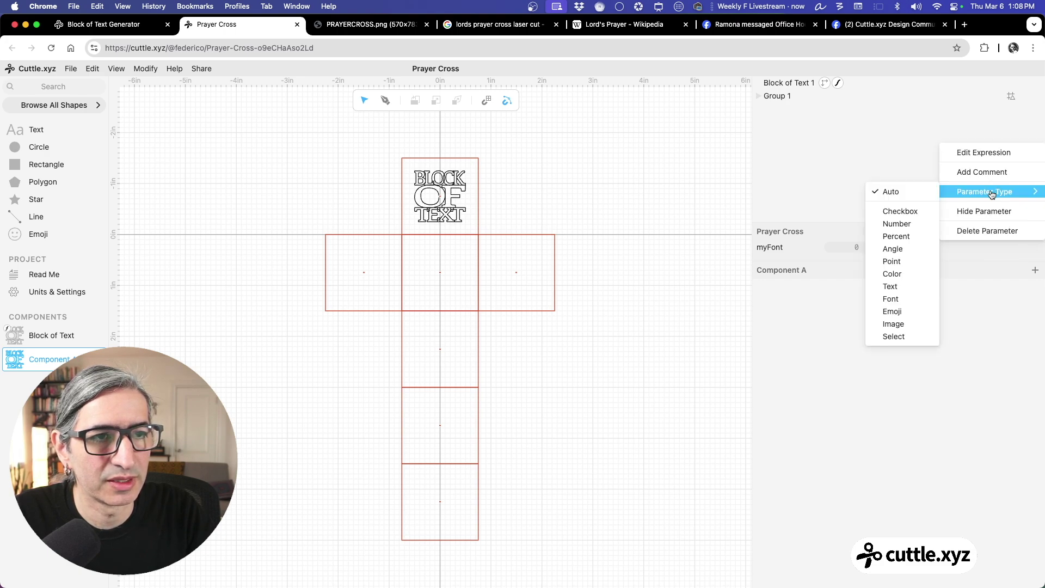
pyautogui.click(897, 299)
# Set the myFont parameter to the Enriqueta font with weight 600
pyautogui.click(928, 247)
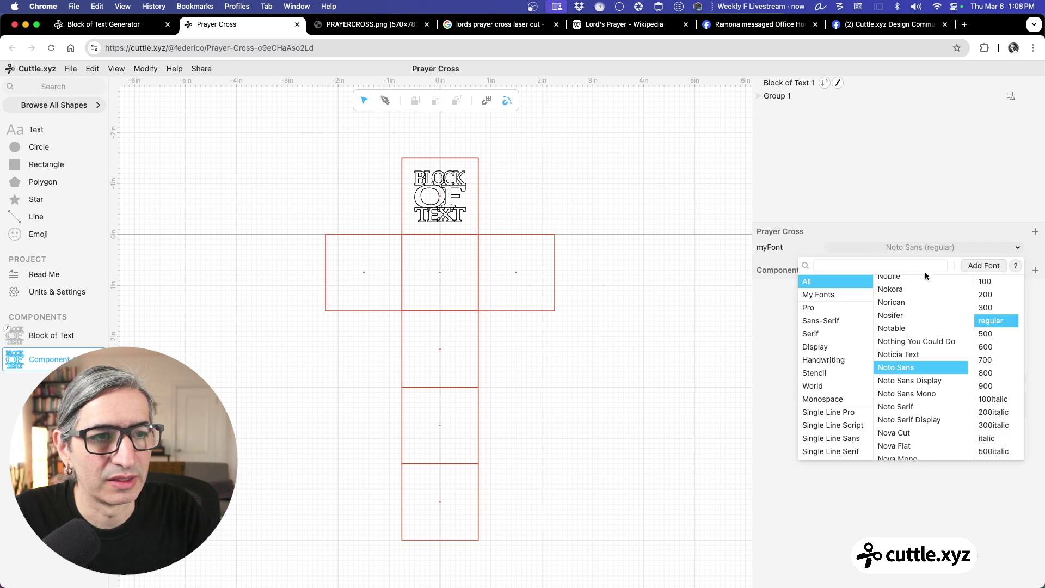
pyautogui.write('enri')
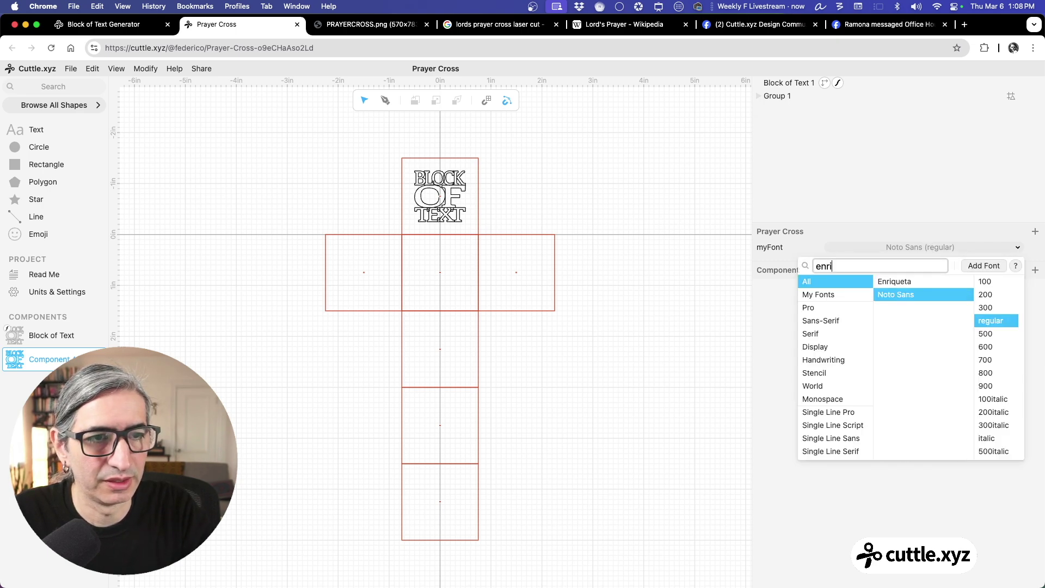
pyautogui.click(898, 283)
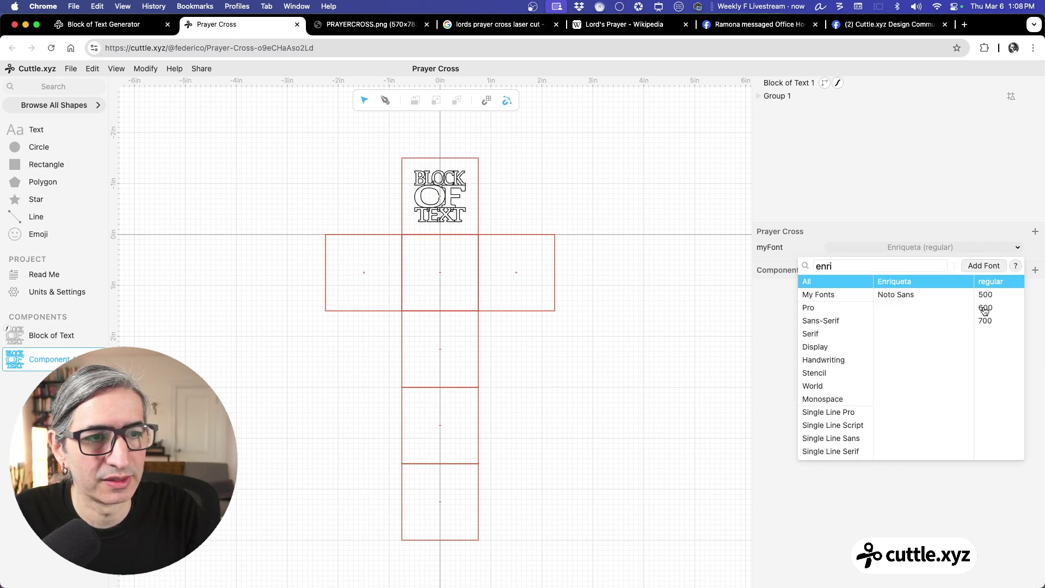
pyautogui.click(983, 308)
pyautogui.click(763, 348)
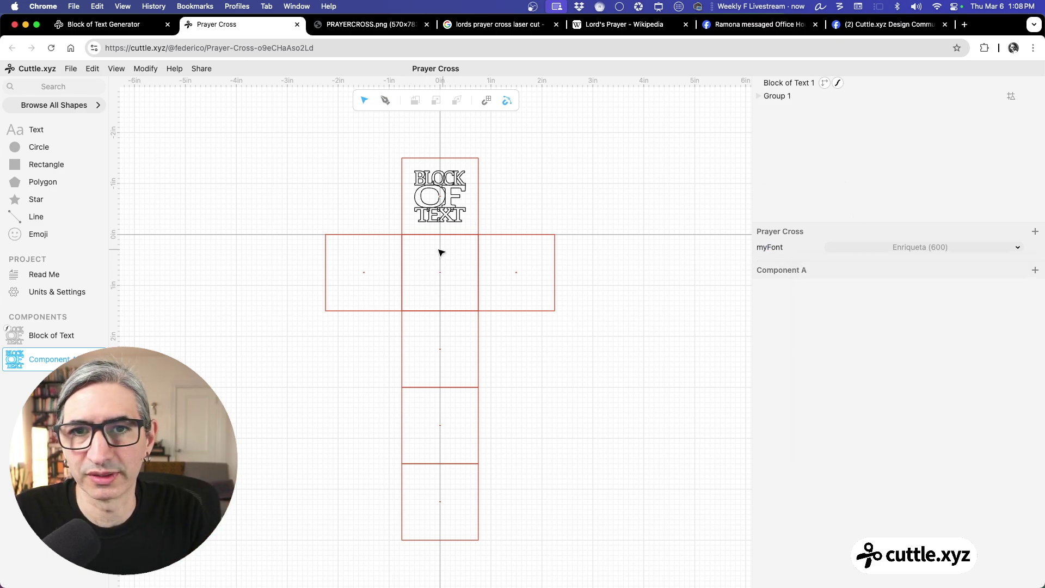
# Set the Block of Text component's font parameter to the expression myFont and reopen Component A
pyautogui.click(51, 340)
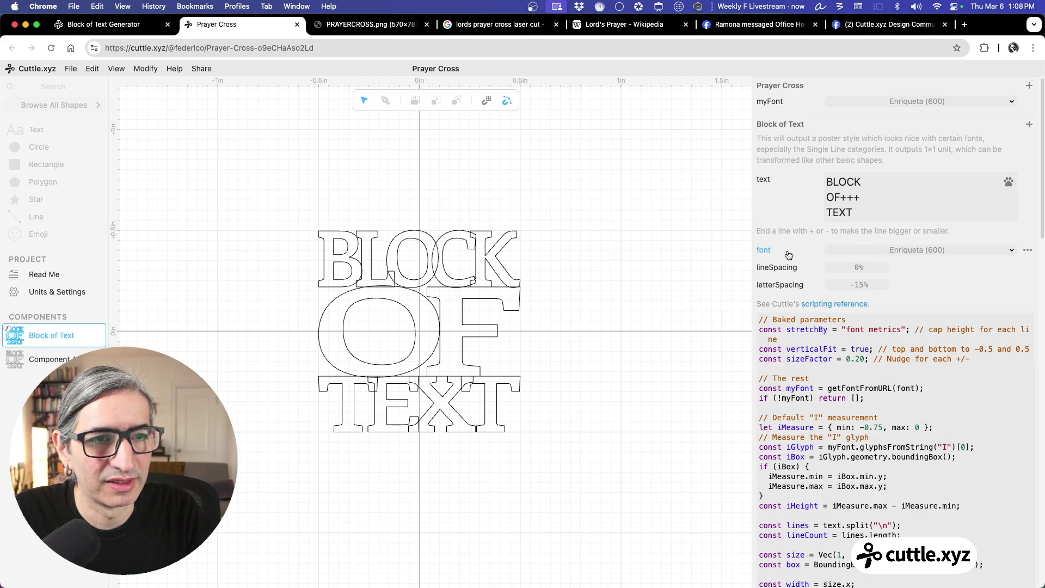
pyautogui.click(1026, 252)
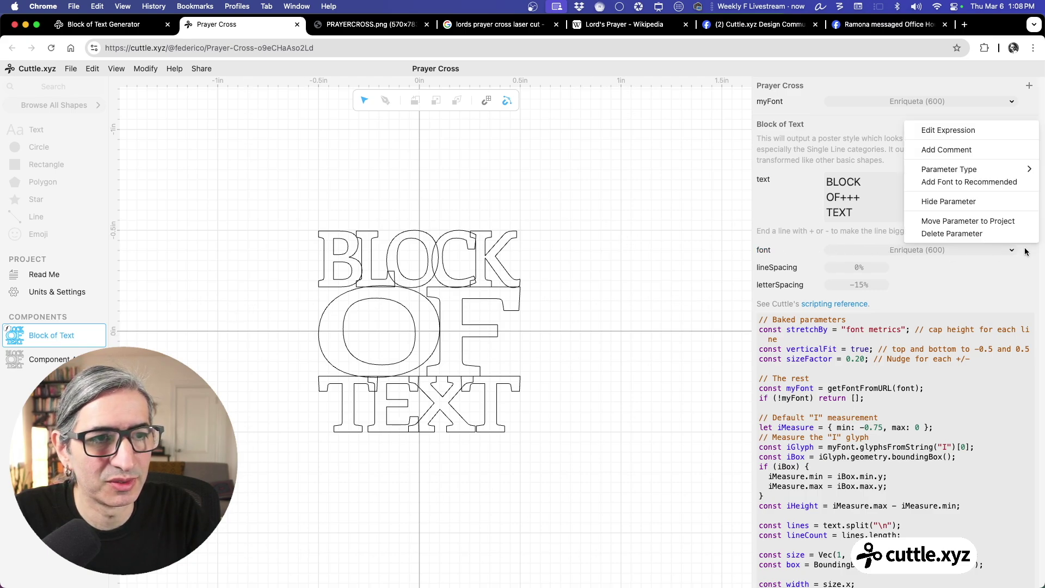
pyautogui.click(949, 130)
pyautogui.write('myFont')
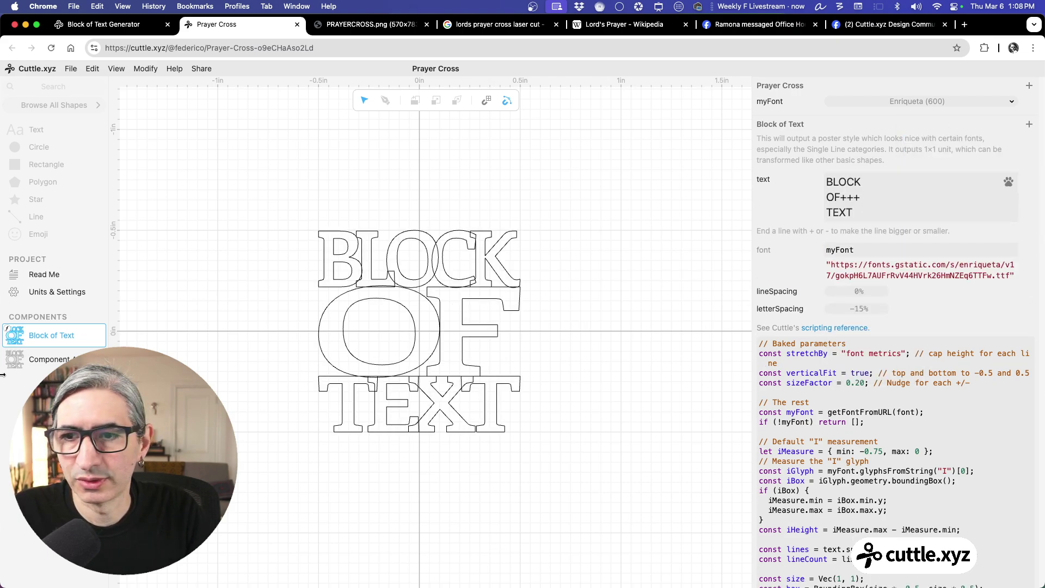
pyautogui.click(49, 359)
# Place a second Block of Text at the centre of the cross's middle square, keep its default text, and deselect it
pyautogui.moveTo(38, 335); pyautogui.dragTo(438, 270)
pyautogui.doubleClick(442, 273)
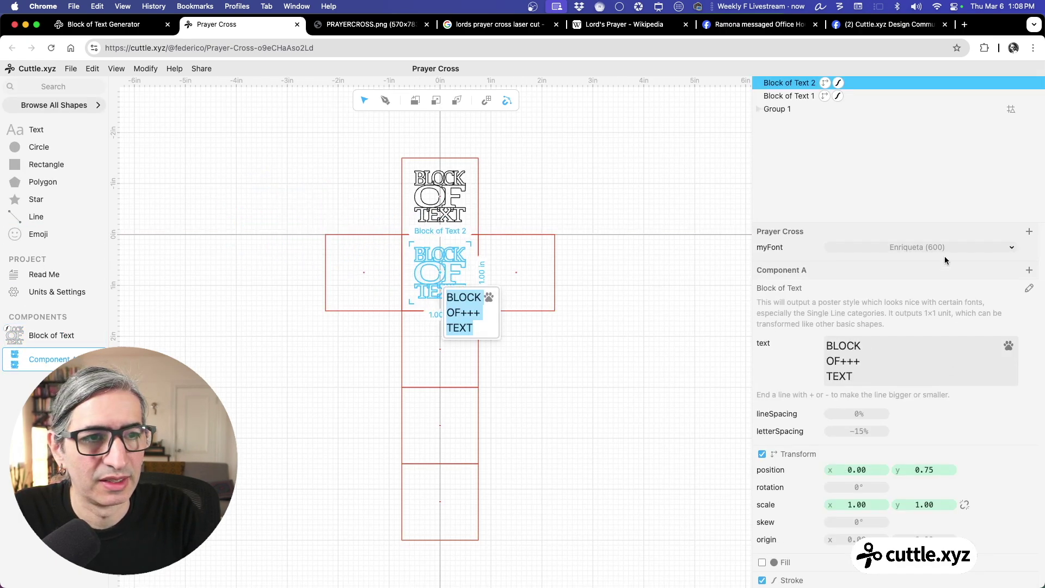
pyautogui.click(649, 278)
pyautogui.click(649, 279)
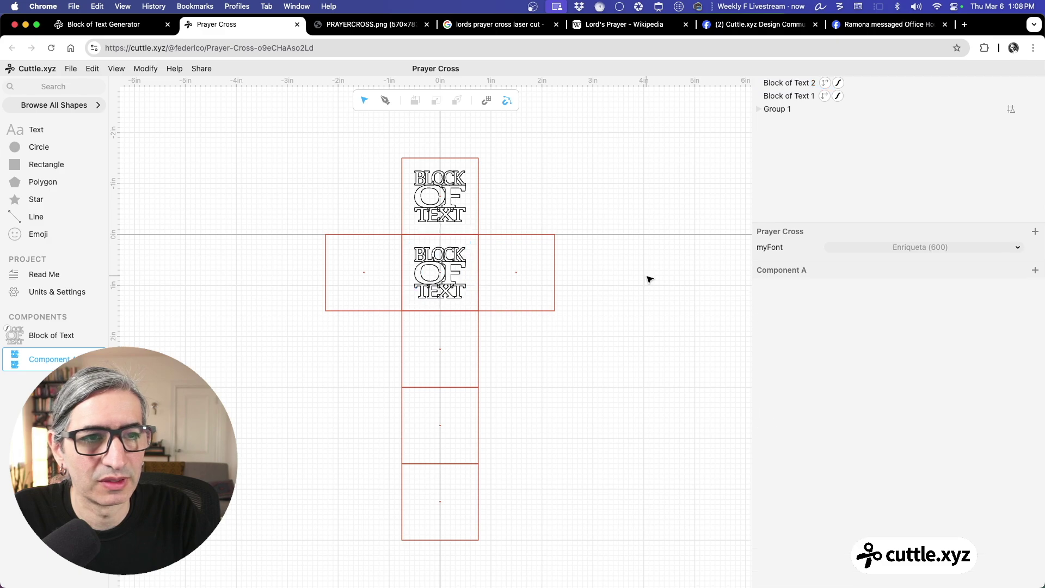
# Browse the serif fonts for the myFont parameter and reselect Enriqueta with weight 600
pyautogui.click(970, 245)
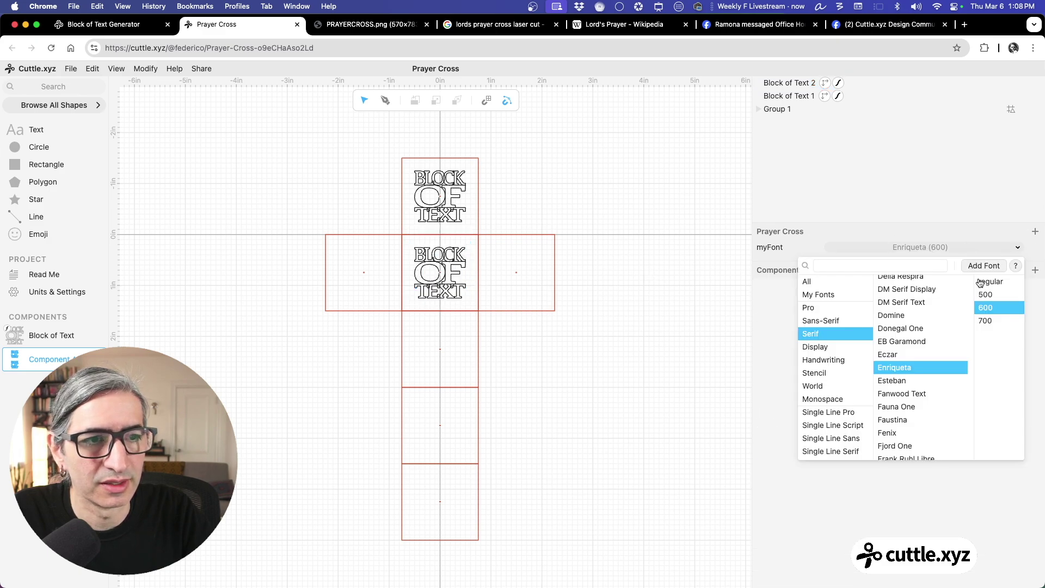
pyautogui.click(919, 354)
pyautogui.click(914, 368)
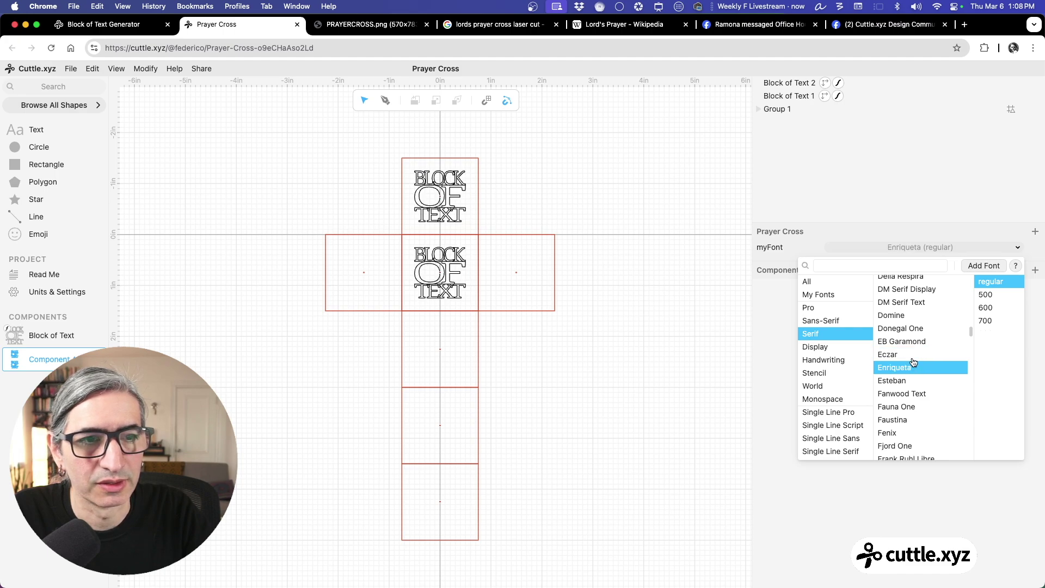
pyautogui.click(994, 308)
pyautogui.click(522, 374)
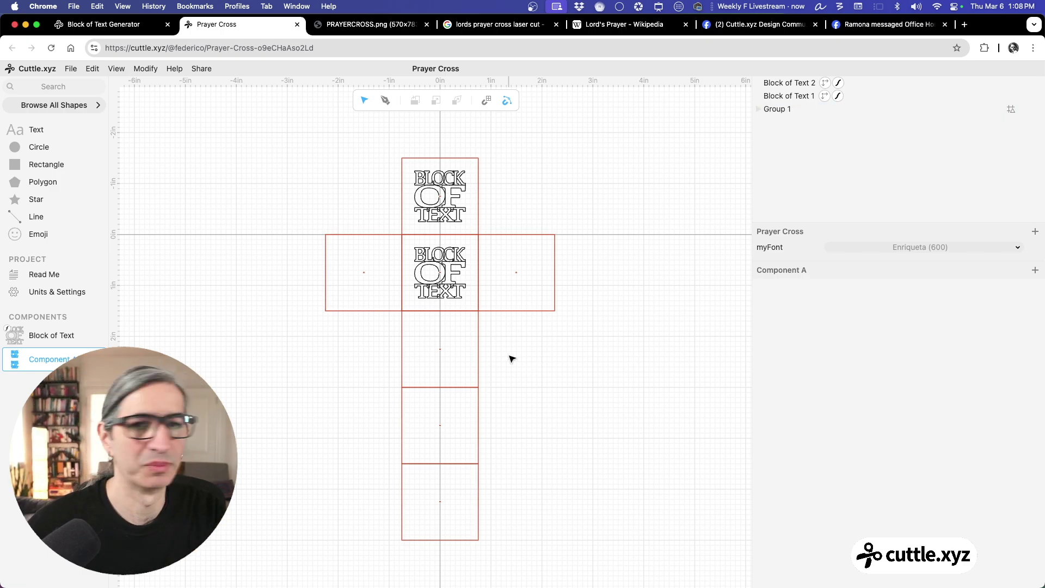
# Link the scale axes of the text block in the cross's top square and set its scale to 1.5
pyautogui.click(432, 200)
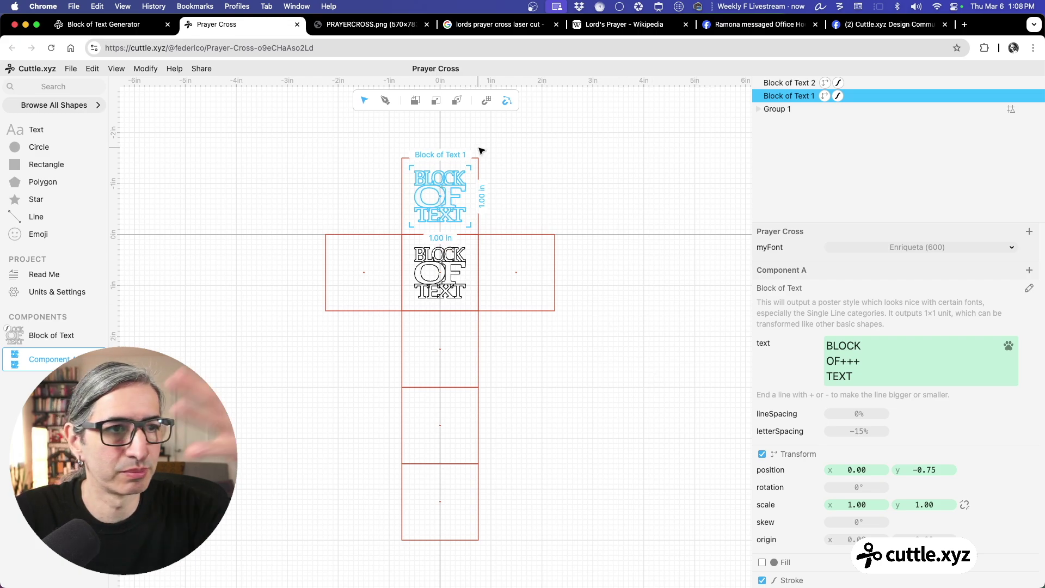
pyautogui.click(964, 506)
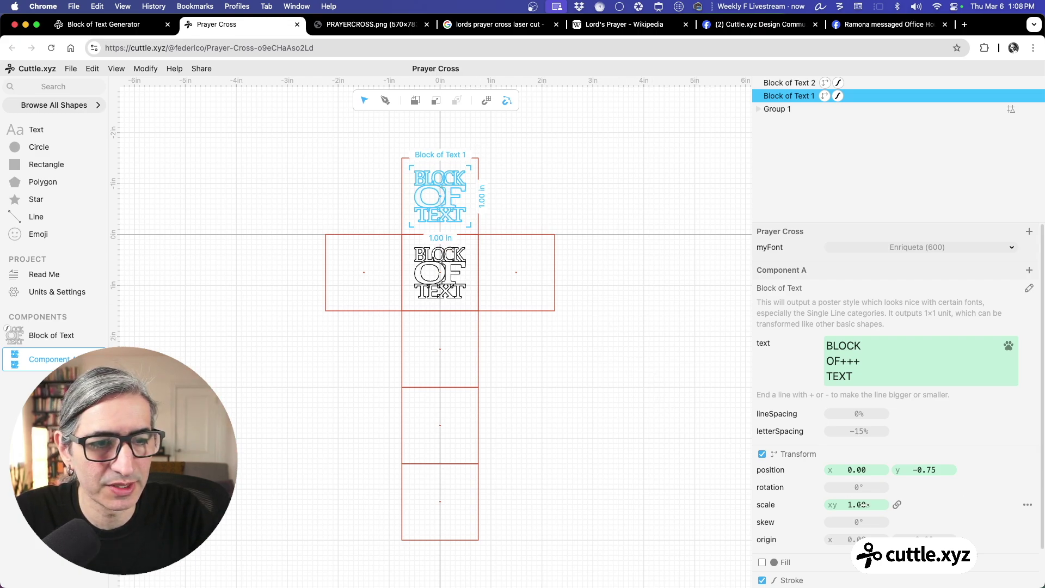
pyautogui.click(847, 504)
pyautogui.write('.5')
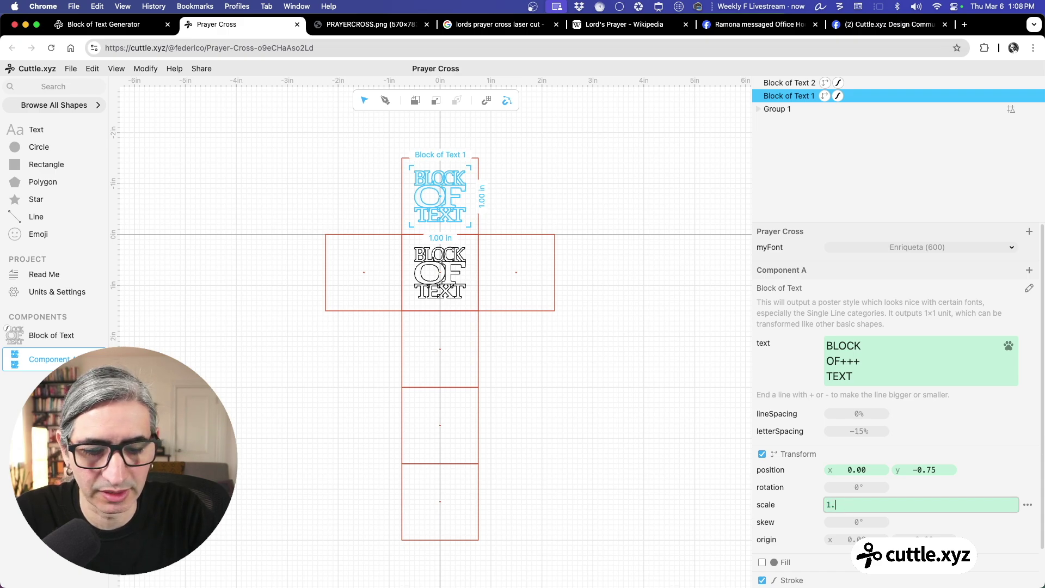
pyautogui.press('Return')
pyautogui.click(609, 366)
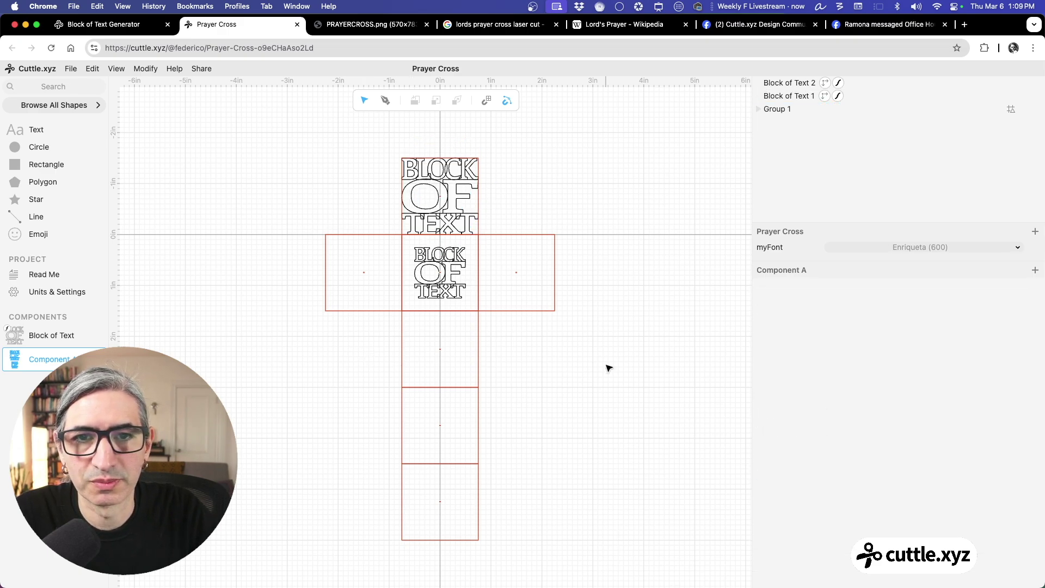
# Delete the unscaled text block in the cross's middle square
pyautogui.click(426, 274)
pyautogui.click(436, 278)
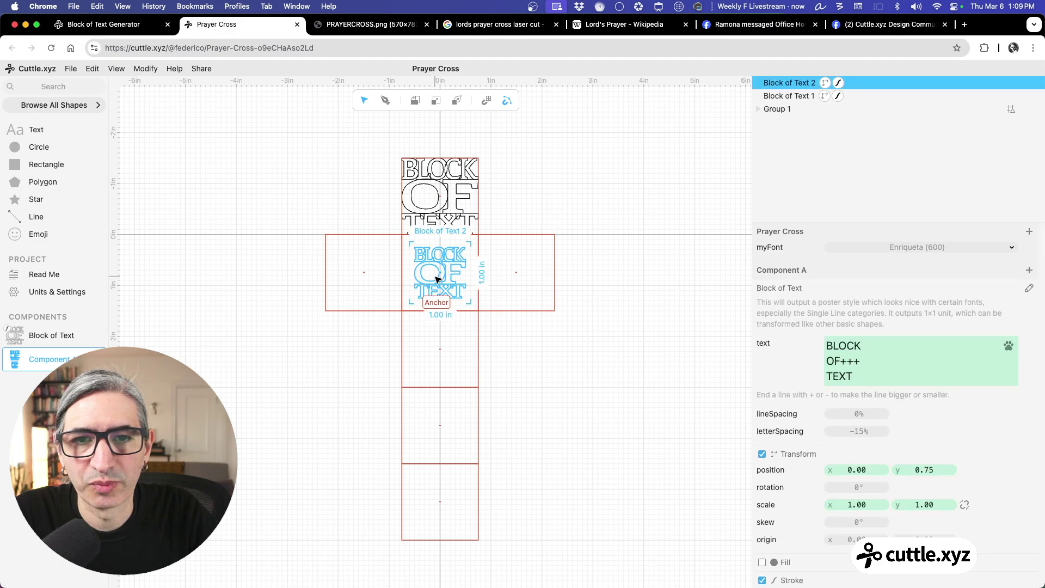
pyautogui.press('BackSpace')
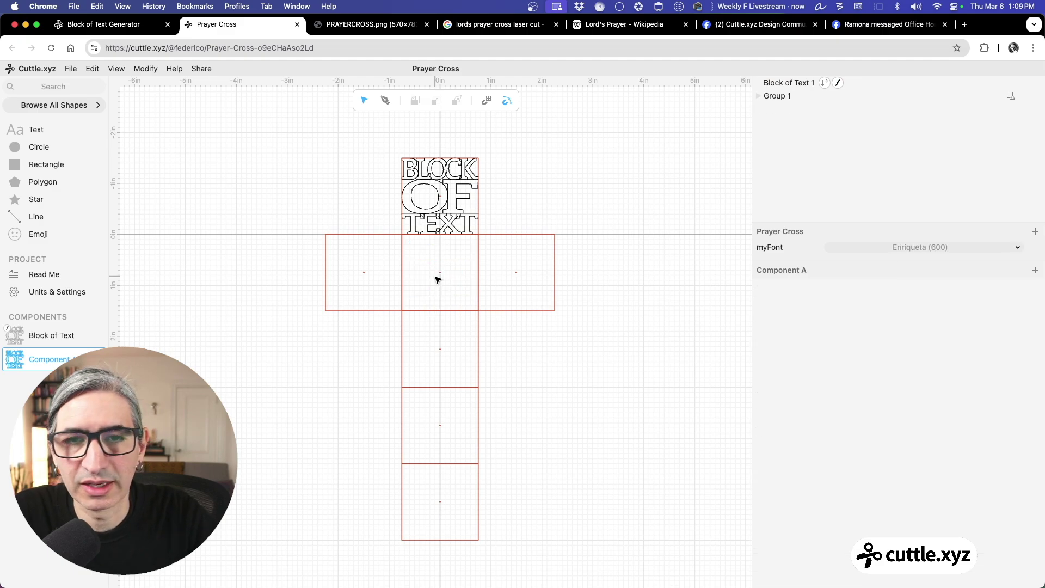
# Duplicate the scaled text block in the top square and snap the copy to the centre of the middle square
pyautogui.click(439, 198)
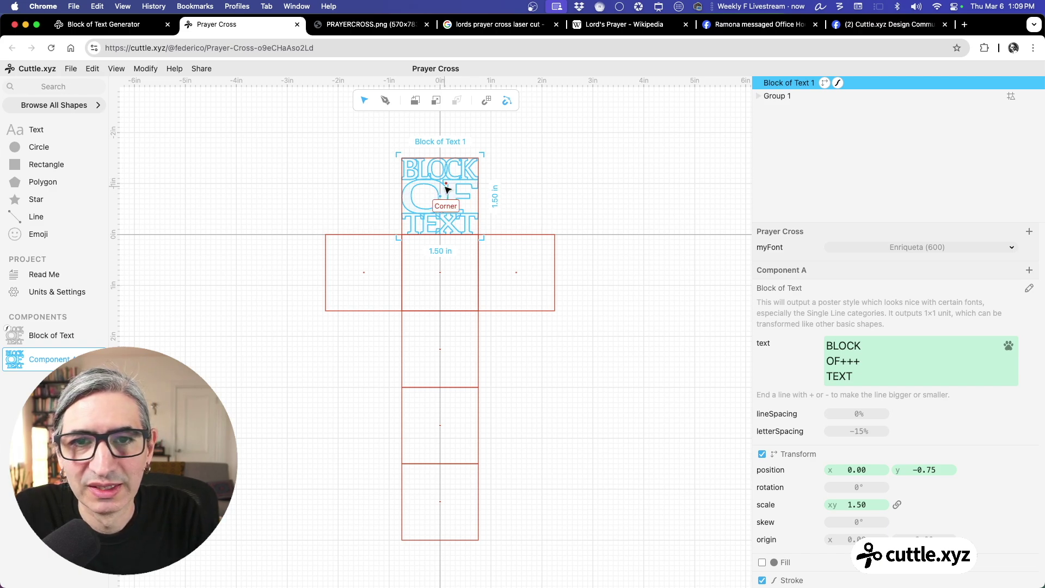
pyautogui.rightClick(445, 186)
pyautogui.click(480, 239)
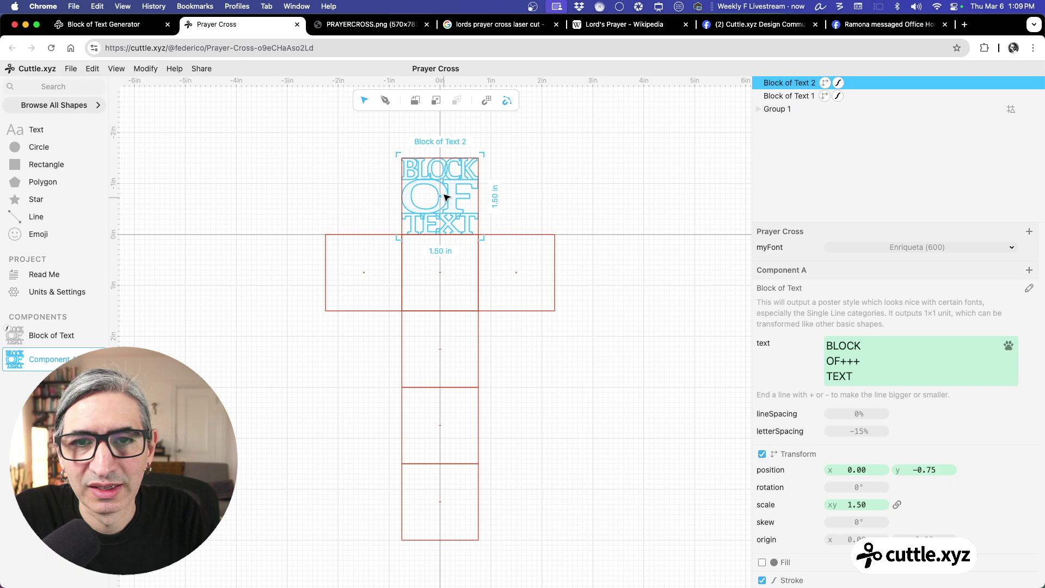
pyautogui.moveTo(442, 197); pyautogui.dragTo(442, 275)
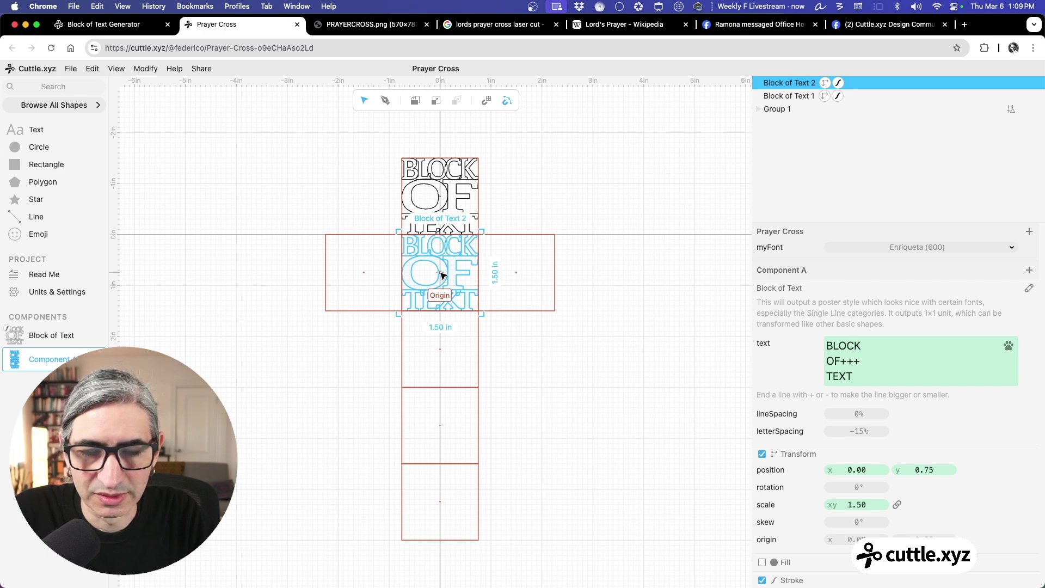
pyautogui.press('super+d')
pyautogui.moveTo(442, 275); pyautogui.dragTo(445, 351)
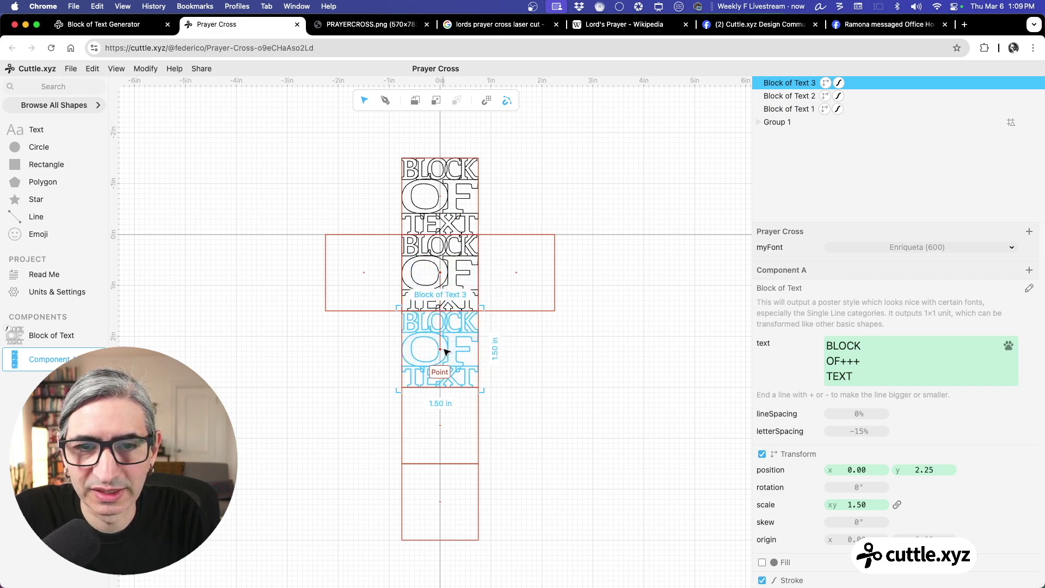
pyautogui.press('BackSpace')
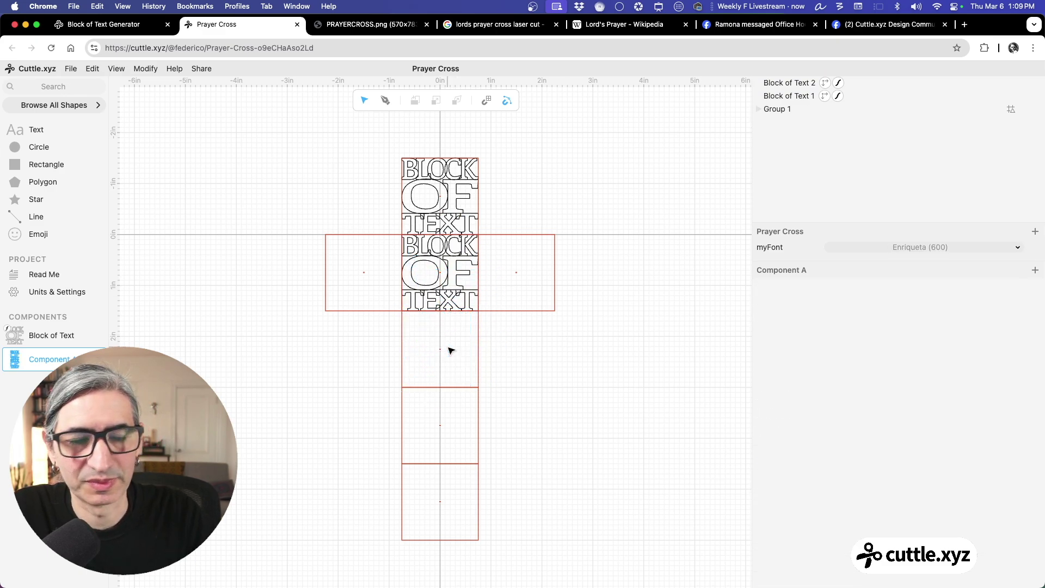
# Check the PRAYERCROSS.png reference, unlink the middle text block's scale and set it to 4.5 by 1.5 to fill the crossbar
pyautogui.click(460, 264)
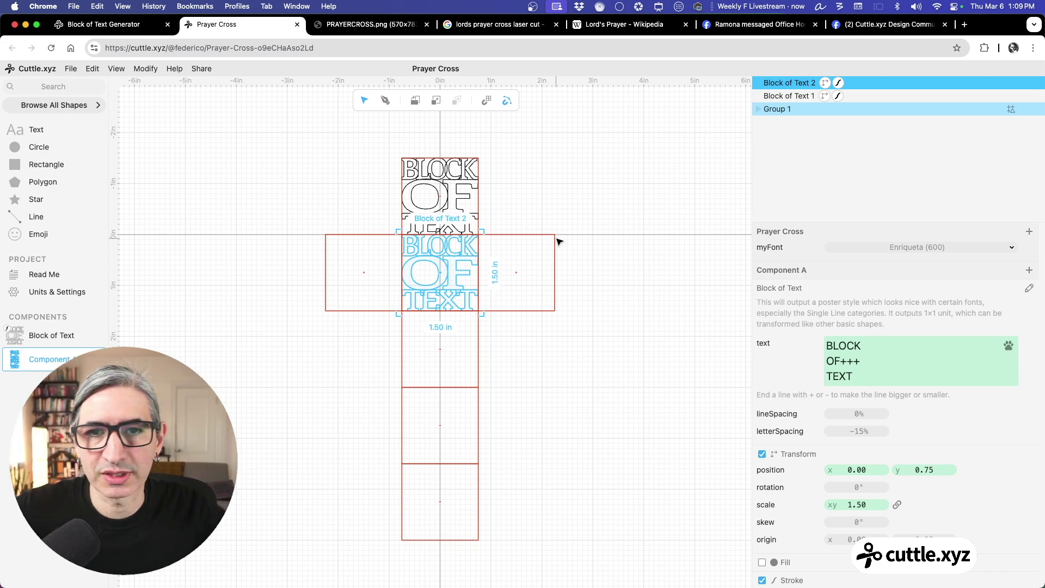
pyautogui.click(365, 24)
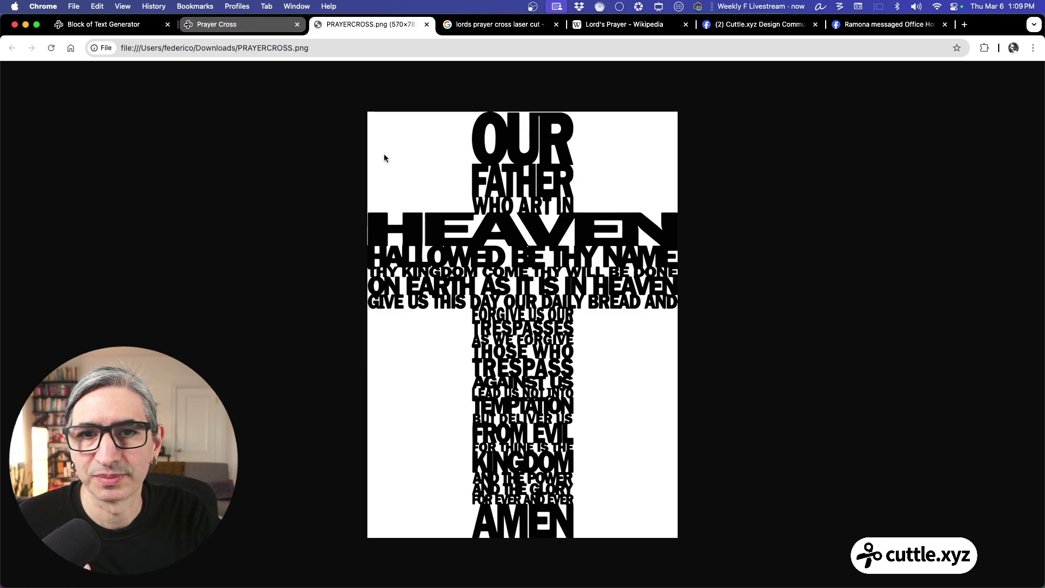
pyautogui.click(237, 28)
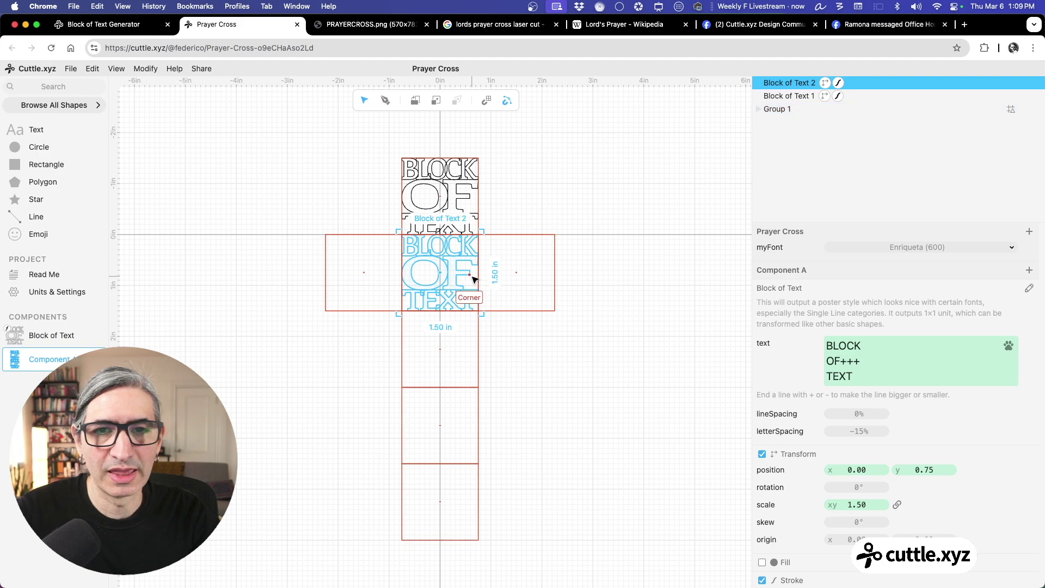
pyautogui.click(897, 505)
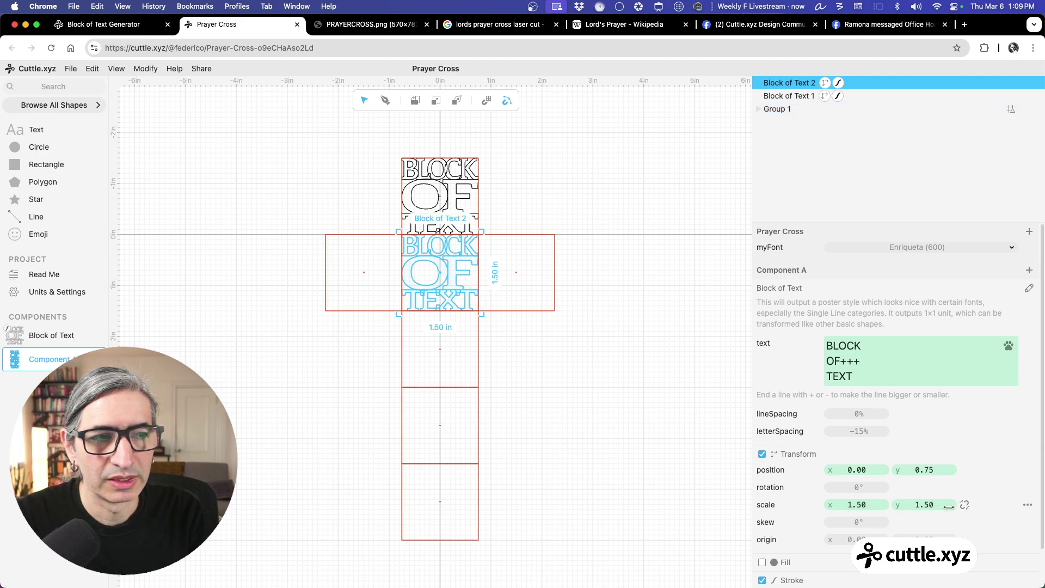
pyautogui.moveTo(855, 505)
pyautogui.mouseDown()
pyautogui.moveTo(921, 506)
pyautogui.moveTo(871, 505)
pyautogui.mouseUp()
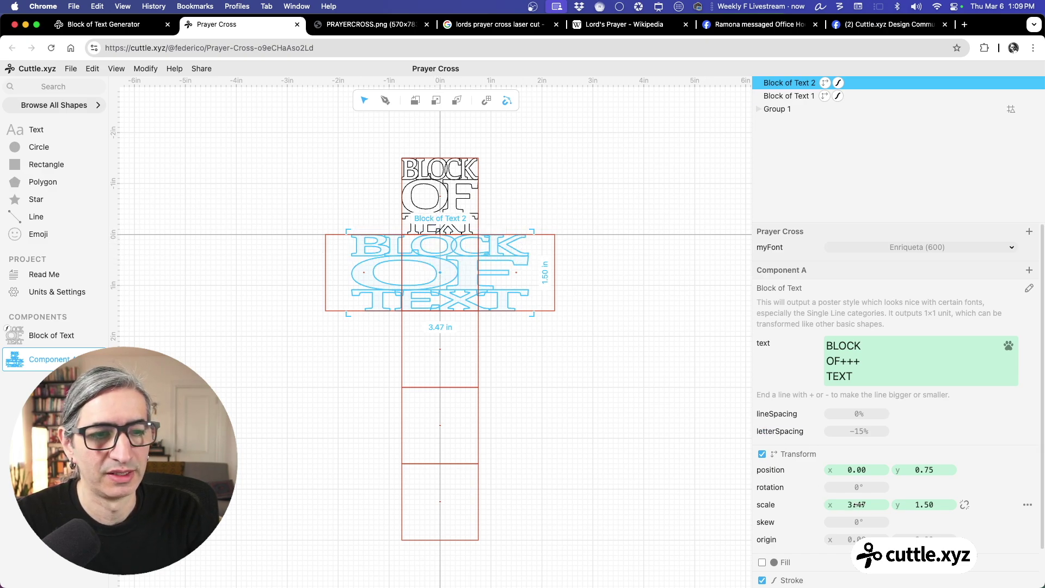
pyautogui.doubleClick(849, 504)
pyautogui.write('4.5, 1.5)')
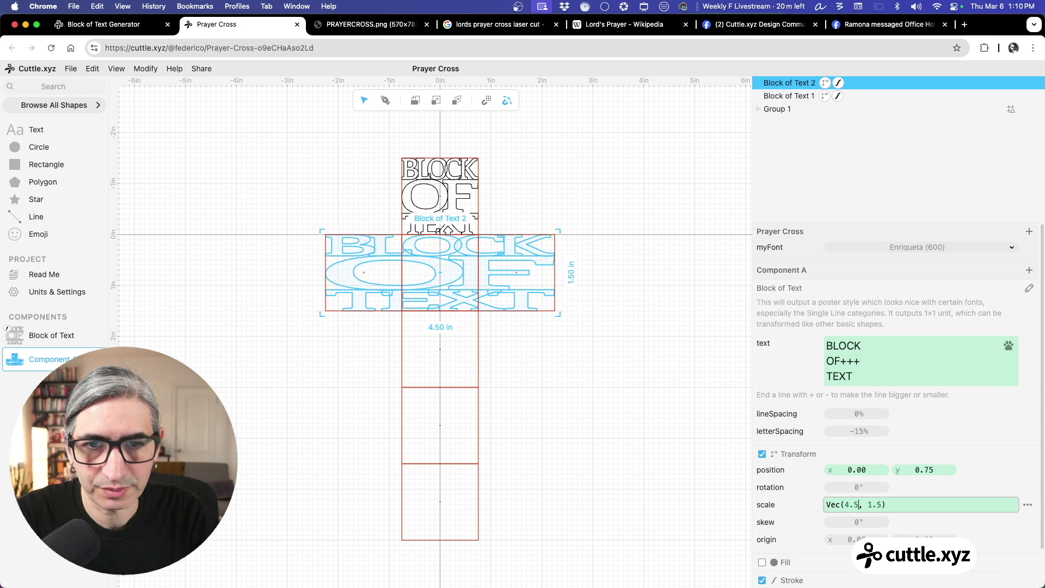
pyautogui.click(559, 524)
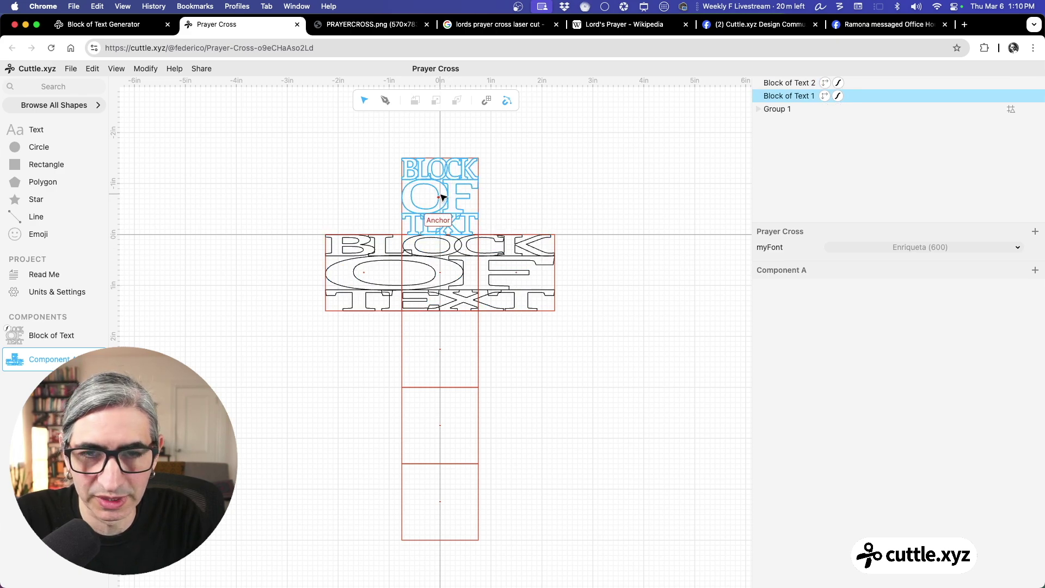
pyautogui.moveTo(439, 199); pyautogui.dragTo(442, 351)
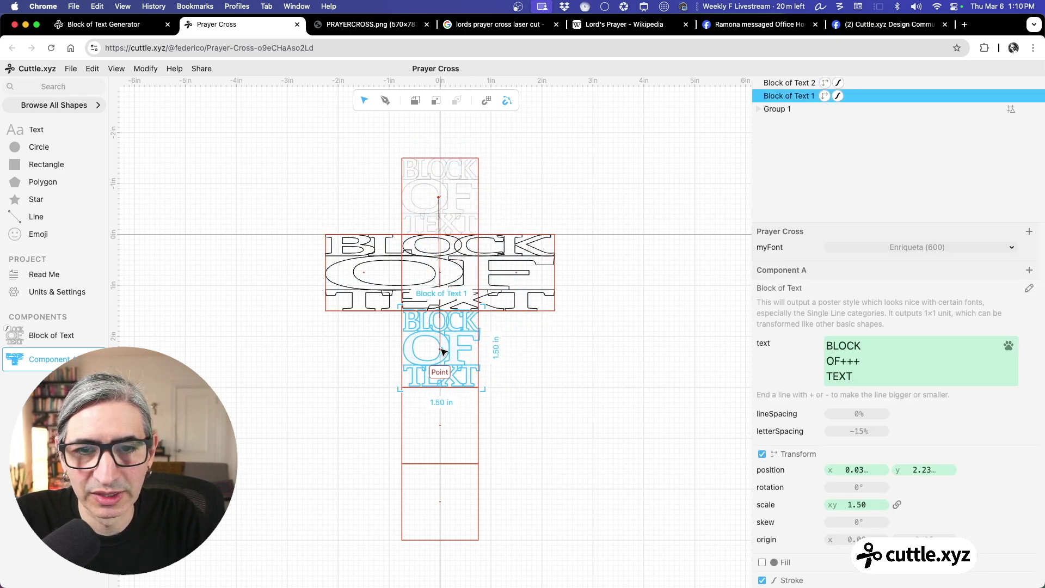
pyautogui.scroll(5, 425, 386)
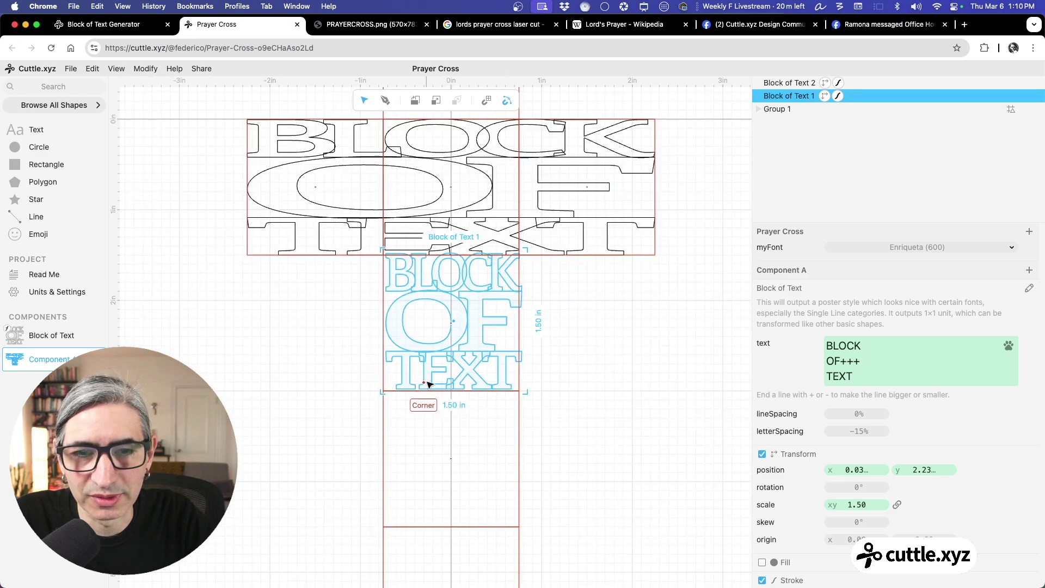
pyautogui.moveTo(470, 288)
pyautogui.mouseDown()
pyautogui.moveTo(501, 292)
pyautogui.moveTo(467, 293)
pyautogui.mouseUp()
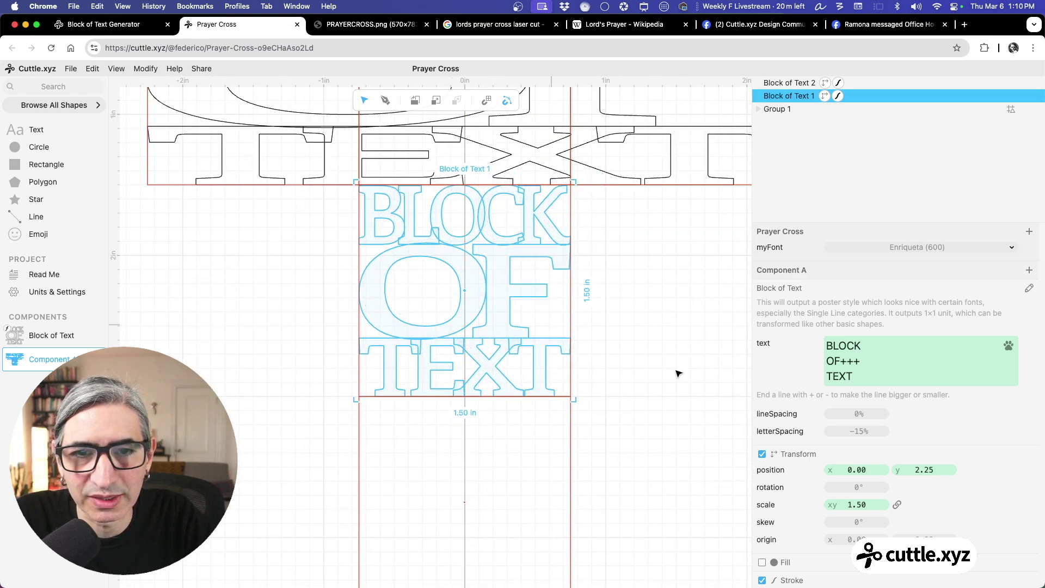
pyautogui.click(660, 380)
pyautogui.scroll(-4, 629, 354)
pyautogui.moveTo(626, 353); pyautogui.dragTo(523, 369)
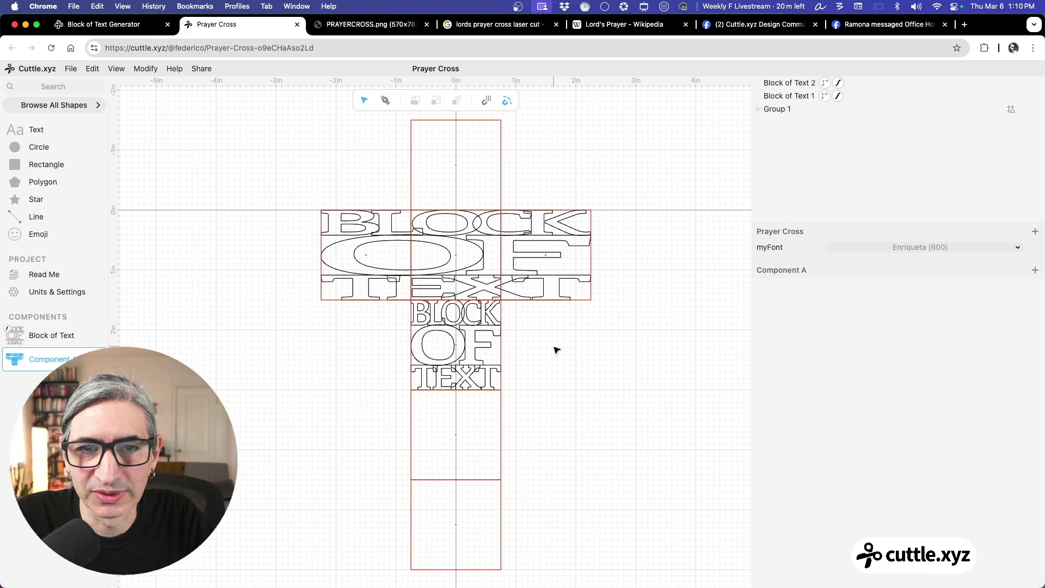
pyautogui.hotkey('ctrl', 'z')
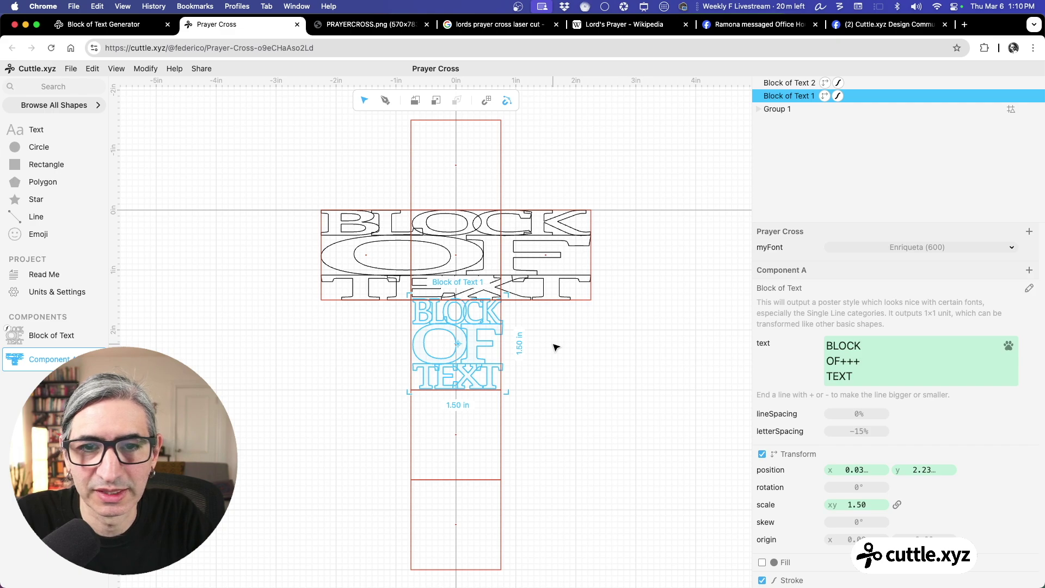
pyautogui.hotkey('ctrl', 'z')
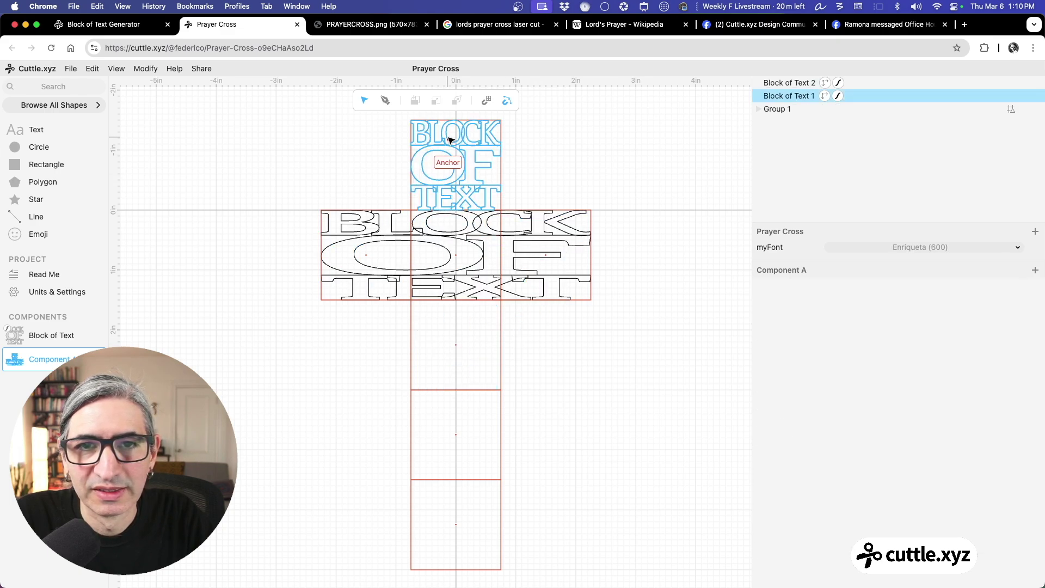
# Duplicate the text block in the cross's top square and snap the copy to the centre of the square directly below the crossbar
pyautogui.rightClick(448, 140)
pyautogui.click(472, 184)
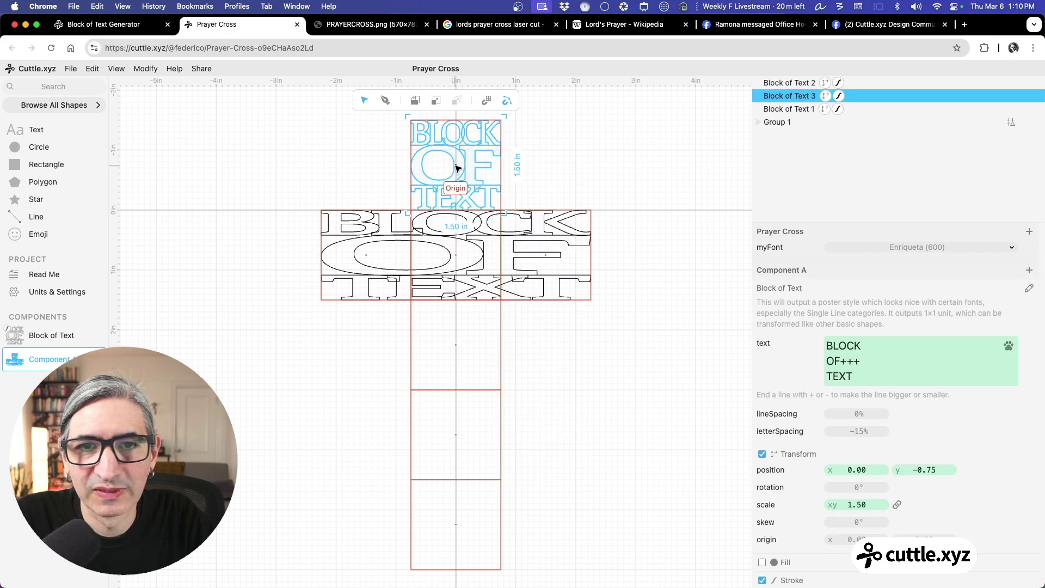
pyautogui.moveTo(461, 172); pyautogui.dragTo(458, 347)
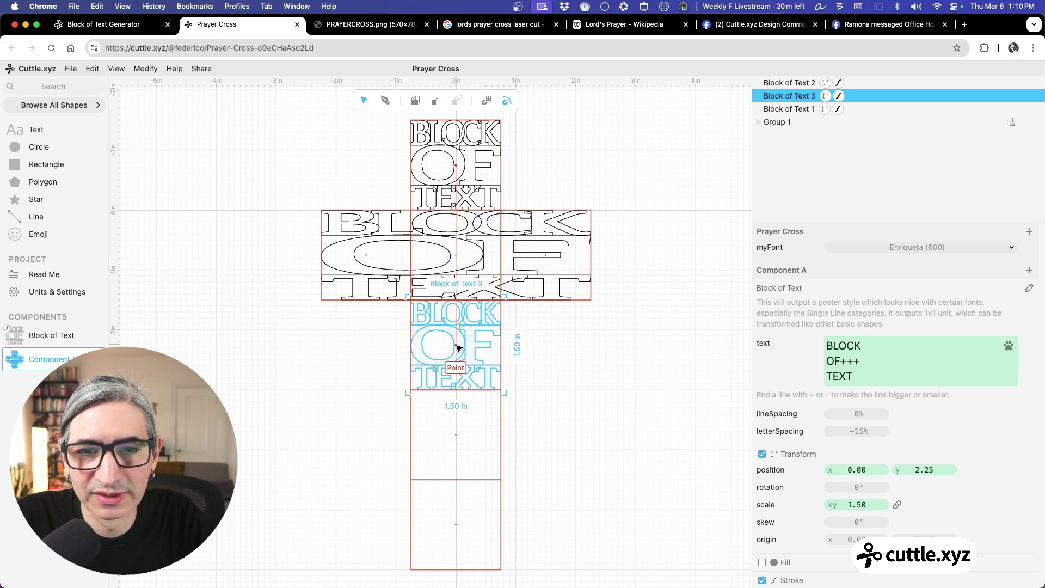
pyautogui.click(584, 355)
# Unlink the scale axes of the text block below the crossbar and set its vertical scale to 4.5
pyautogui.click(478, 355)
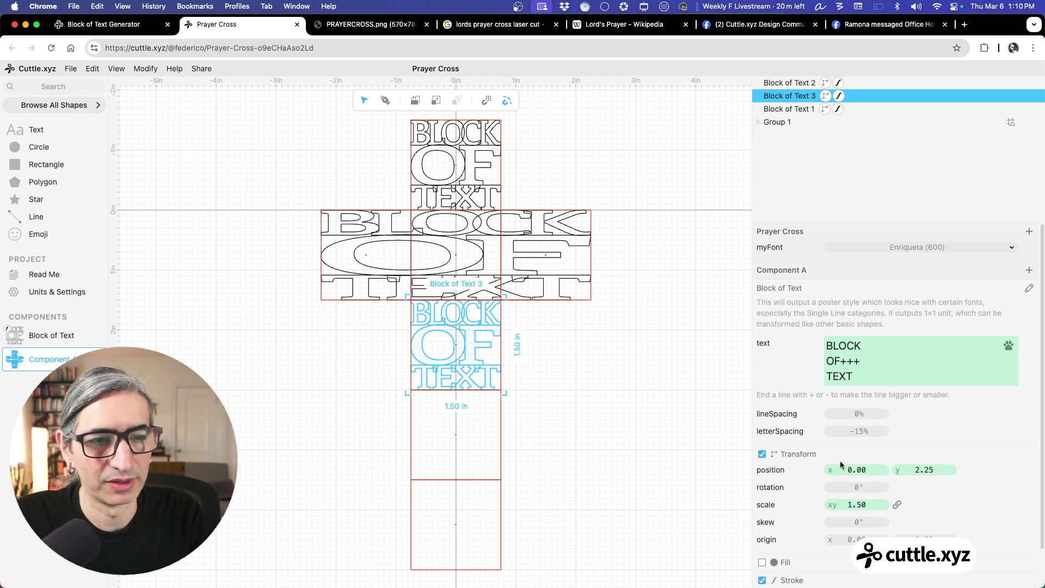
pyautogui.click(896, 505)
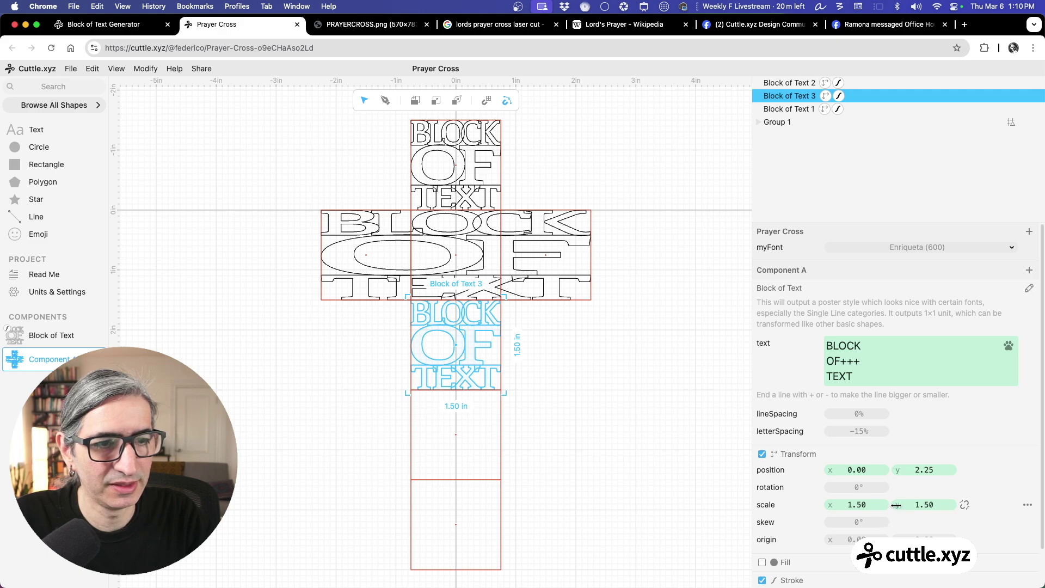
pyautogui.click(925, 505)
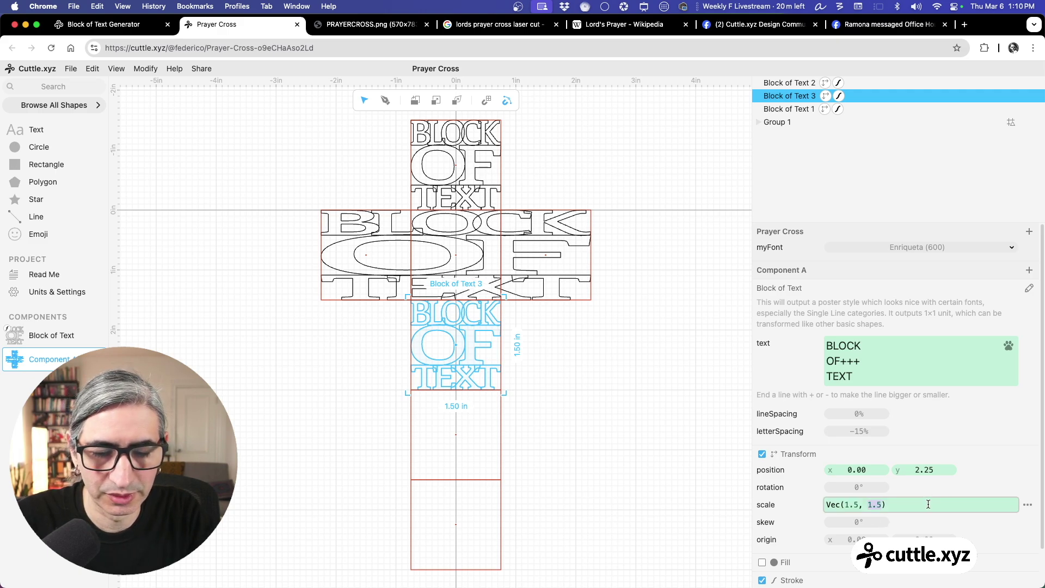
pyautogui.write('4.5')
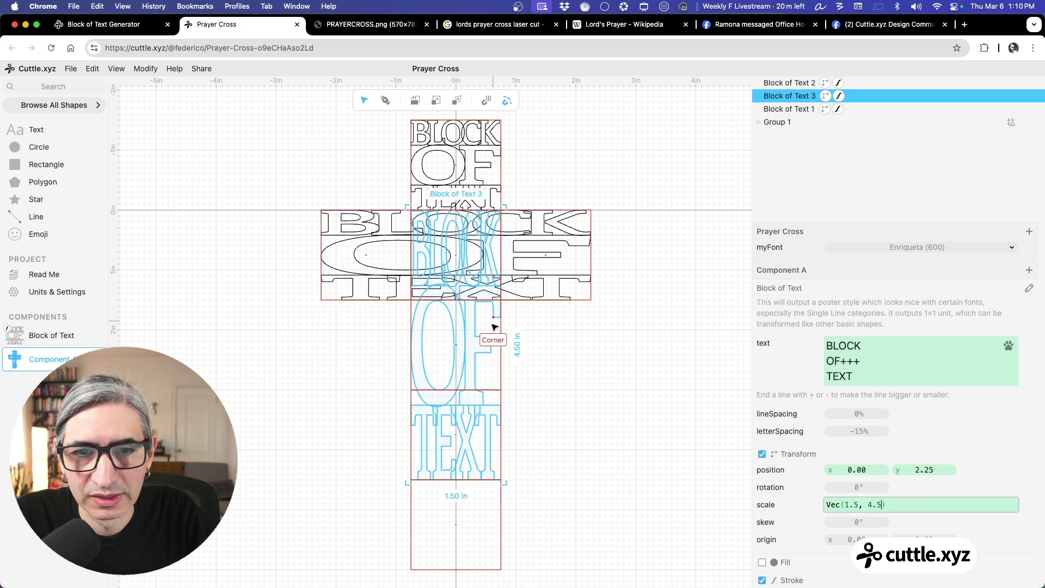
# Move the stretched text block down, snapping its centre to the middle of the three lower squares so it fills the cross's shaft
pyautogui.moveTo(458, 352); pyautogui.dragTo(461, 437)
pyautogui.click(578, 437)
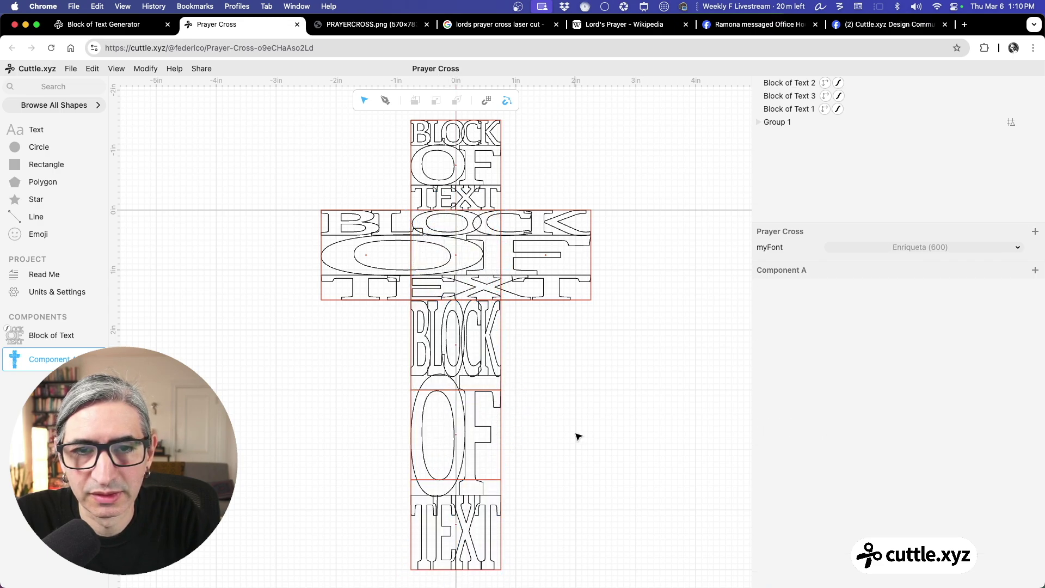
pyautogui.scroll(3, 506, 430)
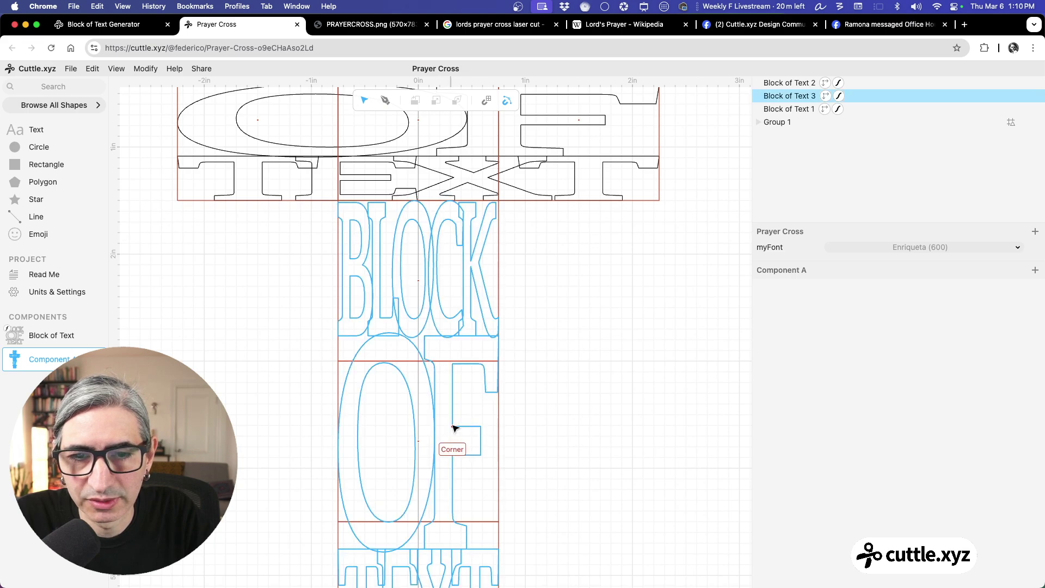
pyautogui.click(454, 427)
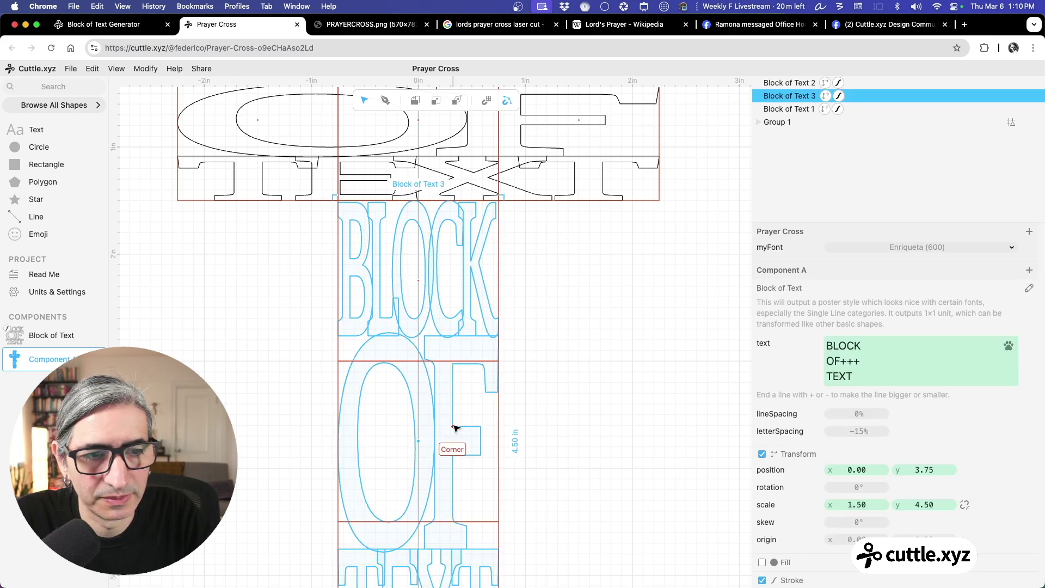
pyautogui.scroll(-10, 456, 428)
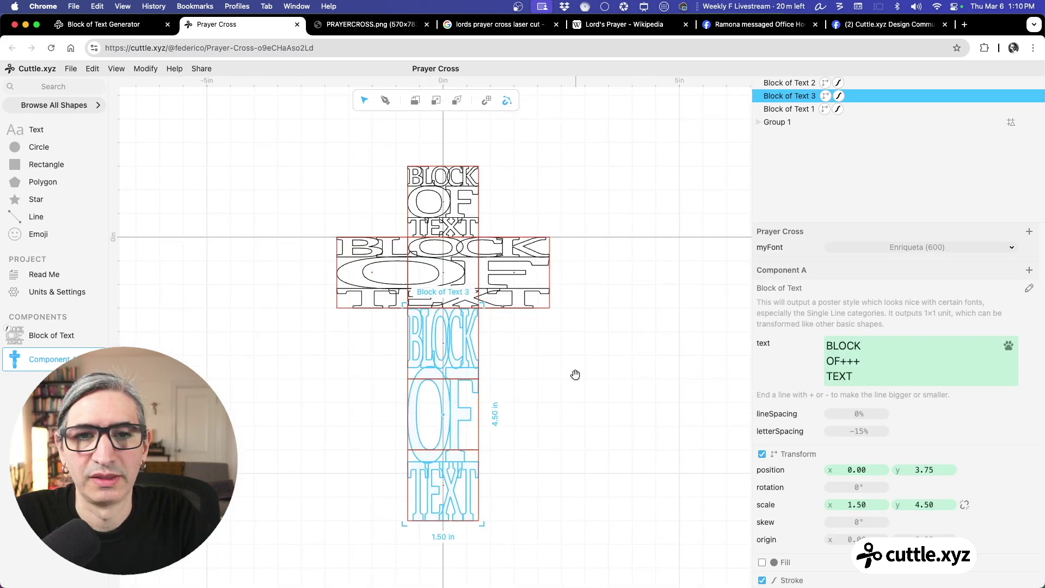
# Rename the cross component, Component A, as Text Cross
pyautogui.click(576, 375)
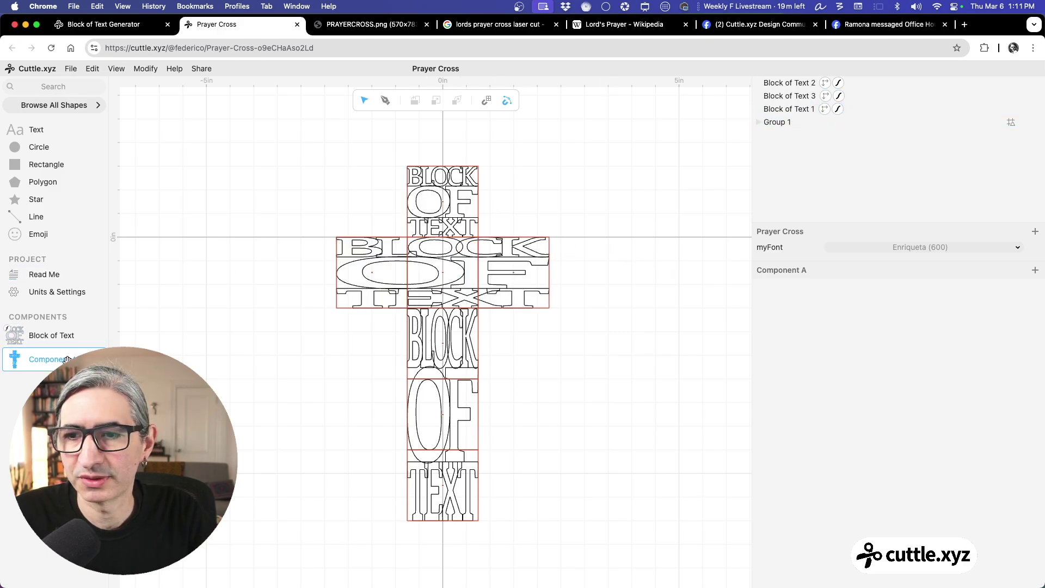
pyautogui.write('x')
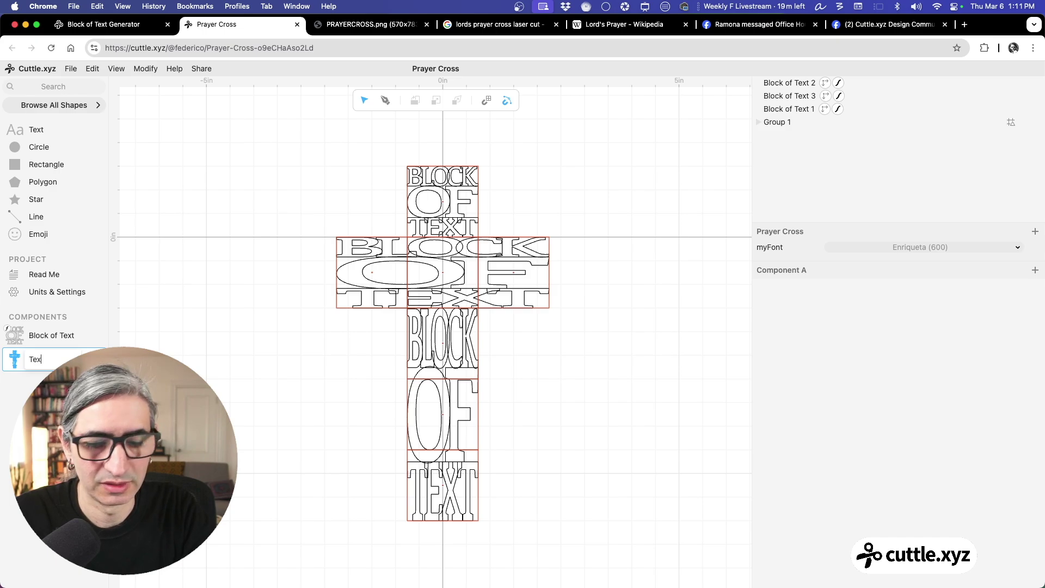
pyautogui.write('t Cross')
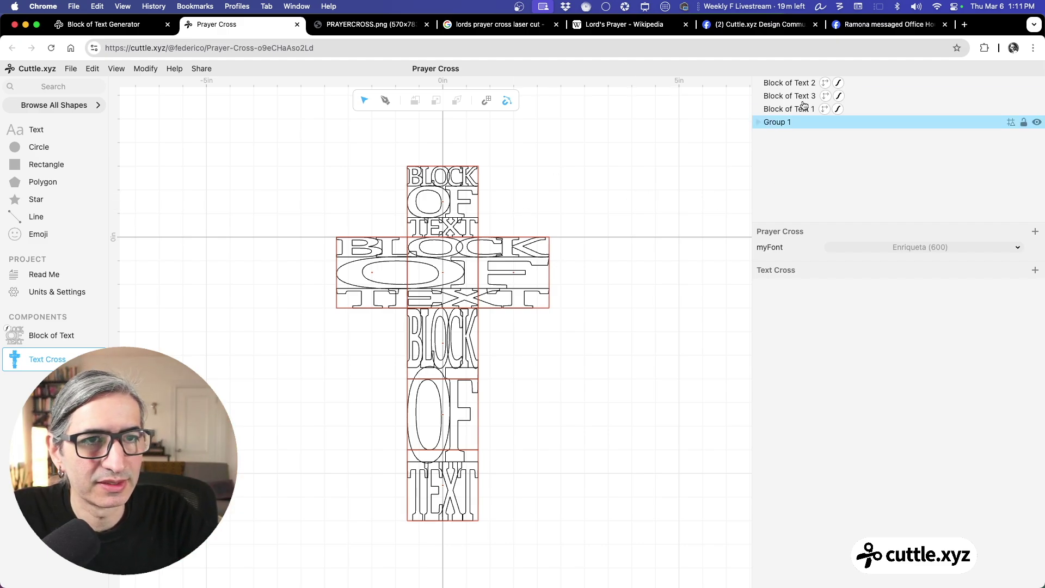
# Extract the text of the block in the cross's top square as a component parameter named text1
pyautogui.click(464, 182)
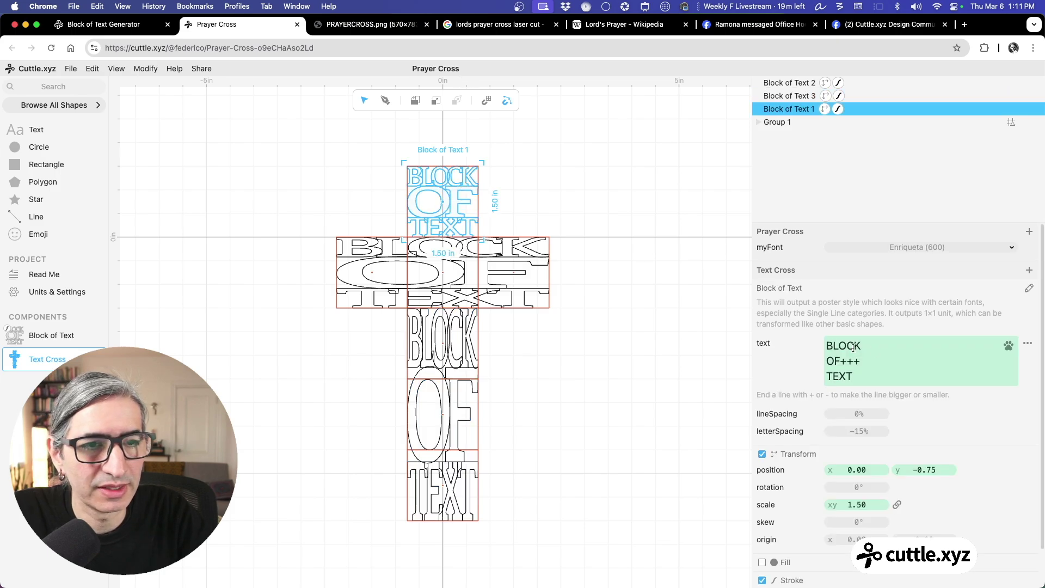
pyautogui.click(1027, 346)
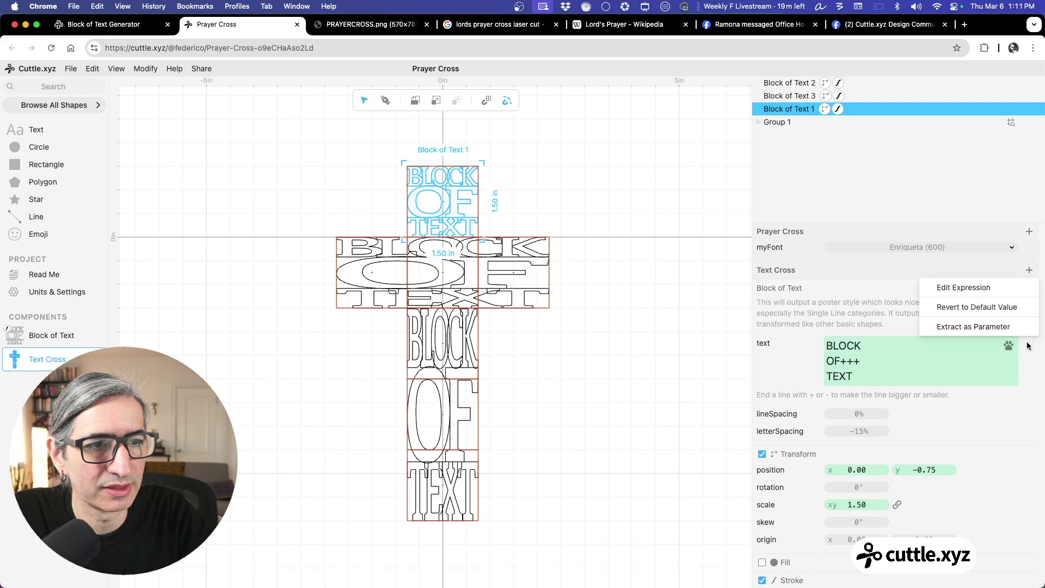
pyautogui.click(1001, 326)
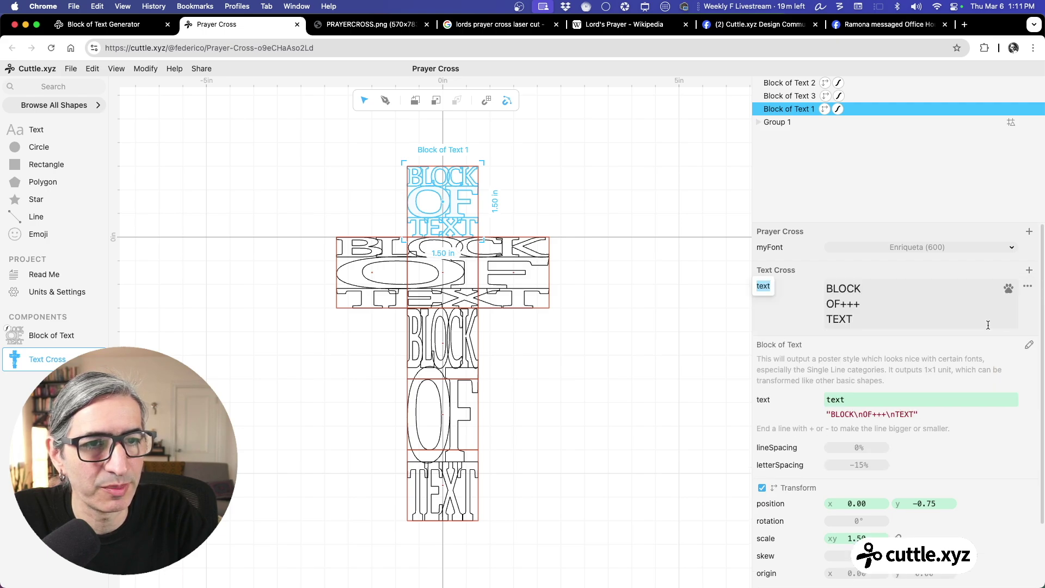
pyautogui.write('1')
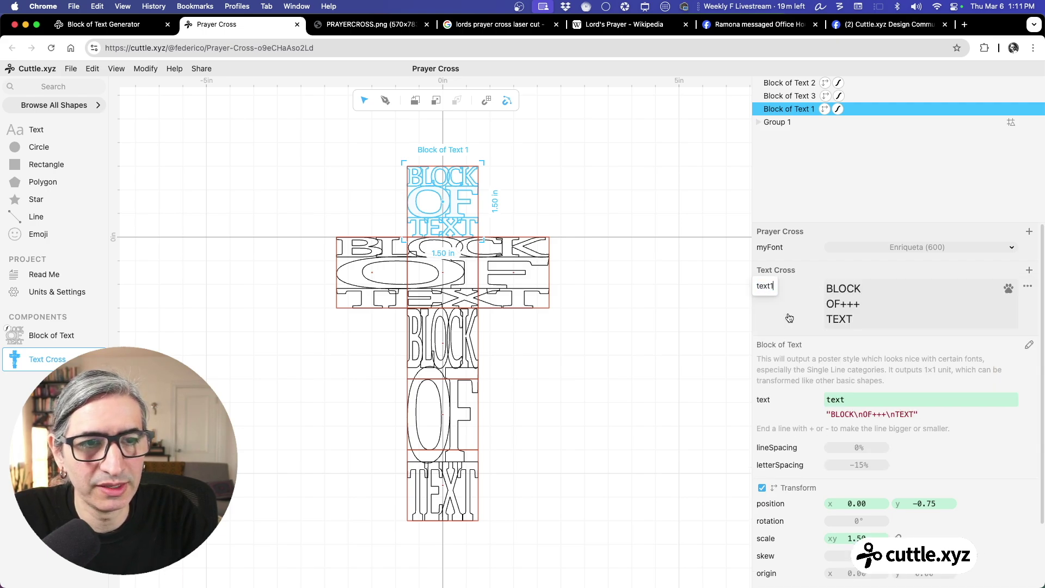
pyautogui.press('Return')
# Extract the text of the crossbar block as a component parameter named text2
pyautogui.click(789, 83)
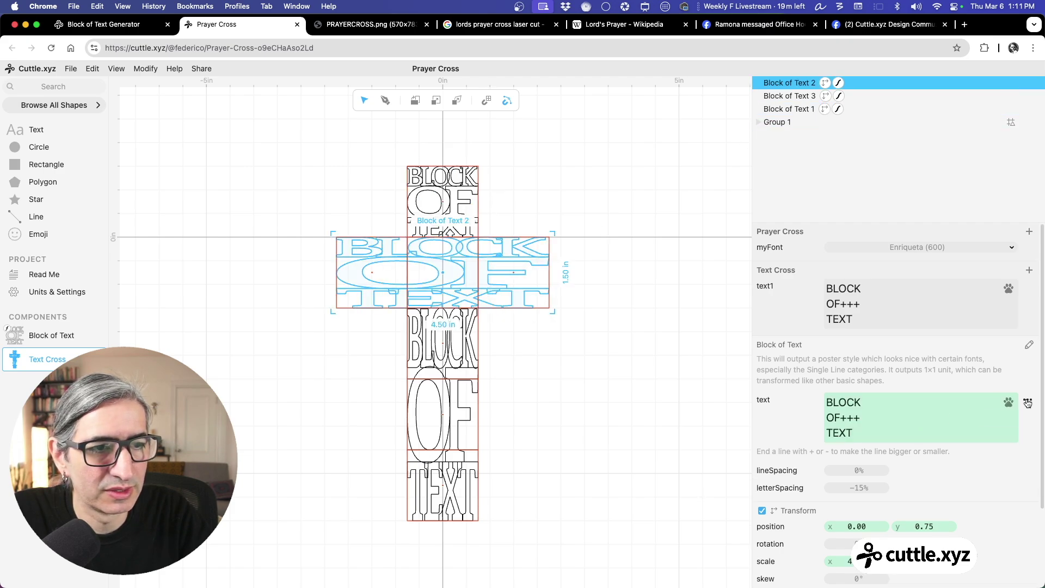
pyautogui.click(1027, 401)
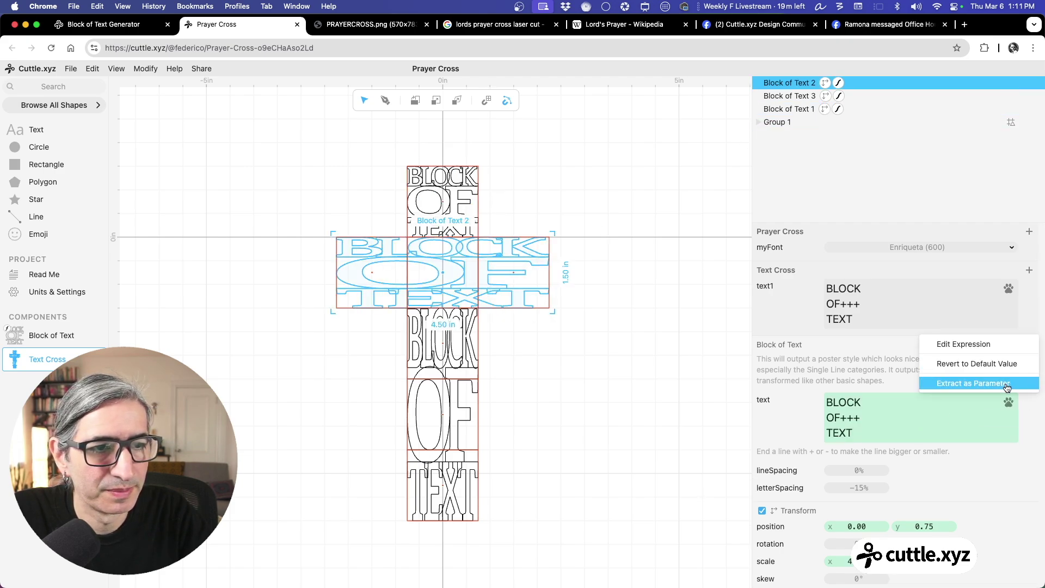
pyautogui.click(1005, 383)
pyautogui.write('text2')
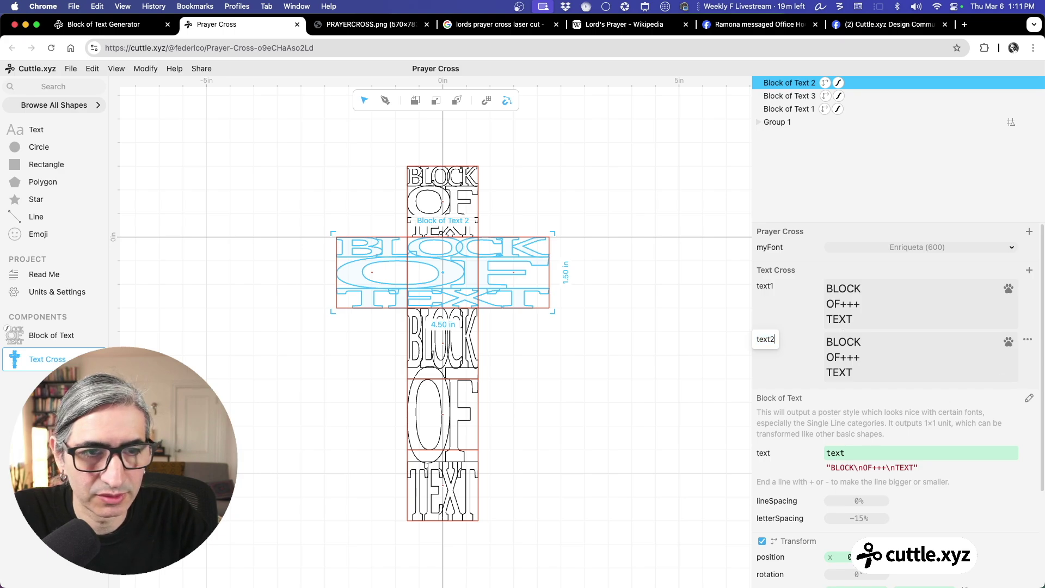
pyautogui.press('Escape')
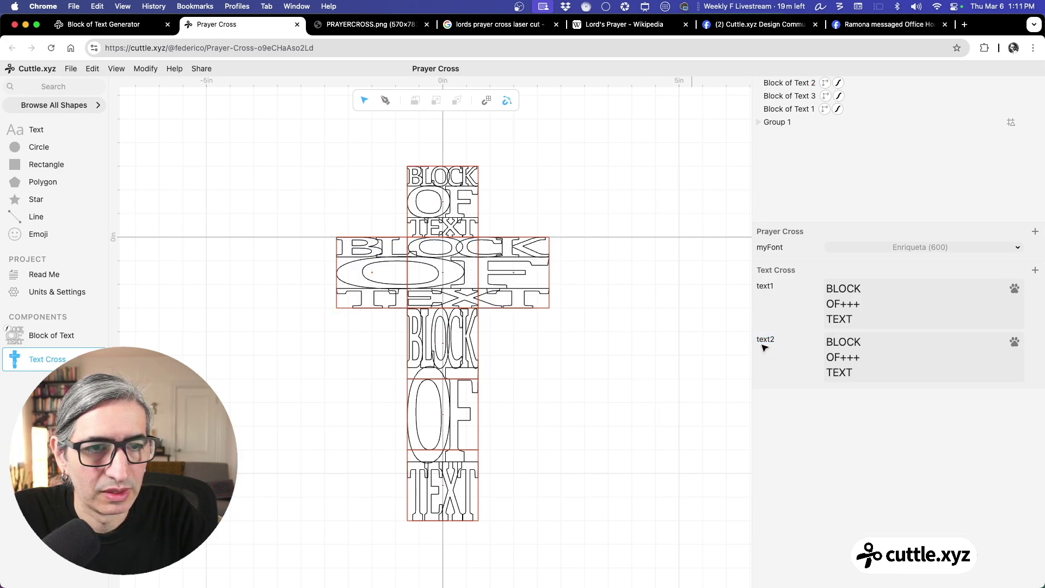
# Extract the text of the block in the cross's lower shaft as a component parameter named tex3
pyautogui.click(466, 361)
pyautogui.click(1027, 455)
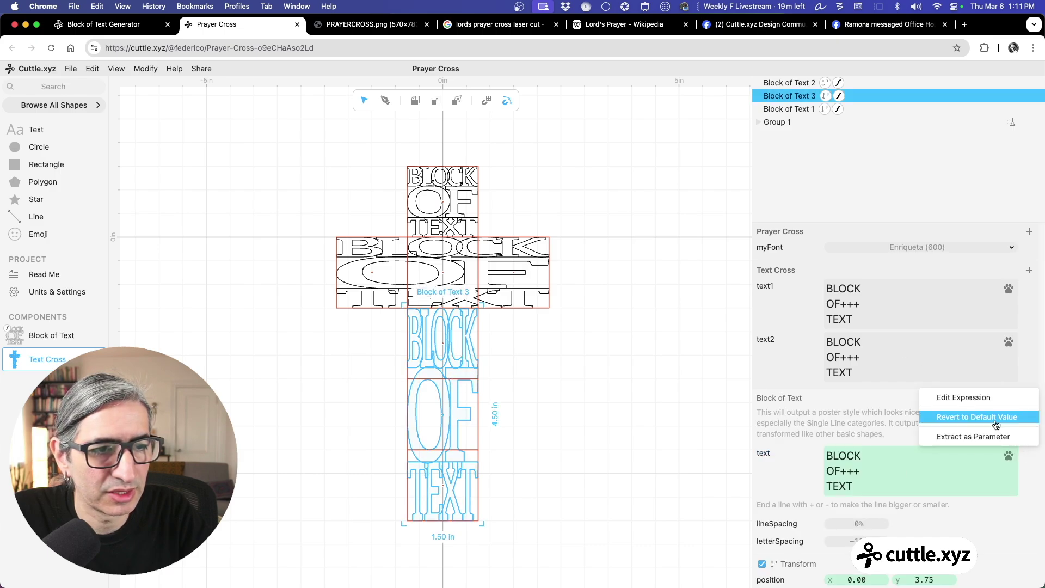
pyautogui.click(991, 436)
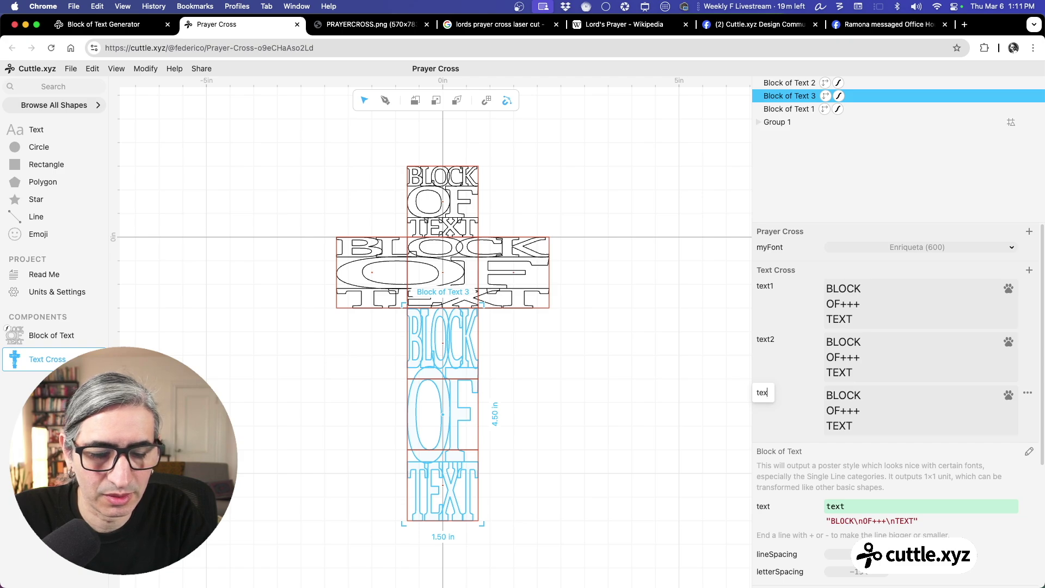
pyautogui.write('3')
pyautogui.press('Return')
pyautogui.click(655, 435)
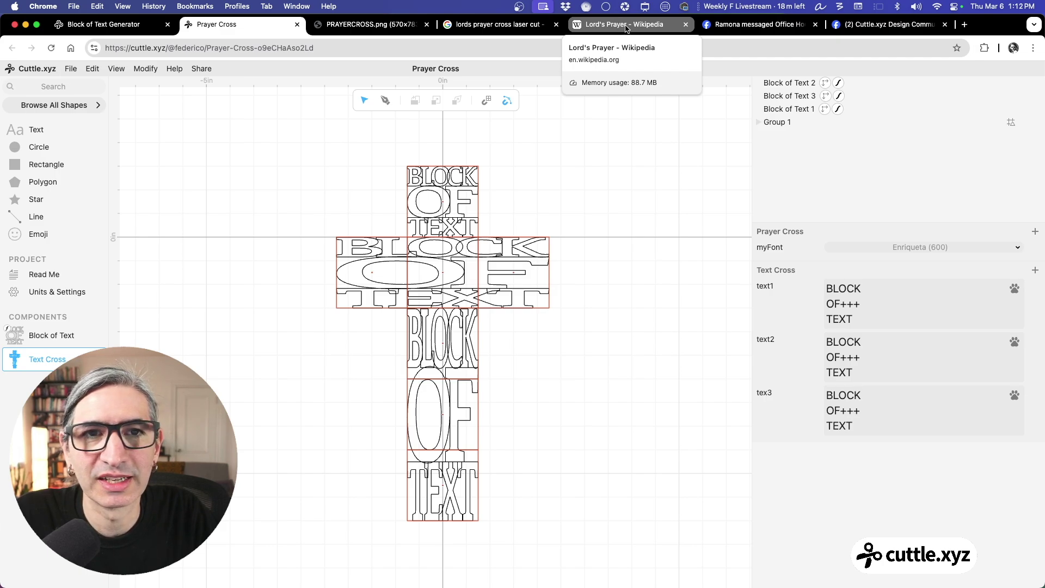
# Switch to the Lord's Prayer Wikipedia page and review the wording of the traditional ecumenical version
pyautogui.click(624, 26)
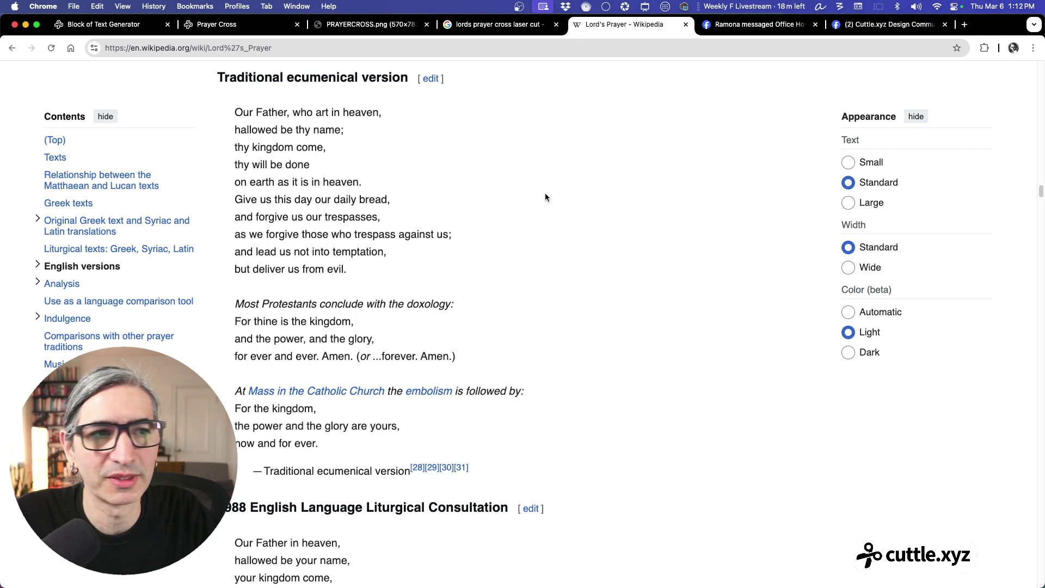
pyautogui.scroll(1, 403, 108)
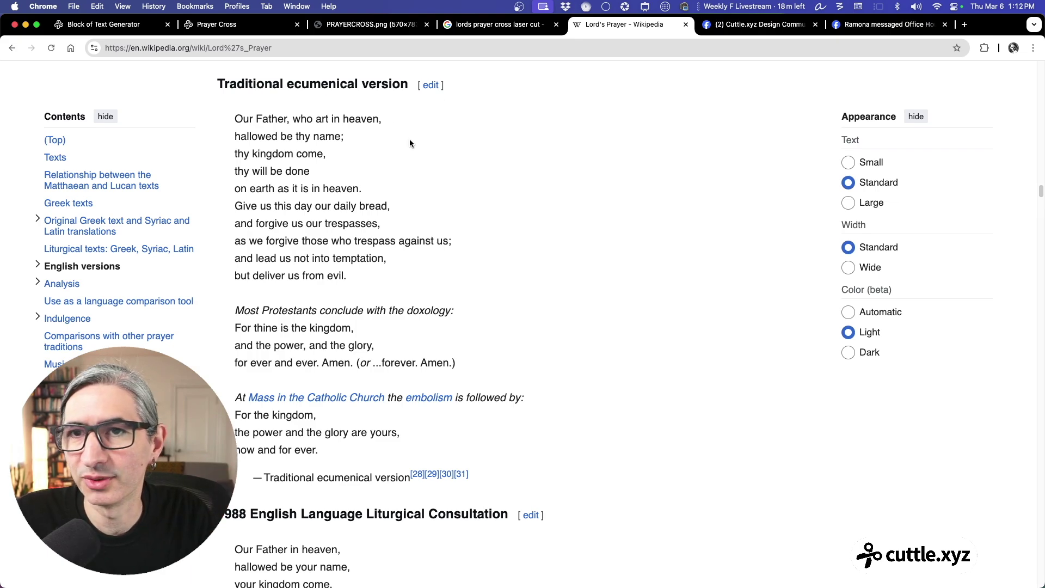
pyautogui.scroll(-1, 272, 87)
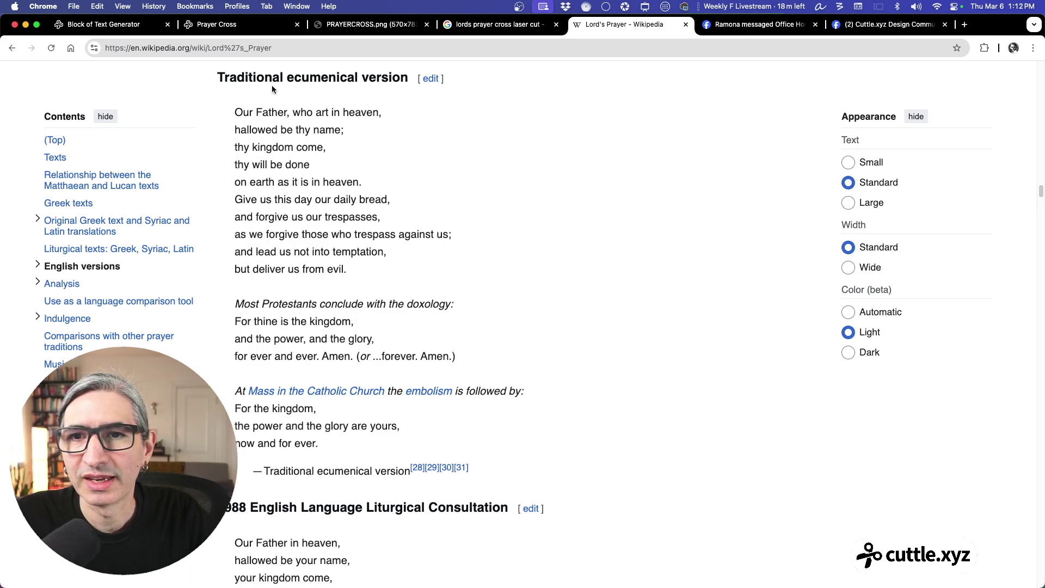
pyautogui.scroll(6, 367, 134)
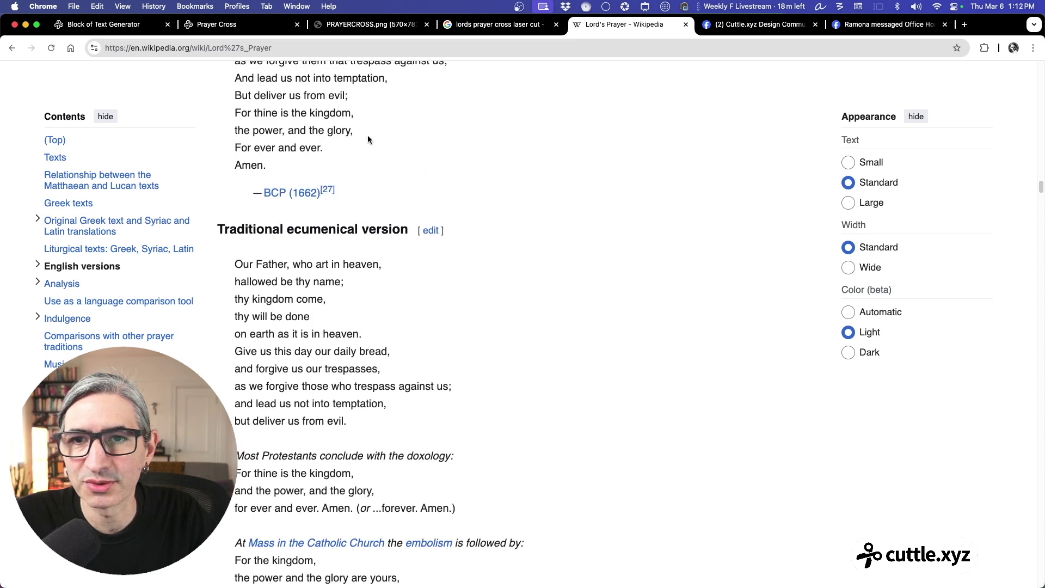
pyautogui.scroll(-5, 368, 135)
pyautogui.scroll(-1, 370, 139)
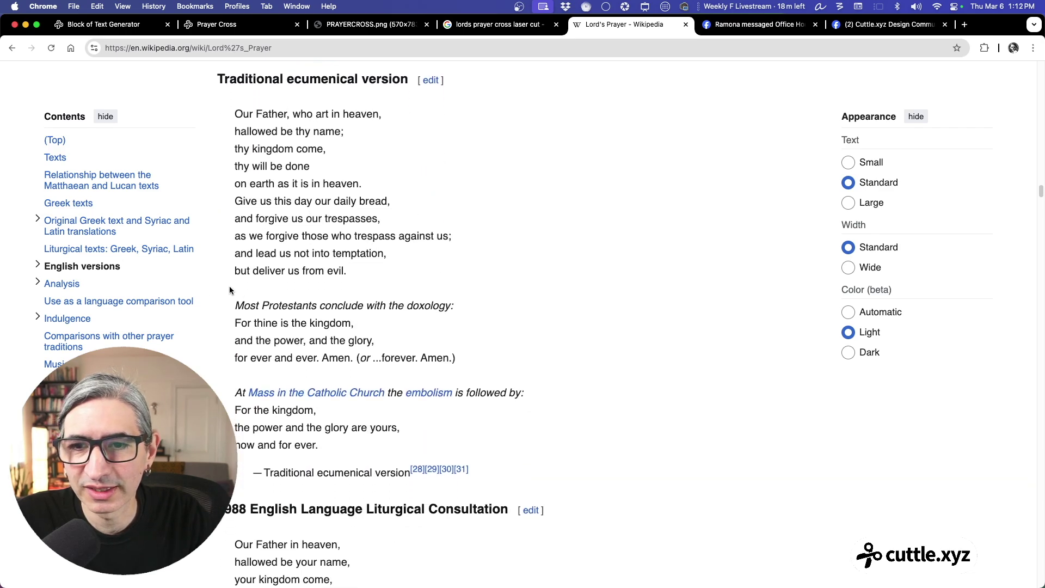
# Compare the Protestant and Catholic endings of the prayer on Wikipedia, and check the wording in the PRAYERCROSS.png reference image
pyautogui.moveTo(236, 324); pyautogui.dragTo(397, 351)
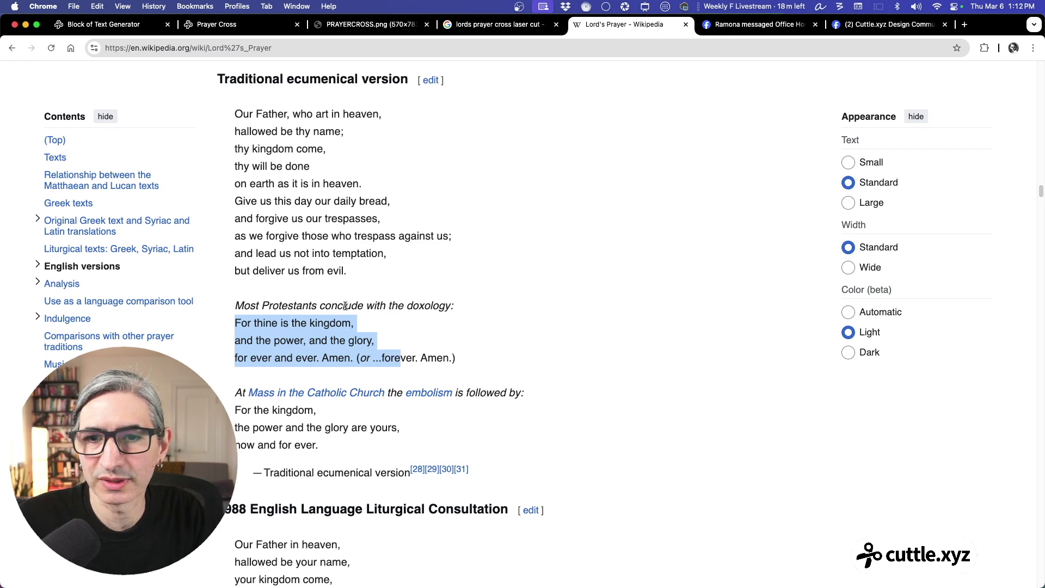
pyautogui.click(283, 423)
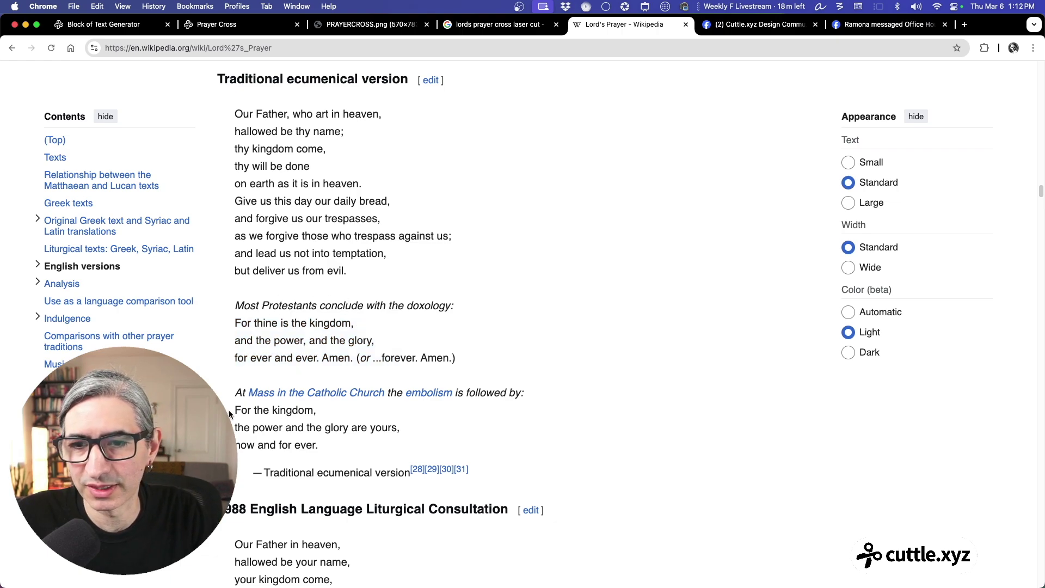
pyautogui.moveTo(229, 409); pyautogui.dragTo(321, 446)
pyautogui.click(380, 440)
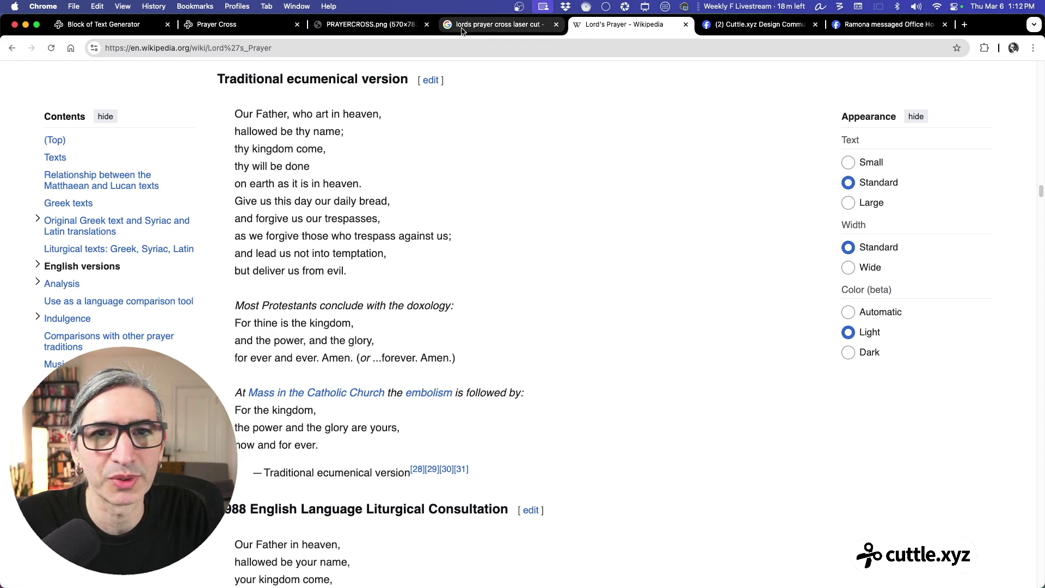
pyautogui.click(384, 25)
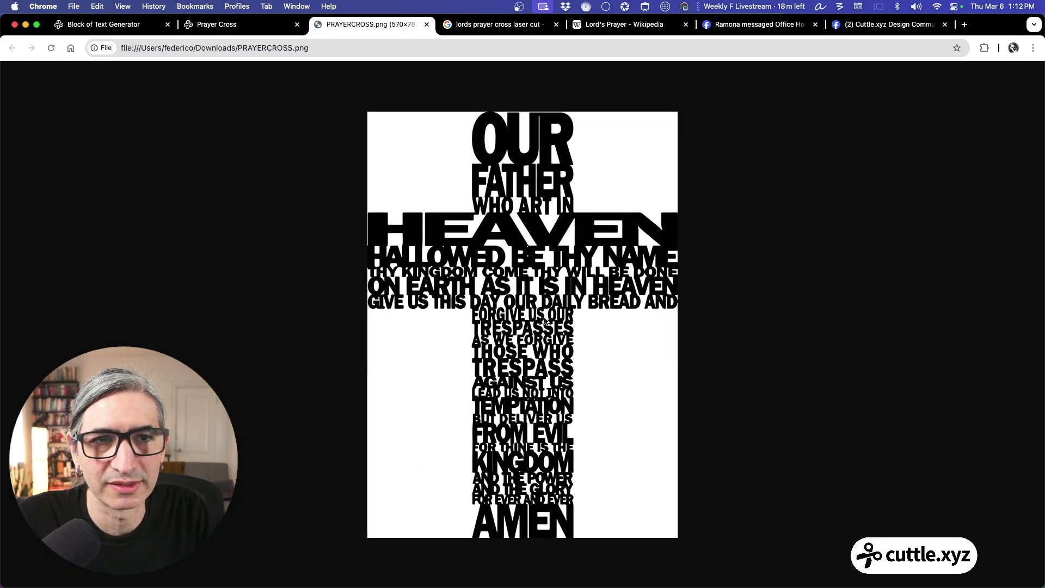
# Replace the Prayer Cross project's text1 value with the lines OUR / FATHER / WHO ART IN copied from the LordsPrayer2 document in TextEdit
pyautogui.click(214, 26)
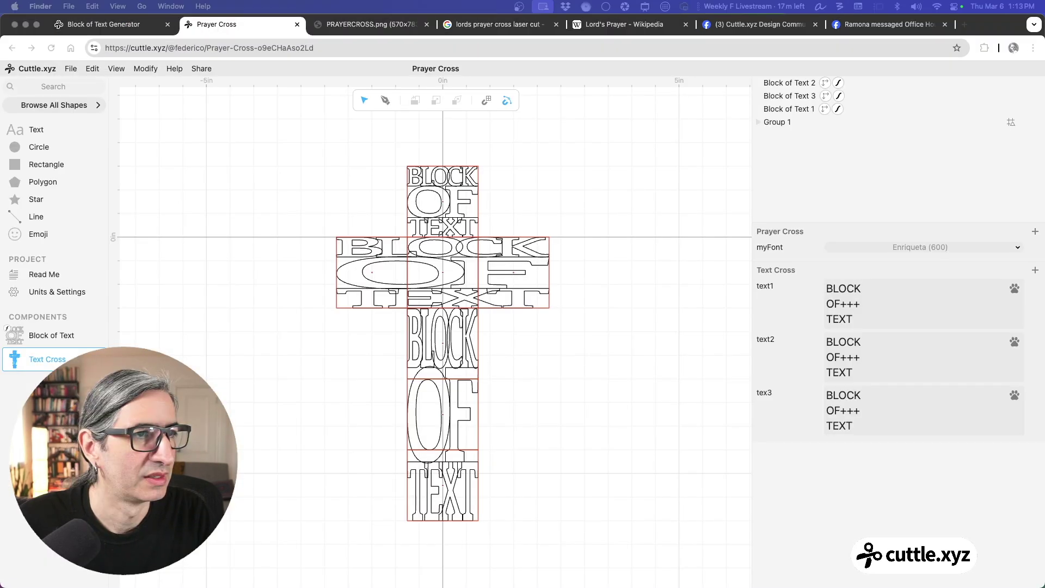
pyautogui.press('super+Tab')
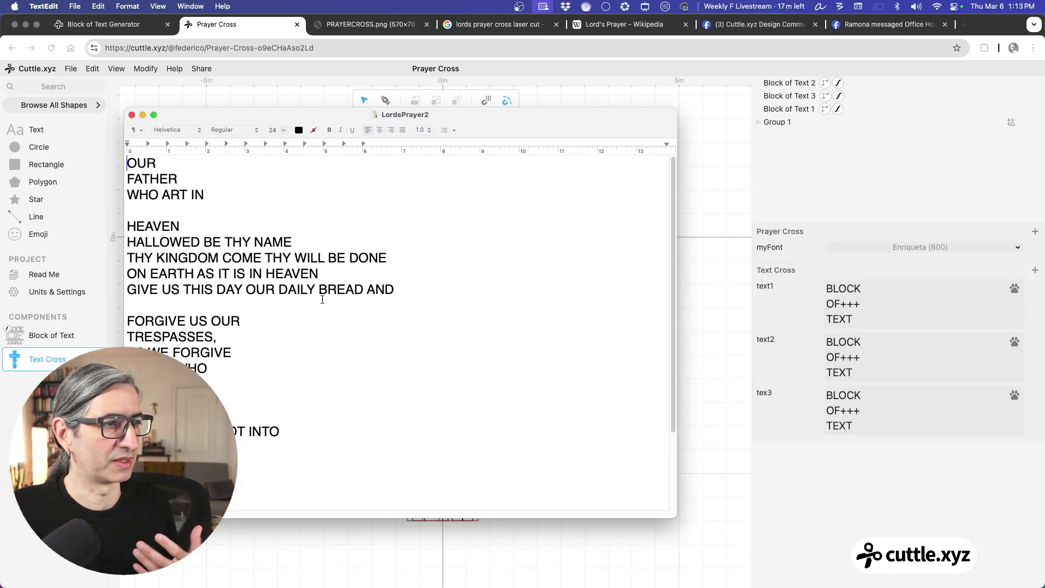
pyautogui.scroll(-6, 140, 344)
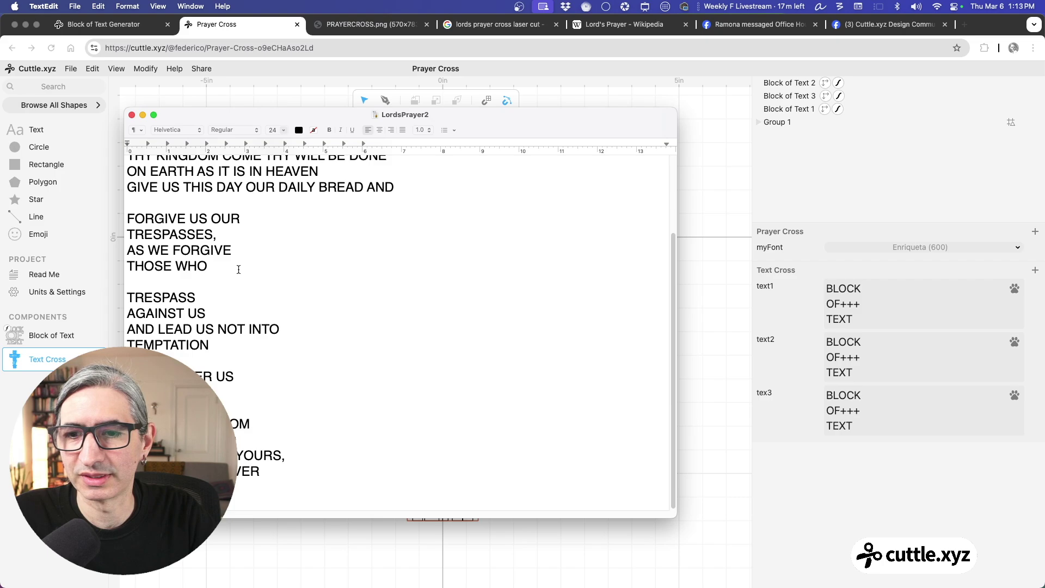
pyautogui.scroll(6, 235, 272)
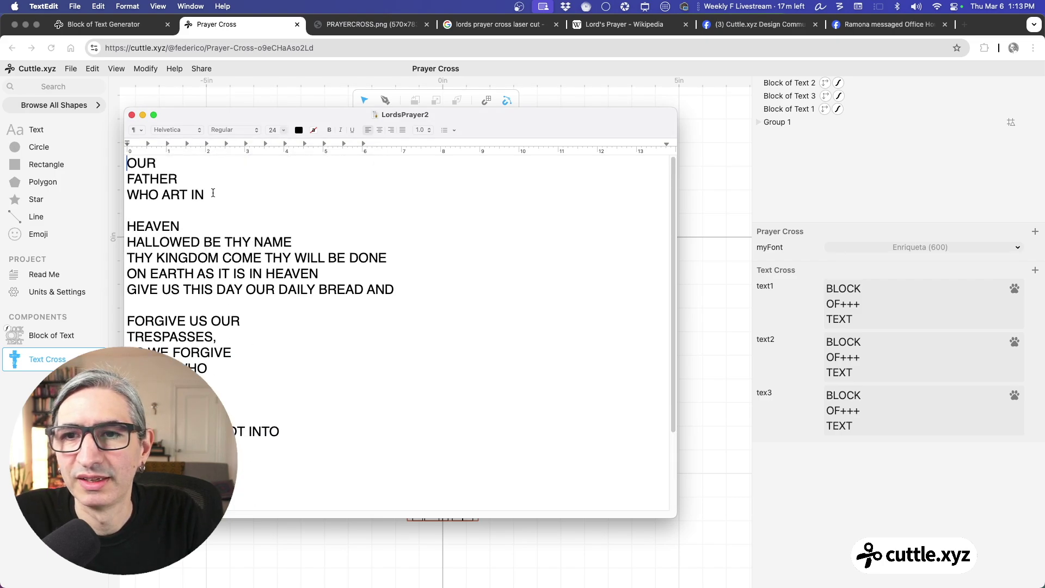
pyautogui.moveTo(213, 193); pyautogui.dragTo(133, 162)
pyautogui.press('super+c')
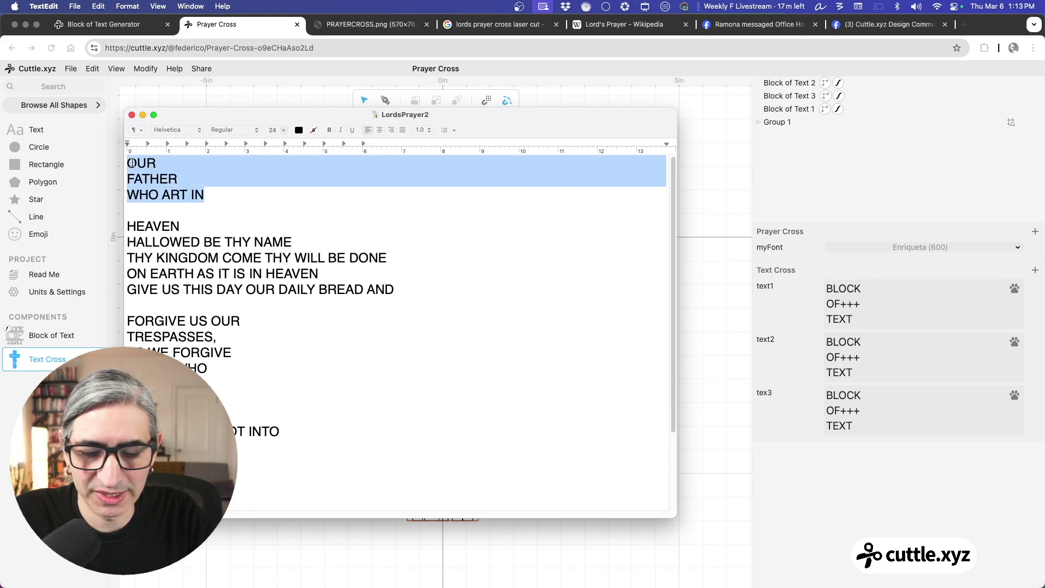
pyautogui.click(860, 320)
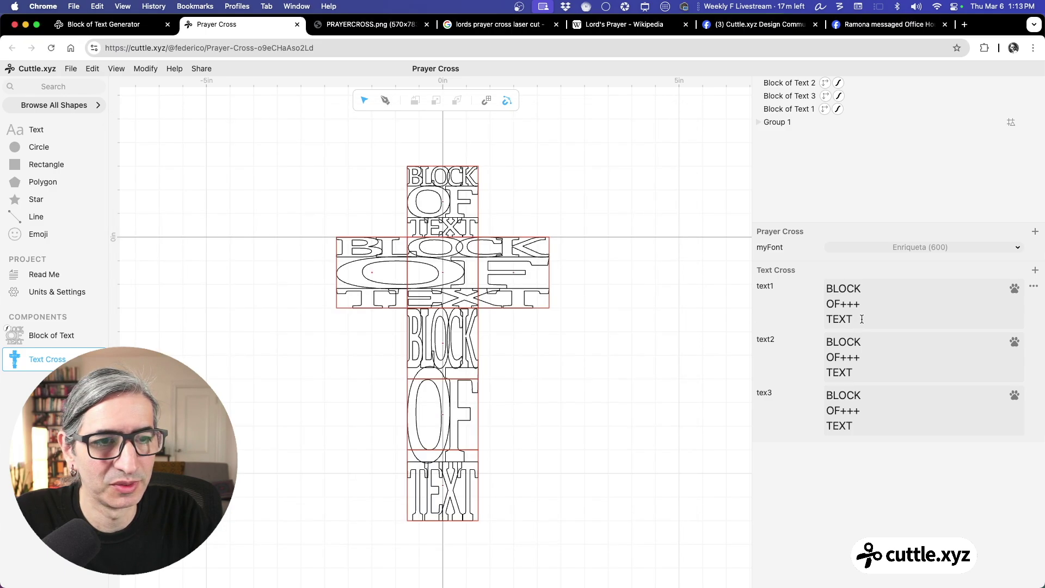
pyautogui.moveTo(861, 319); pyautogui.dragTo(807, 291)
pyautogui.press('super+v')
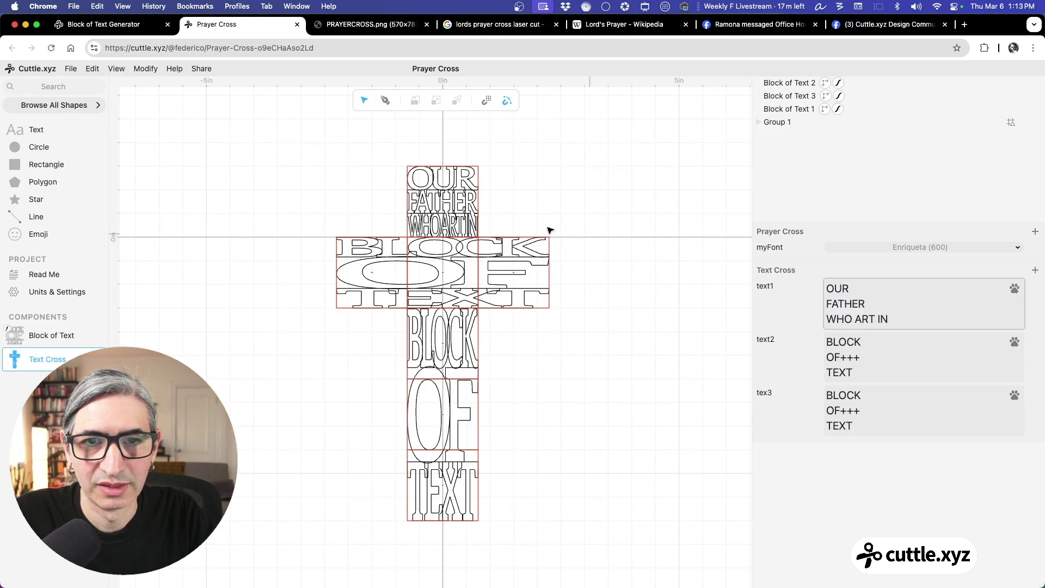
# Replace the text2 value with the LordsPrayer2 section from HEAVEN through GIVE US THIS DAY OUR DAILY BREAD AND, copied from TextEdit
pyautogui.moveTo(447, 581)
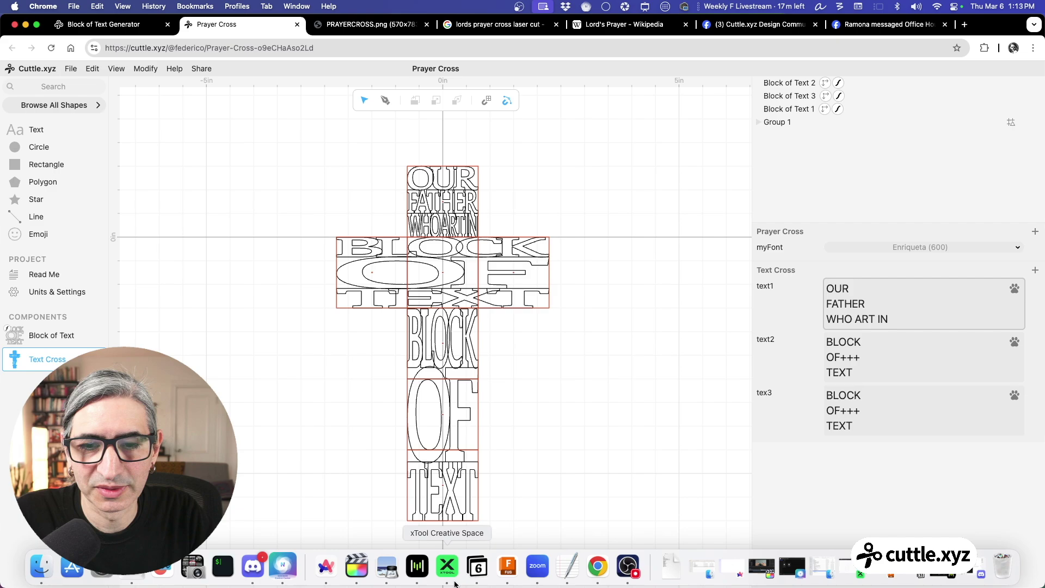
pyautogui.click(567, 566)
pyautogui.click(239, 257)
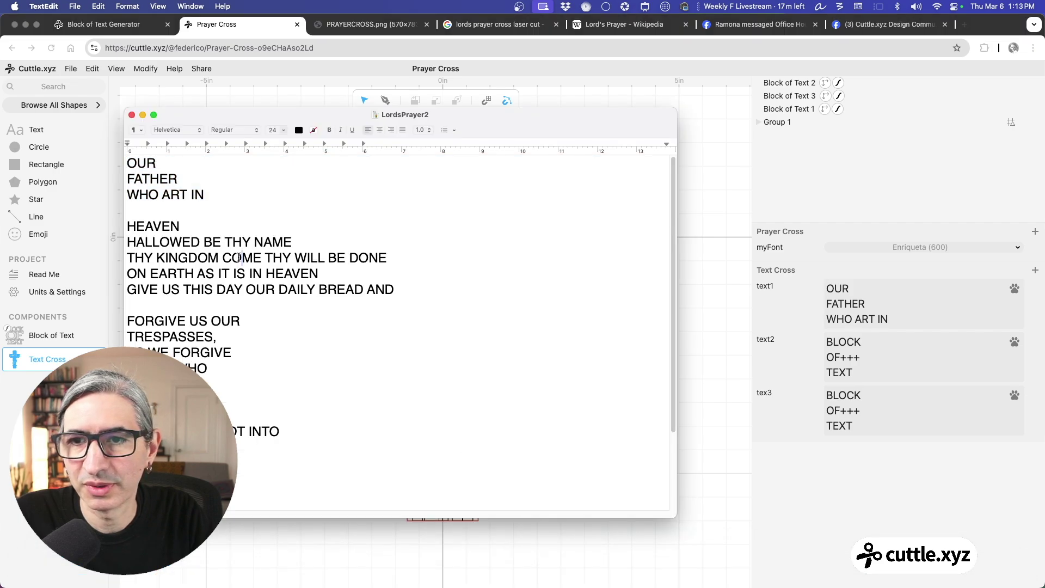
pyautogui.moveTo(406, 289); pyautogui.dragTo(137, 220)
pyautogui.press('super+c')
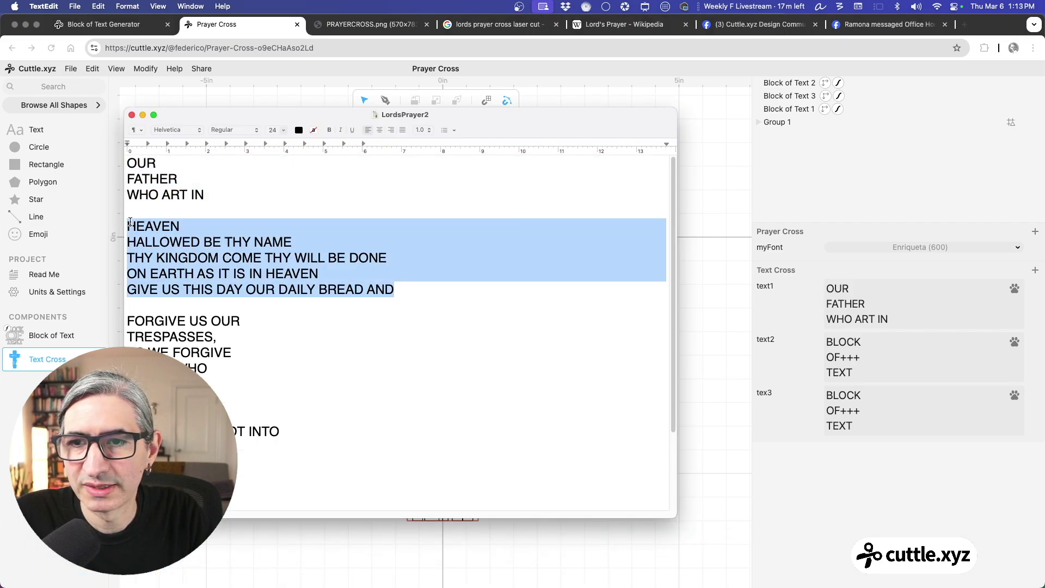
pyautogui.click(872, 374)
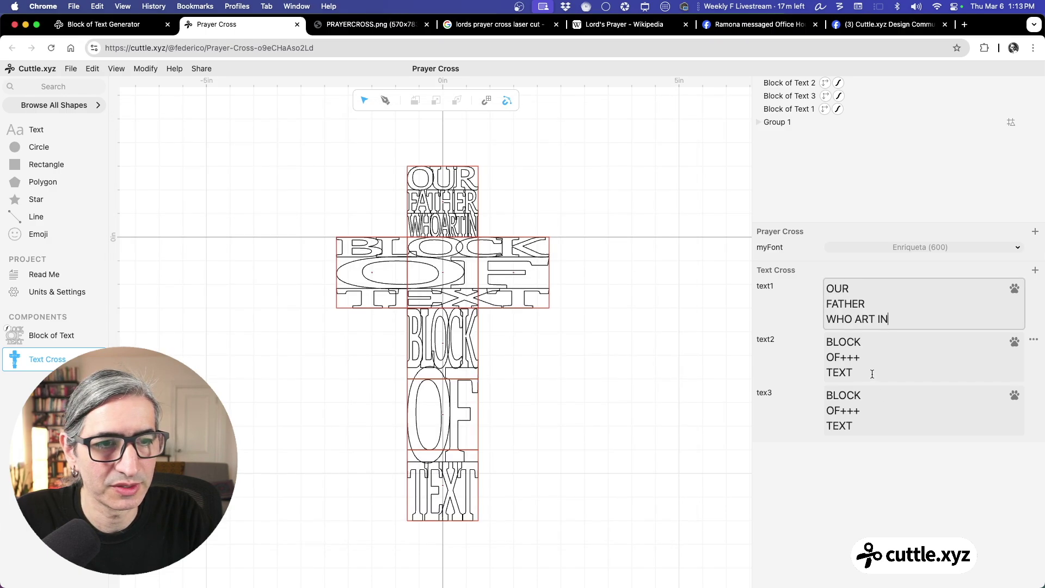
pyautogui.moveTo(871, 374); pyautogui.dragTo(805, 333)
pyautogui.press('super+v')
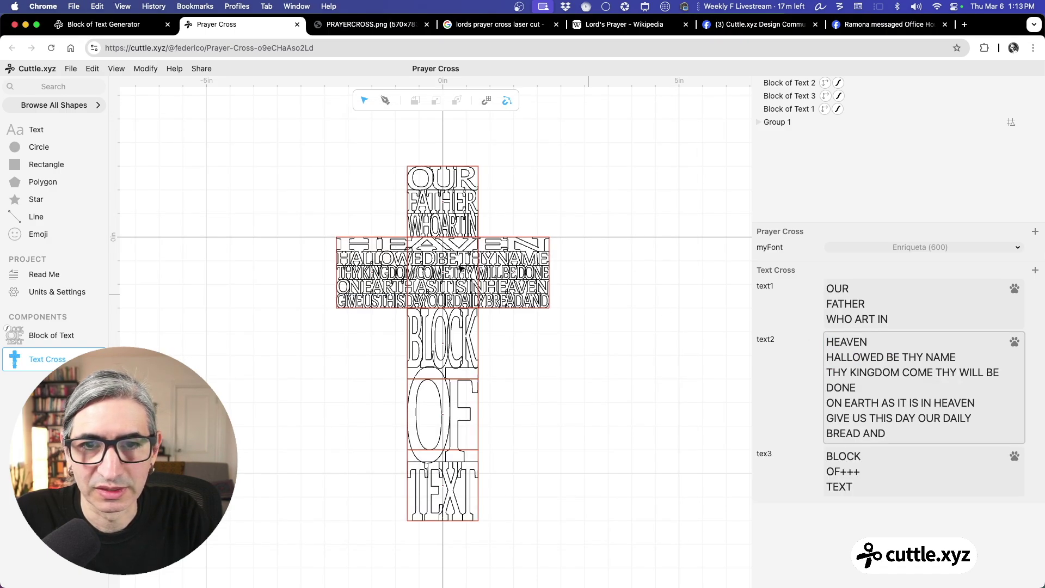
# Replace the tex3 value with the rest of the prayer from LordsPrayer2 in TextEdit, from FORGIVE US OUR through AMEN
pyautogui.moveTo(513, 585)
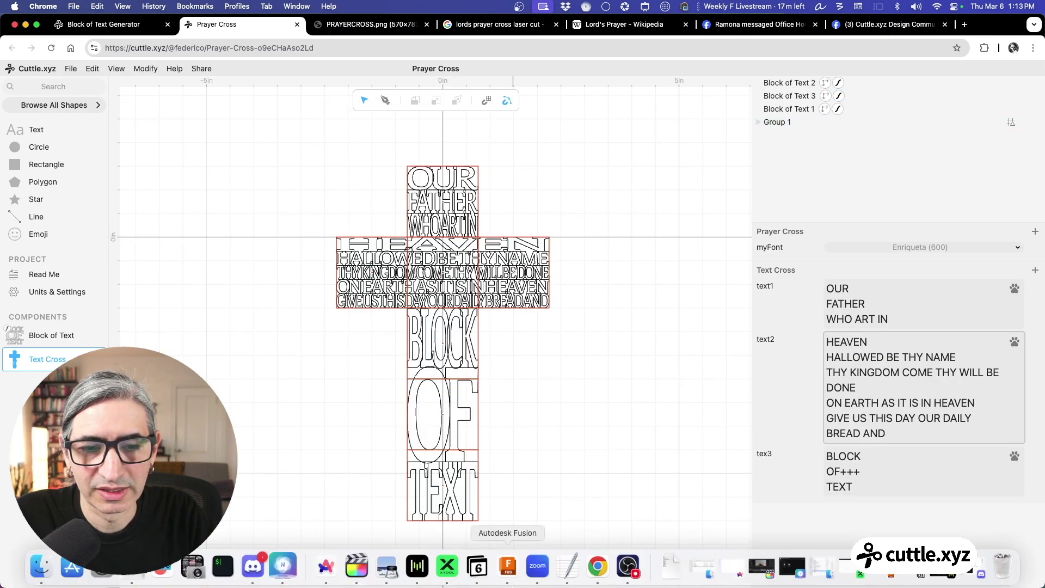
pyautogui.click(568, 566)
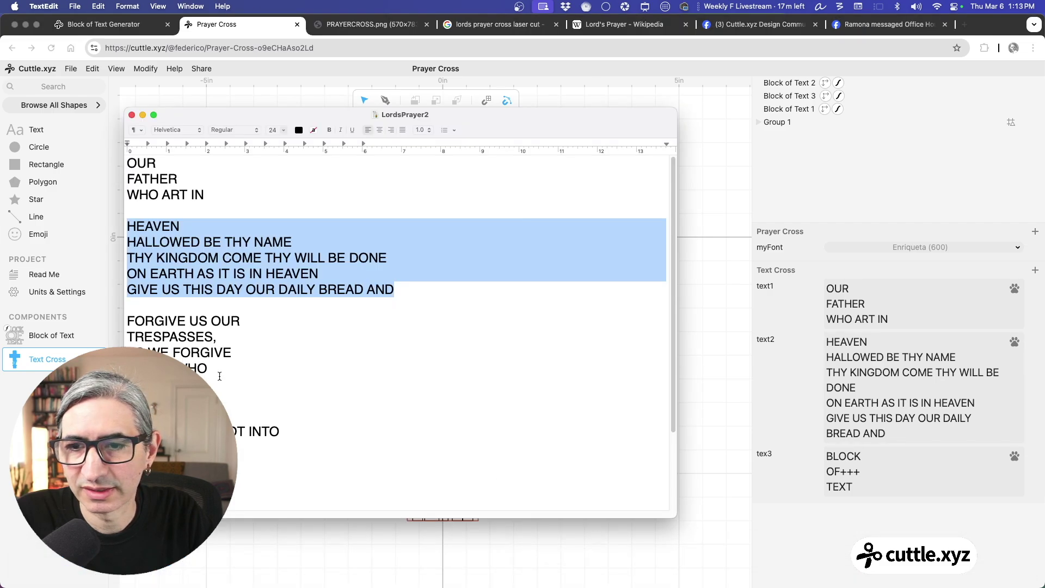
pyautogui.scroll(-5, 220, 376)
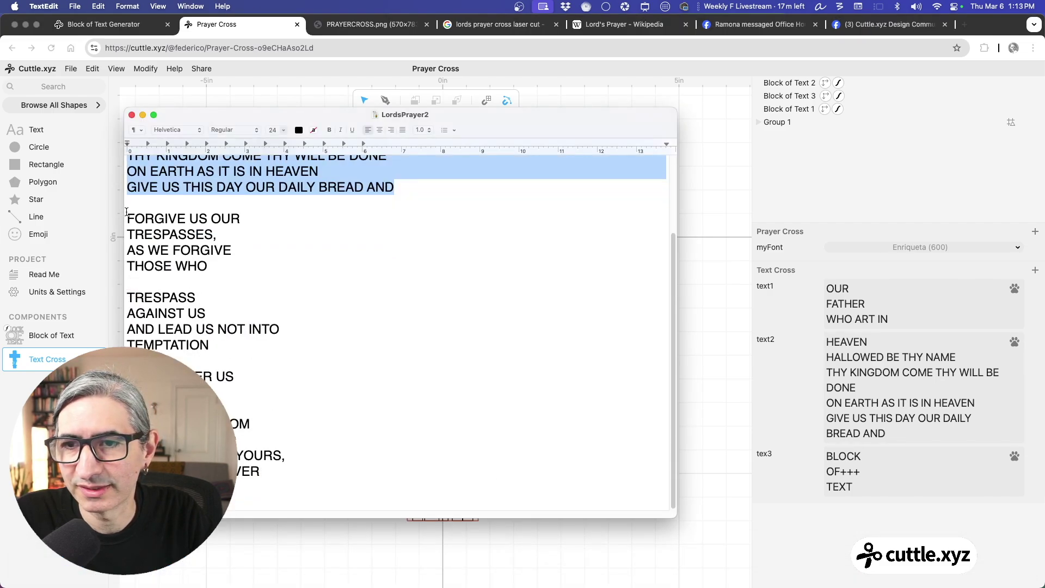
pyautogui.moveTo(126, 211); pyautogui.dragTo(301, 486)
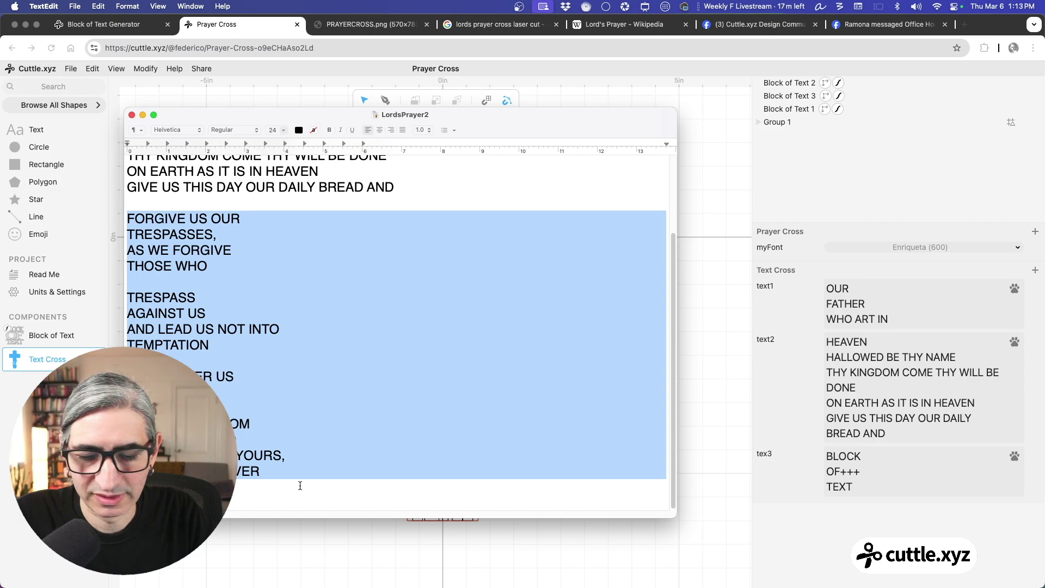
pyautogui.click(871, 477)
pyautogui.press('super+a')
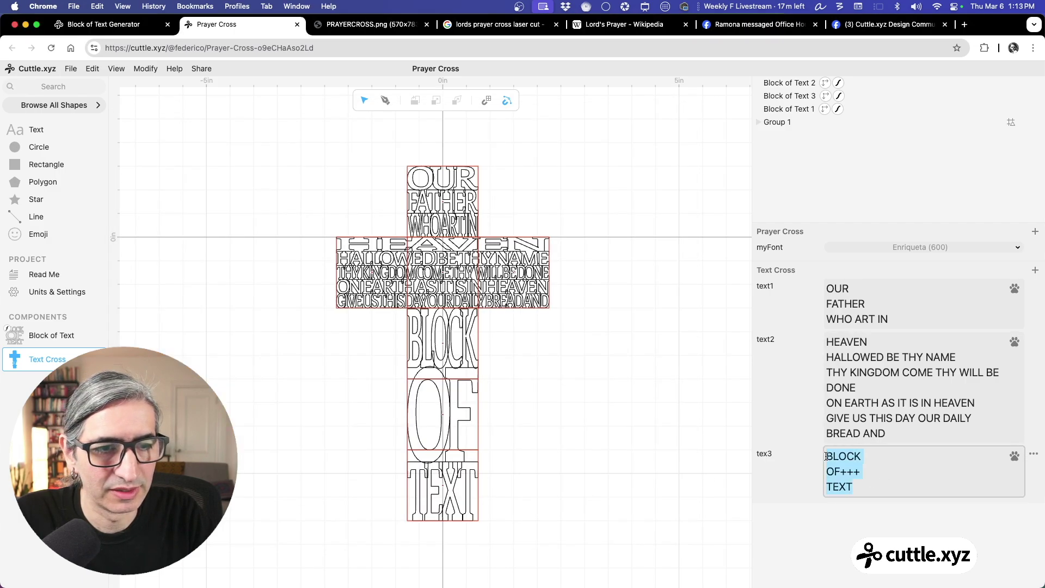
pyautogui.write('FORGIVE US OUR TRESPASSES, AS WE FORGIVE THOSE WHO  TRESPASS AGAINST US AND LEAD US NOT INTO TEMPTATION  BUT DELIVER US FROM EVIL  FOR THE KINGDOM THE POWER AND THE GLORY ARE YOURS NOW AND FOREVER AMEN')
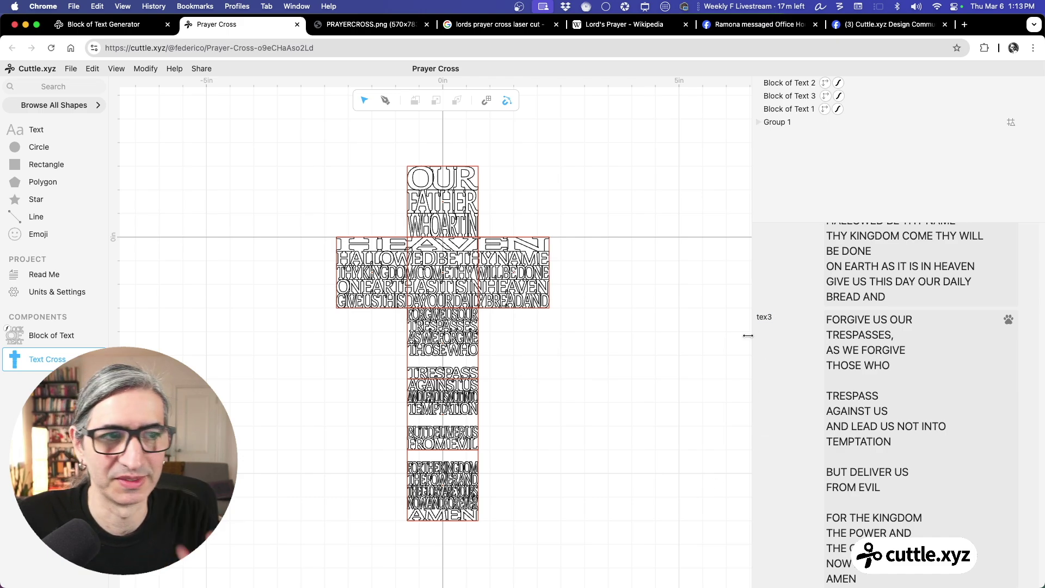
# Remove the blank lines before TRESPASS, BUT DELIVER US and FOR THE KINGDOM in the tex3 text
pyautogui.scroll(5, 516, 383)
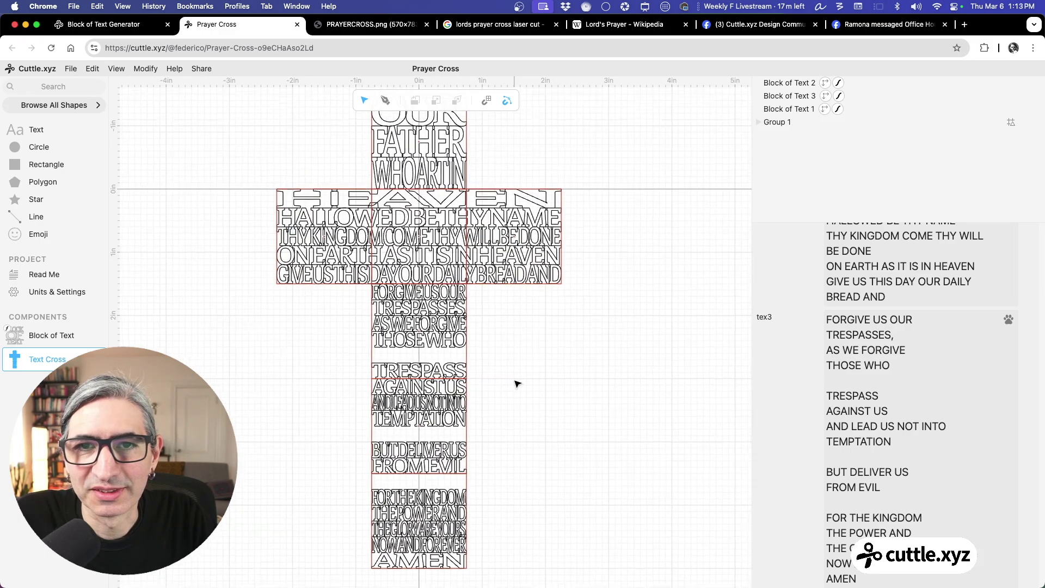
pyautogui.click(839, 389)
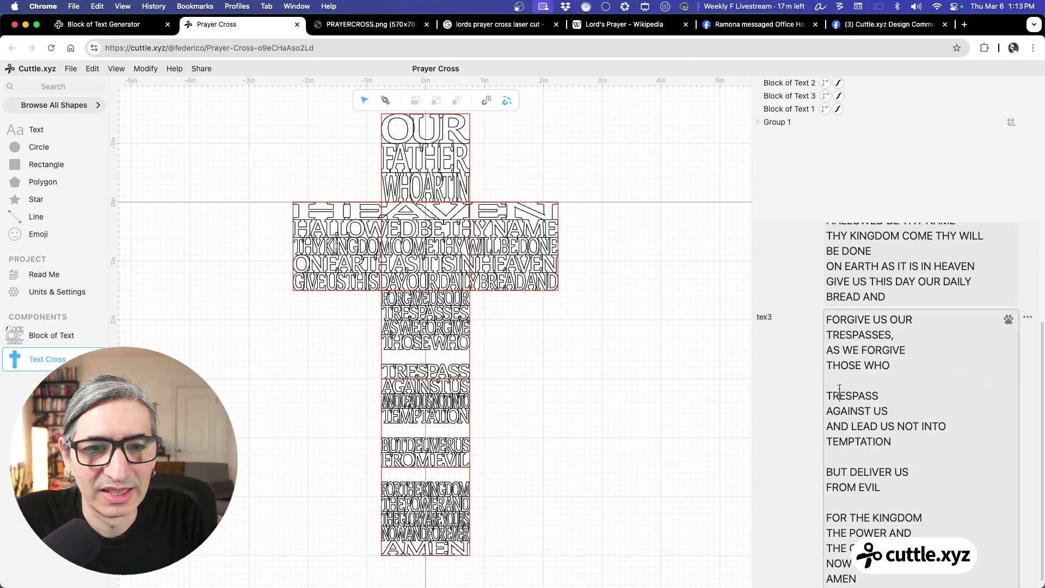
pyautogui.click(828, 394)
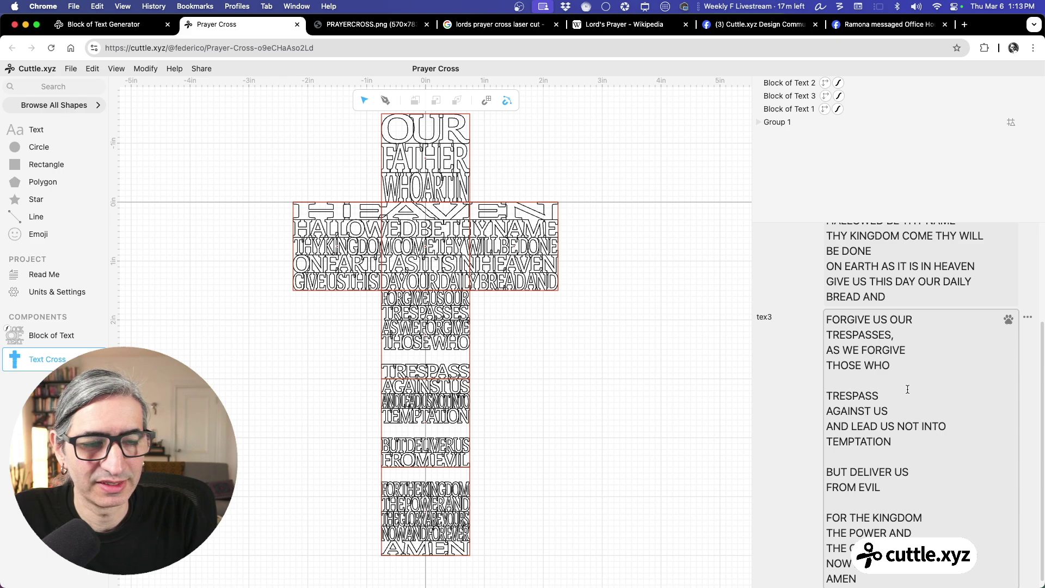
pyautogui.press('BackSpace')
pyautogui.press('Delete')
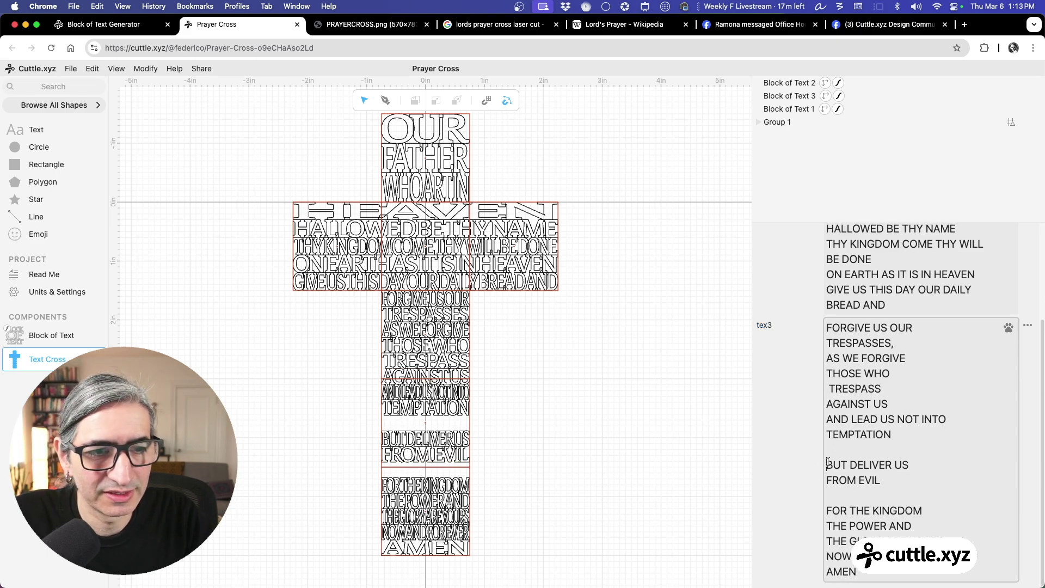
pyautogui.press('BackSpace')
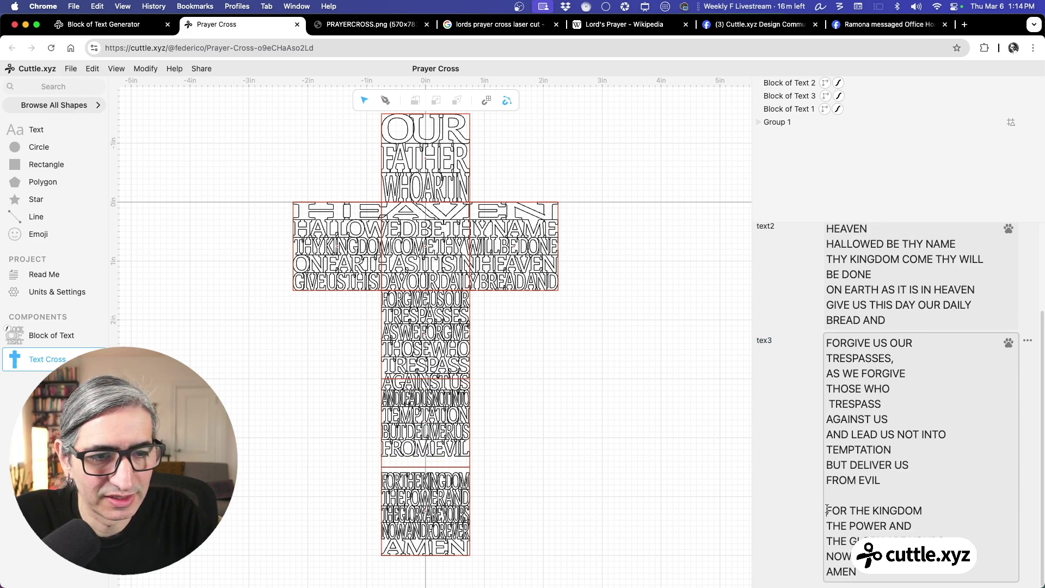
pyautogui.press('BackSpace')
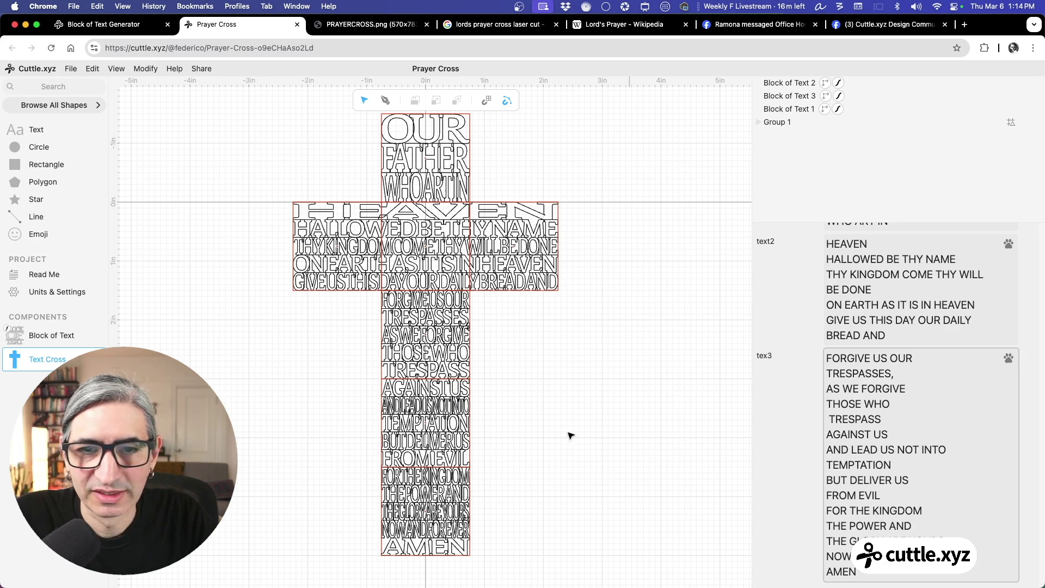
# Review the Catholic ending on Wikipedia and the laser-cut cross examples in Google Images, and return to the Prayer Cross project
pyautogui.scroll(1, 484, 336)
pyautogui.moveTo(515, 317); pyautogui.dragTo(522, 327)
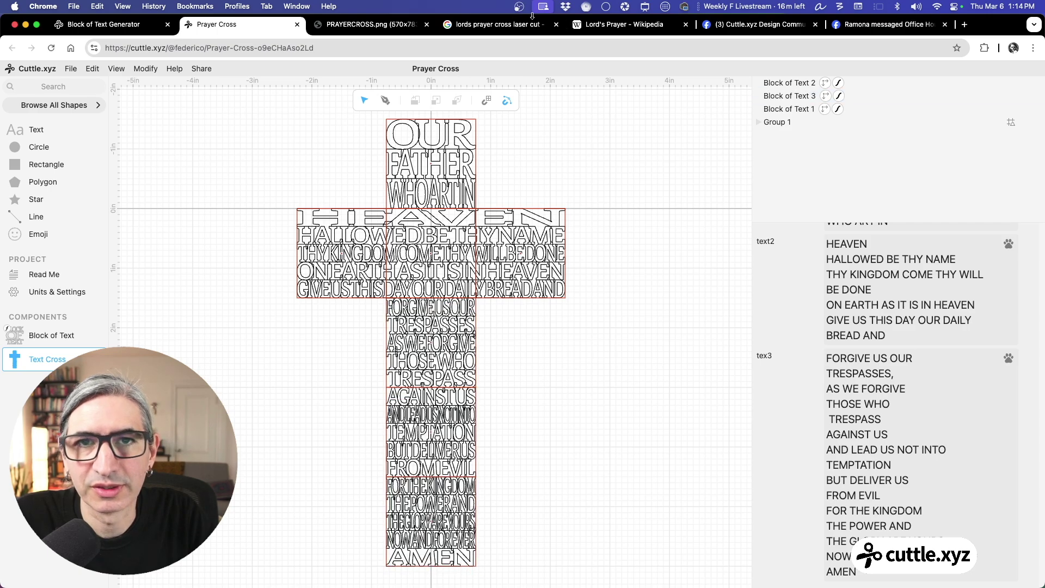
pyautogui.click(606, 25)
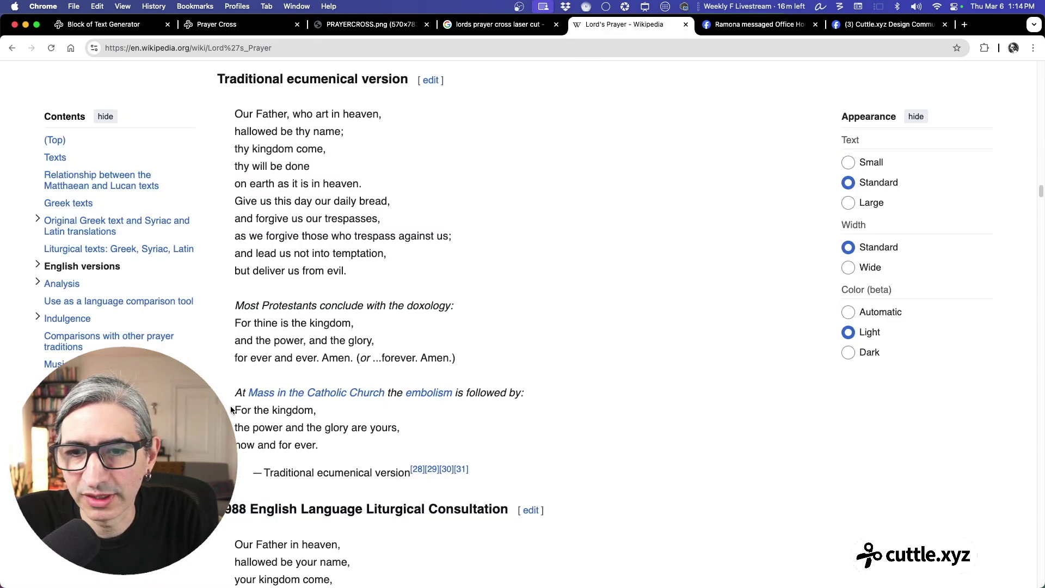
pyautogui.moveTo(231, 410); pyautogui.dragTo(369, 452)
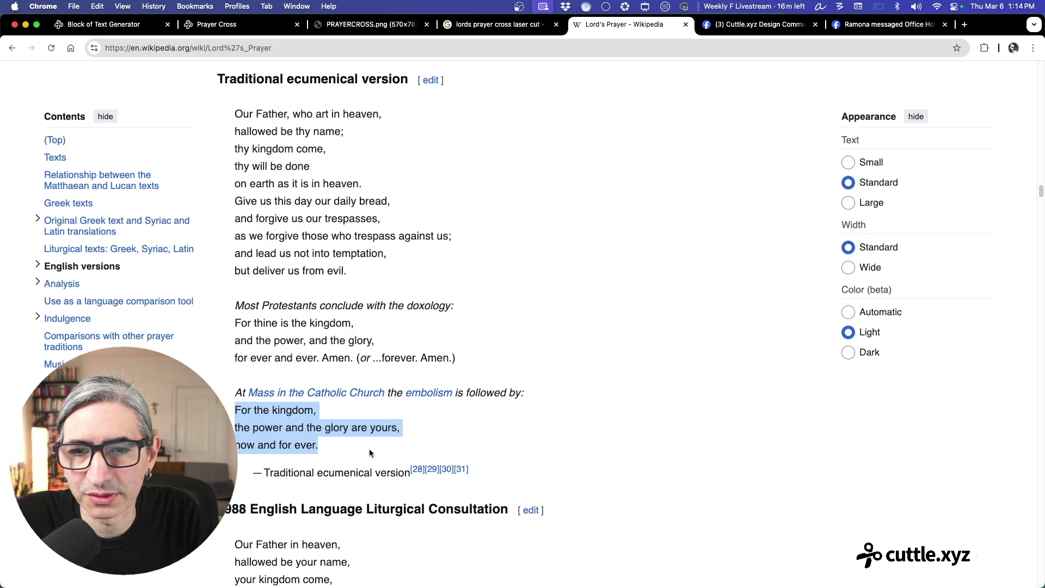
pyautogui.click(499, 26)
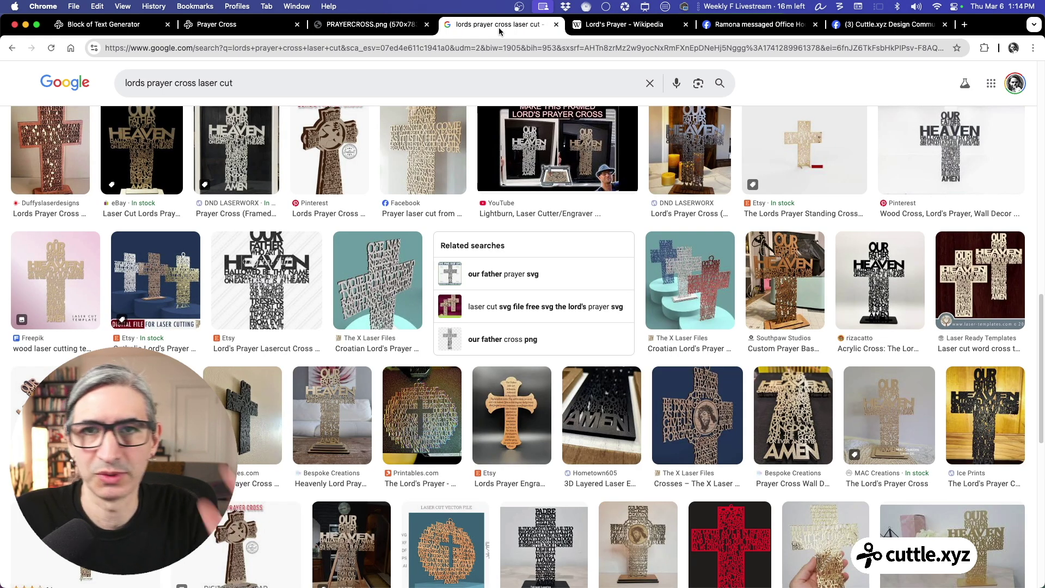
pyautogui.click(216, 24)
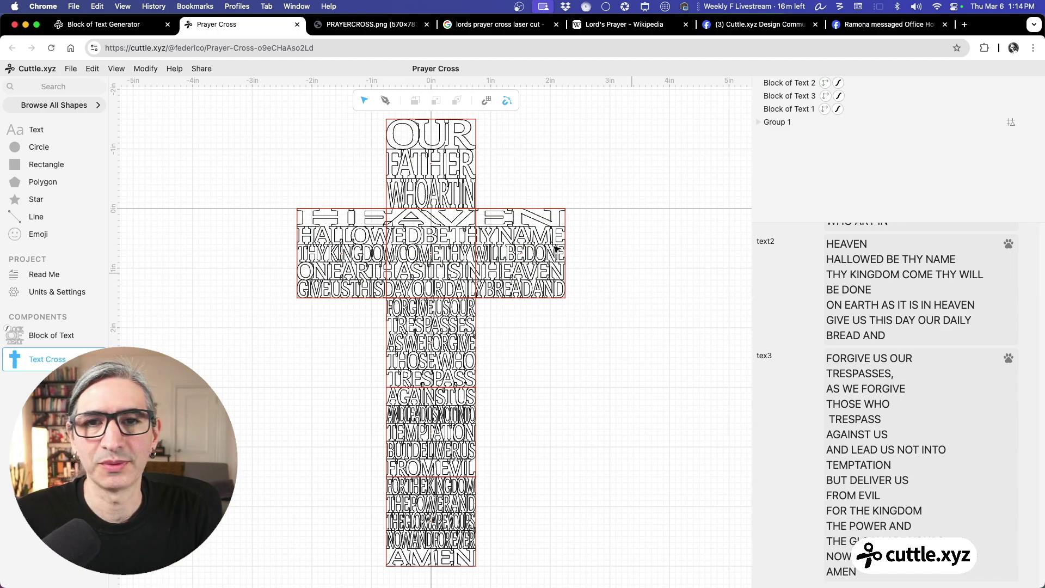
# Switch to the Block of Text Generator project and examine how + or - at a line's end is used to adjust its height
pyautogui.click(138, 30)
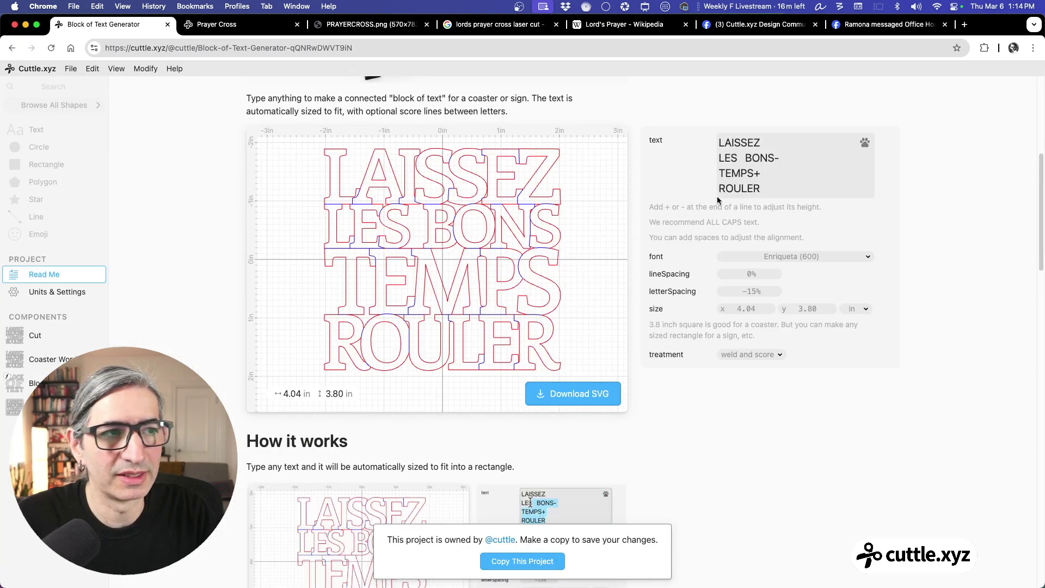
pyautogui.click(772, 181)
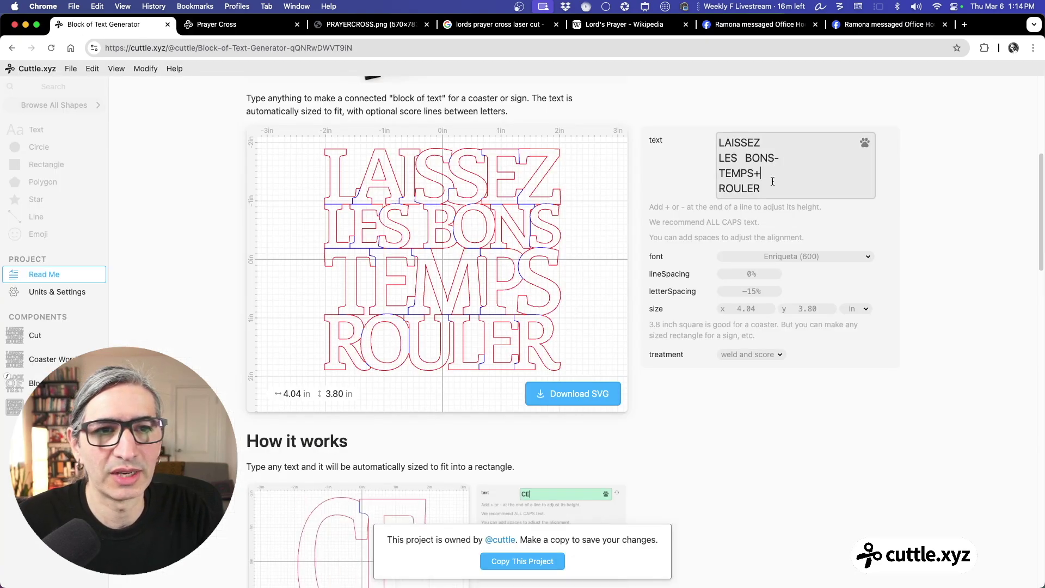
pyautogui.doubleClick(669, 207)
pyautogui.click(683, 208)
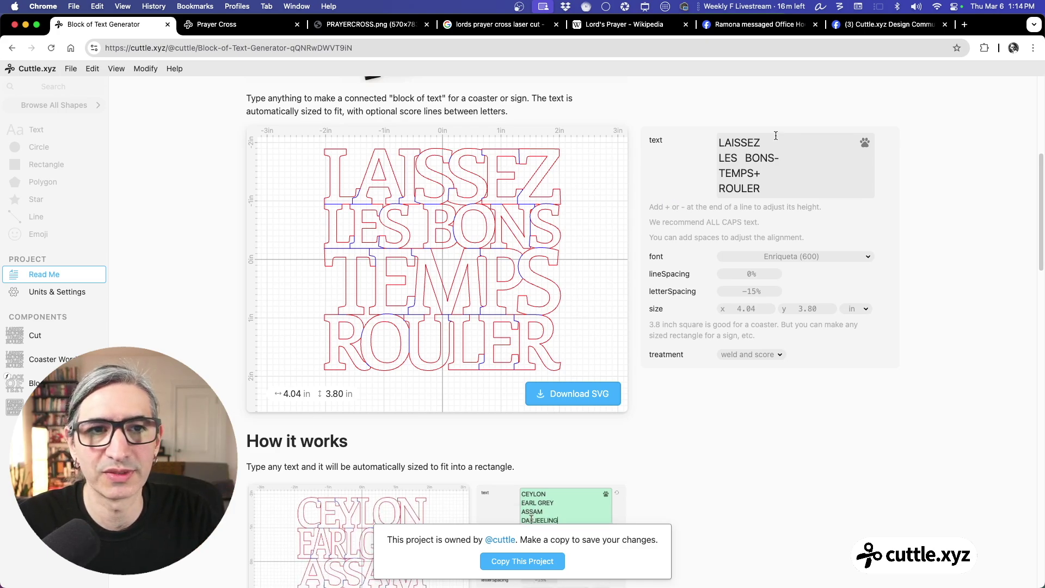
pyautogui.click(782, 155)
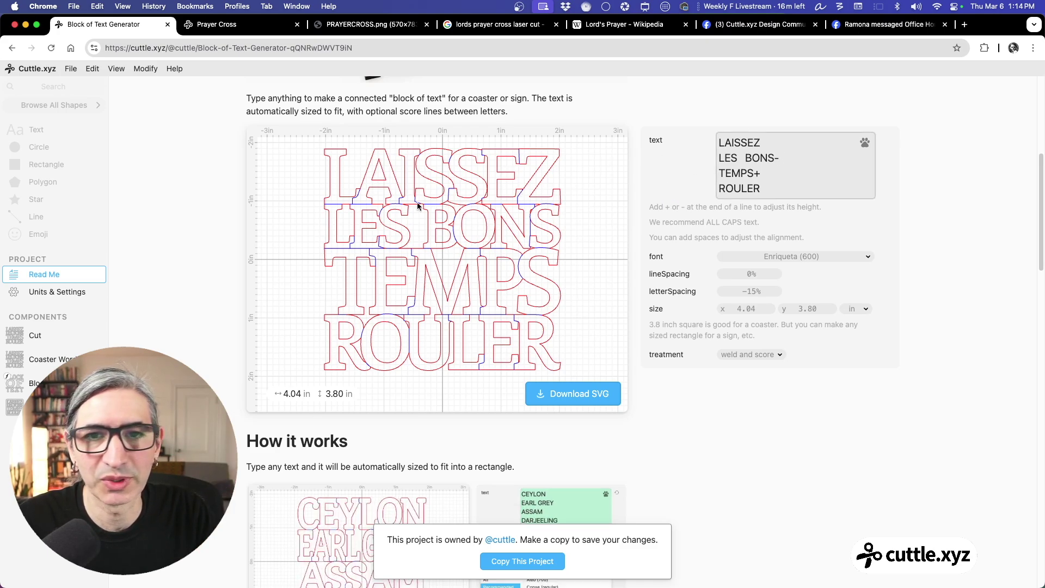
# Reduce the LES BONS line's height with four minus signs and increase the TEMPS line's height with three plus signs
pyautogui.write('-')
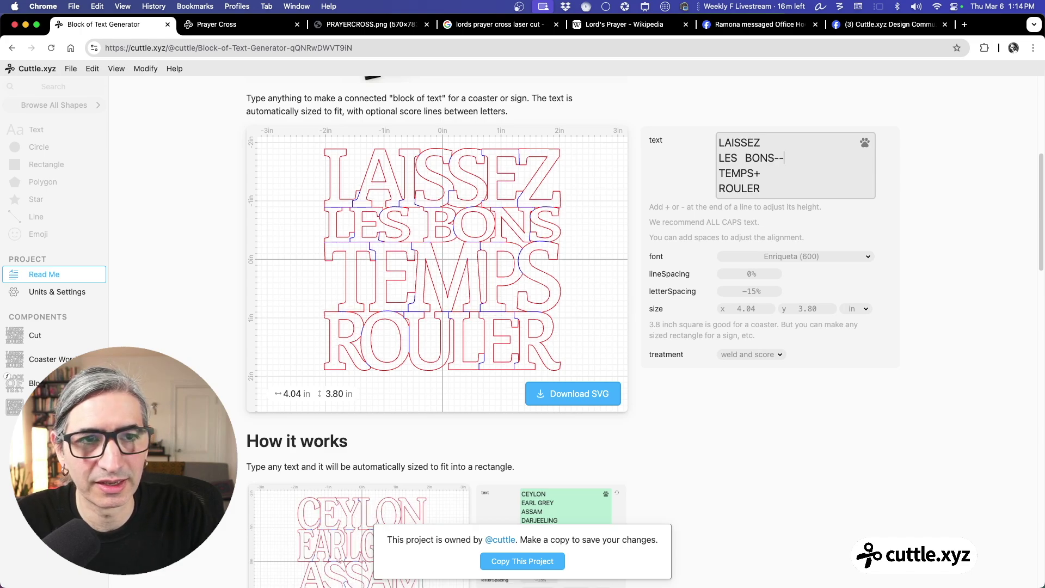
pyautogui.write('----')
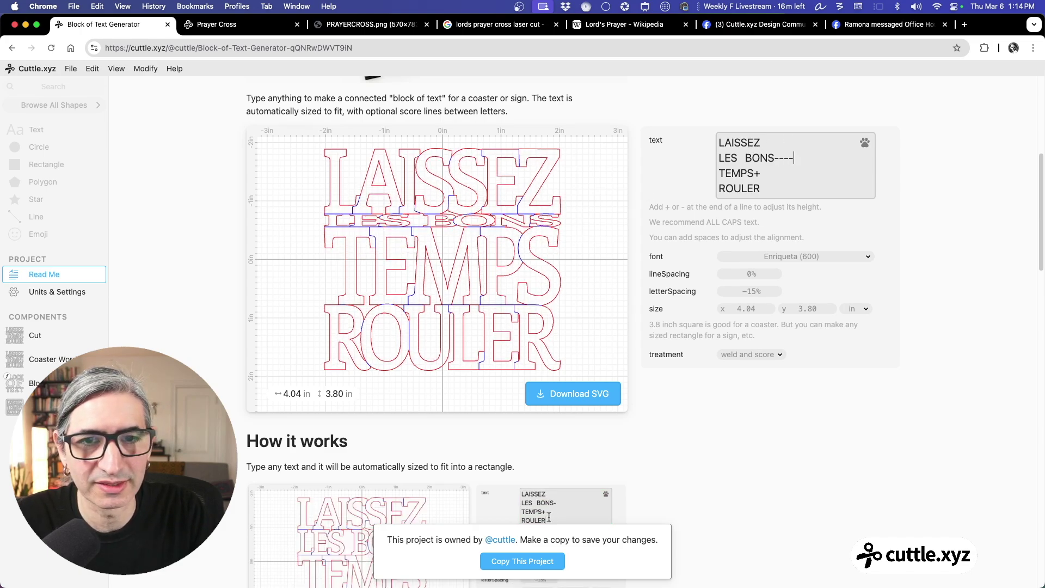
pyautogui.press('BackSpace')
pyautogui.press('BackSpace')
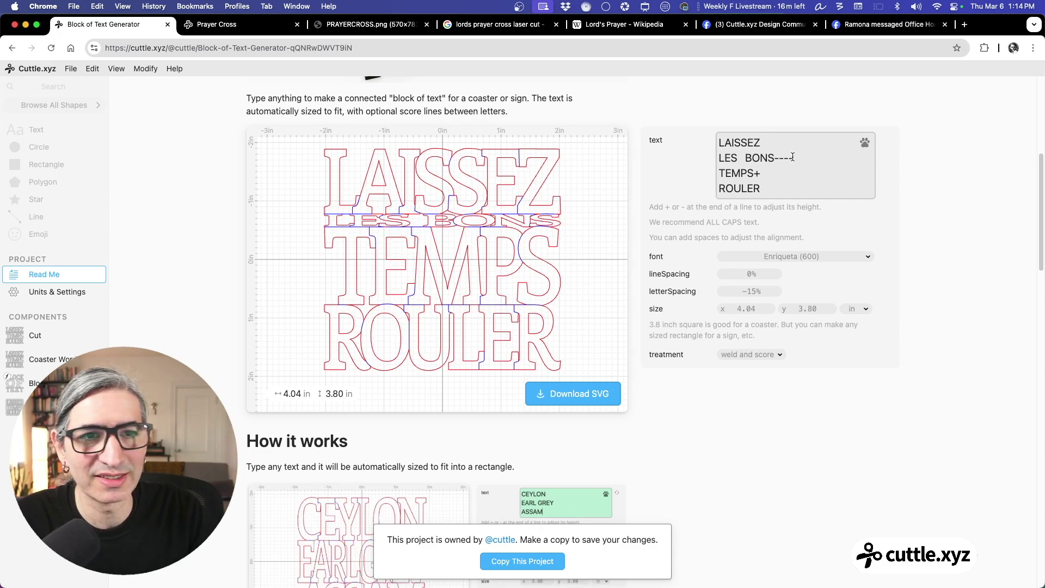
pyautogui.click(780, 167)
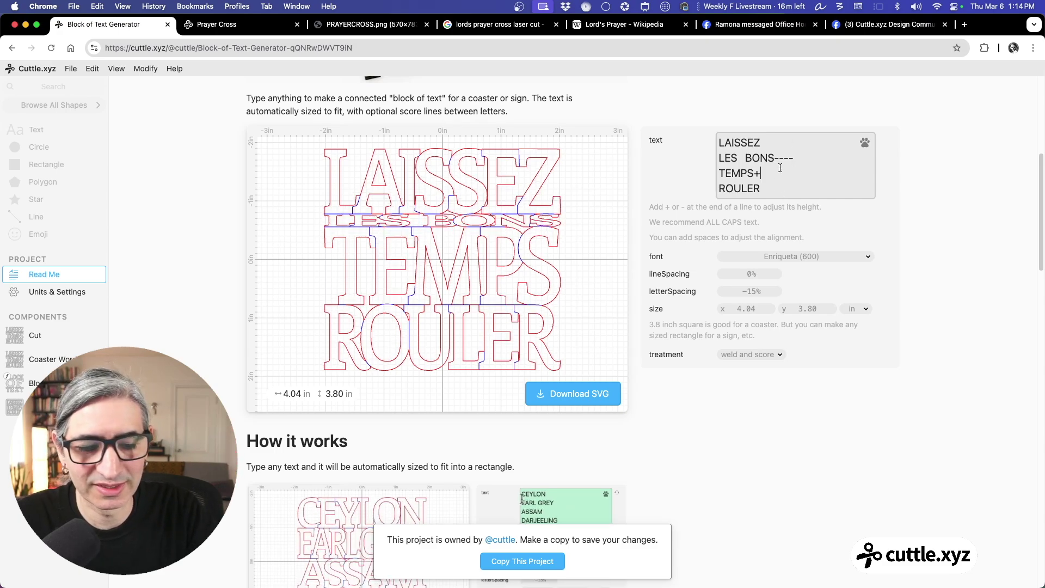
pyautogui.write('++')
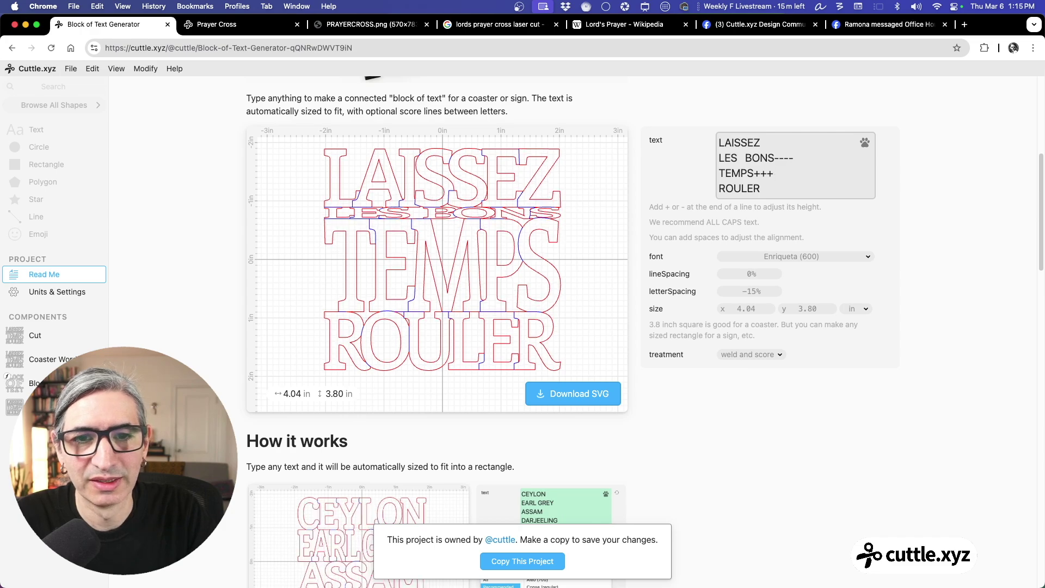
# Compare the Prayer Cross project with the PRAYERCROSS.png reference and examine the three text blocks forming the cross
pyautogui.click(266, 24)
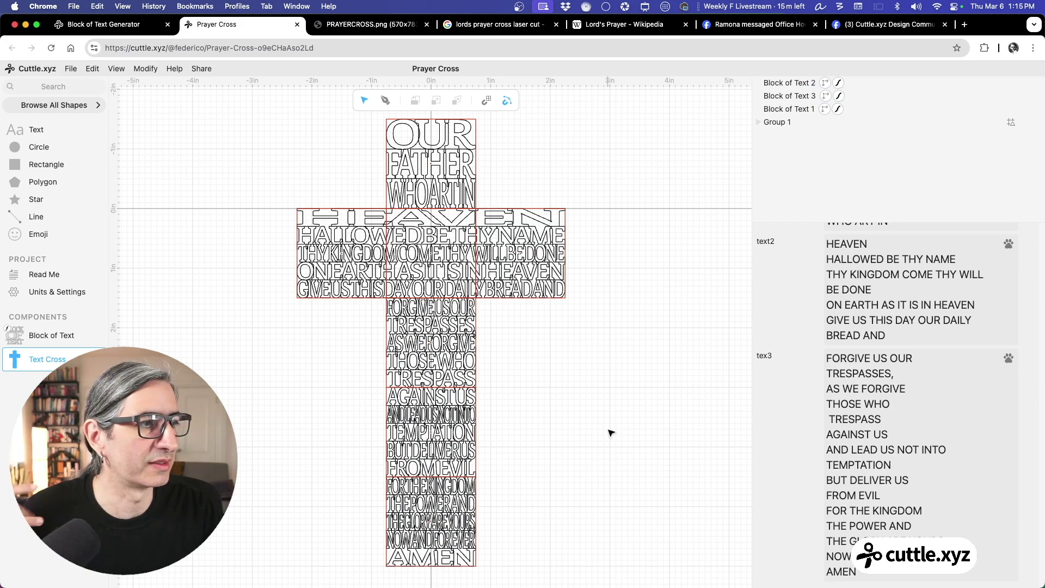
pyautogui.click(403, 26)
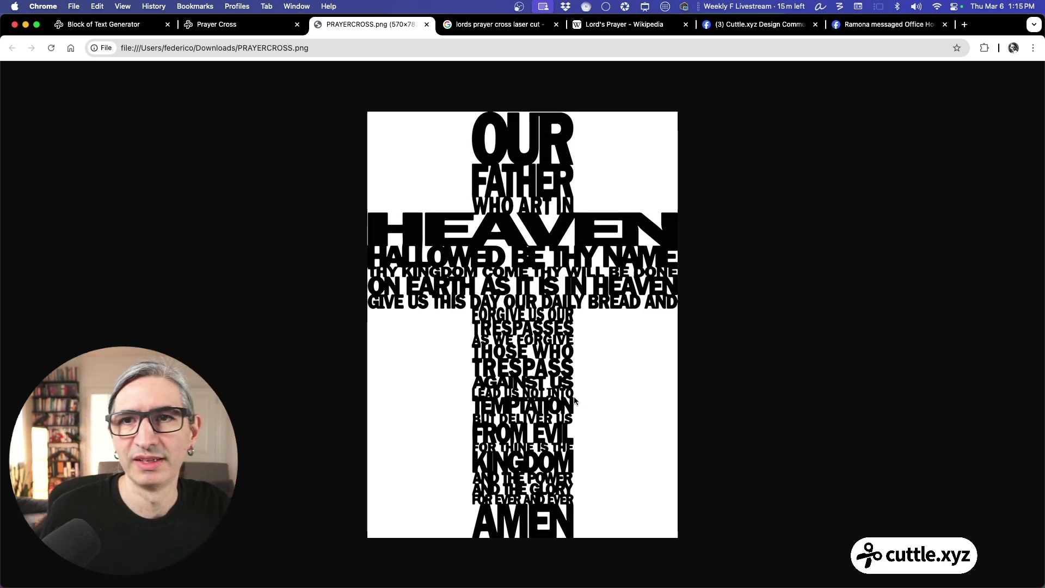
pyautogui.click(265, 26)
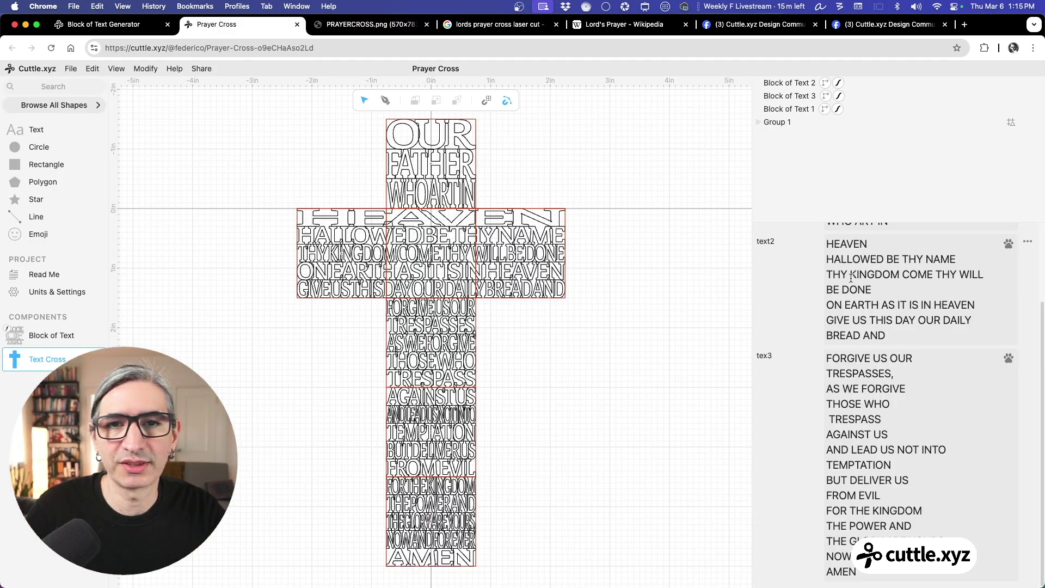
pyautogui.click(439, 153)
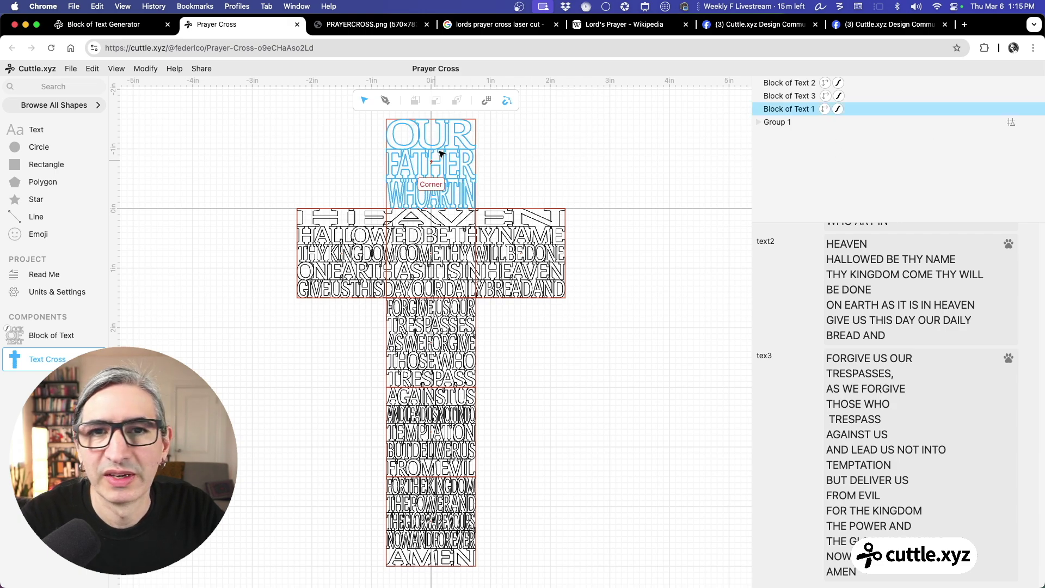
pyautogui.click(466, 274)
pyautogui.click(451, 321)
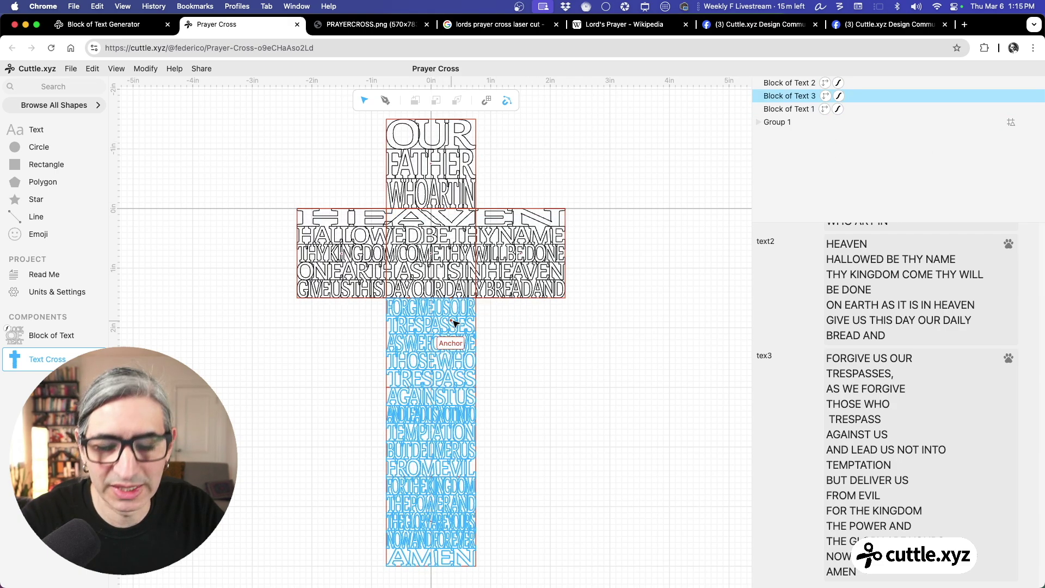
# Hide Group 1 in the Text Cross component and stop showing its shapes as guides
pyautogui.click(828, 157)
pyautogui.click(834, 122)
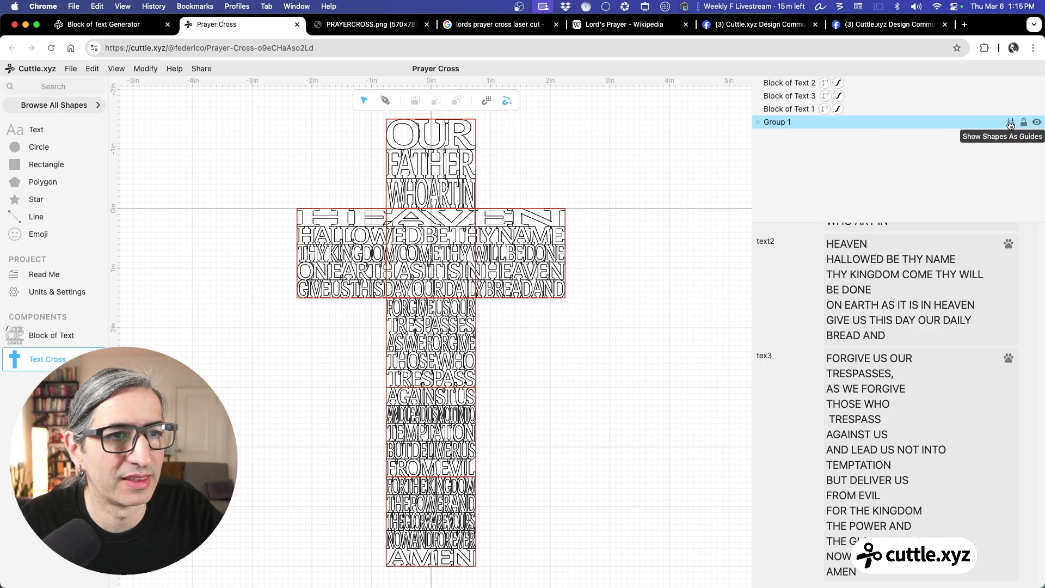
pyautogui.click(1010, 123)
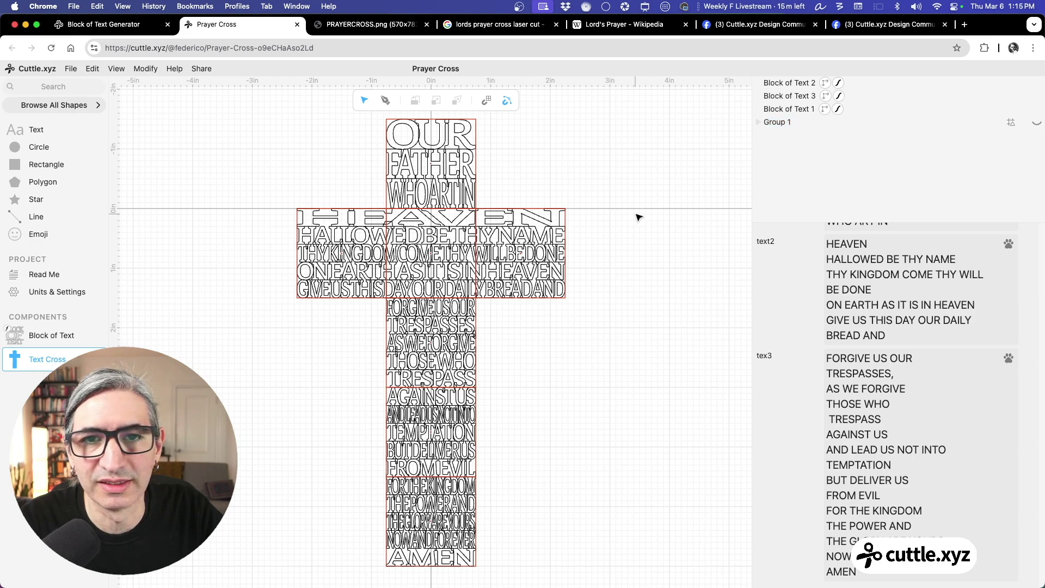
pyautogui.click(1010, 123)
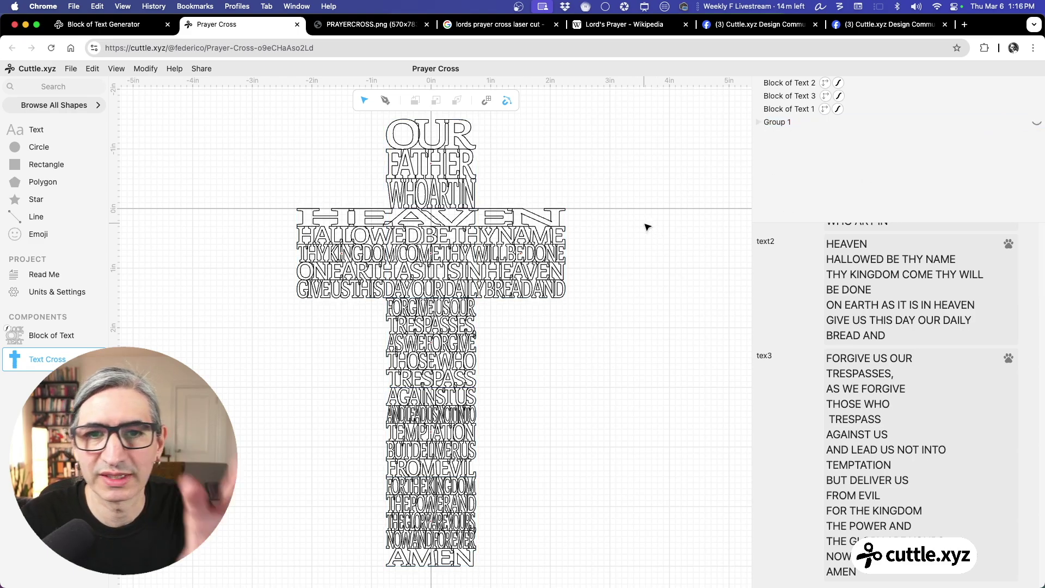
pyautogui.scroll(1, 591, 220)
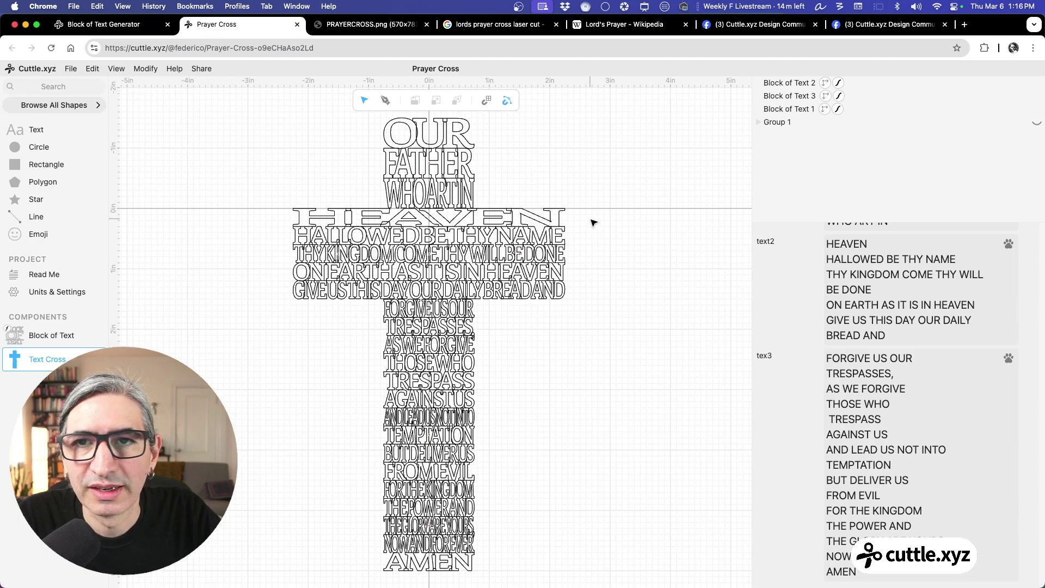
# Insert the Text Cross component into the project's Read Me notes
pyautogui.click(45, 276)
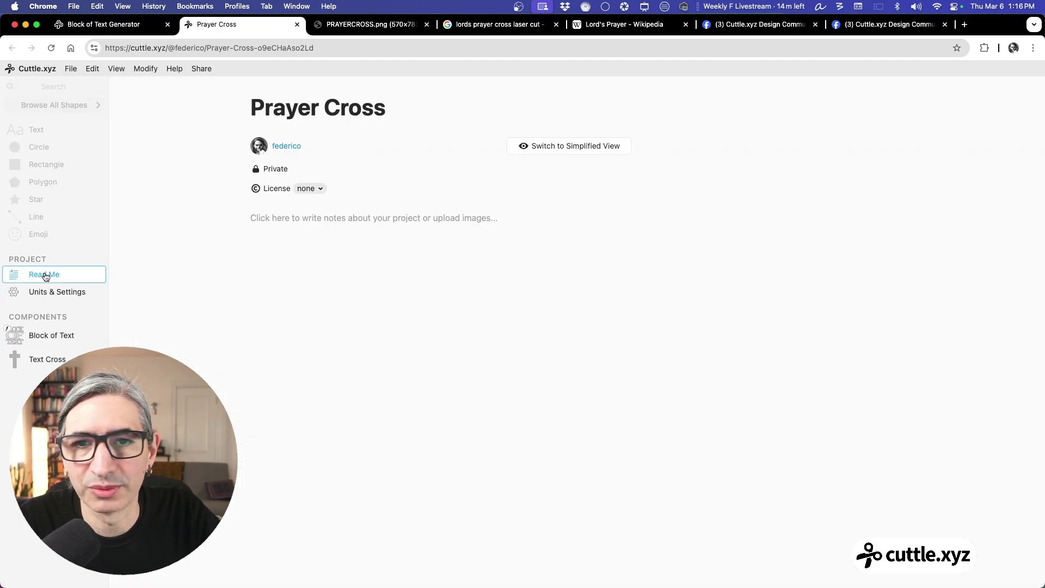
pyautogui.click(435, 220)
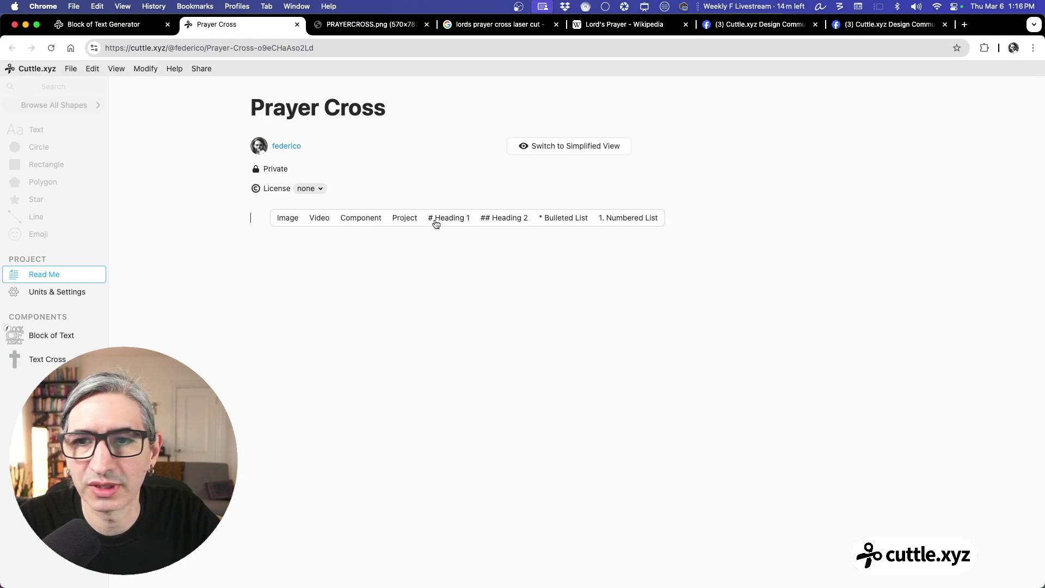
pyautogui.click(366, 221)
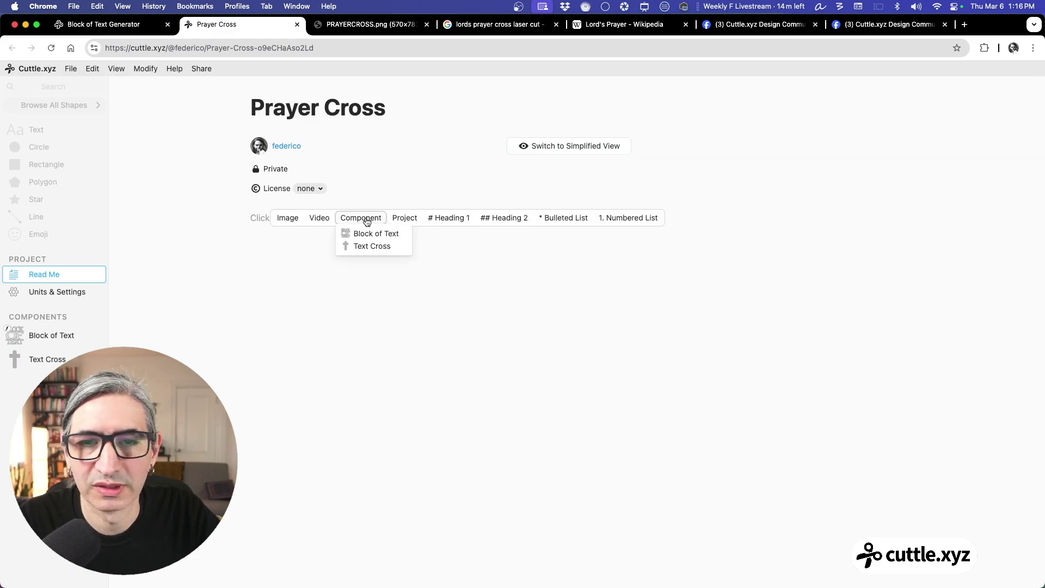
pyautogui.click(372, 246)
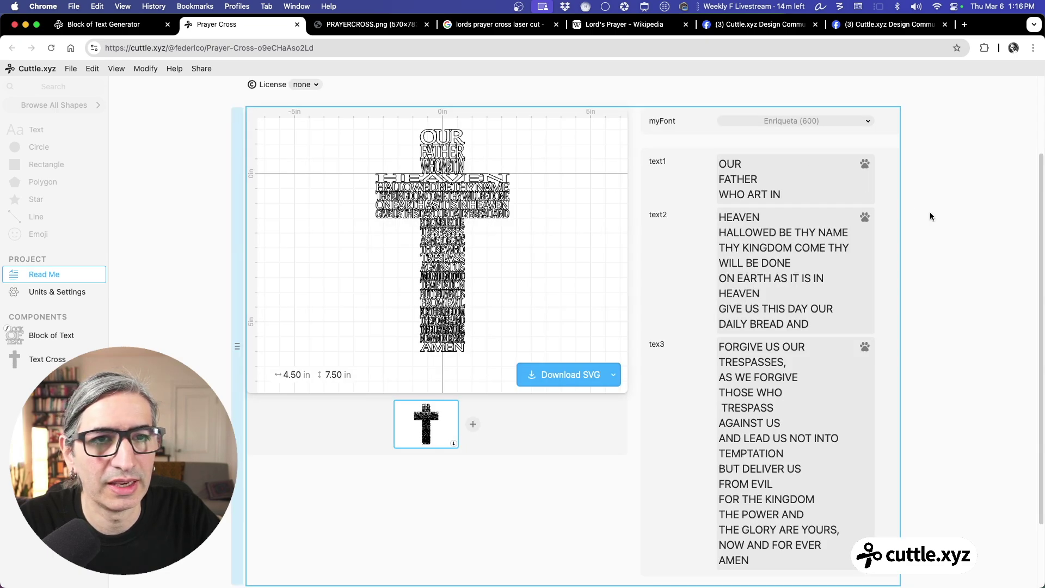
# Switch the Prayer Cross project to the simplified view and bring the cross preview and its text fields into view
pyautogui.scroll(3, 929, 211)
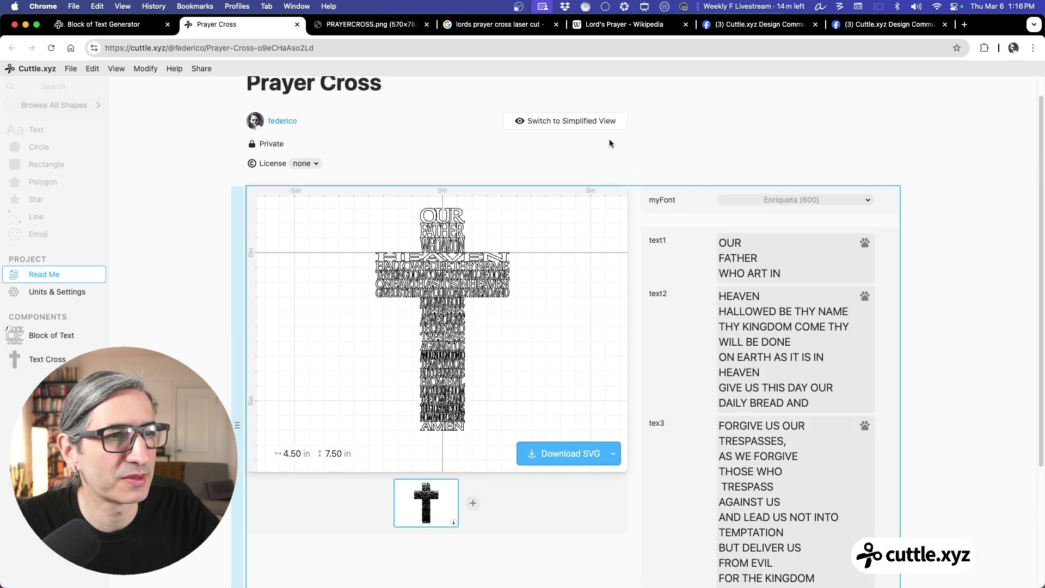
pyautogui.click(600, 122)
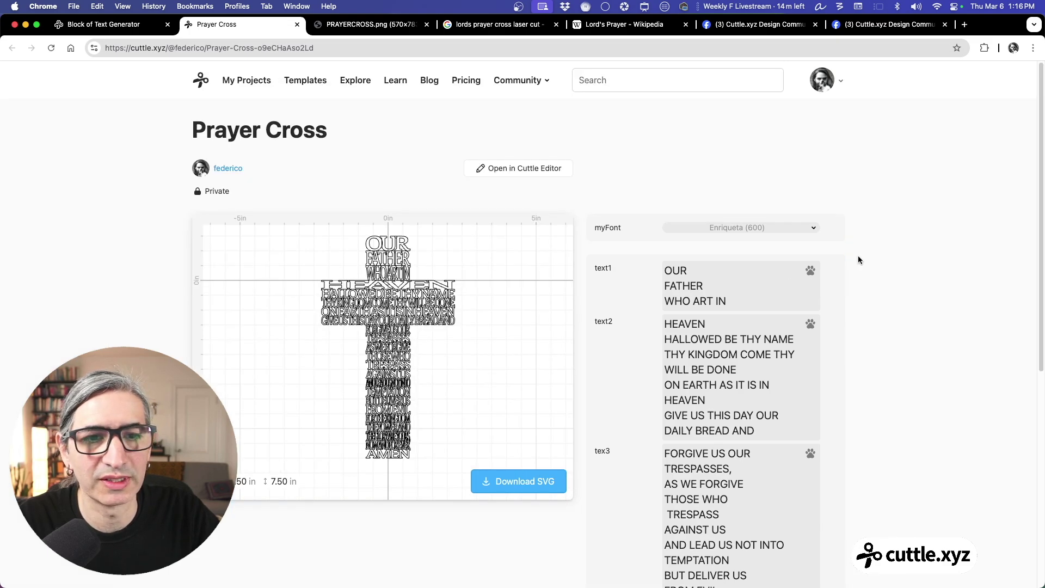
pyautogui.scroll(-4, 861, 256)
pyautogui.scroll(-1, 862, 259)
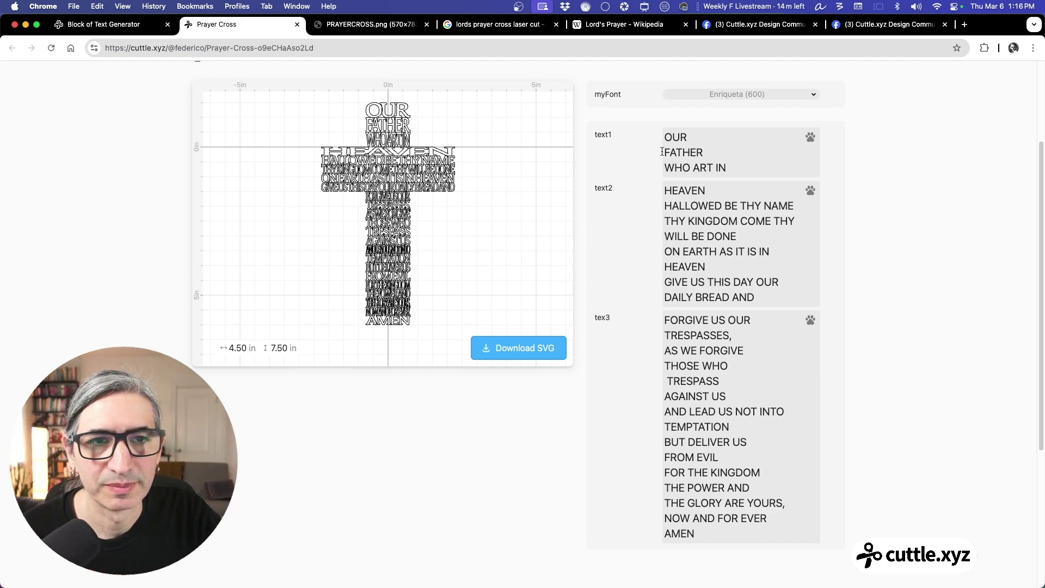
# Check line heights against the PRAYERCROSS.png reference and append -- to the WHO ART IN line in text1
pyautogui.click(372, 27)
pyautogui.click(269, 28)
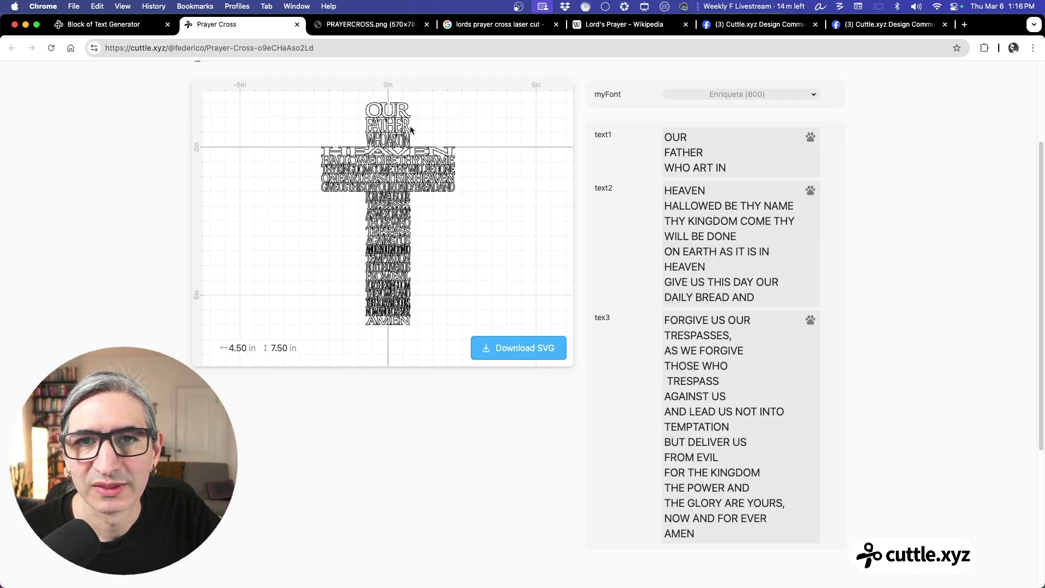
pyautogui.click(717, 141)
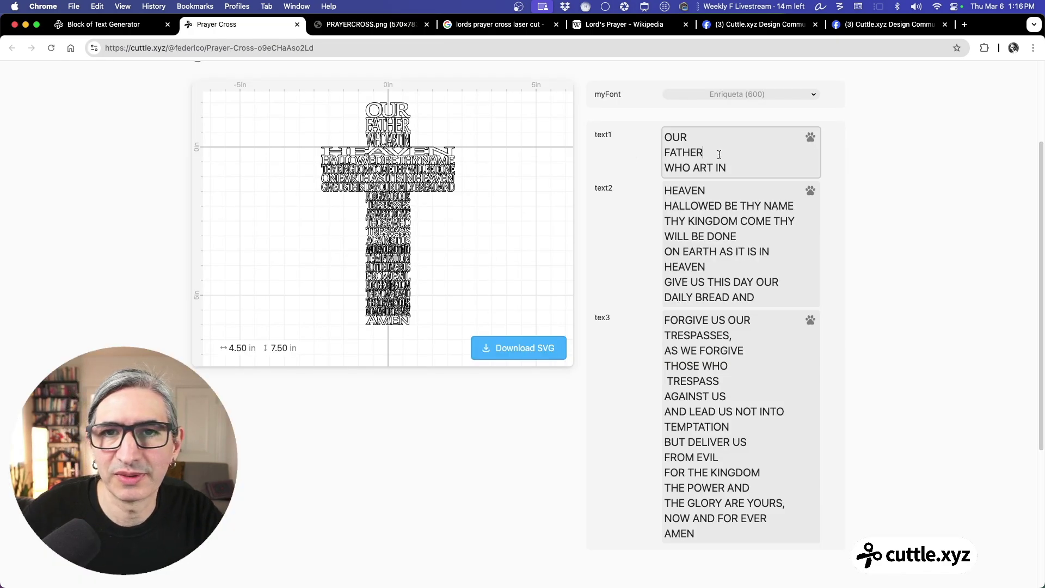
pyautogui.click(369, 24)
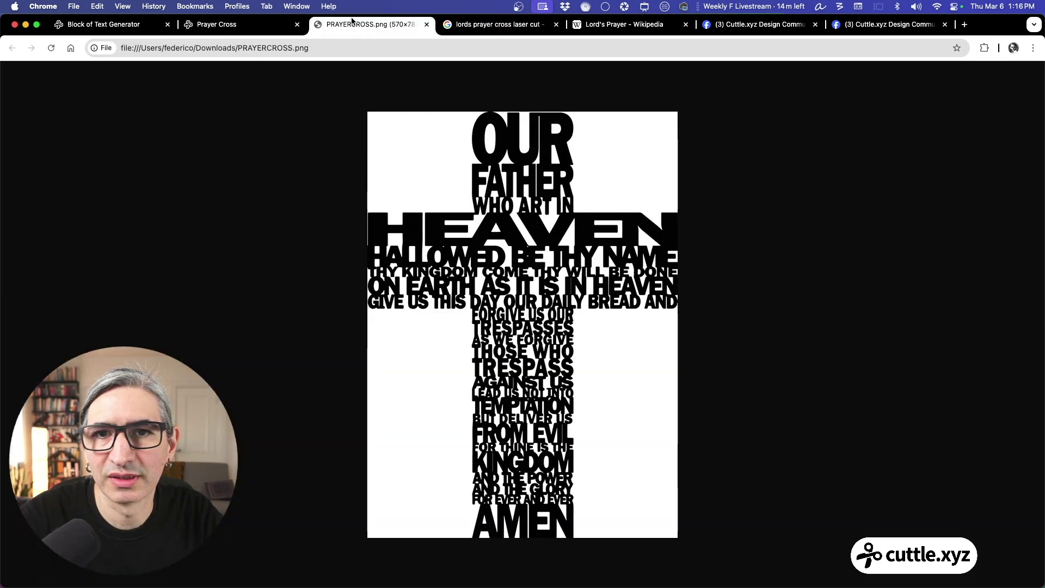
pyautogui.click(253, 29)
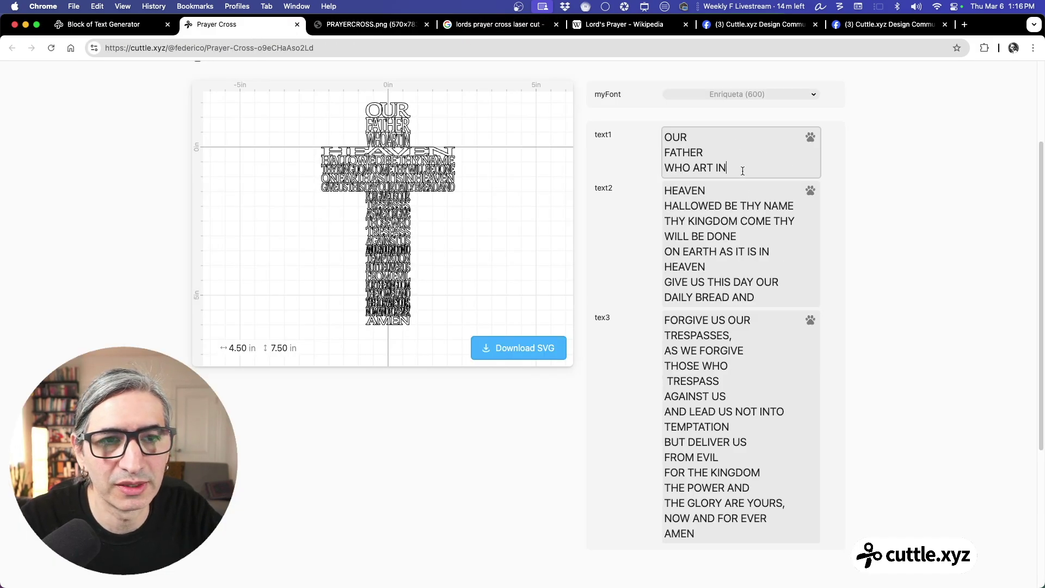
pyautogui.write('--')
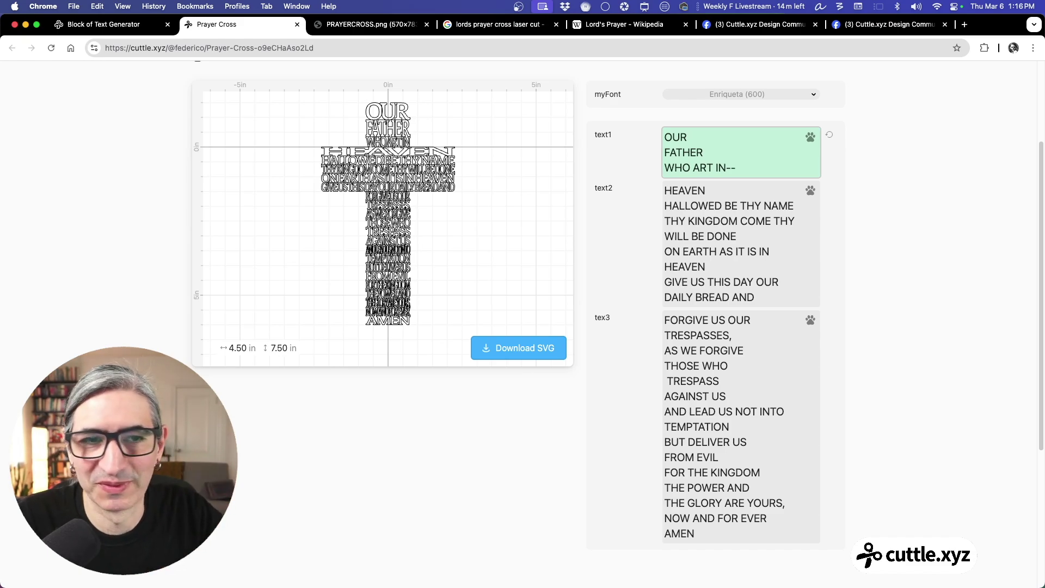
# Check the reference image again and append ++++ to the first HEAVEN line in text2
pyautogui.click(380, 24)
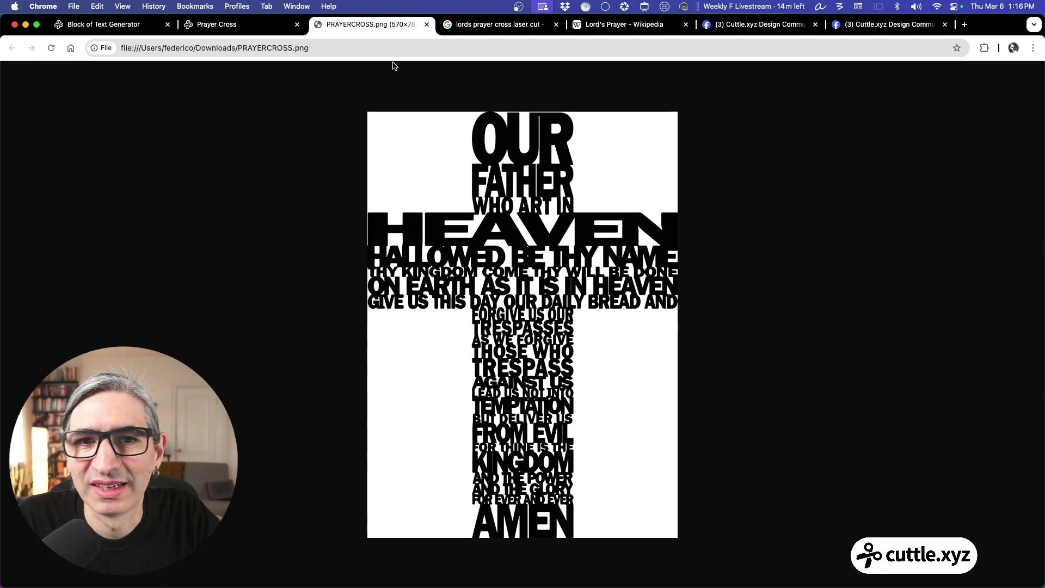
pyautogui.click(218, 25)
pyautogui.click(726, 190)
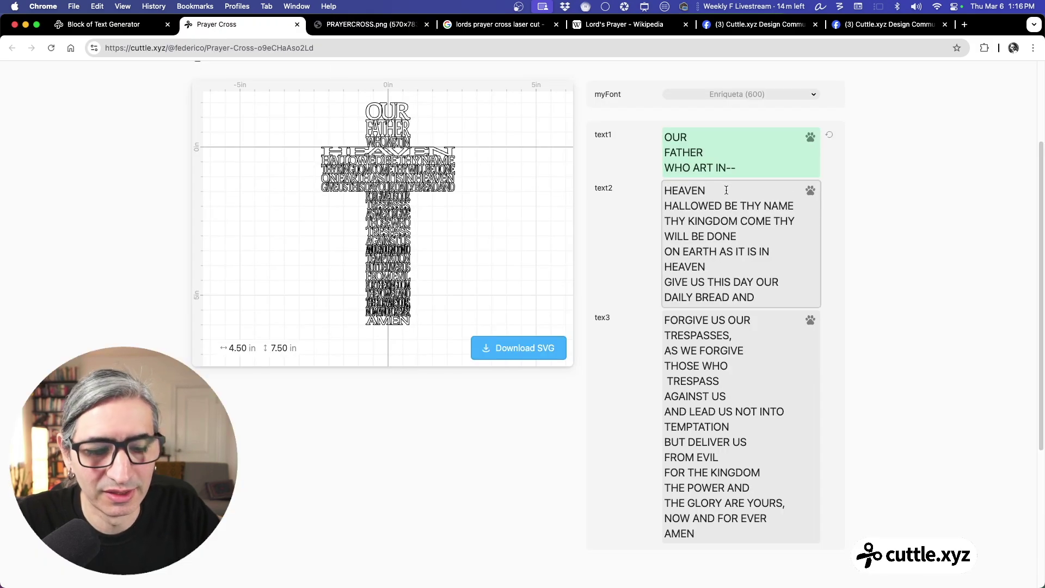
pyautogui.write('=')
pyautogui.press('BackSpace')
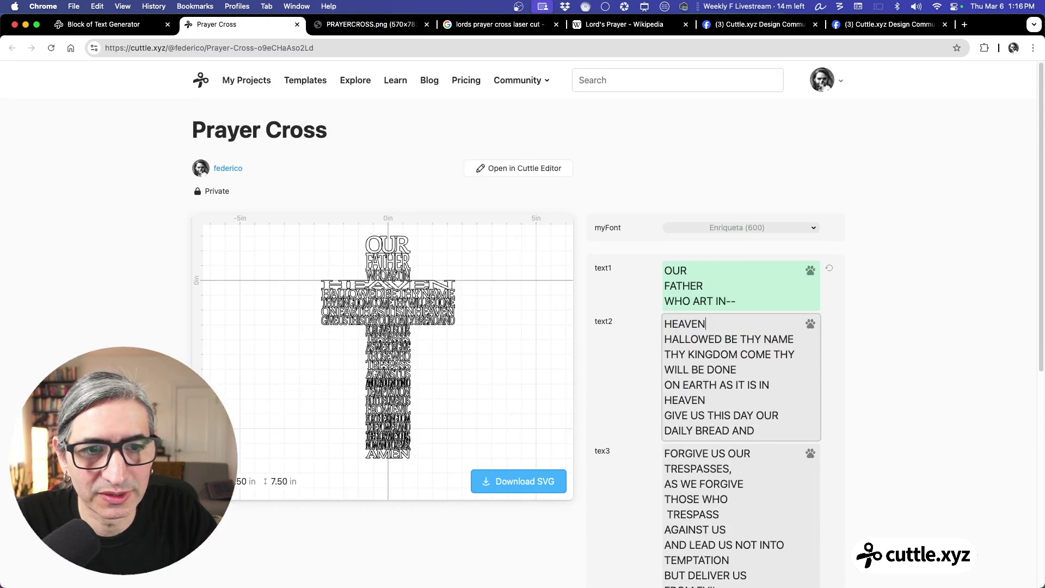
pyautogui.scroll(-5, 659, 147)
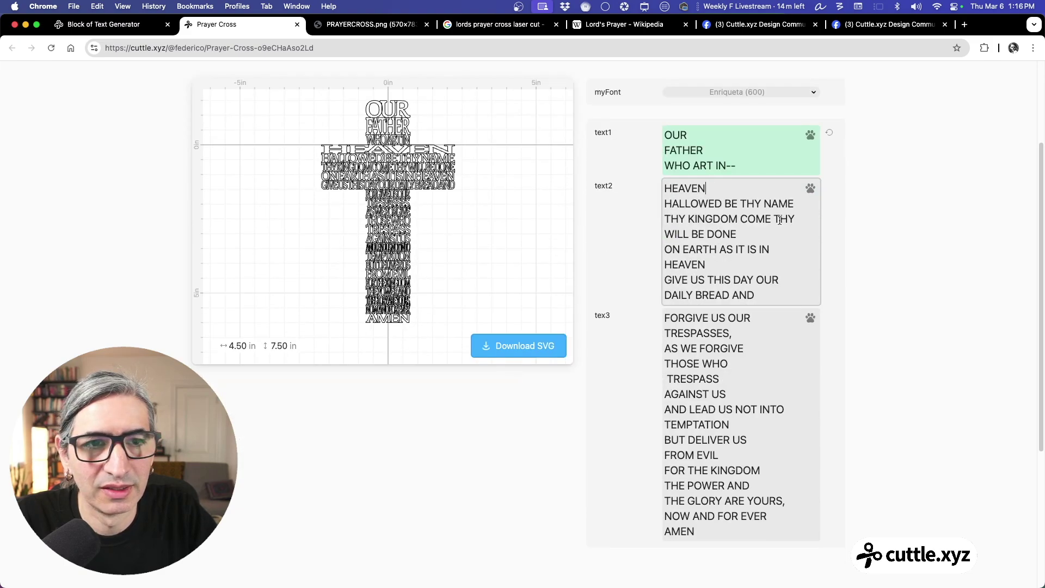
pyautogui.write('++++')
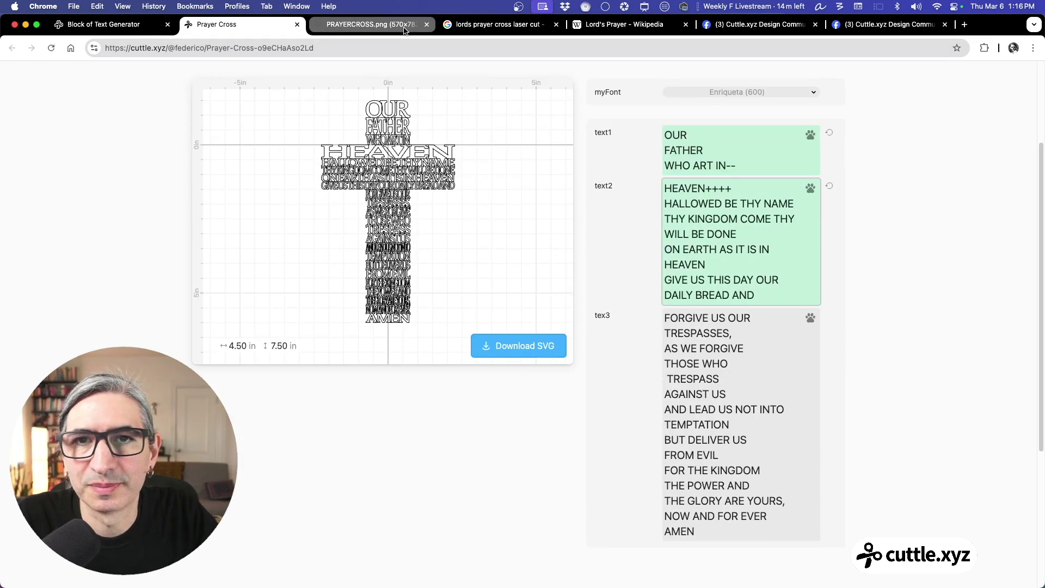
# Append ++++ to the HALLOWED BE THY NAME line in text2, checking the line heights against PRAYERCROSS.png
pyautogui.click(381, 28)
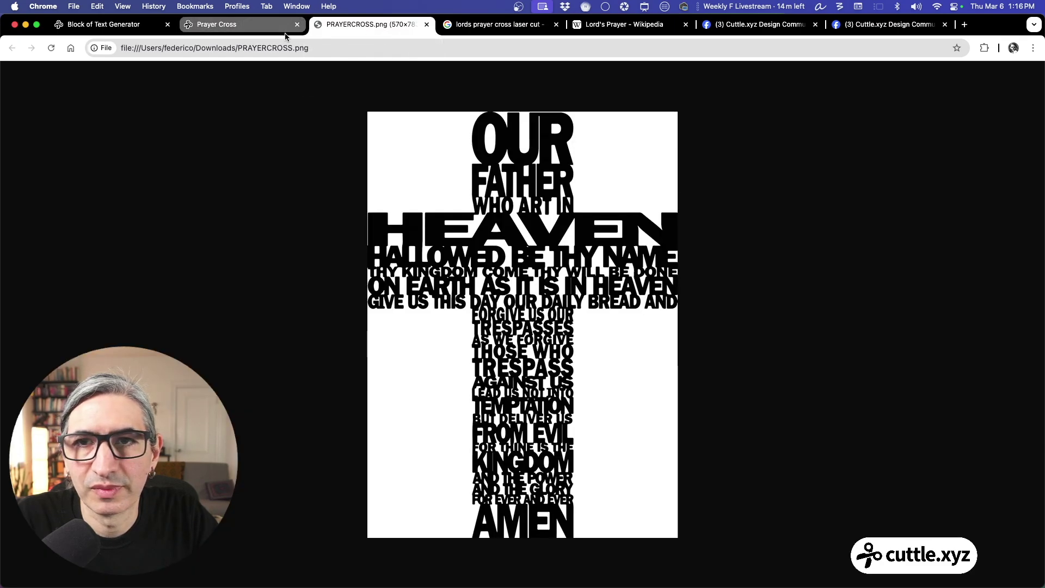
pyautogui.click(250, 31)
pyautogui.click(795, 202)
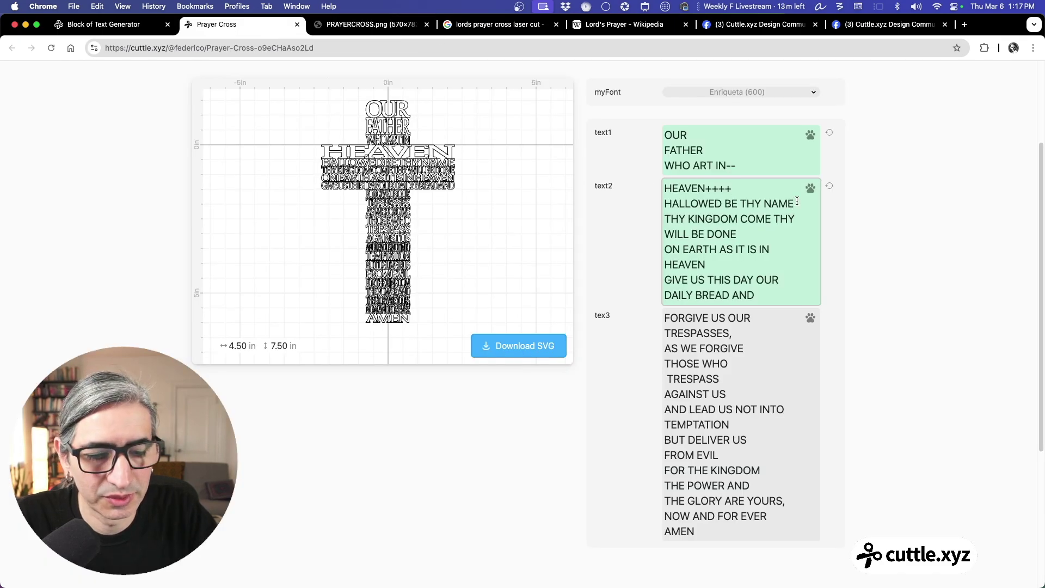
pyautogui.write('++++')
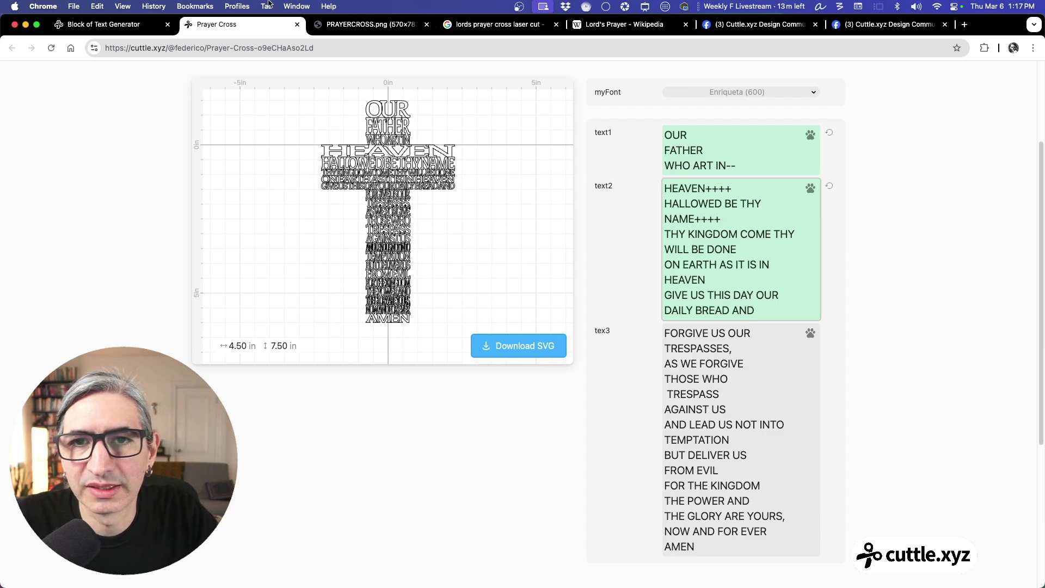
pyautogui.click(374, 24)
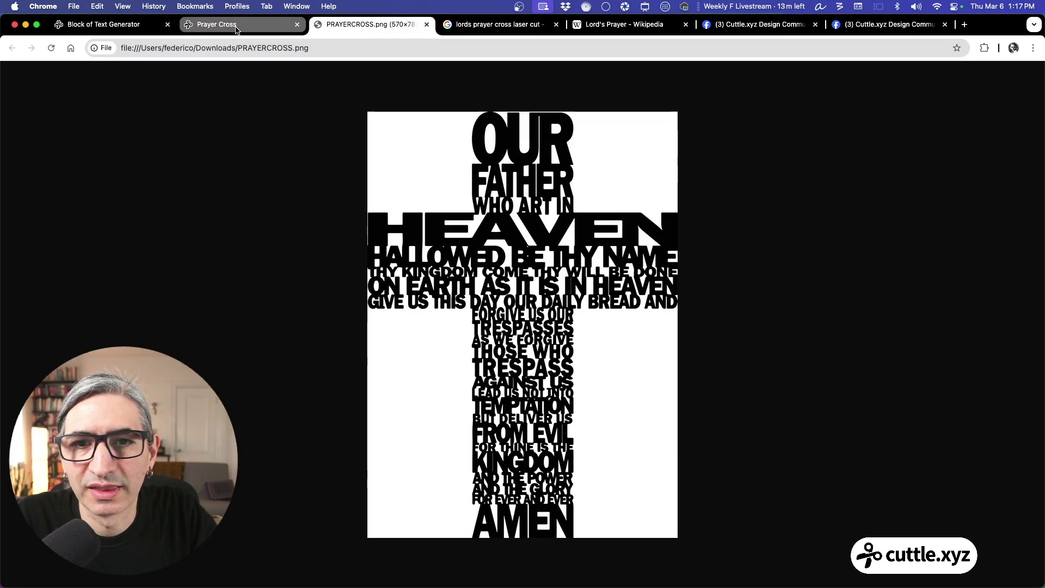
# Put the second HEAVEN on its own line in text2 and append +++ to the ON EARTH AS IT IS IN line
pyautogui.click(237, 28)
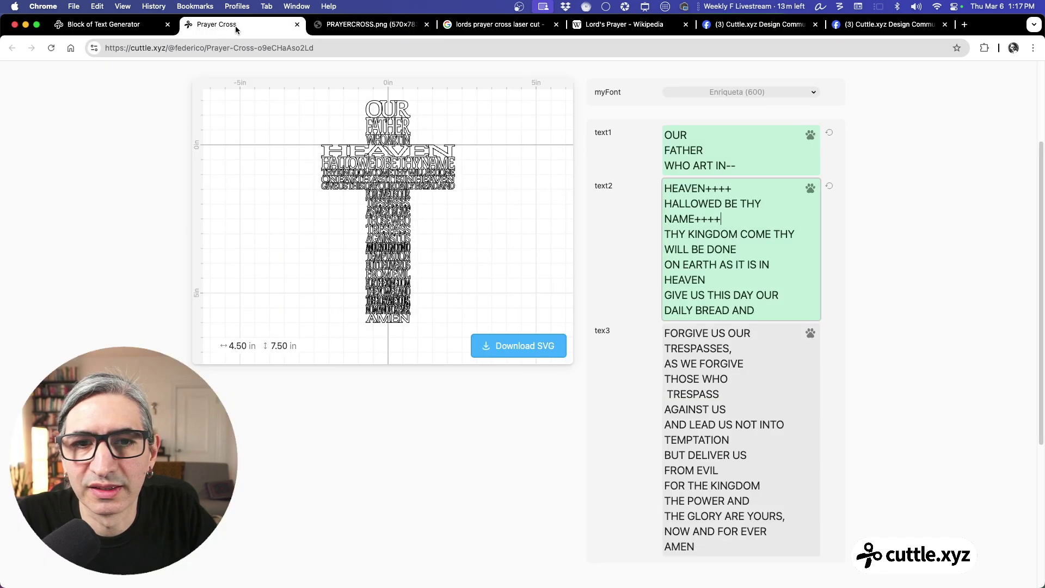
pyautogui.click(785, 266)
pyautogui.press('Delete')
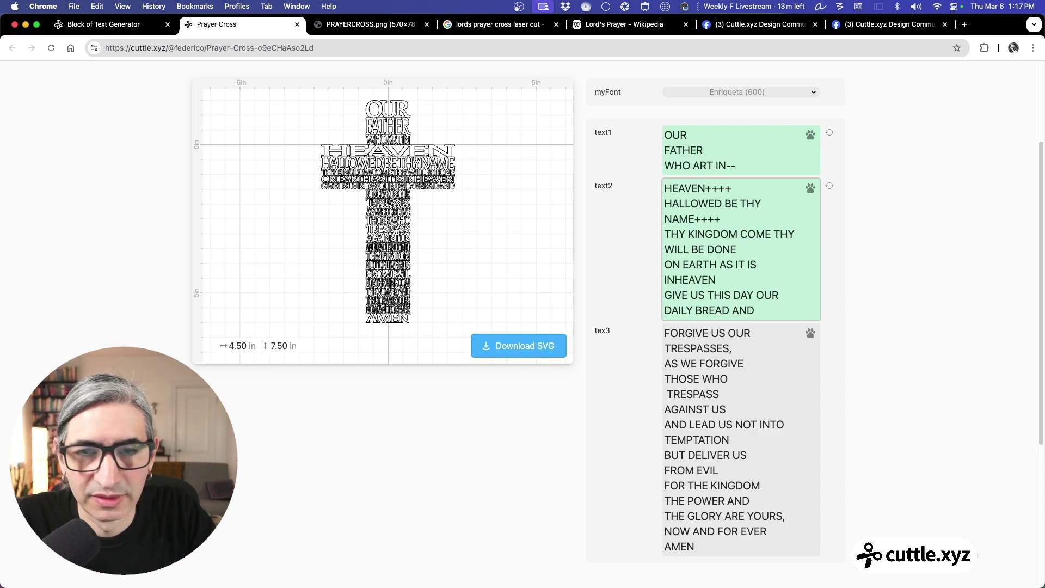
pyautogui.write('+++')
pyautogui.press('BackSpace')
pyautogui.press('BackSpace')
pyautogui.press('BackSpace')
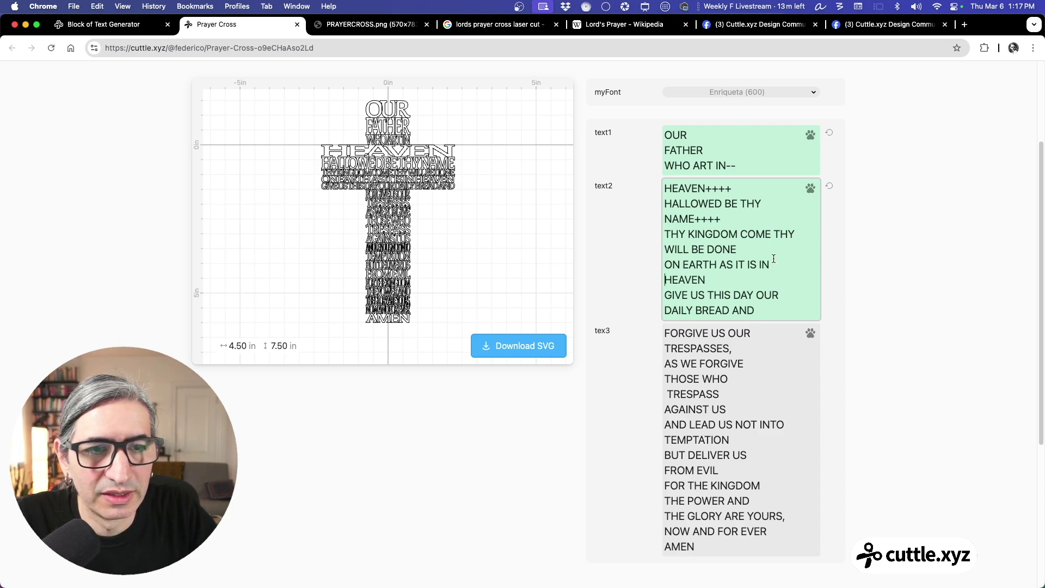
pyautogui.press('BackSpace')
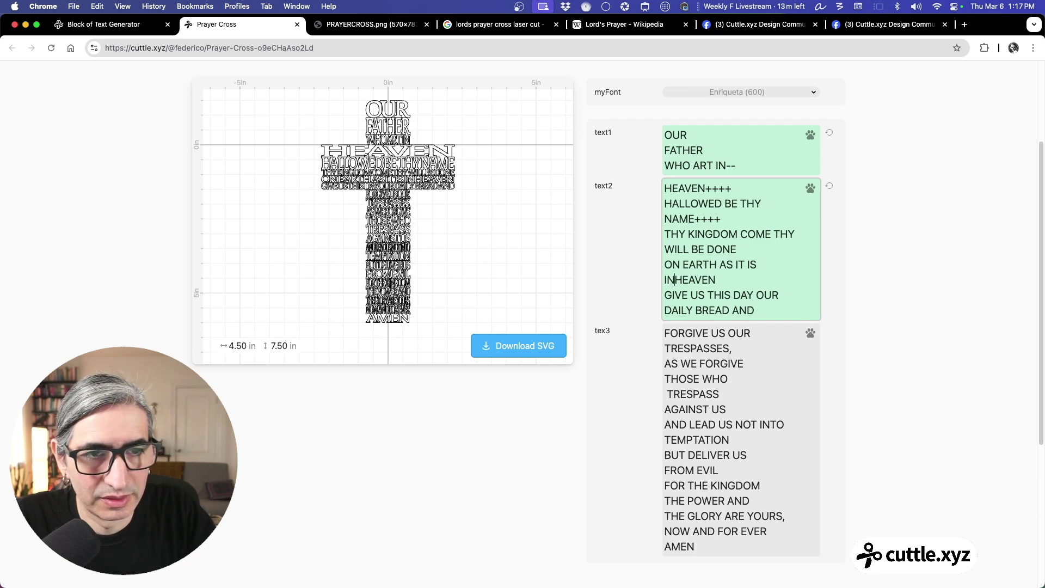
pyautogui.press('Return')
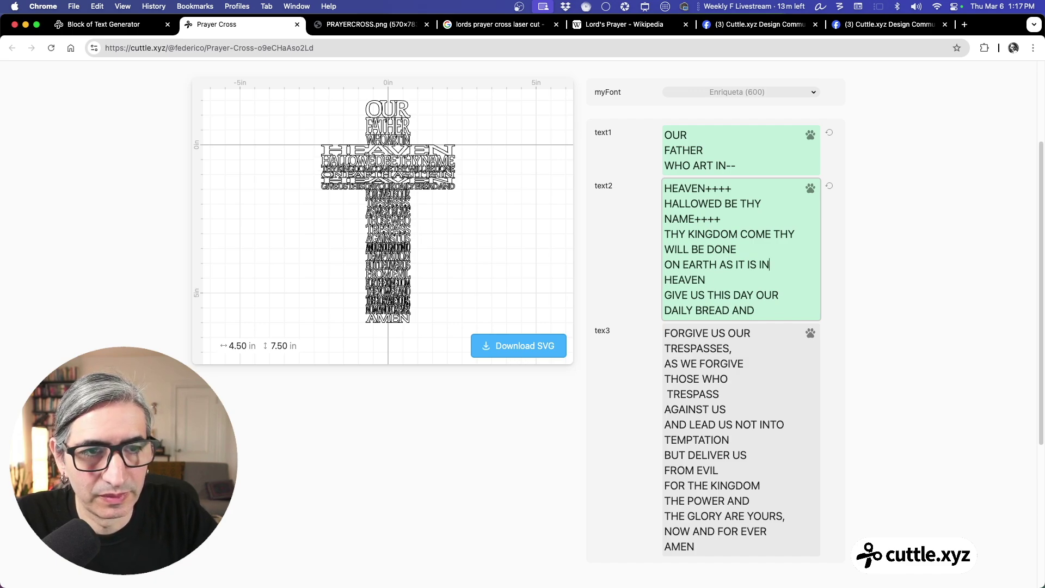
pyautogui.write('+++')
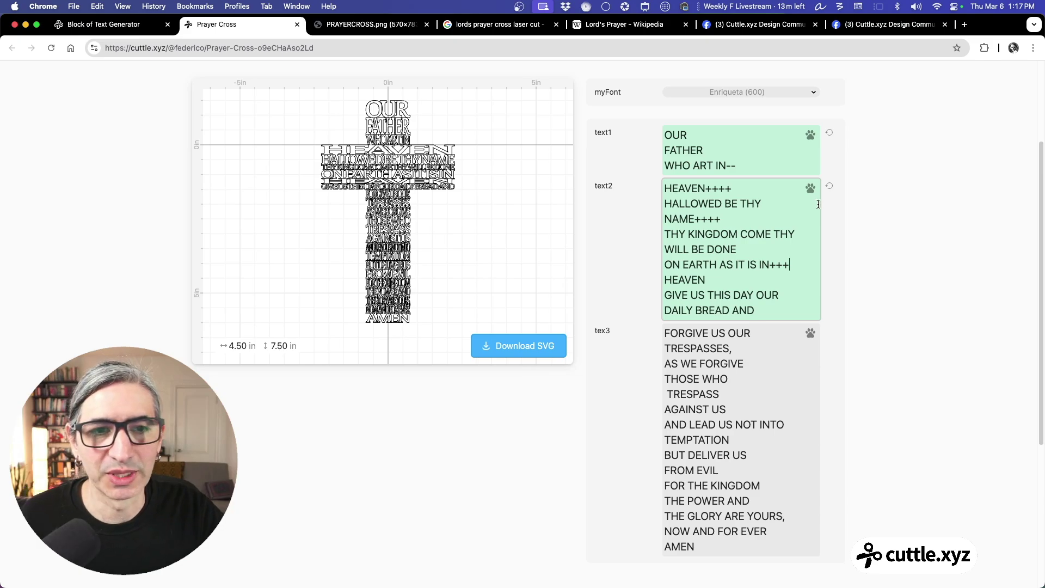
# Check the line heights in PRAYERCROSS.png and replace the trailing space after TRESPASS in tex3 with ++++
pyautogui.click(373, 25)
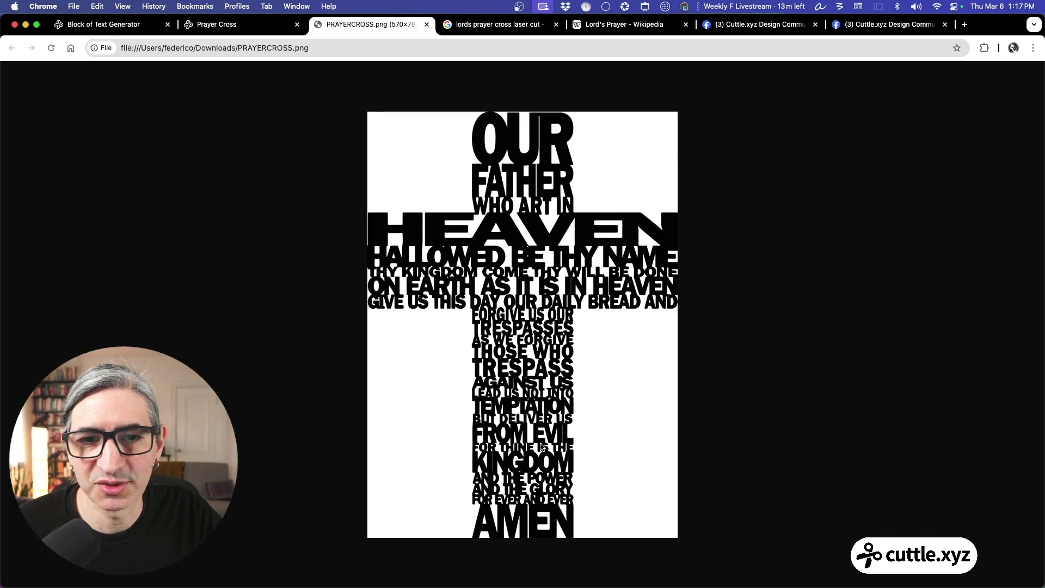
pyautogui.click(224, 24)
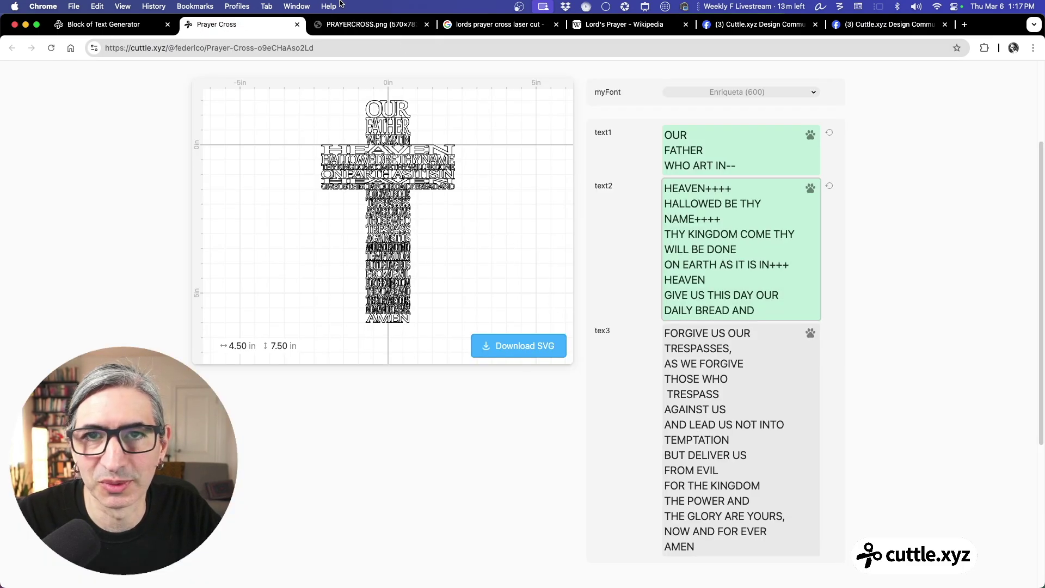
pyautogui.click(352, 25)
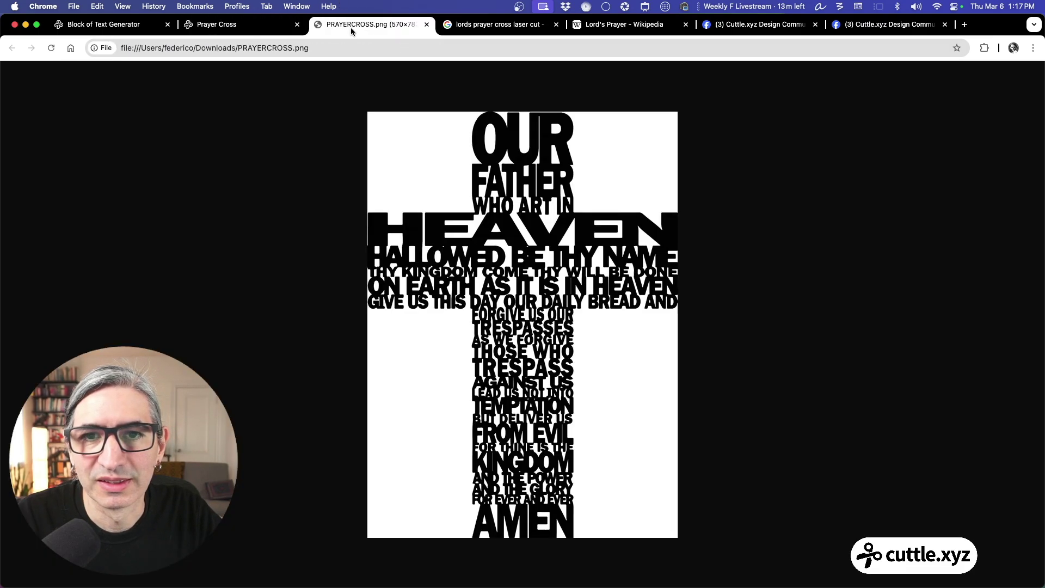
pyautogui.click(197, 22)
pyautogui.click(737, 400)
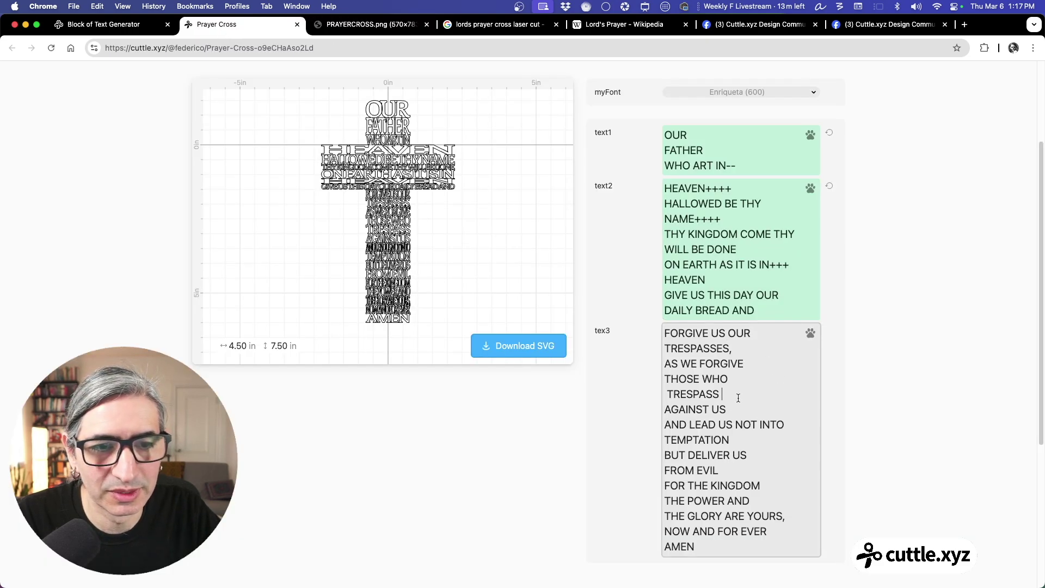
pyautogui.press('BackSpace')
pyautogui.write('++++')
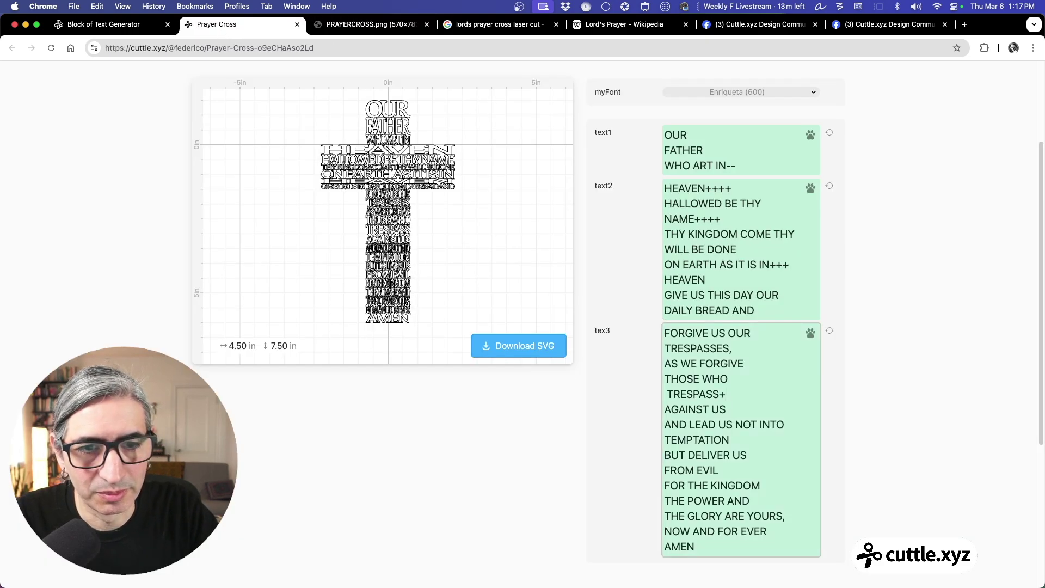
# Check the reference image and split FOR THE KINGDOM in tex3 so KINGDOM sits on its own line
pyautogui.click(374, 22)
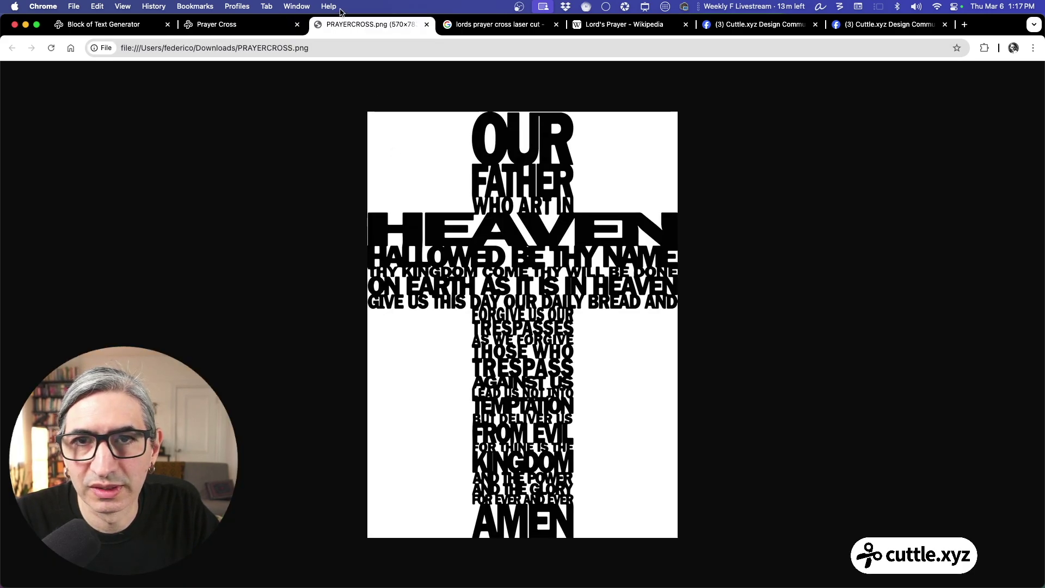
pyautogui.click(228, 24)
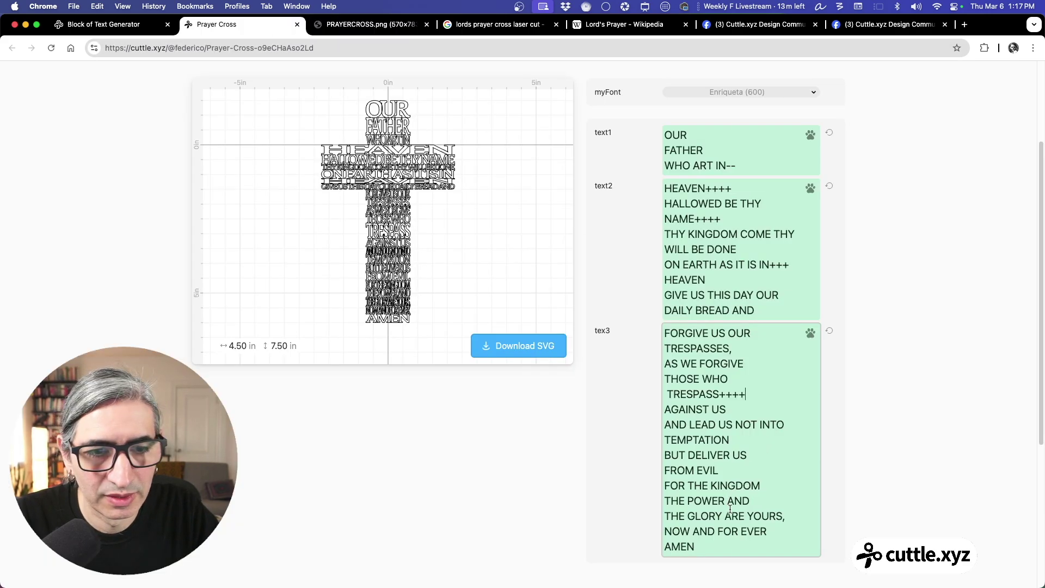
pyautogui.click(712, 485)
pyautogui.press('Return')
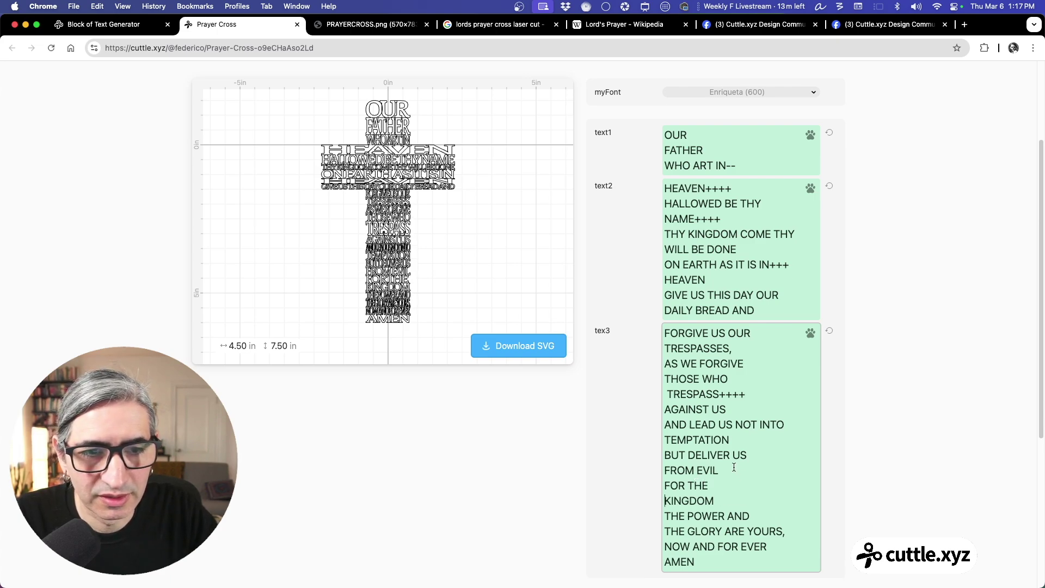
# Split AND LEAD US NOT INTO before NOT INTO in tex3 and append +++ to the KINGDOM line
pyautogui.click(736, 424)
pyautogui.press('Return')
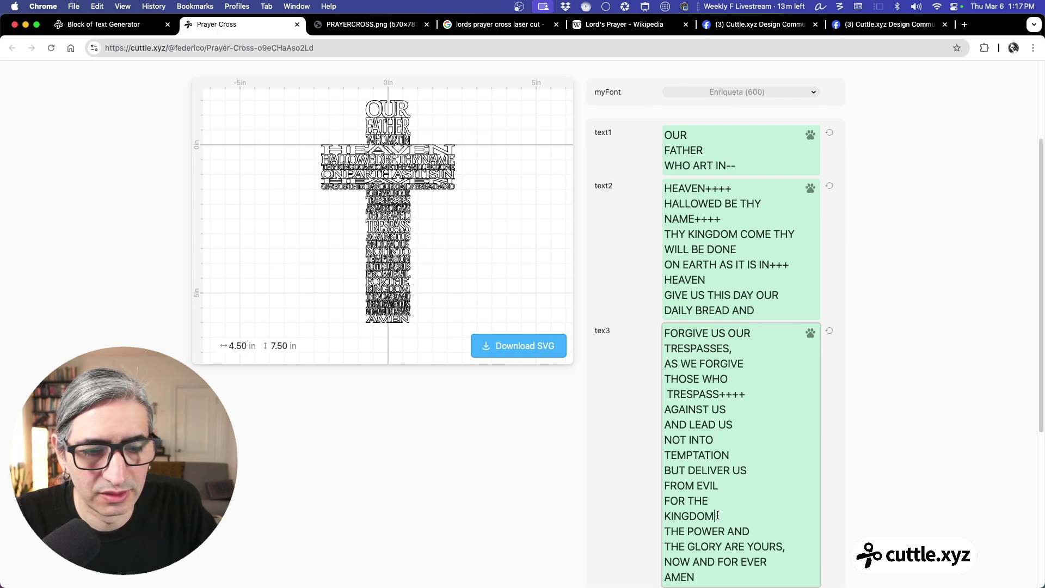
pyautogui.write('+++')
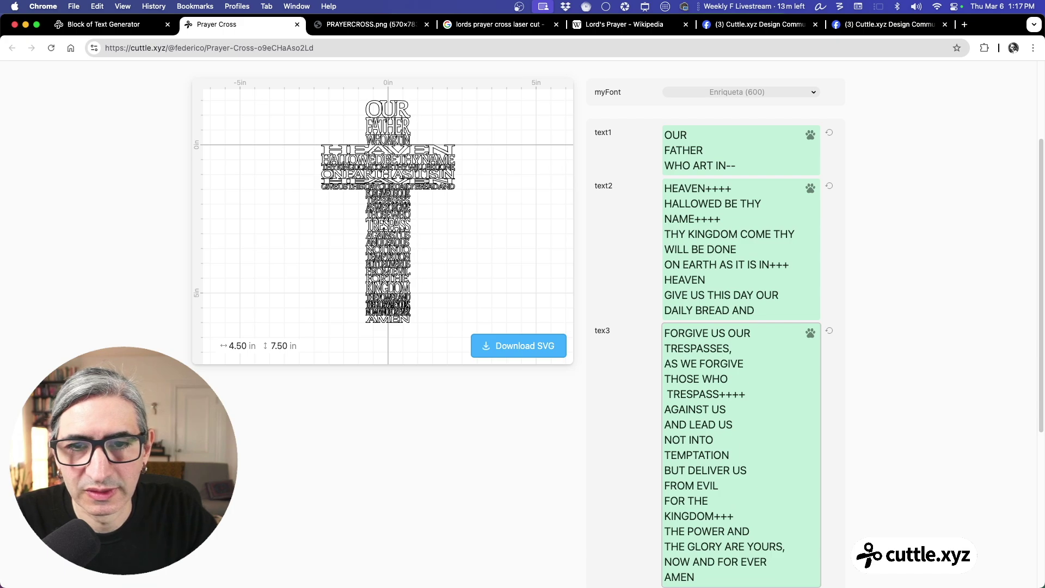
# Split THE GLORY ARE YOURS, in tex3 so YOURS, starts a new line
pyautogui.scroll(-2, 712, 512)
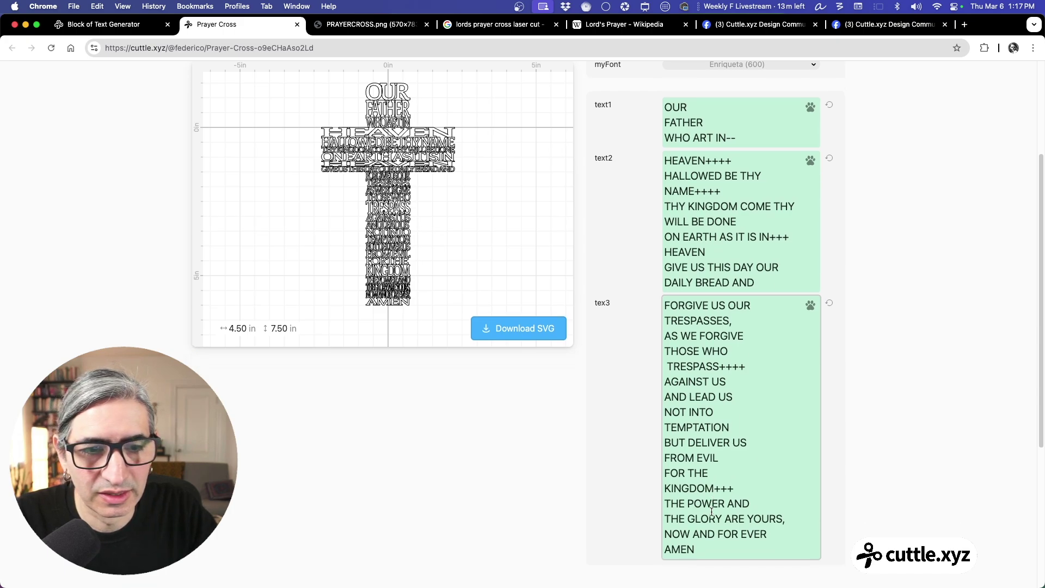
pyautogui.click(748, 518)
pyautogui.press('Return')
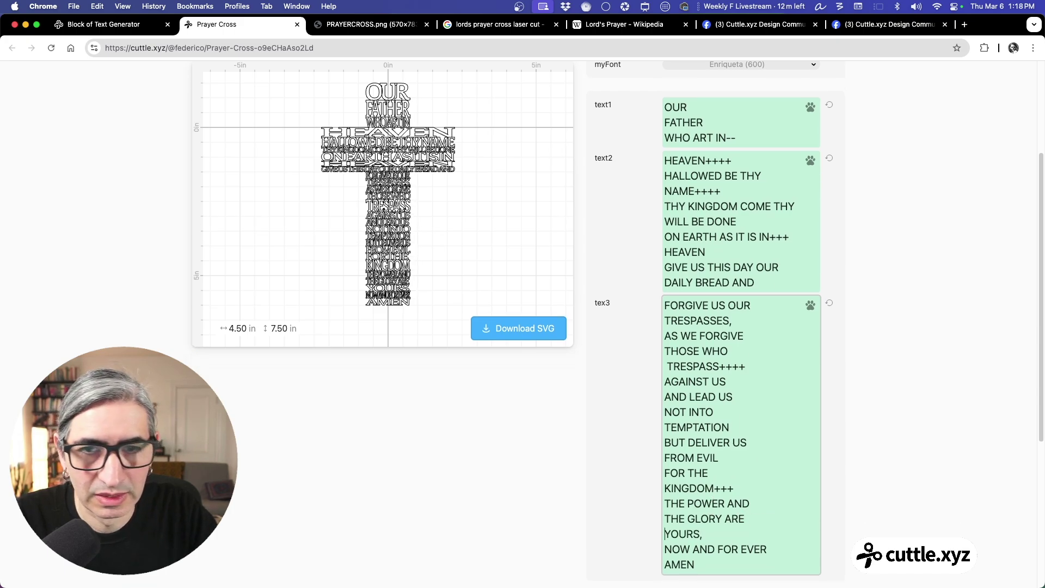
# Append +++++ to the AMEN line in tex3 and split NOW AND FOR EVER before FOR EVER
pyautogui.click(694, 565)
pyautogui.write('+++++')
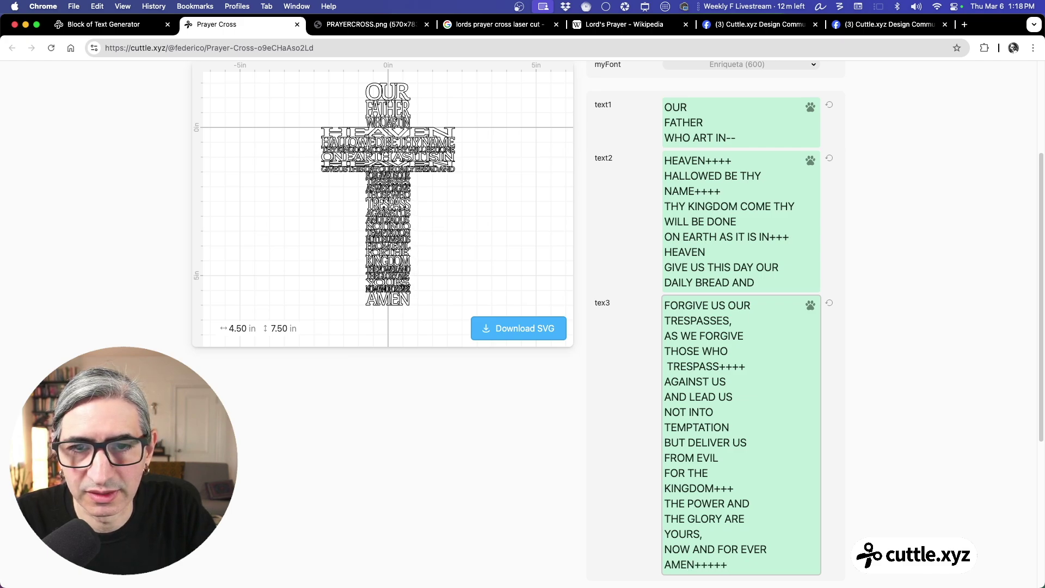
pyautogui.click(720, 548)
pyautogui.press('Return')
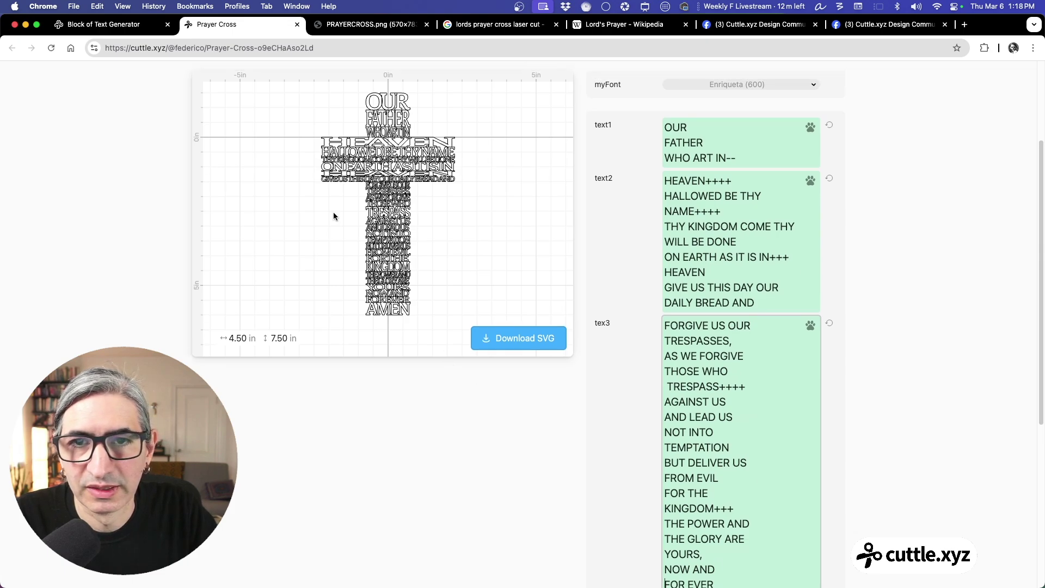
pyautogui.scroll(1, 333, 211)
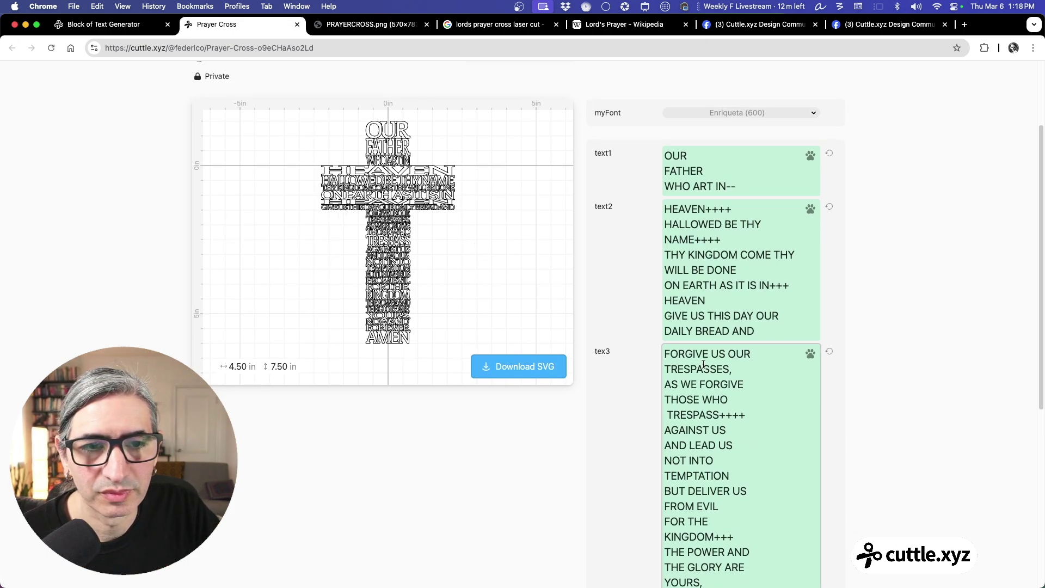
# Compare the cross preview and its text lines with PRAYERCROSS.png, the Facebook group post and the Block of Text Generator example
pyautogui.click(361, 26)
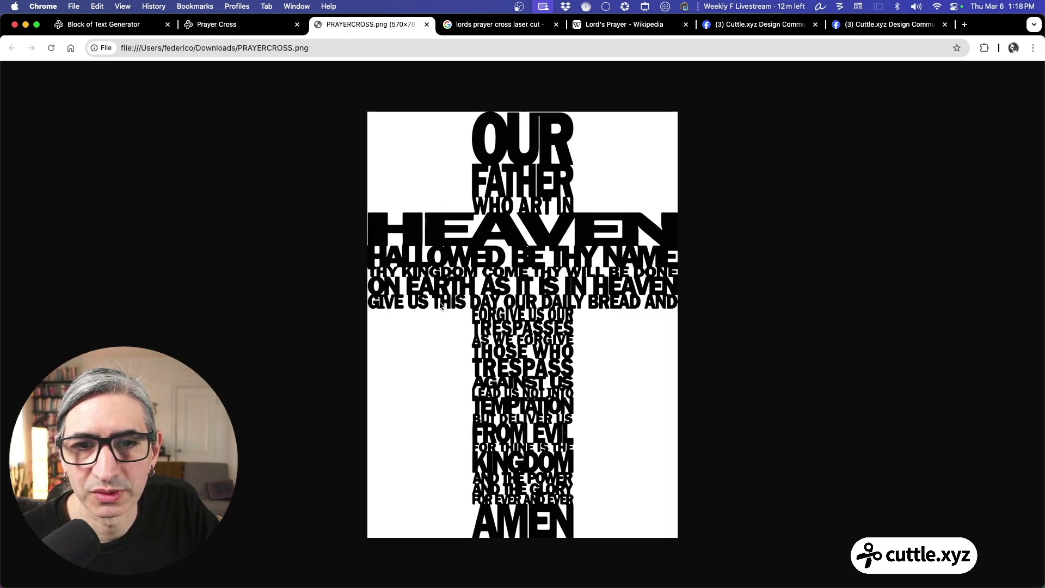
pyautogui.click(760, 24)
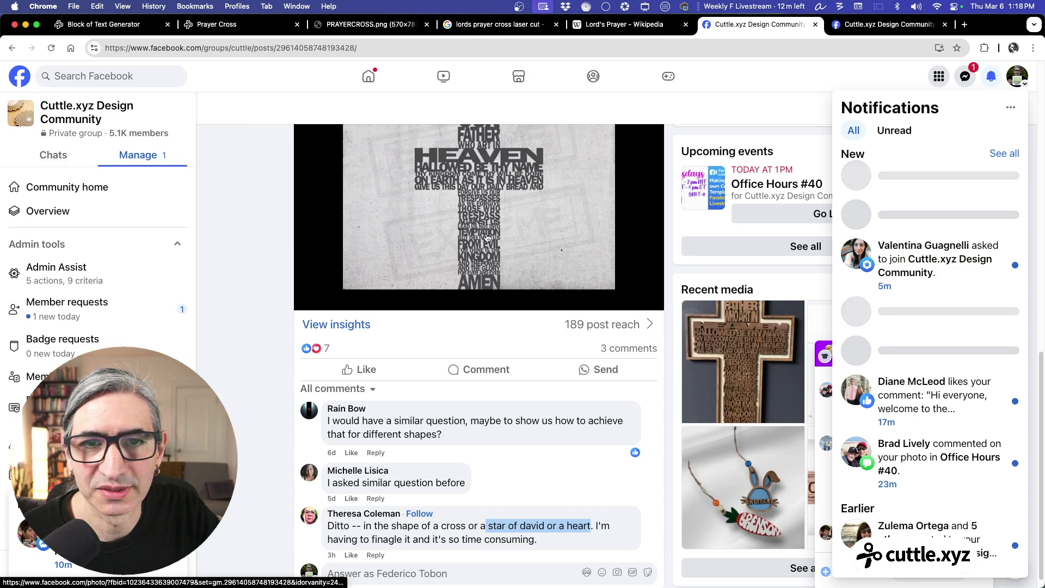
pyautogui.click(261, 26)
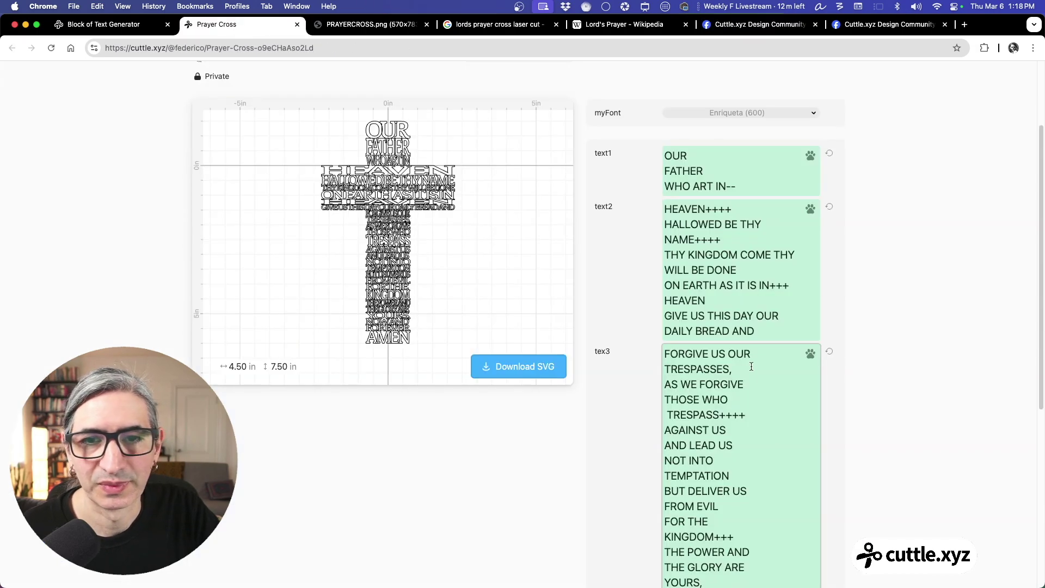
pyautogui.scroll(1, 573, 351)
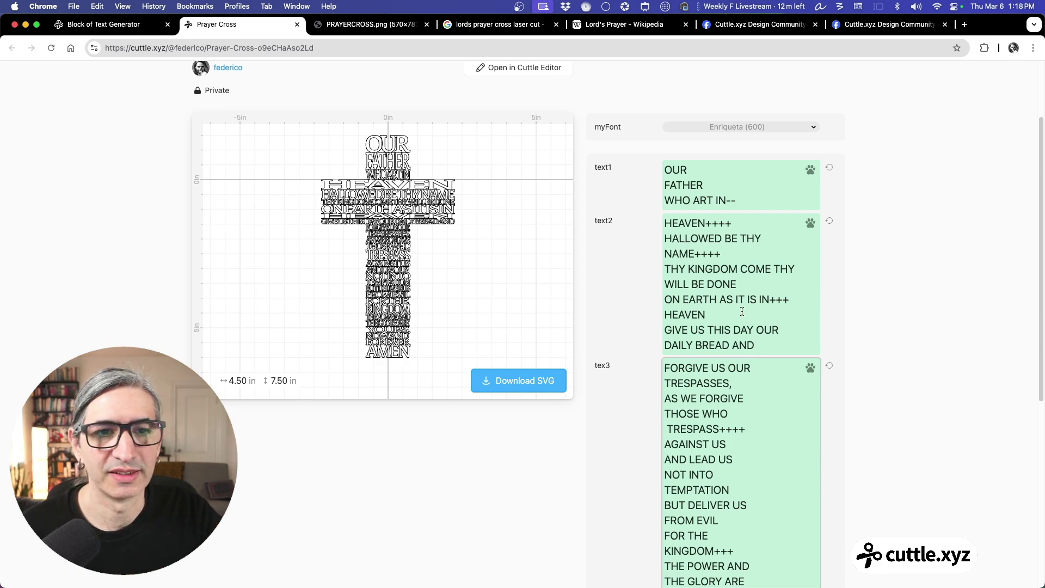
pyautogui.scroll(-3, 742, 311)
pyautogui.scroll(2, 743, 319)
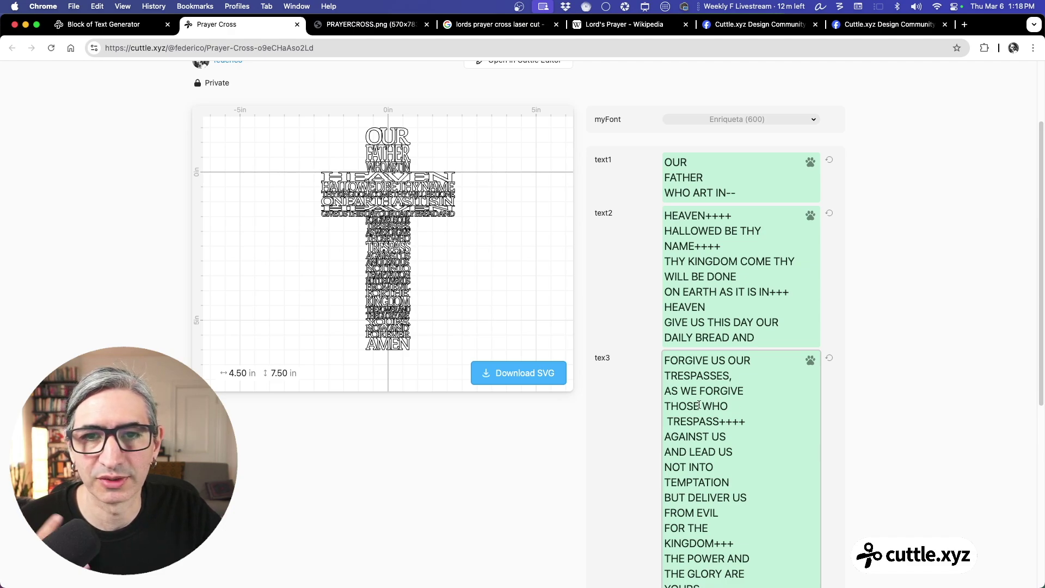
pyautogui.scroll(-5, 533, 332)
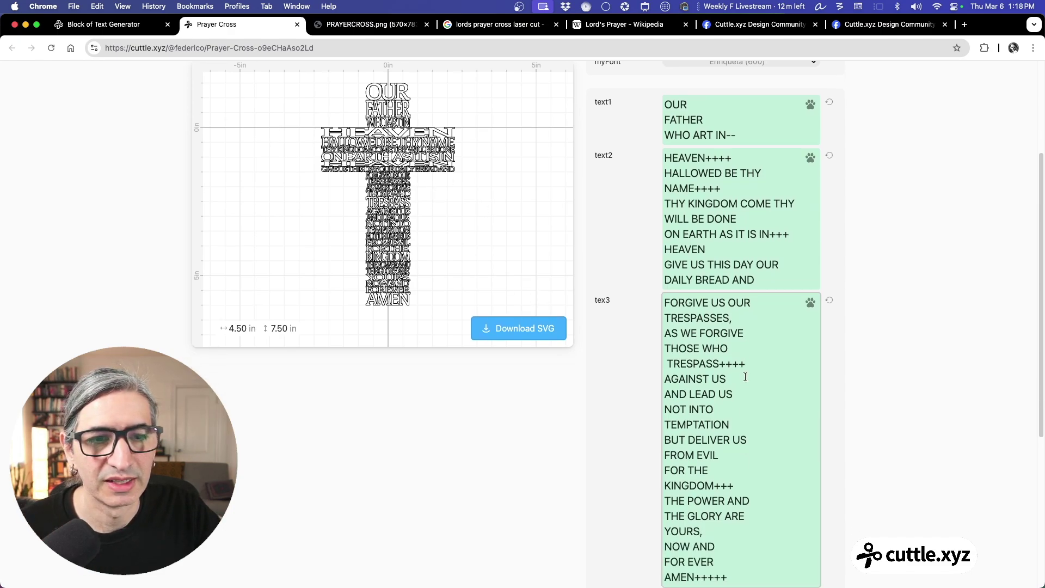
pyautogui.scroll(5, 720, 401)
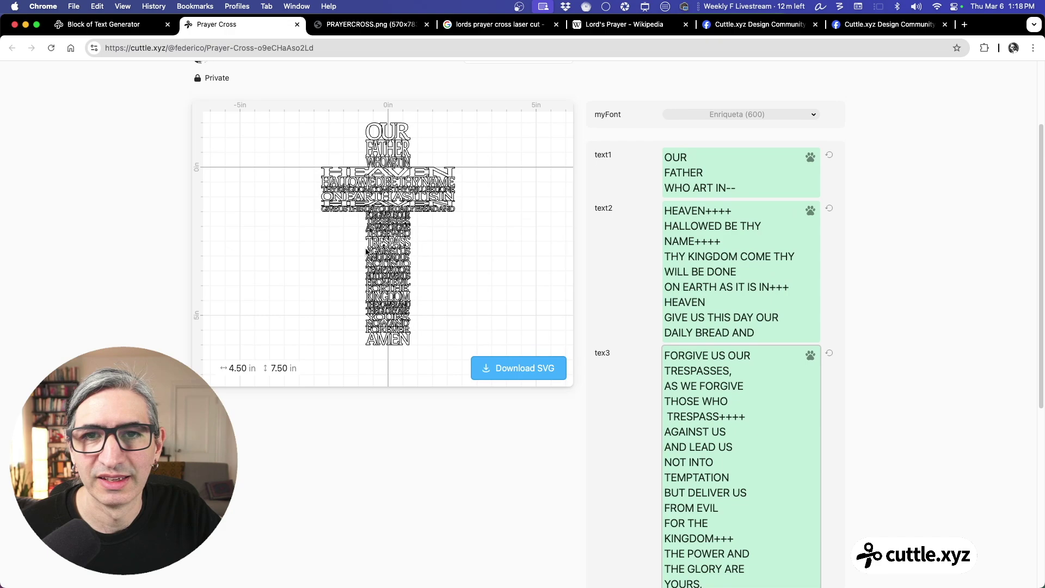
pyautogui.scroll(-2, 368, 254)
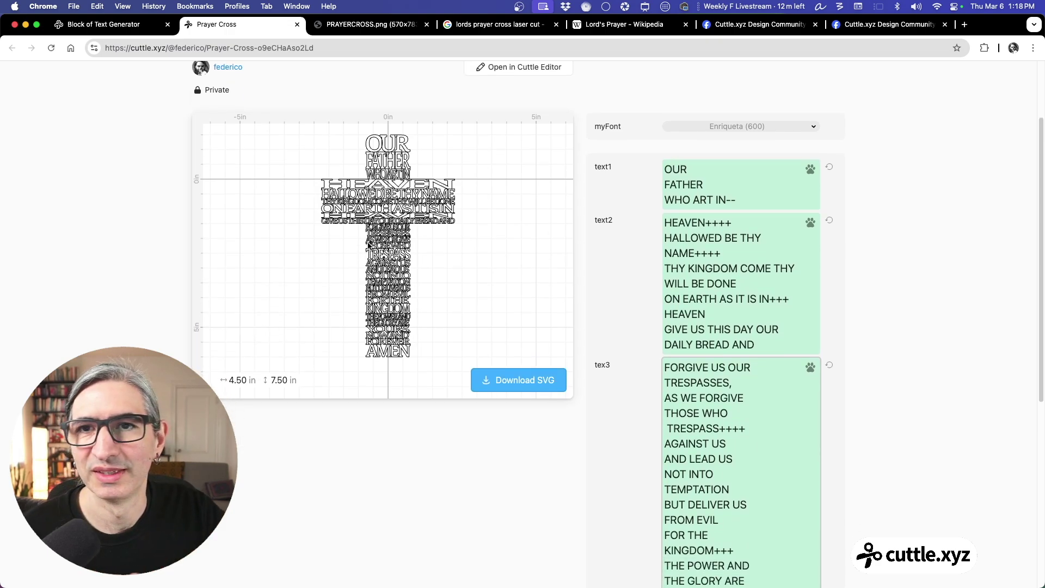
pyautogui.click(117, 26)
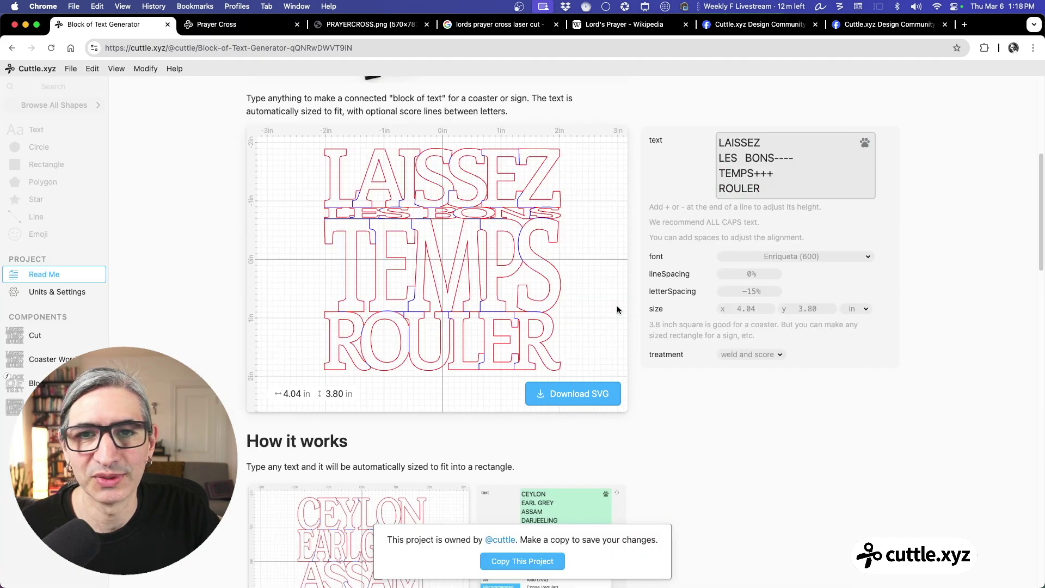
pyautogui.click(213, 25)
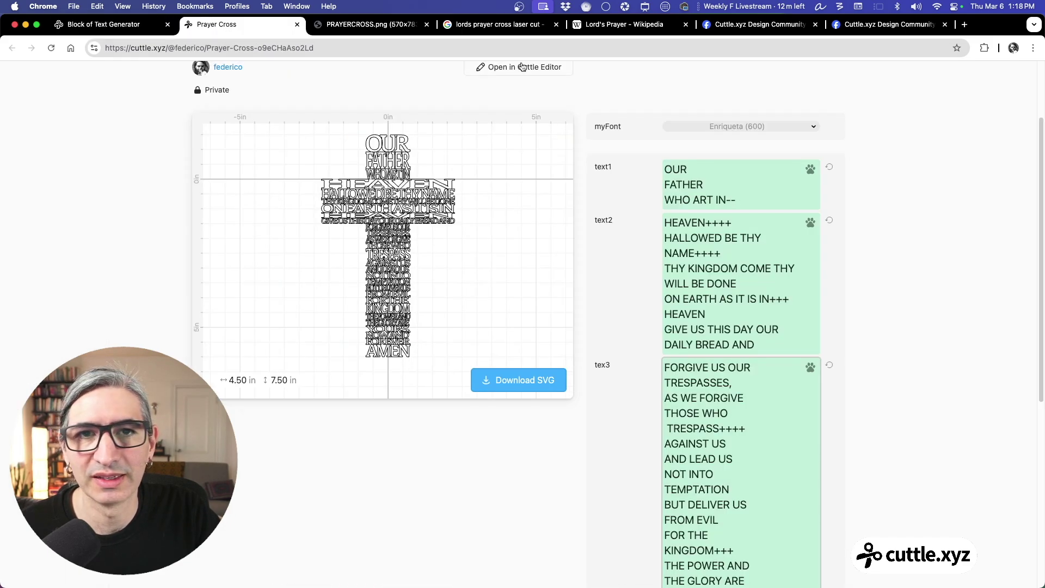
# Open the project in the Cuttle Editor, keeping the changed text parameters, and select the cross's three text blocks
pyautogui.click(522, 67)
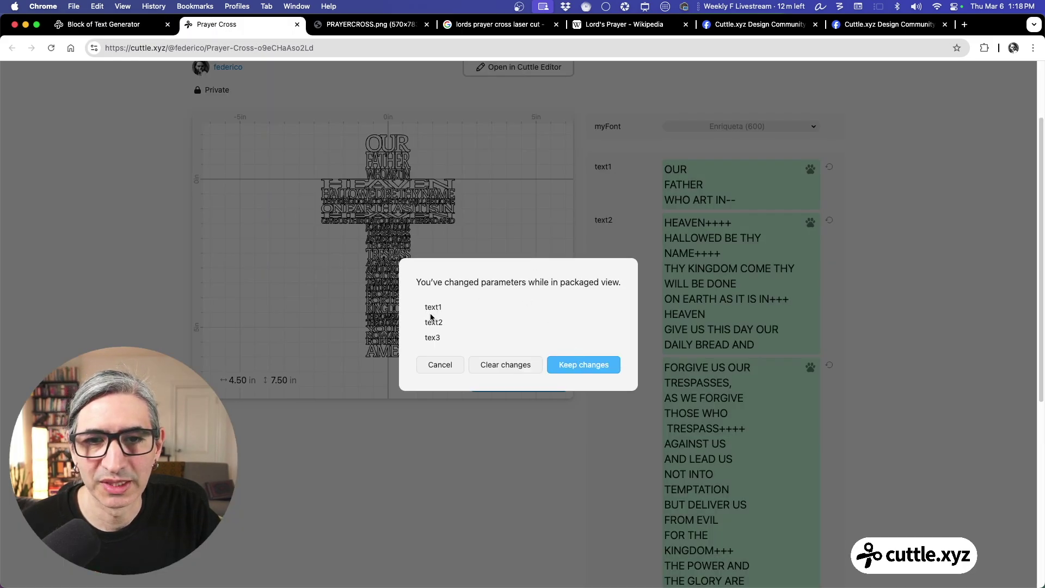
pyautogui.click(586, 365)
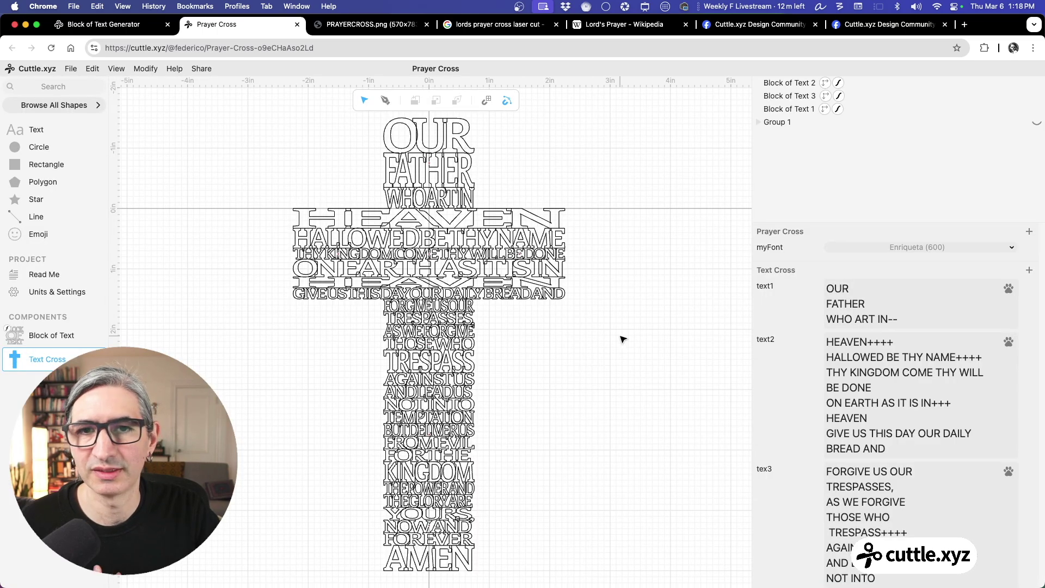
pyautogui.scroll(-5, 623, 339)
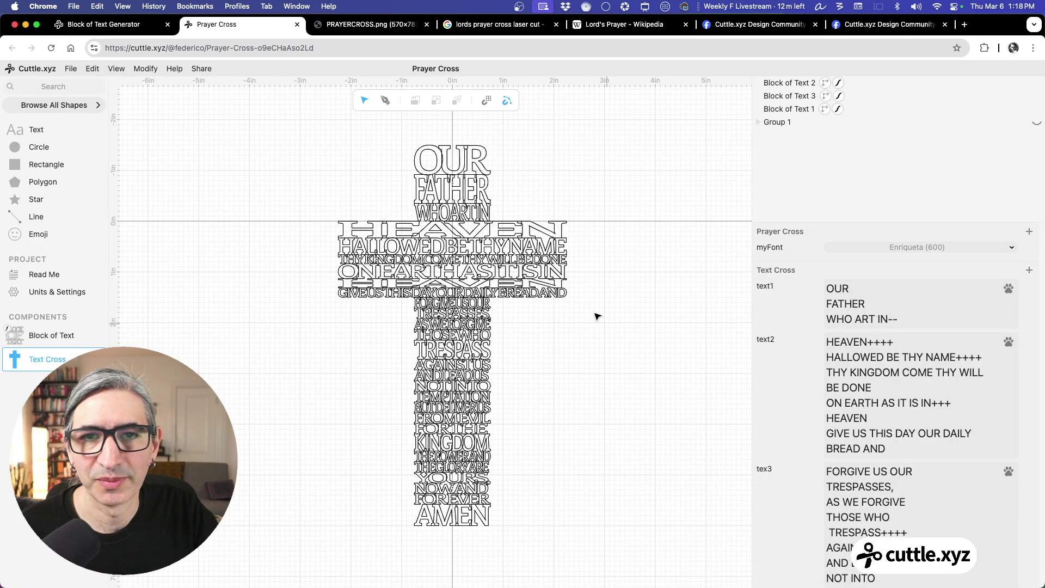
pyautogui.moveTo(303, 133); pyautogui.dragTo(608, 546)
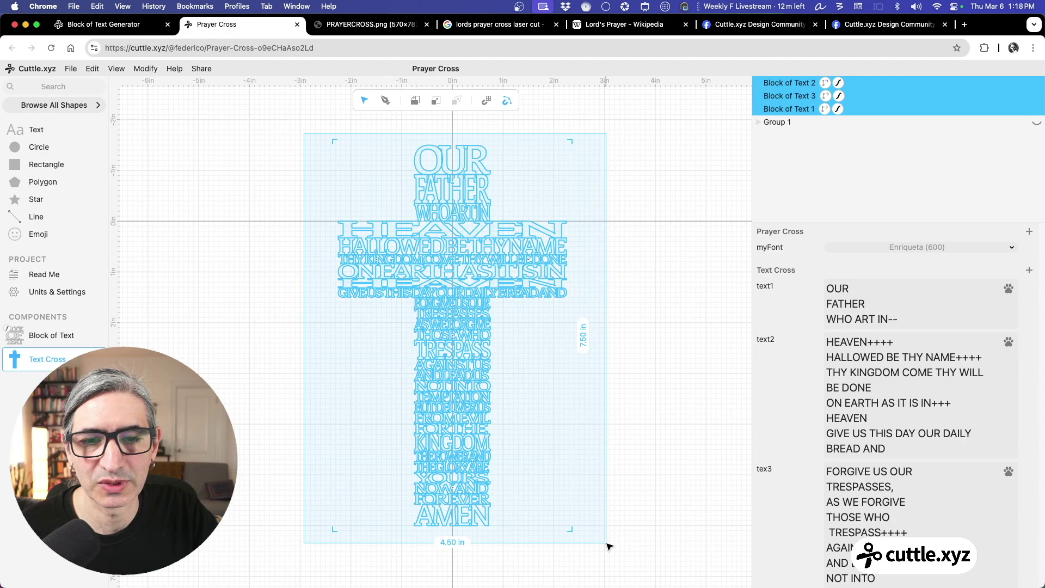
# Set the stroke colour of the cross's three text blocks to red and clear the selection
pyautogui.scroll(-5, 836, 325)
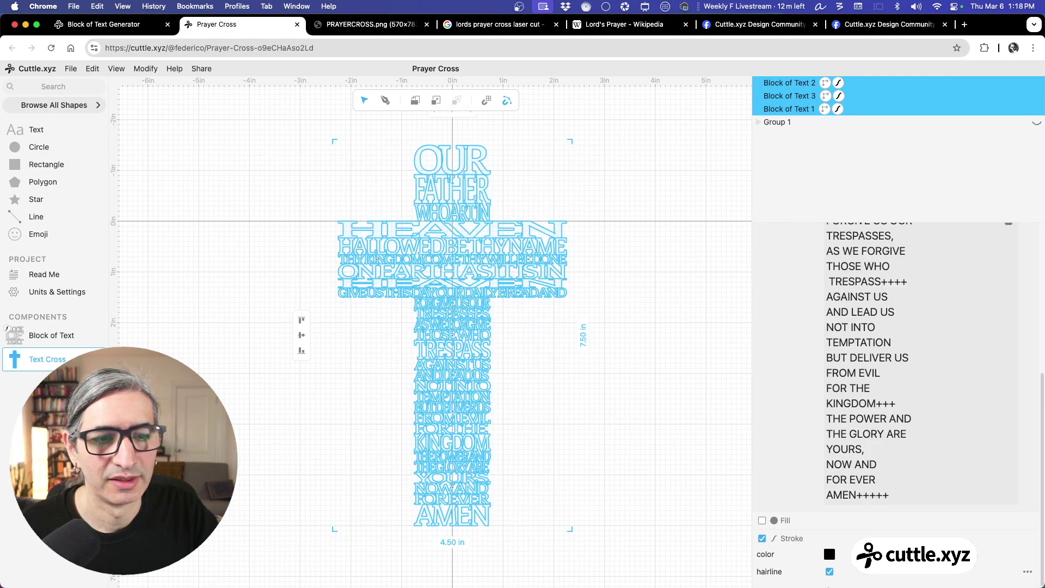
pyautogui.click(829, 553)
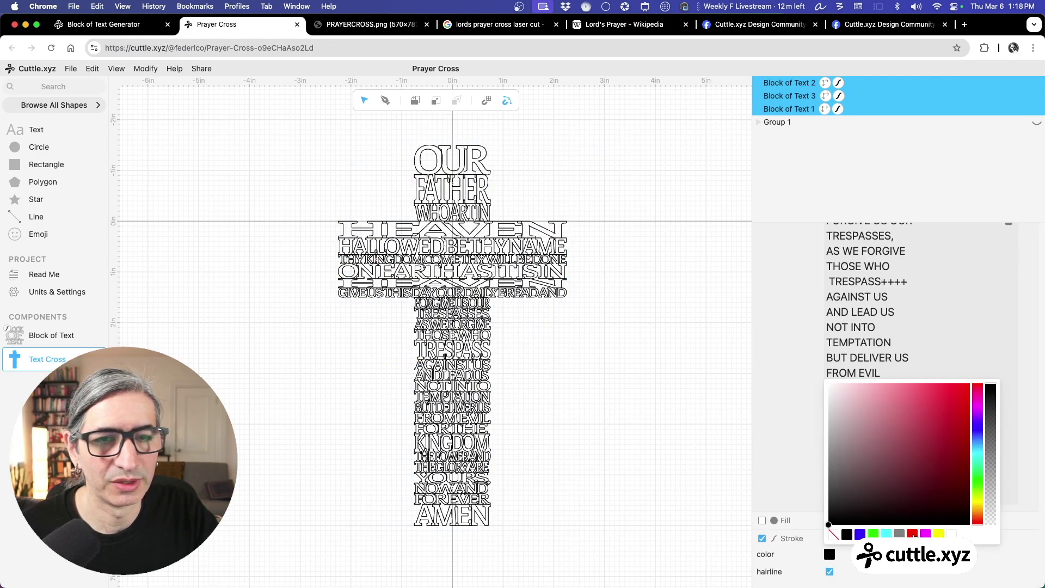
pyautogui.click(913, 534)
pyautogui.click(621, 475)
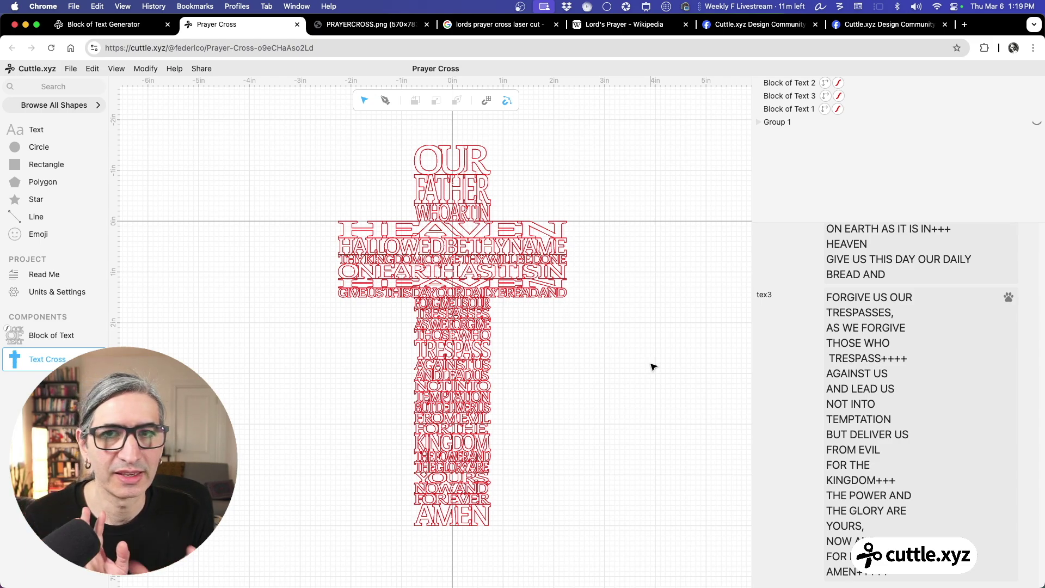
# Examine the score lines between letters in the Block of Text Generator example and compare them with the red cross
pyautogui.click(101, 27)
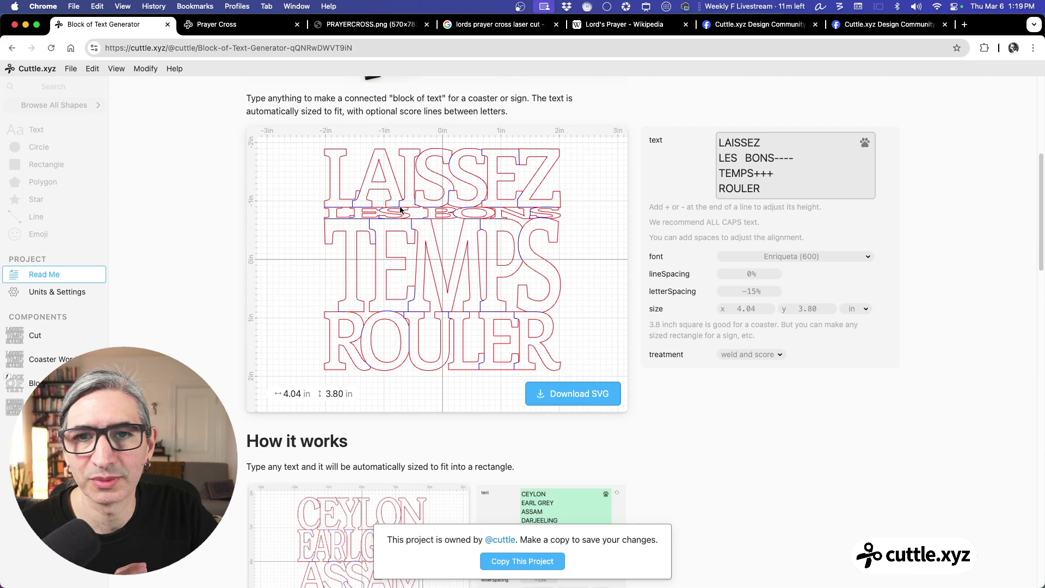
pyautogui.click(245, 24)
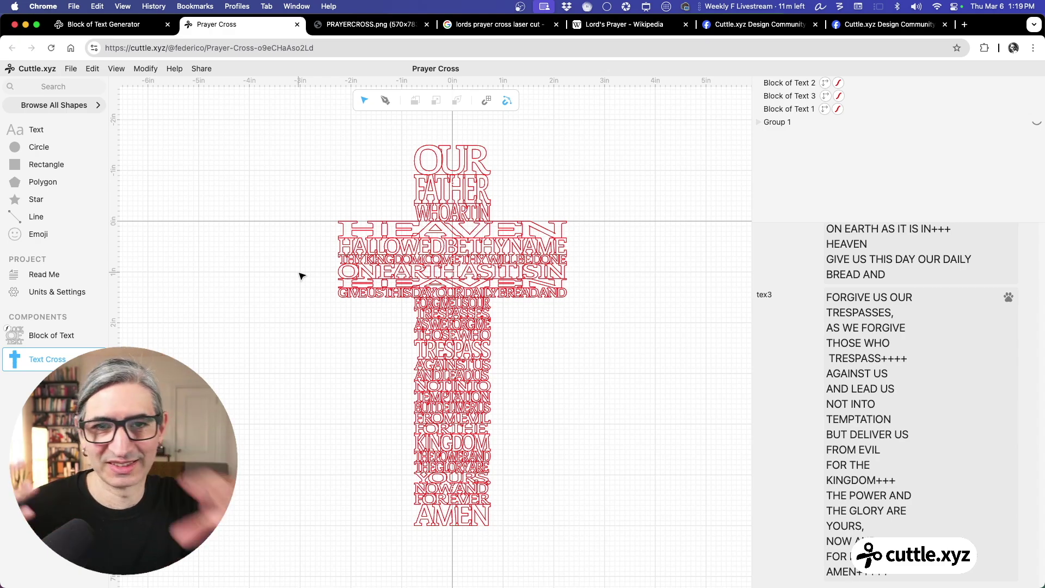
pyautogui.click(435, 284)
pyautogui.click(583, 338)
pyautogui.scroll(-1, 585, 338)
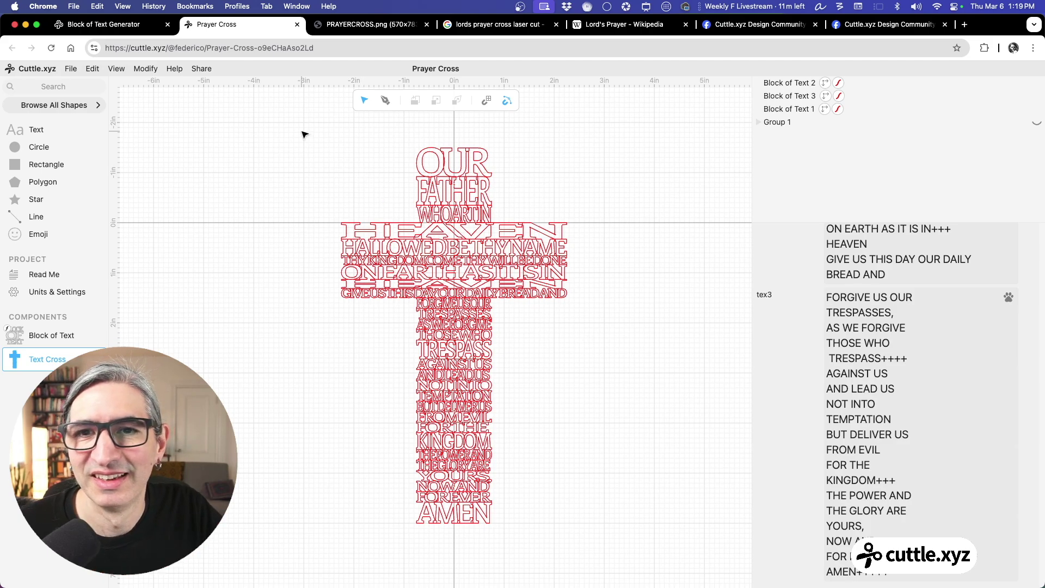
# Apply the Weld And Score modifier to the cross's three text blocks together
pyautogui.moveTo(303, 134); pyautogui.dragTo(637, 544)
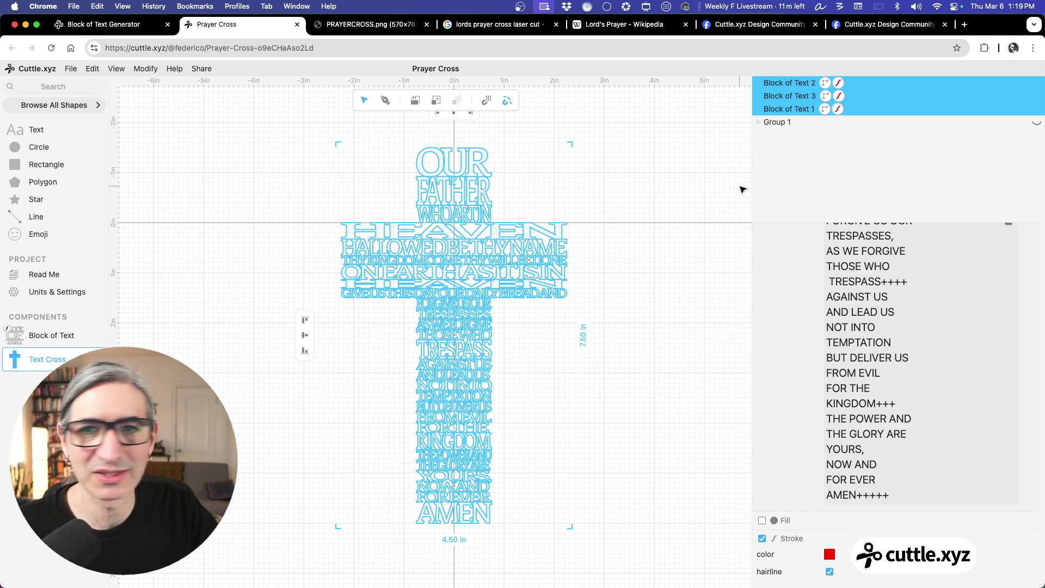
pyautogui.click(149, 74)
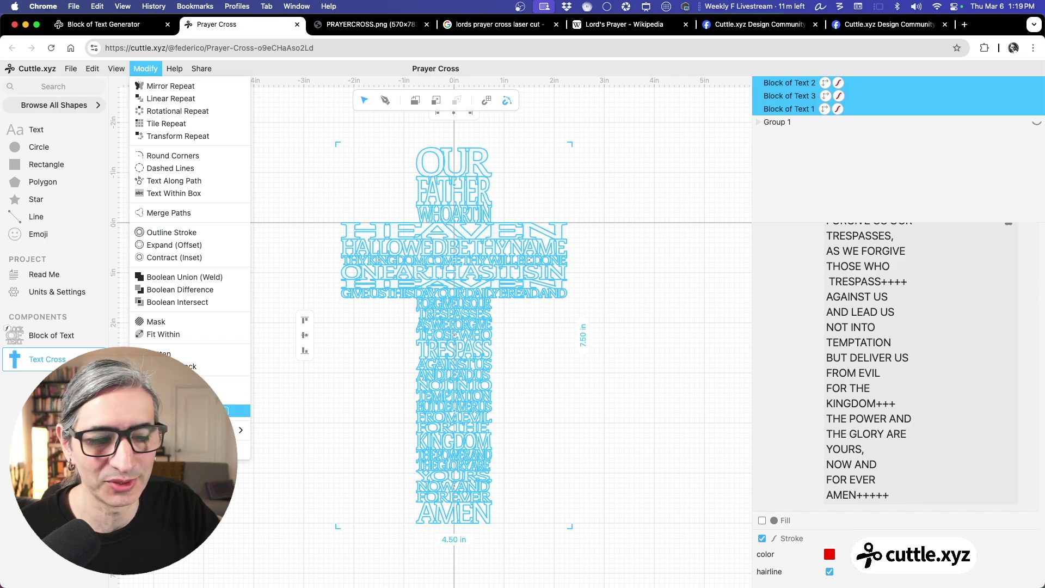
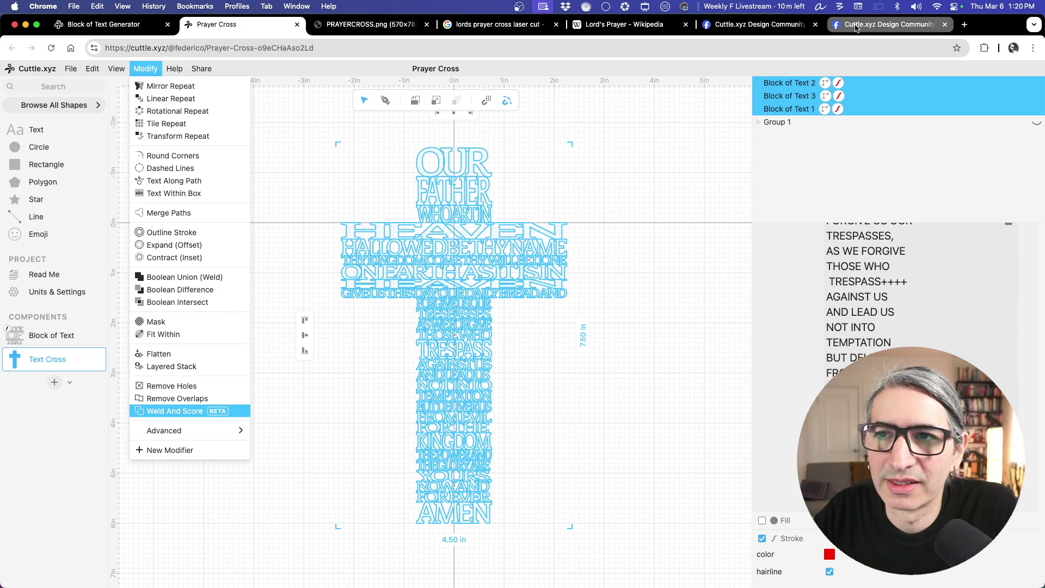
pyautogui.press('Return')
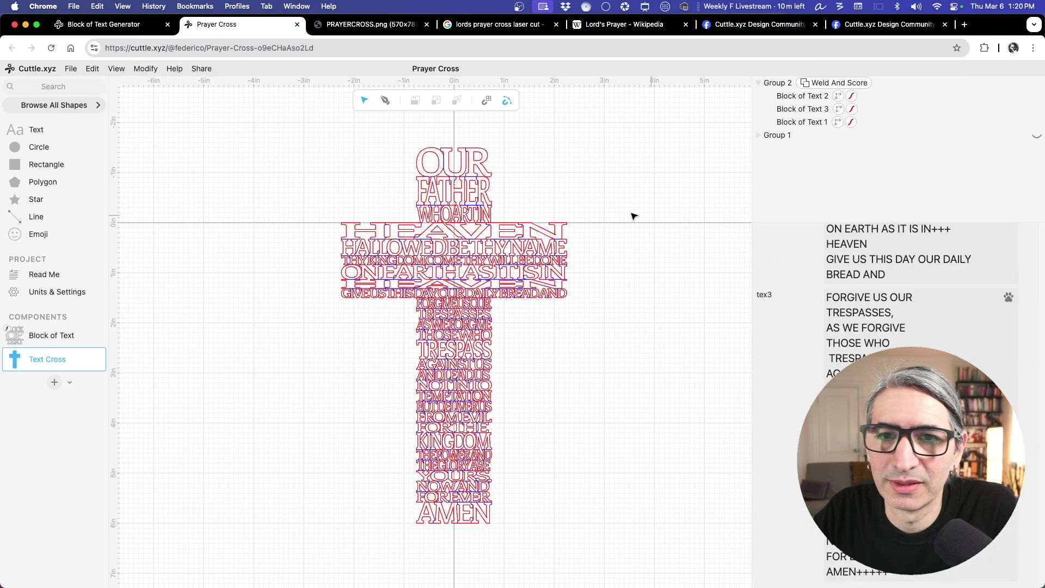
# Examine the welded outlines and score lines where WHO ART IN meets HEAVEN and across the crossbar
pyautogui.scroll(3, 561, 206)
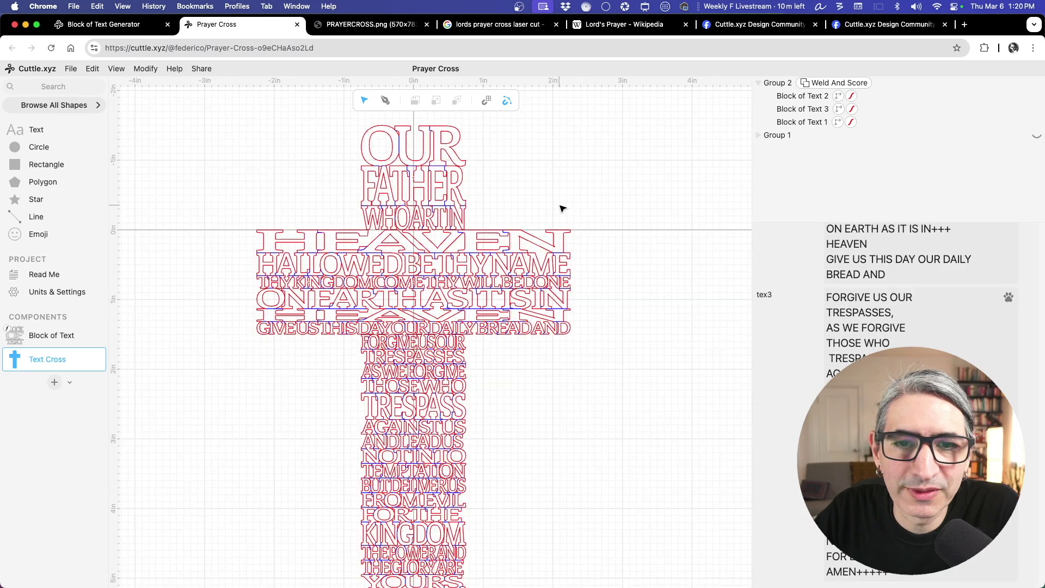
pyautogui.scroll(-3, 566, 206)
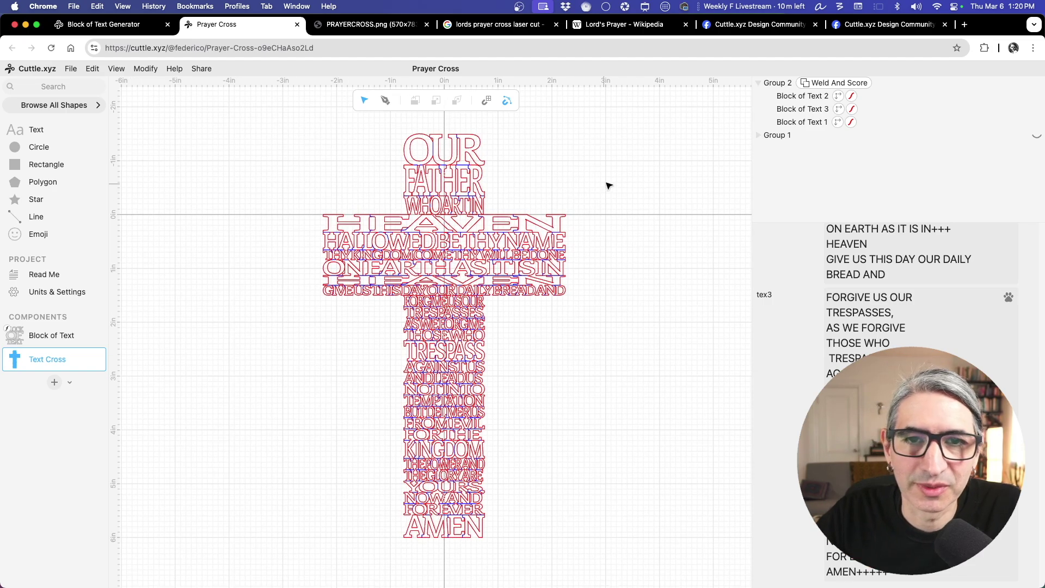
pyautogui.click(442, 198)
pyautogui.press('Escape')
pyautogui.scroll(3, 467, 215)
pyautogui.scroll(3, 621, 165)
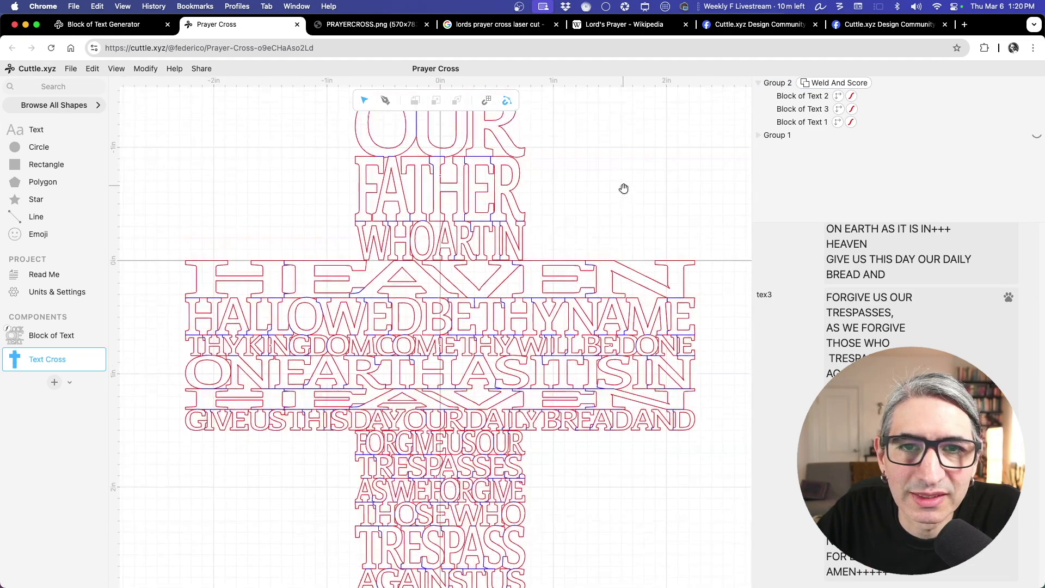
pyautogui.click(487, 287)
pyautogui.press('Escape')
pyautogui.scroll(5, 488, 284)
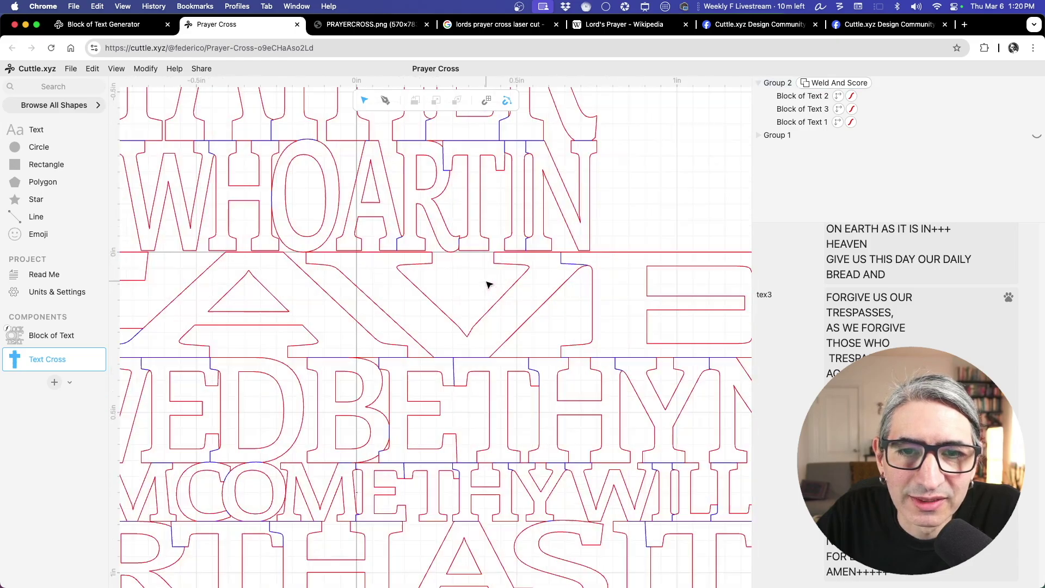
pyautogui.scroll(-3, 465, 286)
pyautogui.scroll(5, 445, 285)
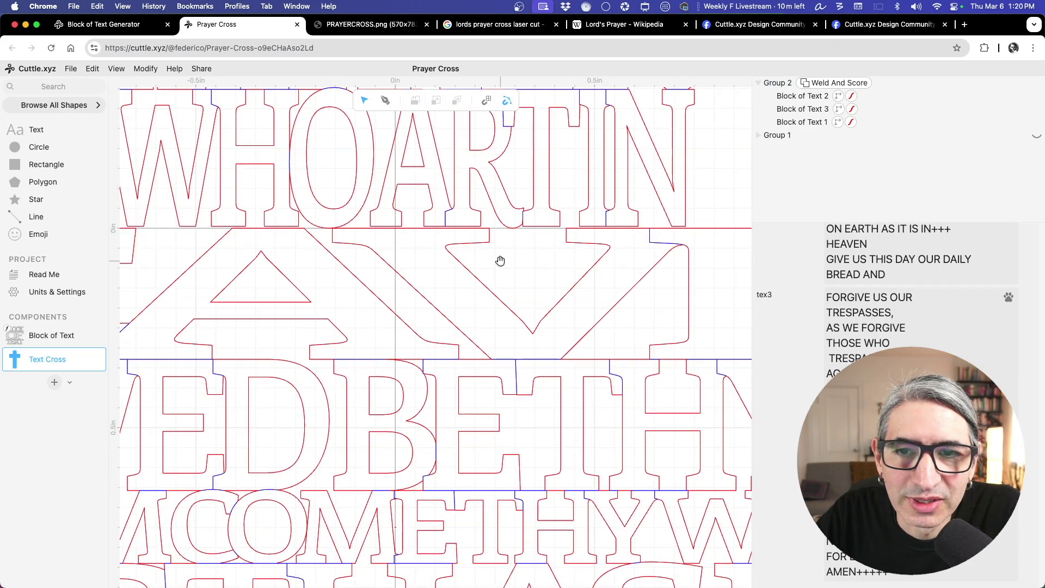
pyautogui.click(380, 237)
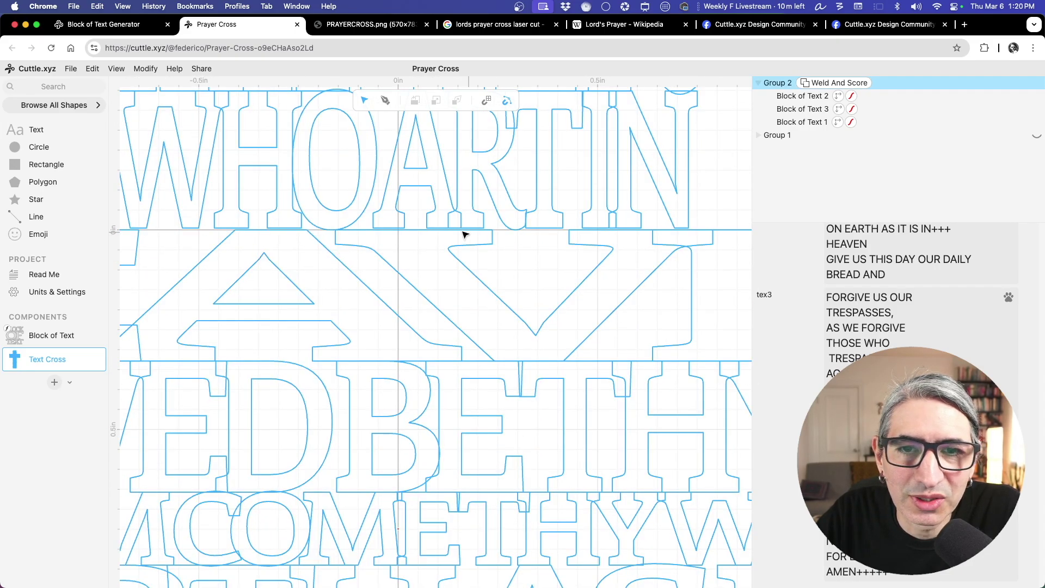
pyautogui.scroll(-5, 537, 250)
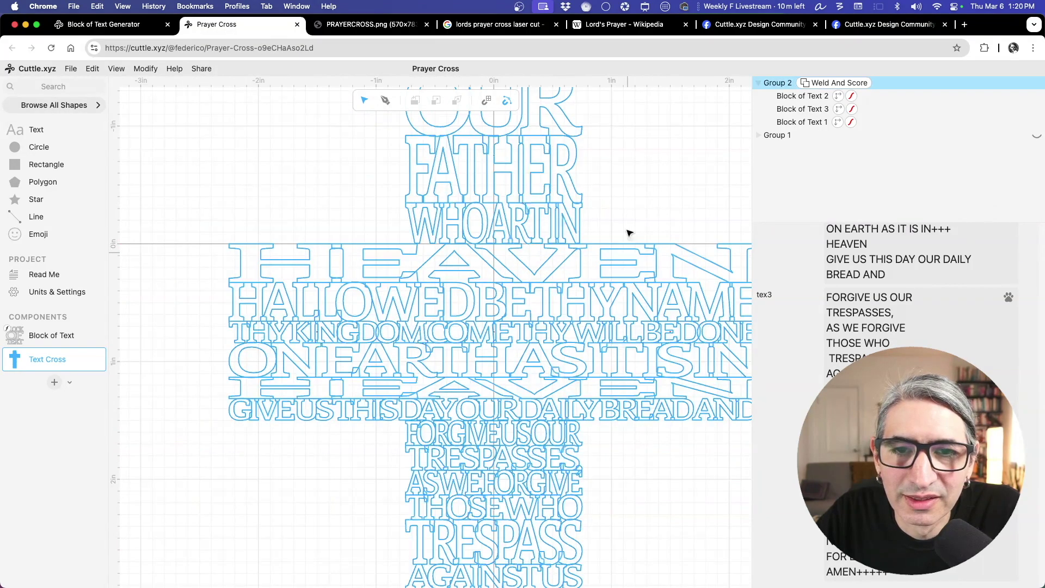
# Check the welded letters and score lines down the cross's lower stem as far as AMEN
pyautogui.scroll(-3, 601, 164)
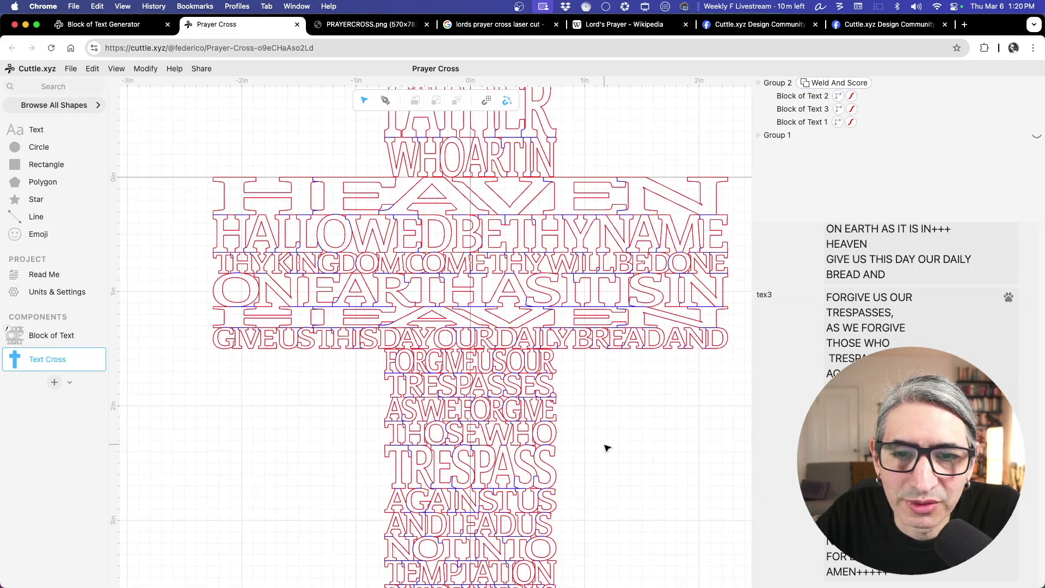
pyautogui.scroll(-5, 600, 434)
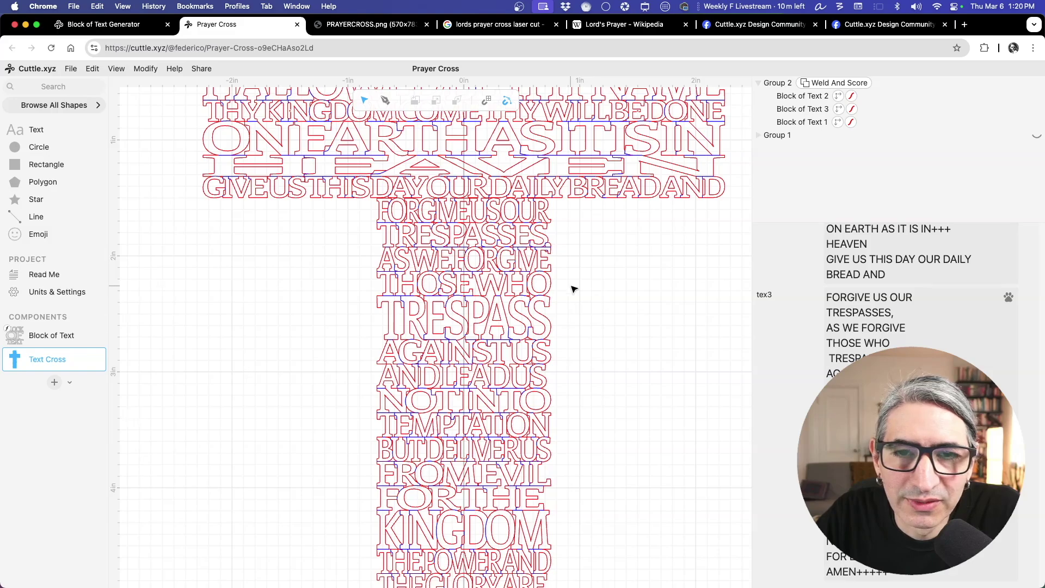
pyautogui.scroll(-3, 573, 289)
pyautogui.scroll(5, 593, 306)
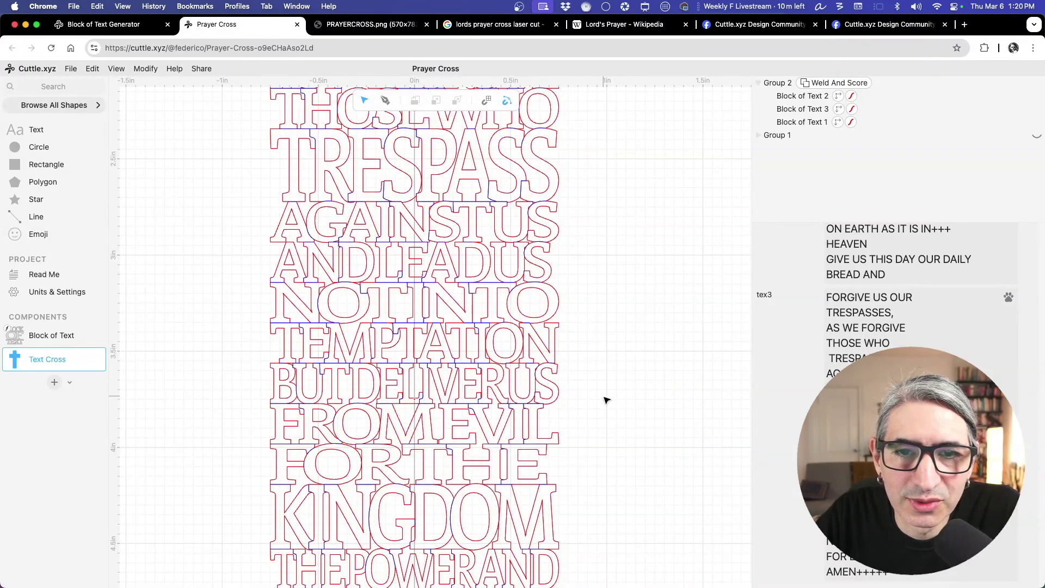
pyautogui.scroll(-8, 606, 381)
pyautogui.scroll(1, 640, 337)
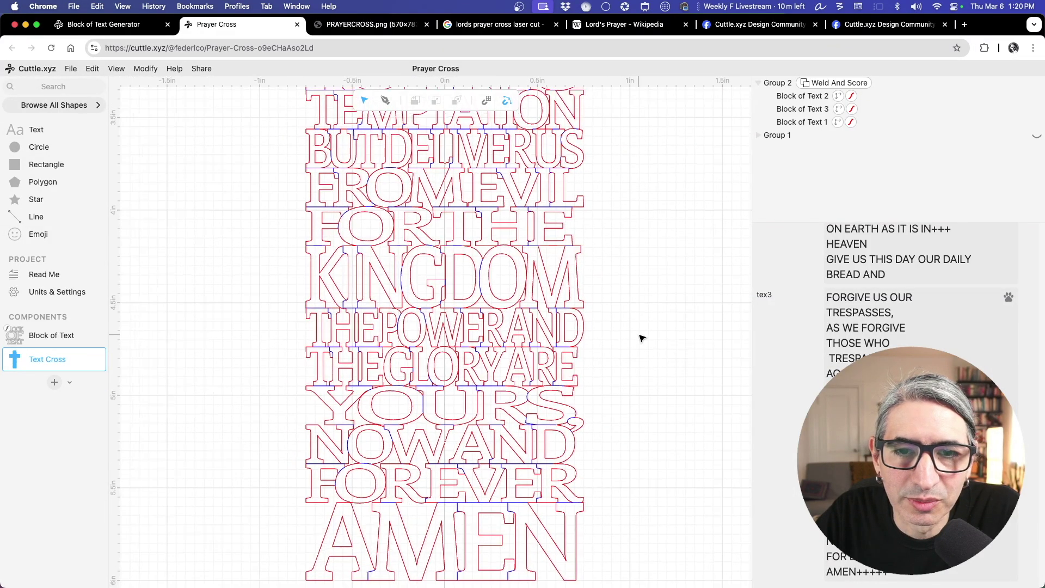
pyautogui.scroll(-5, 624, 272)
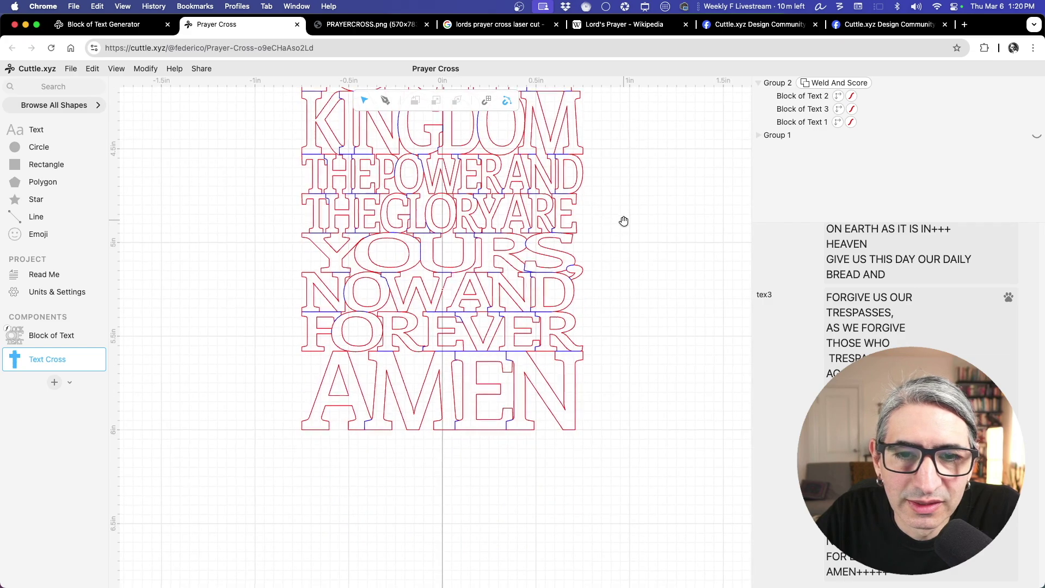
# Recheck the joins between the upper, crossbar and stem text blocks, ending with a view of the crossbar and stem
pyautogui.scroll(5, 594, 472)
pyautogui.scroll(-2, 585, 280)
pyautogui.scroll(5, 592, 431)
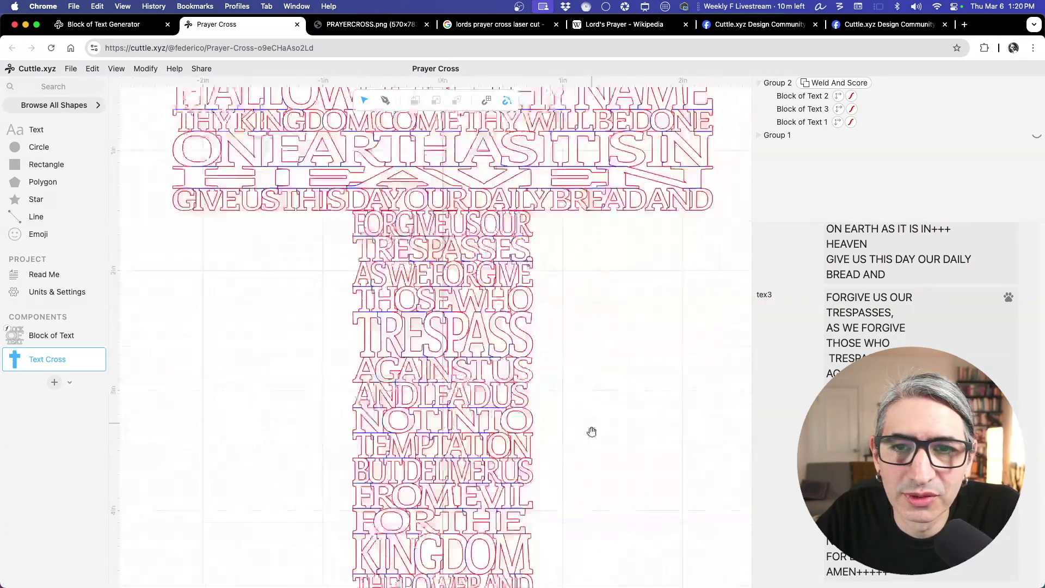
pyautogui.scroll(2, 591, 431)
pyautogui.scroll(4, 564, 292)
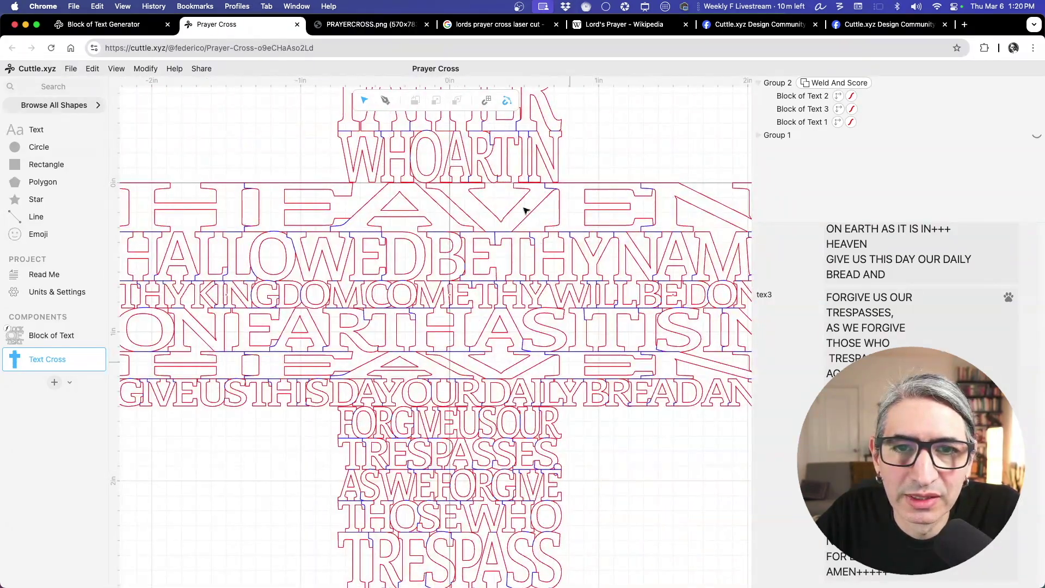
pyautogui.scroll(3, 605, 146)
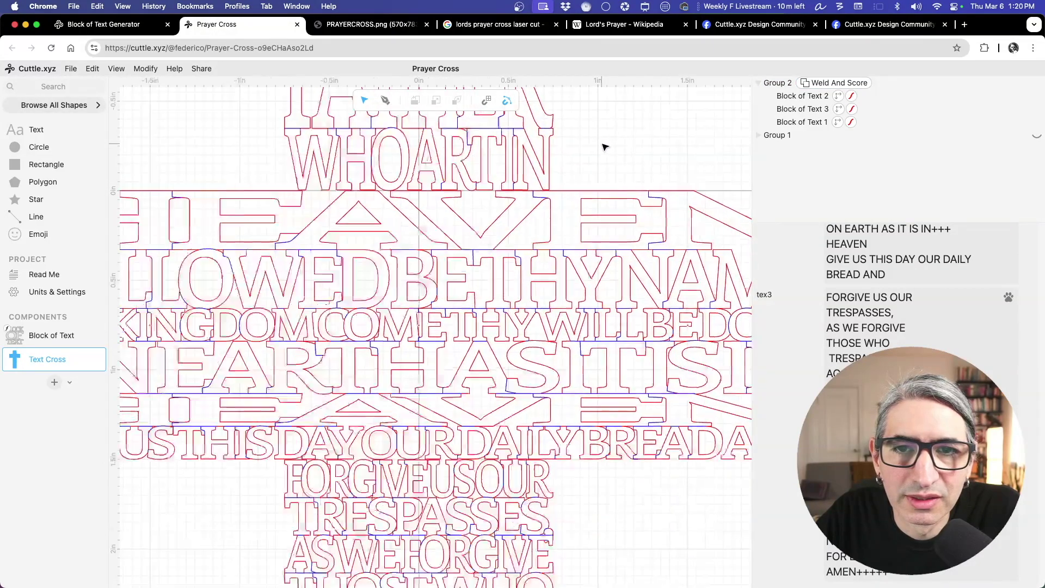
pyautogui.scroll(1, 604, 147)
pyautogui.scroll(-3, 591, 175)
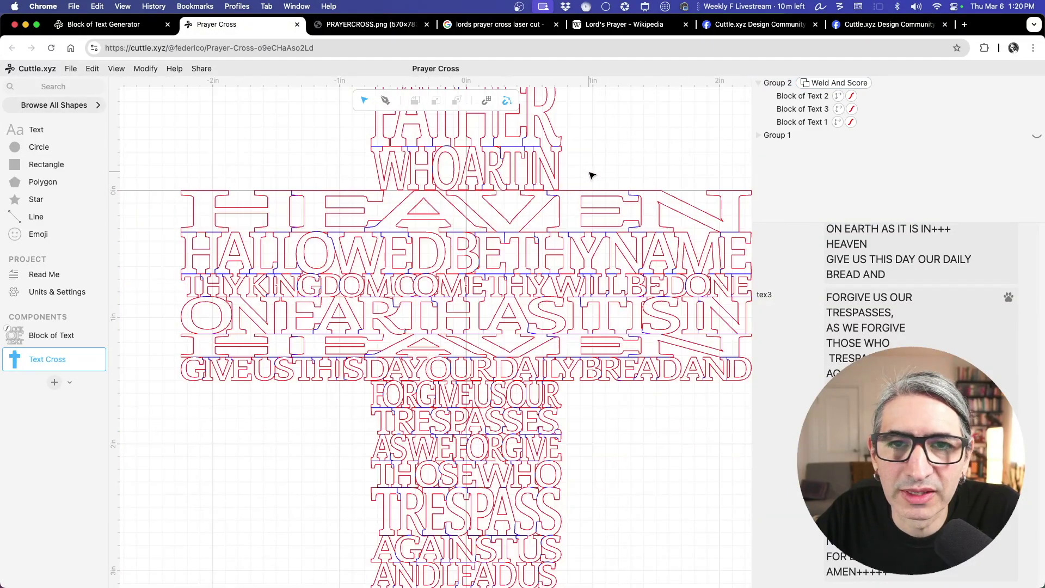
pyautogui.scroll(-4, 591, 175)
# Select Block of Text 1 inside the Weld And Score group and keep waiting for the unresponsive page
pyautogui.click(810, 123)
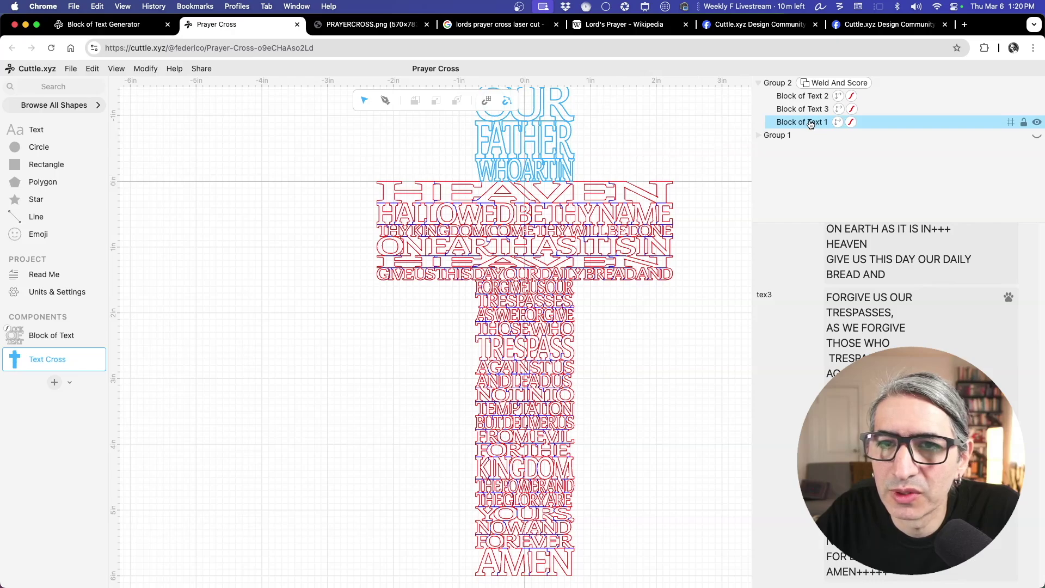
pyautogui.click(810, 124)
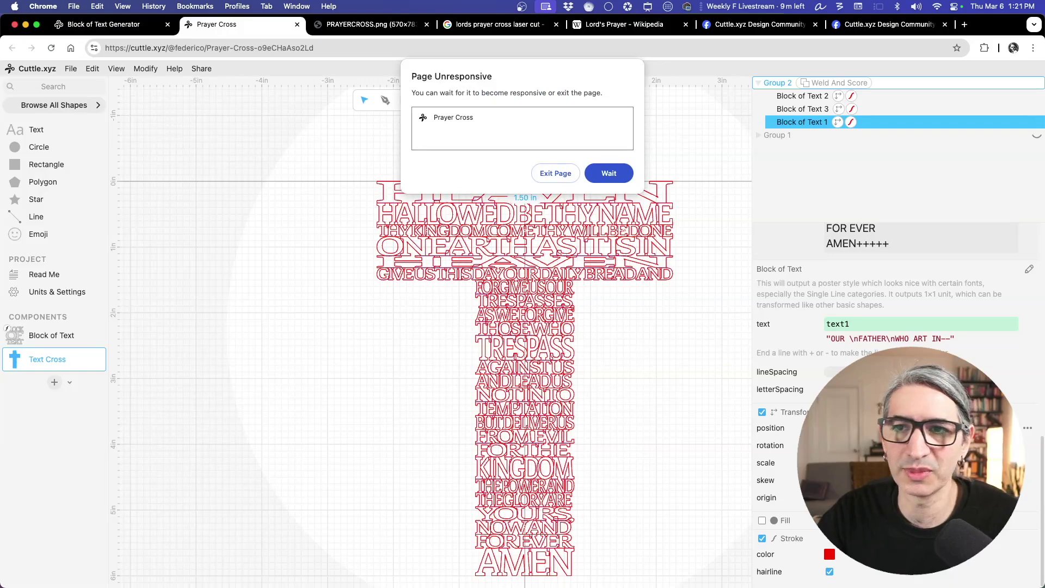
pyautogui.click(603, 178)
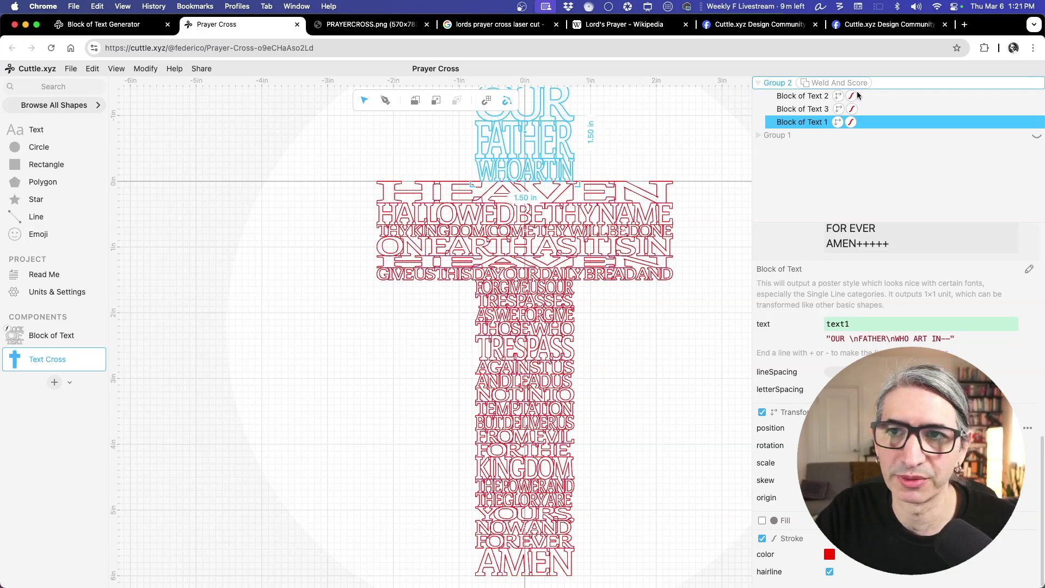
# View the cross design screenshot and the finished wooden cross photo in the Cuttle.xyz Design Community Facebook post
pyautogui.press('super+9')
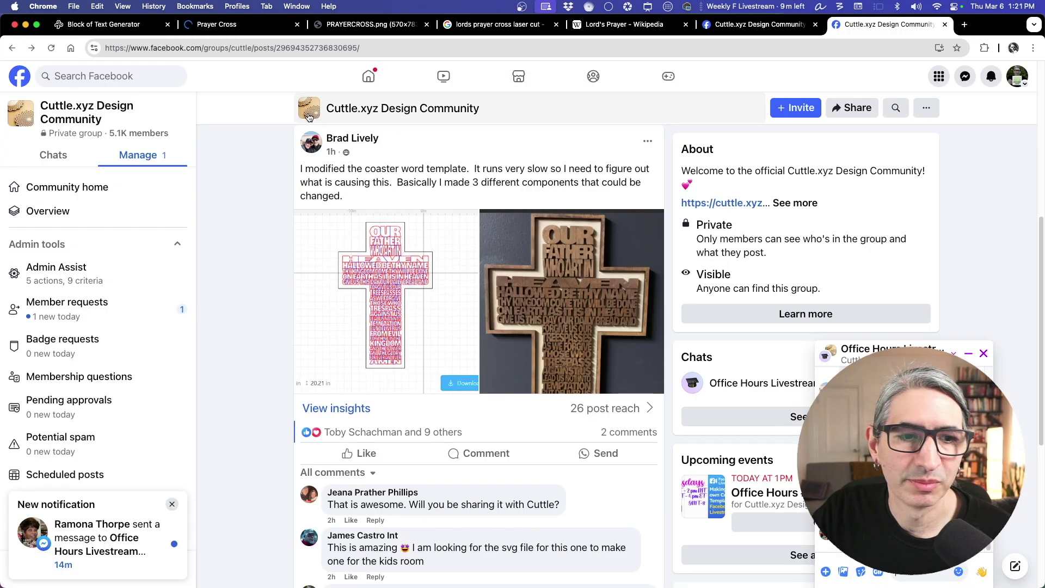
pyautogui.scroll(-1, 421, 185)
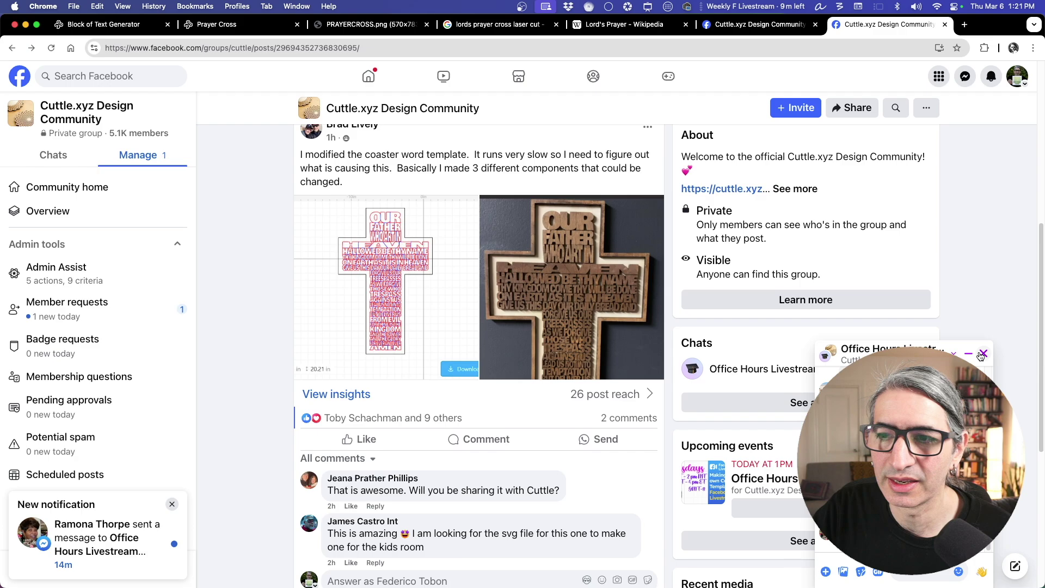
pyautogui.click(983, 355)
pyautogui.click(416, 244)
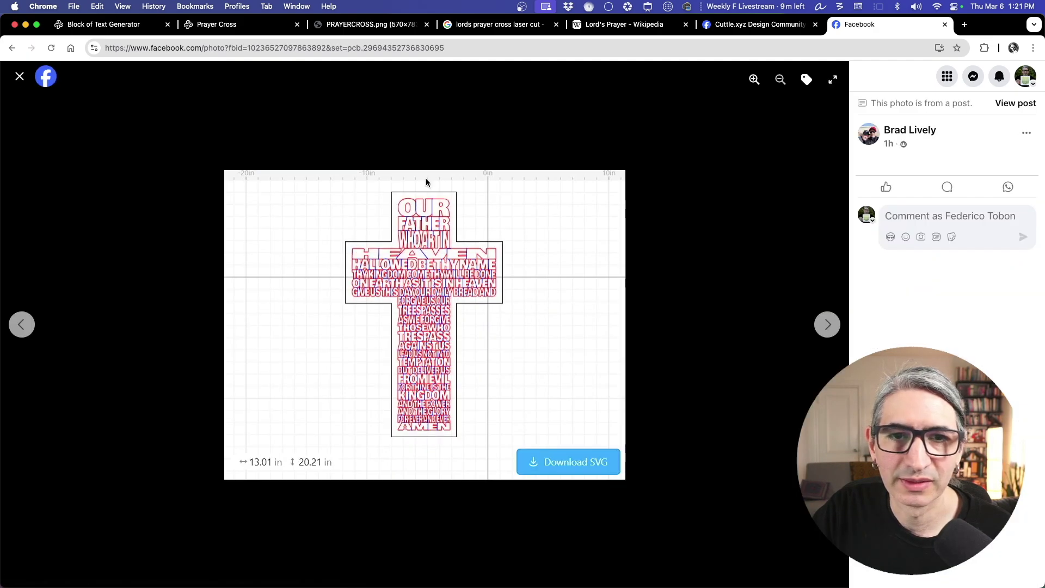
pyautogui.click(15, 82)
pyautogui.click(556, 205)
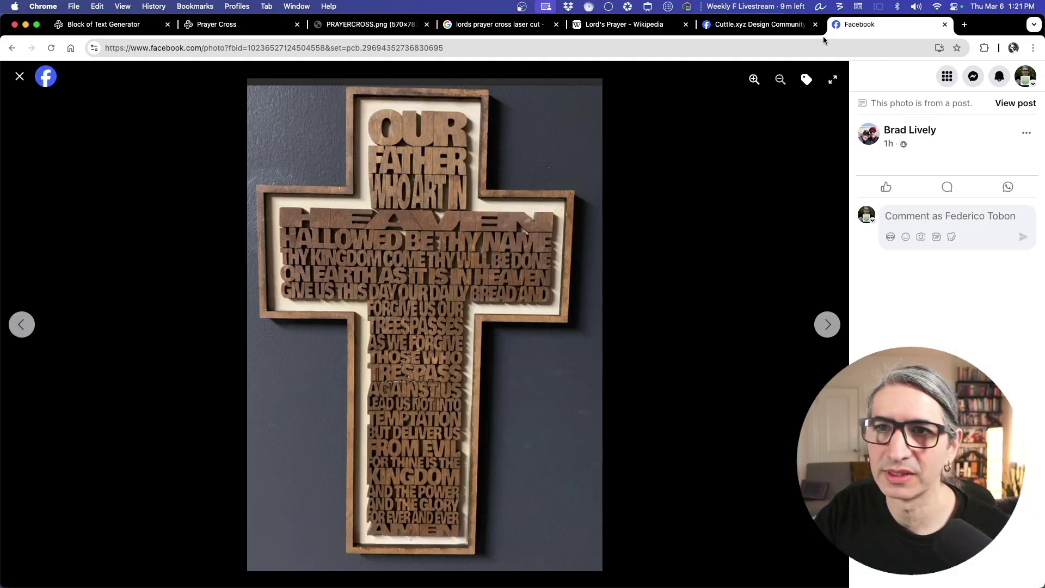
# Return to the Prayer Cross project and turn off the Weld And Score modifier on Group 2
pyautogui.click(256, 21)
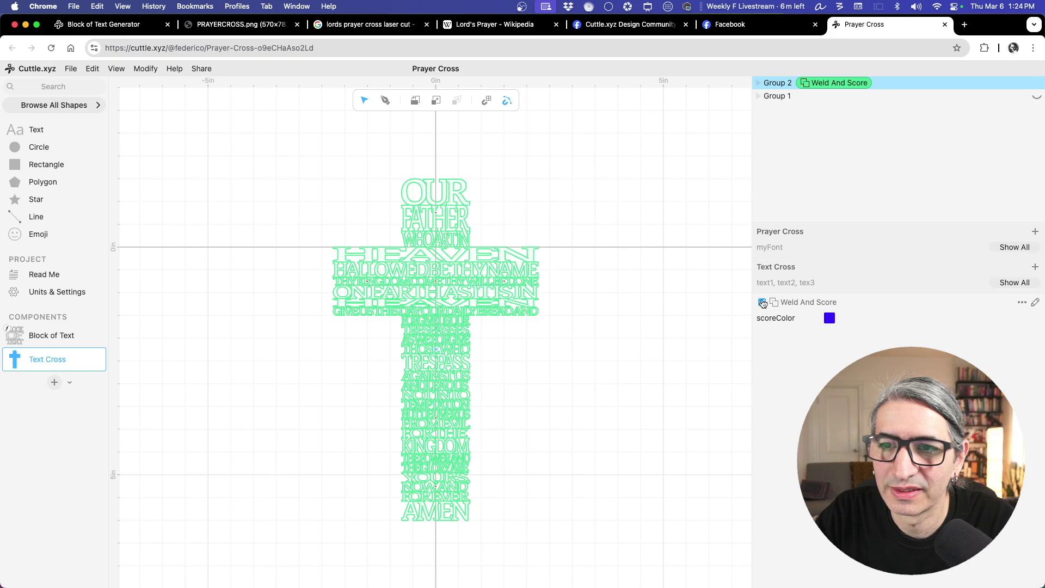
pyautogui.click(763, 302)
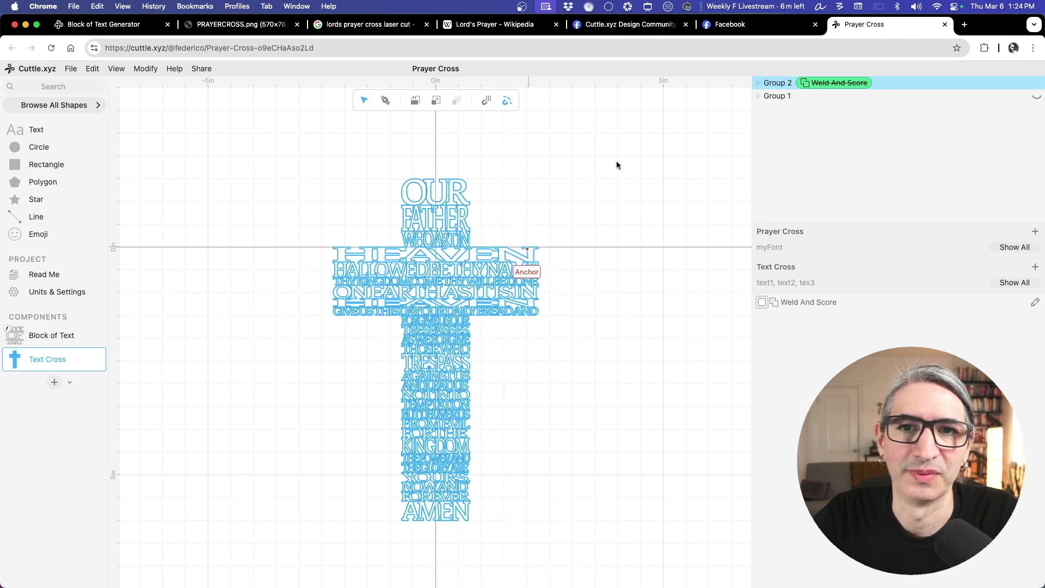
# Examine the unwelded cross, checking how the upper text block, crossbar and stem fit together
pyautogui.scroll(1, 605, 285)
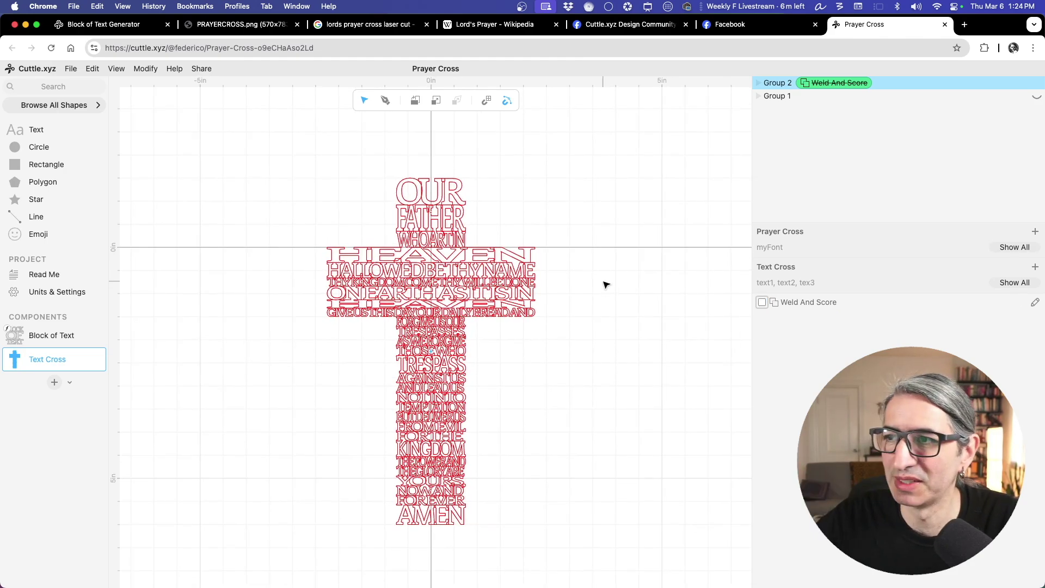
pyautogui.scroll(3, 605, 284)
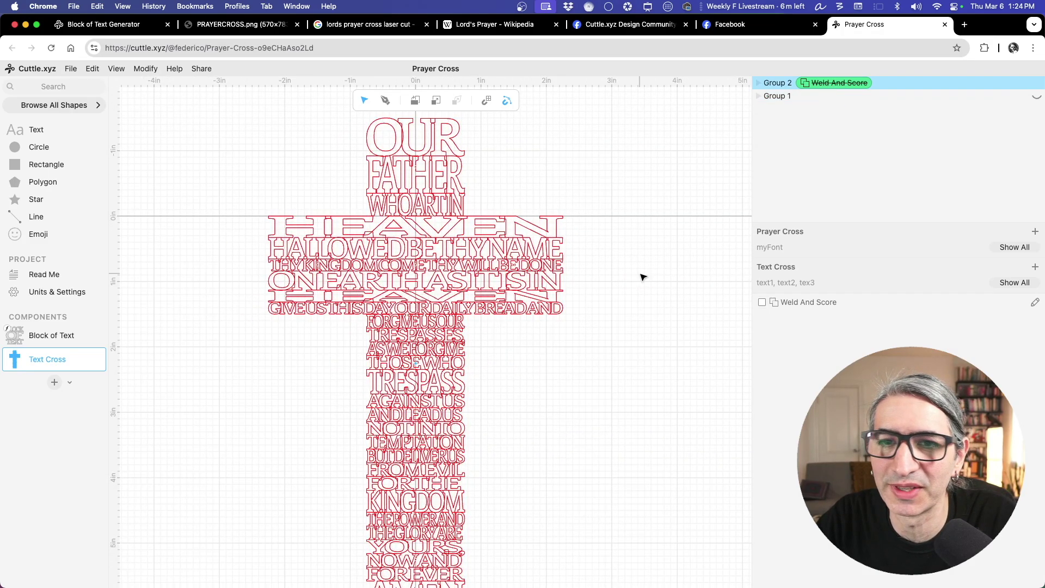
pyautogui.click(643, 275)
pyautogui.scroll(-2, 632, 281)
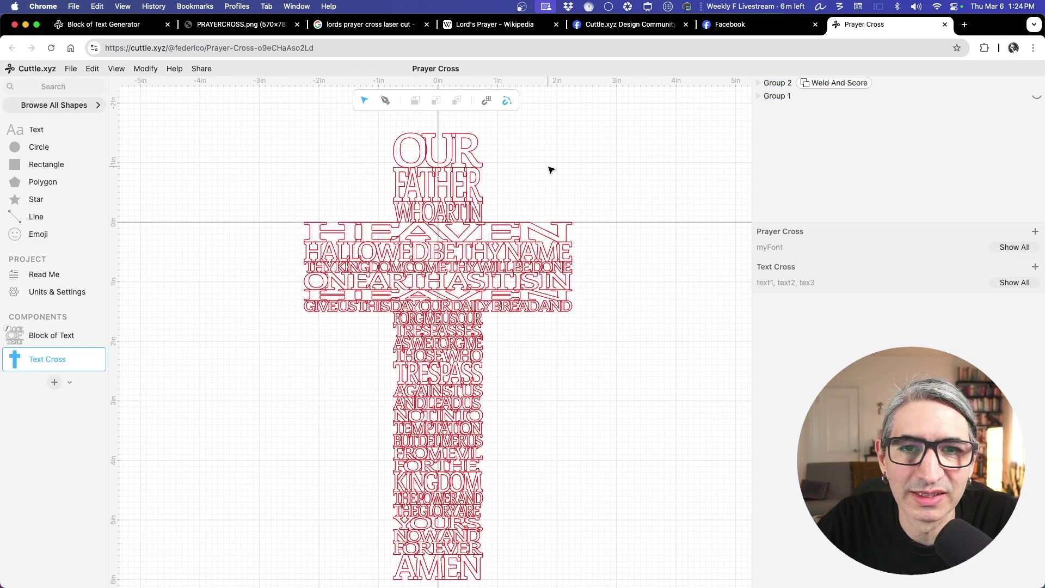
pyautogui.scroll(3, 479, 185)
pyautogui.hscroll(-2, 479, 185)
pyautogui.click(478, 173)
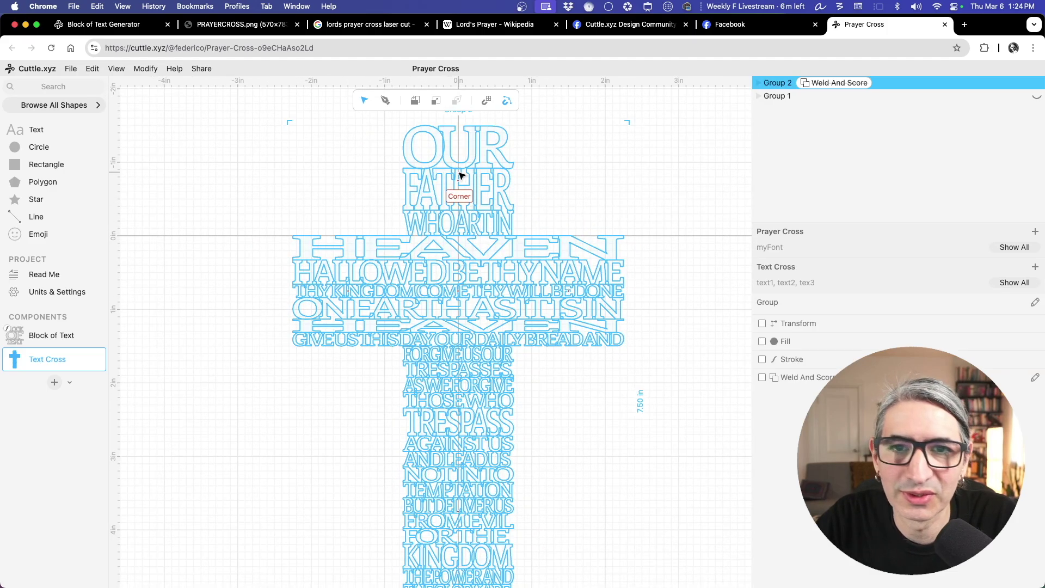
pyautogui.doubleClick(489, 181)
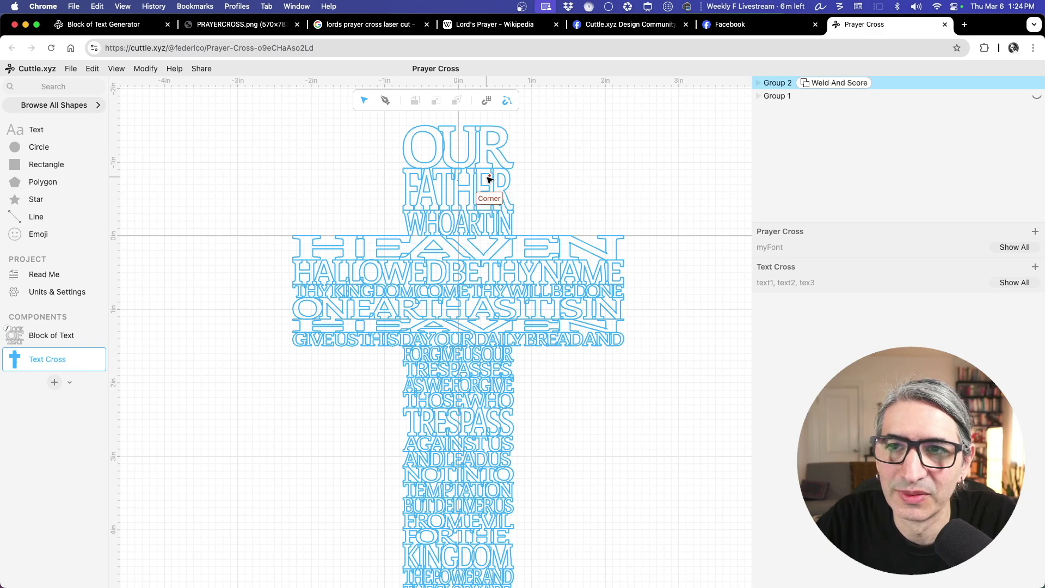
pyautogui.click(489, 179)
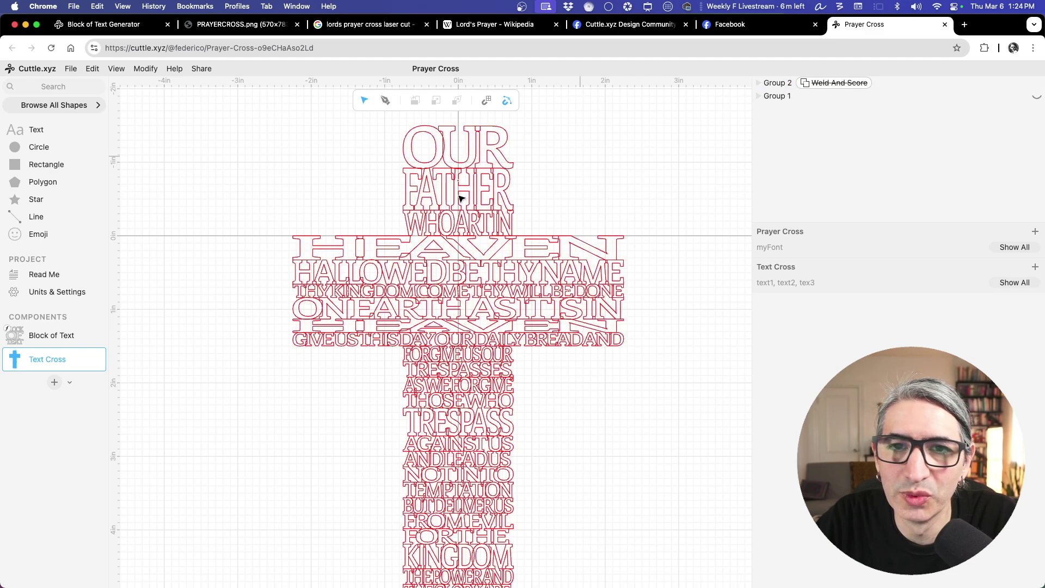
# Nudge Block of Text 1 in Group 2 slightly down so its last line overlaps the crossbar text
pyautogui.scroll(5, 465, 234)
pyautogui.scroll(4, 479, 229)
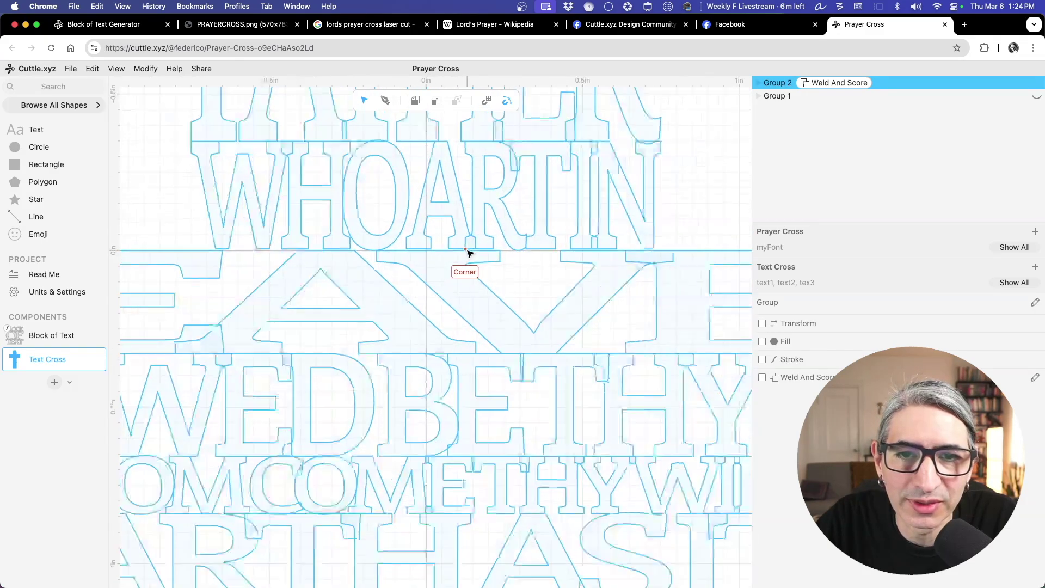
pyautogui.click(761, 84)
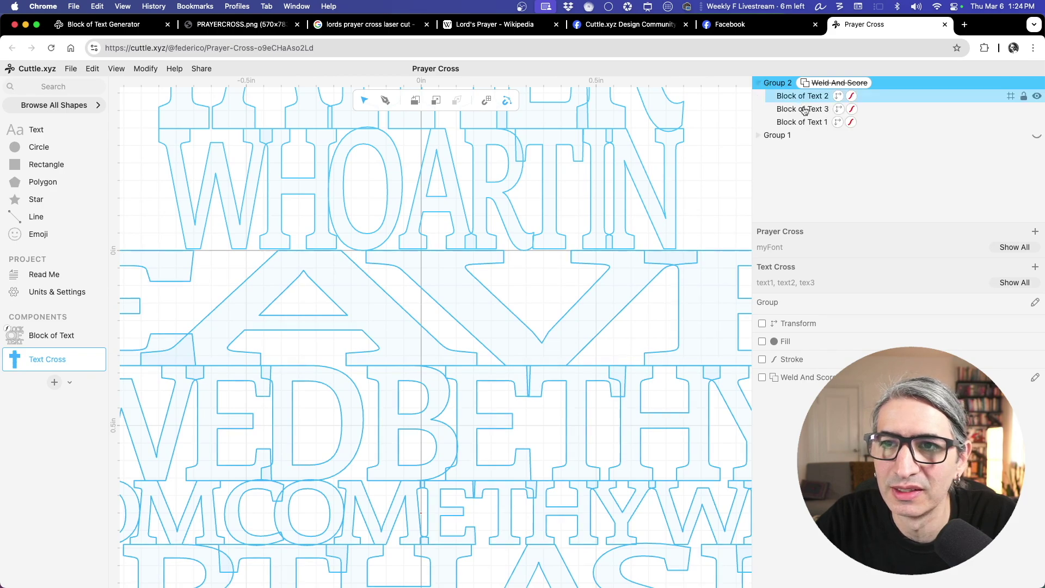
pyautogui.click(801, 121)
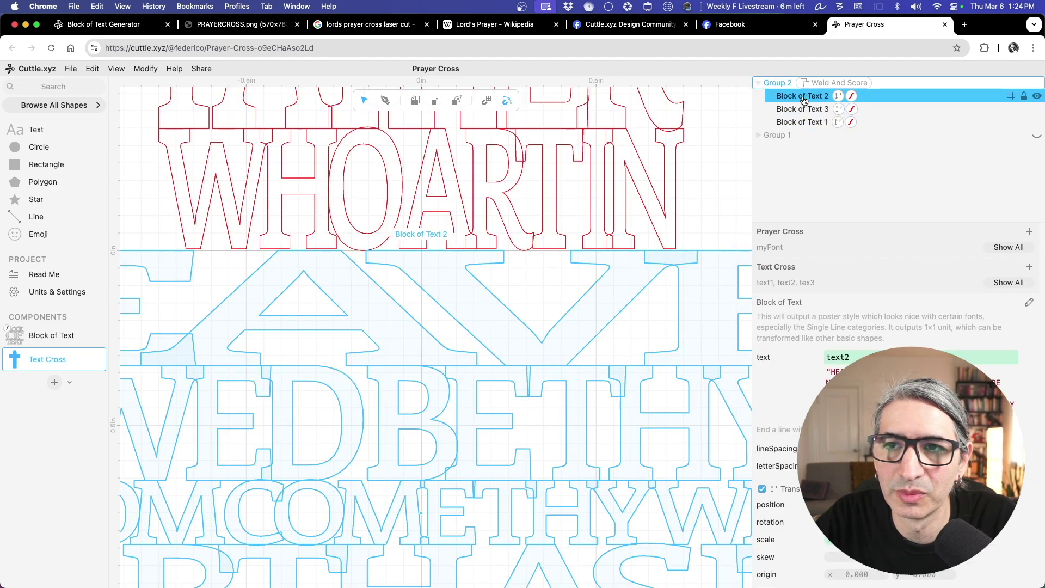
pyautogui.click(800, 109)
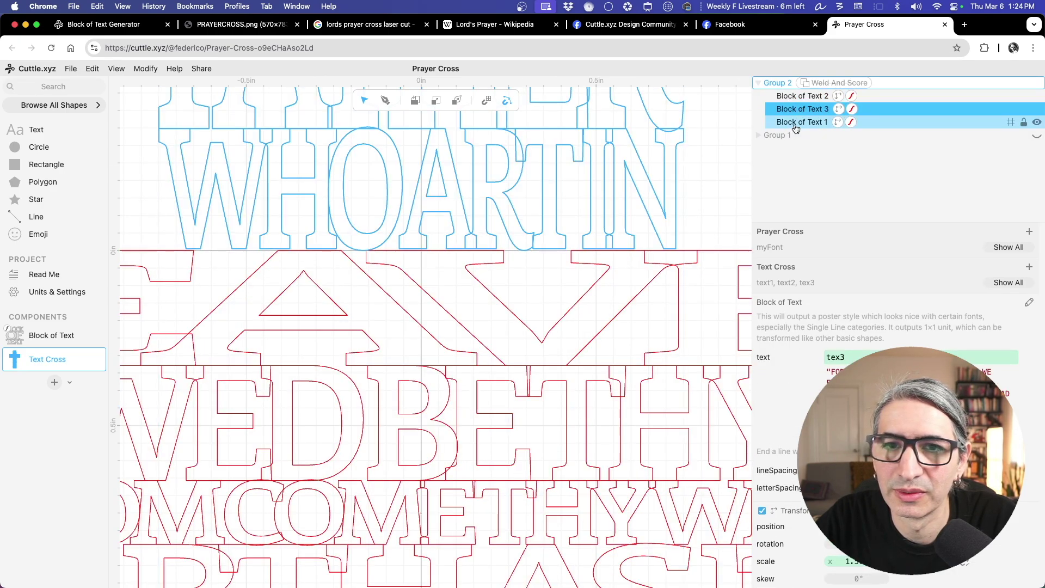
pyautogui.click(797, 122)
pyautogui.scroll(-1, 691, 175)
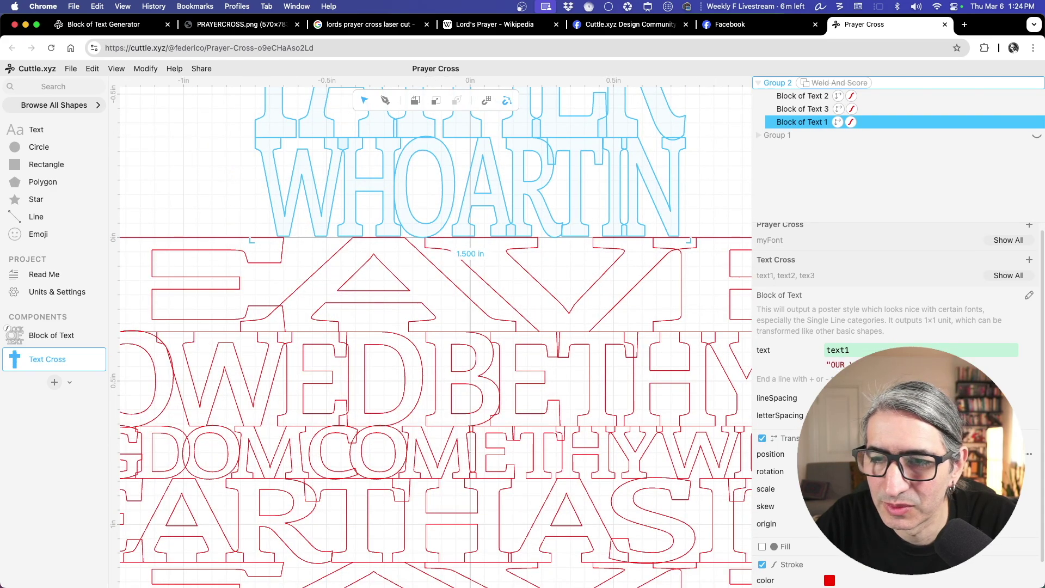
pyautogui.moveTo(938, 454); pyautogui.dragTo(942, 454)
pyautogui.click(208, 204)
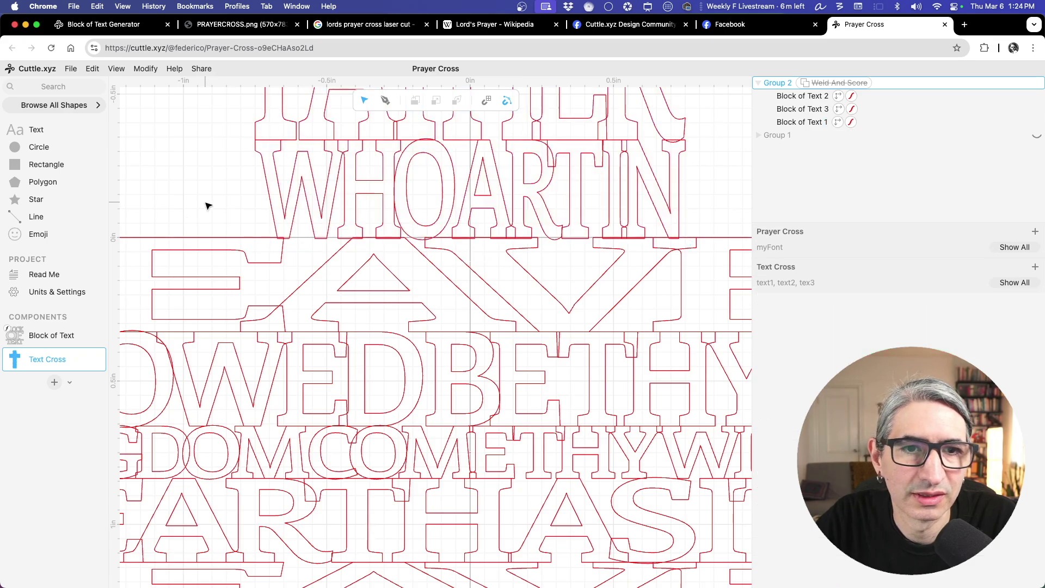
# Review the whole text cross and inspect the disabled Weld And Score modifier on Group 2
pyautogui.scroll(-8, 208, 204)
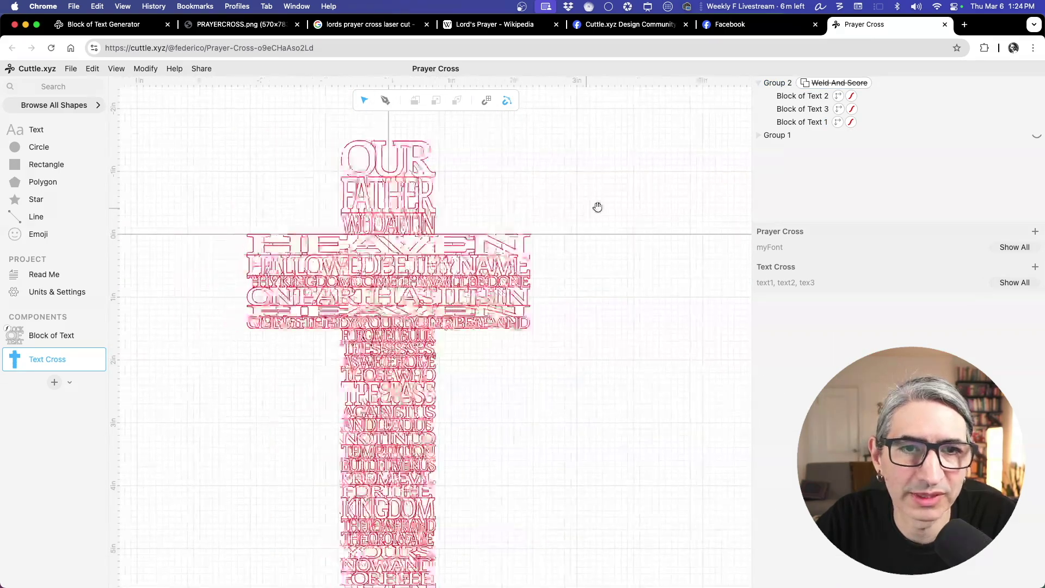
pyautogui.scroll(-2, 594, 204)
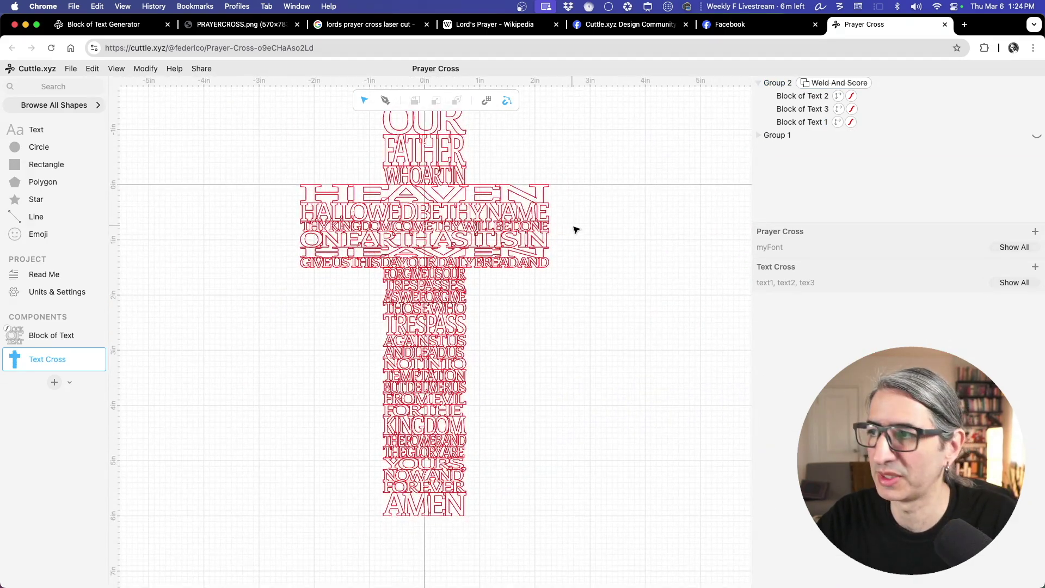
pyautogui.scroll(-1, 577, 229)
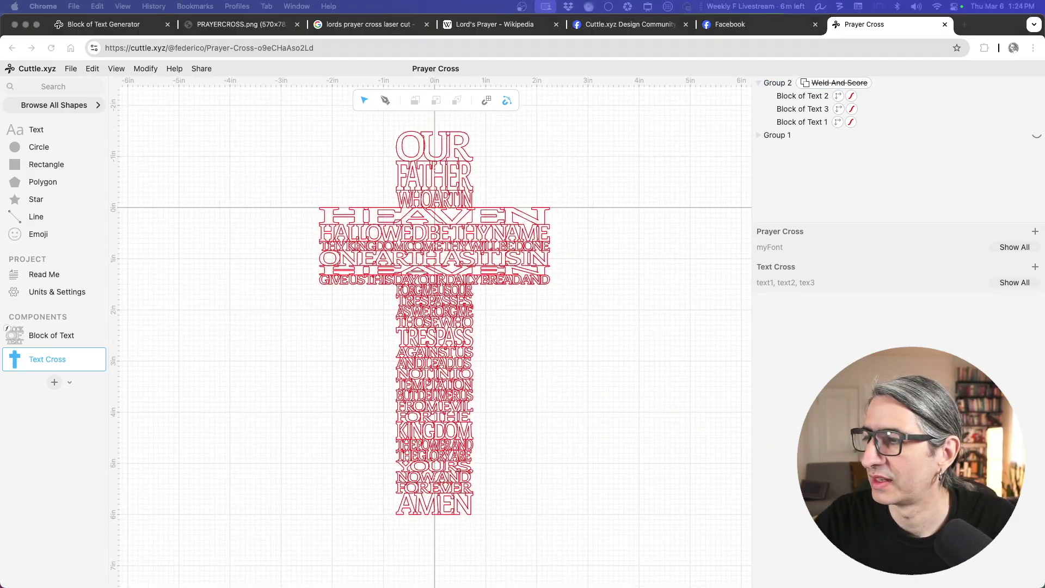
pyautogui.click(817, 83)
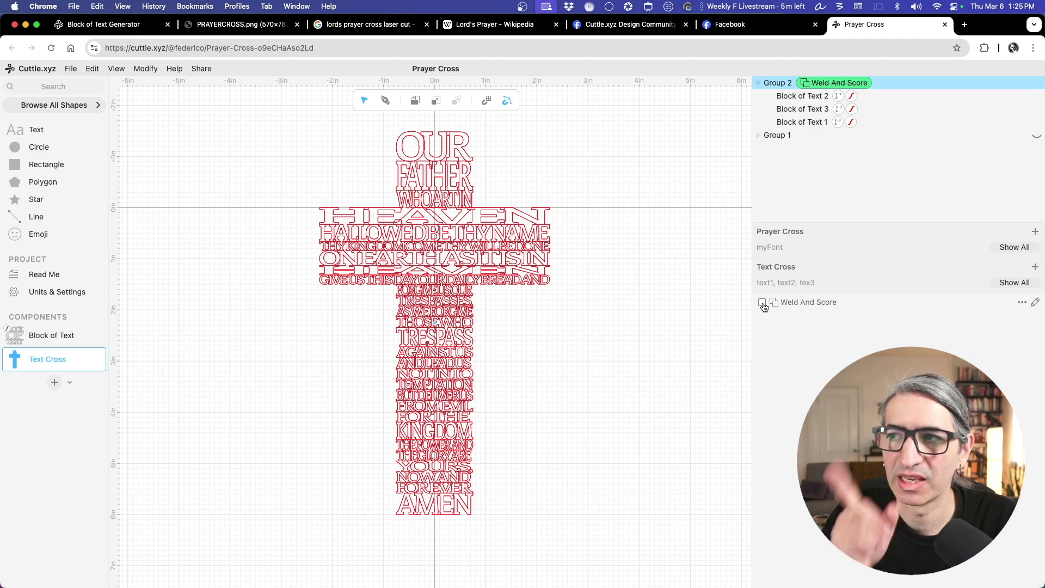
pyautogui.click(549, 329)
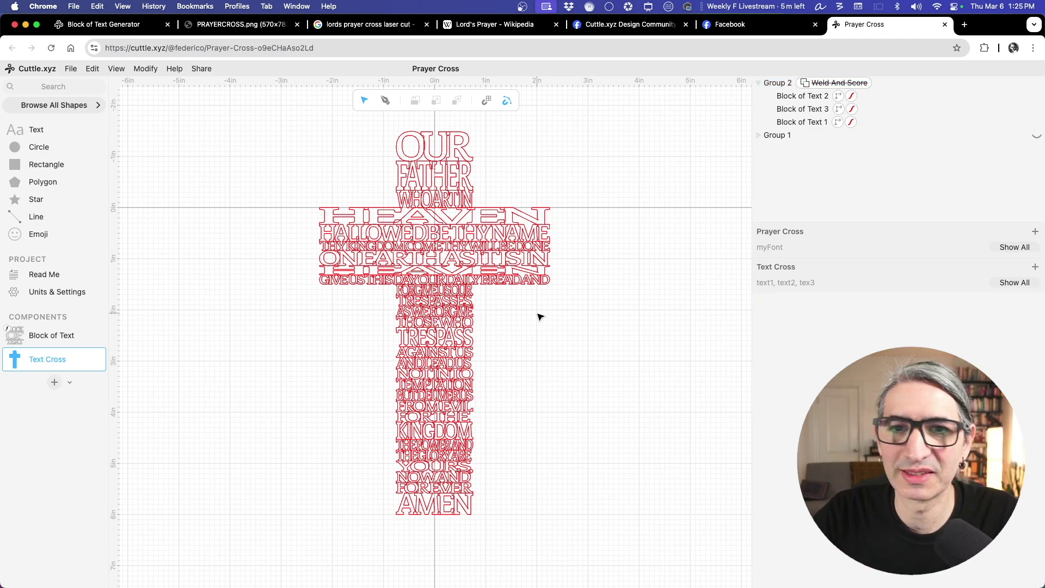
# Collapse Group 2 in the outline and make the hidden Group 1 cross guide visible
pyautogui.click(760, 82)
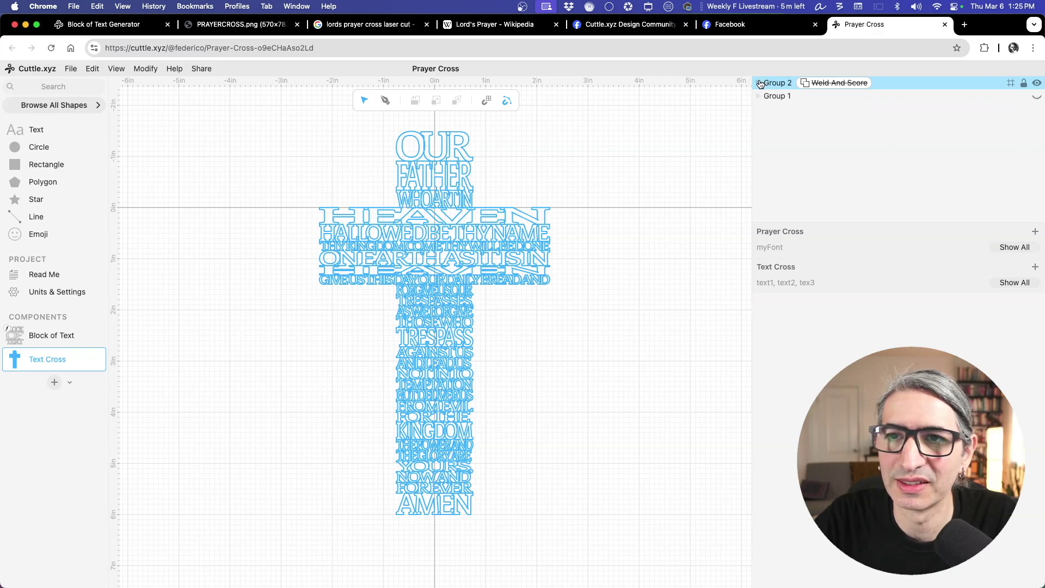
pyautogui.click(784, 102)
pyautogui.scroll(2, 576, 208)
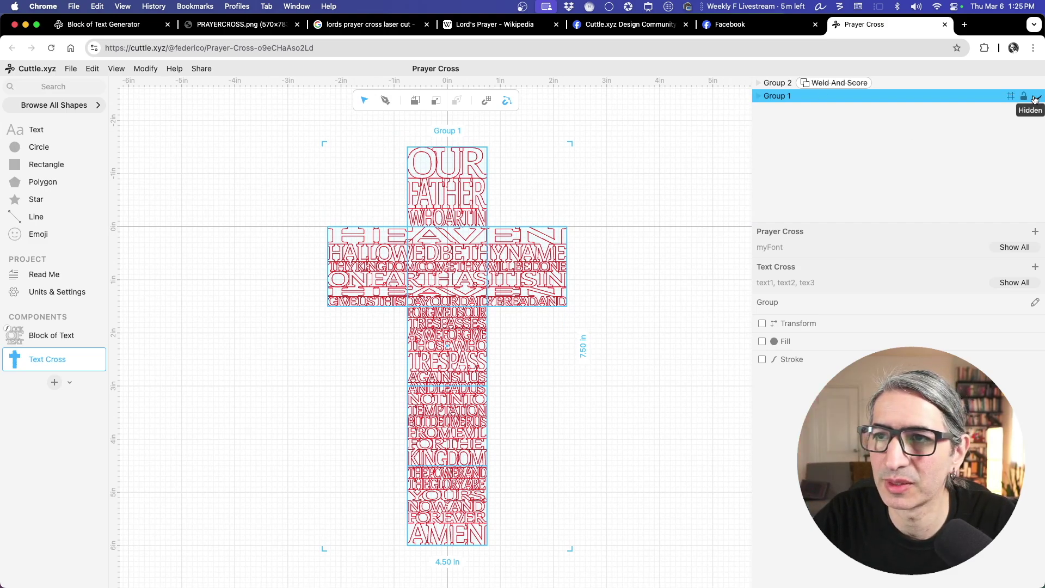
pyautogui.click(668, 207)
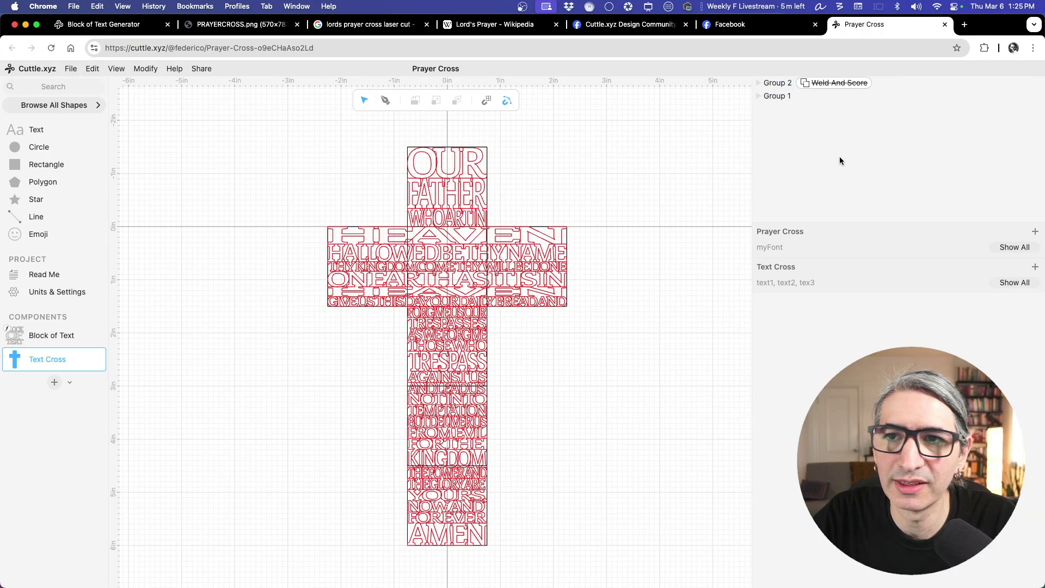
# Extract Group 1 as a component and open the new component for editing
pyautogui.click(782, 97)
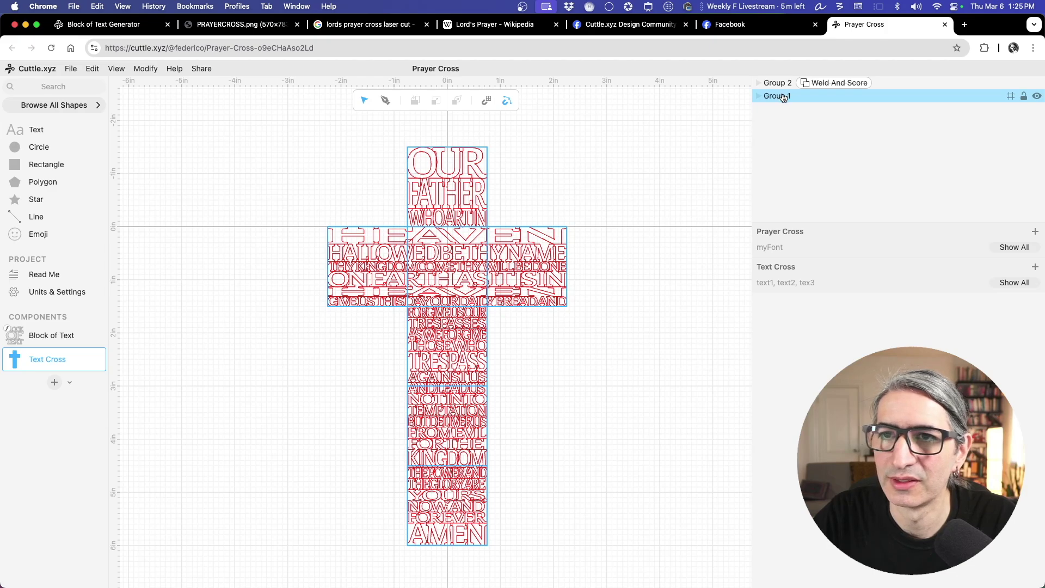
pyautogui.rightClick(782, 97)
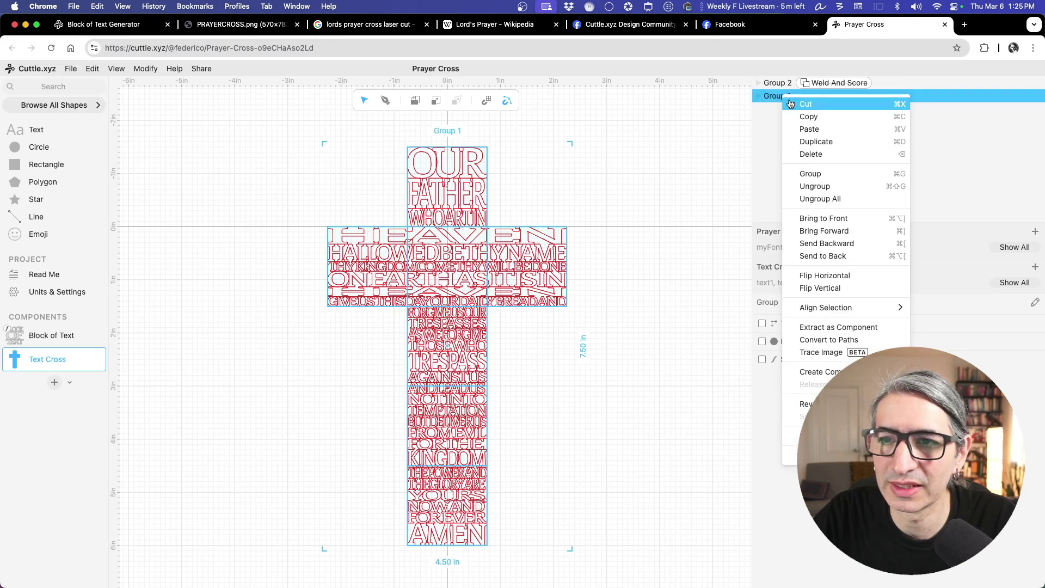
pyautogui.click(860, 328)
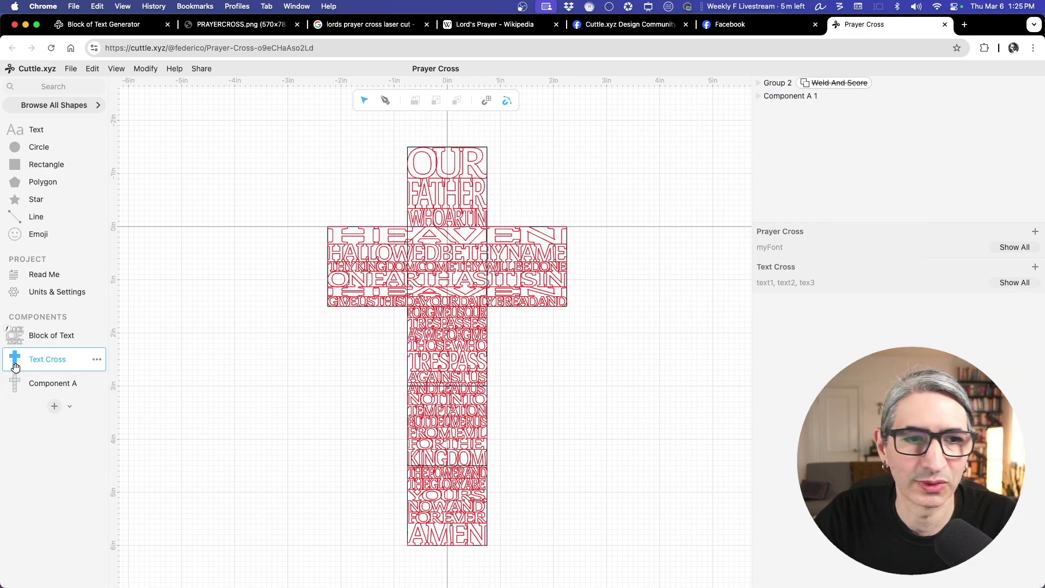
pyautogui.click(57, 383)
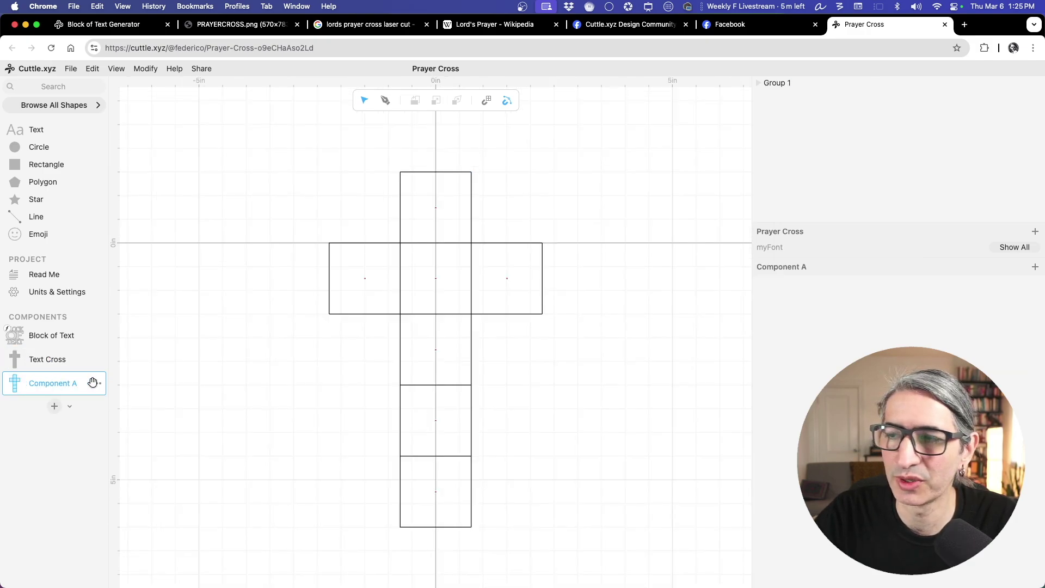
# Rename the new component as Cross Shape
pyautogui.scroll(1, 422, 309)
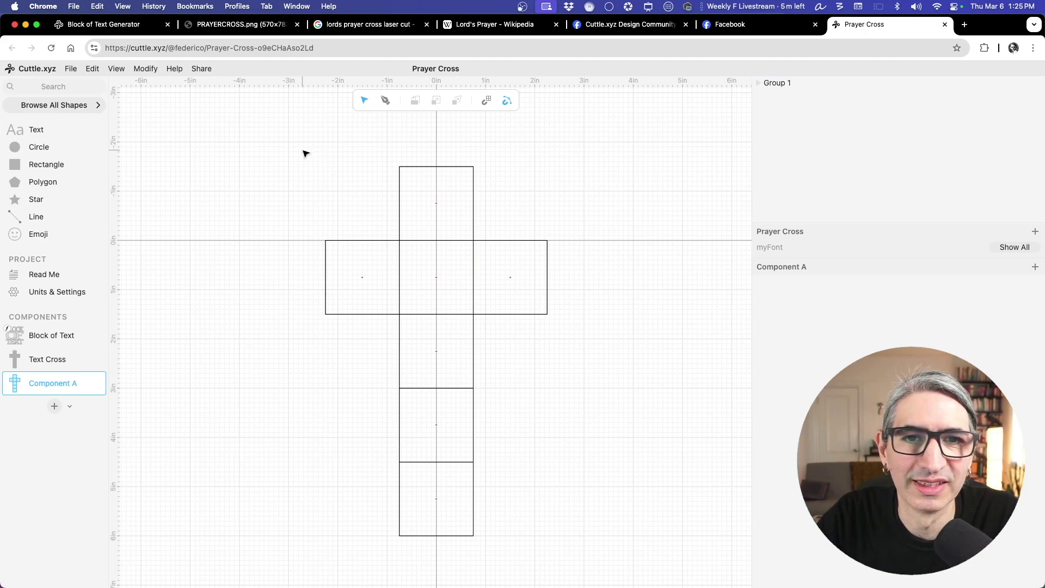
pyautogui.doubleClick(50, 384)
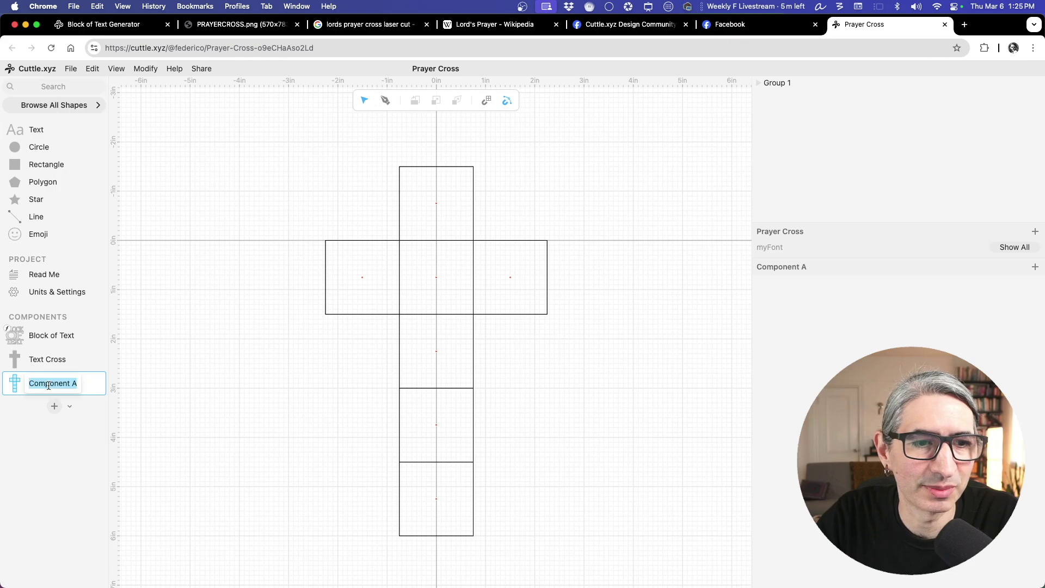
pyautogui.write('Cros')
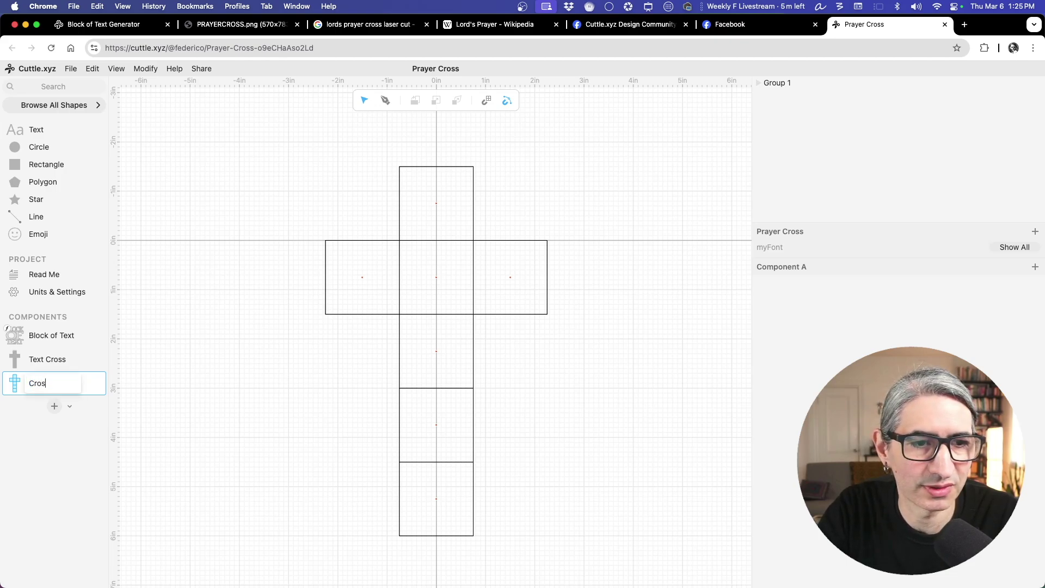
pyautogui.write('s Shape')
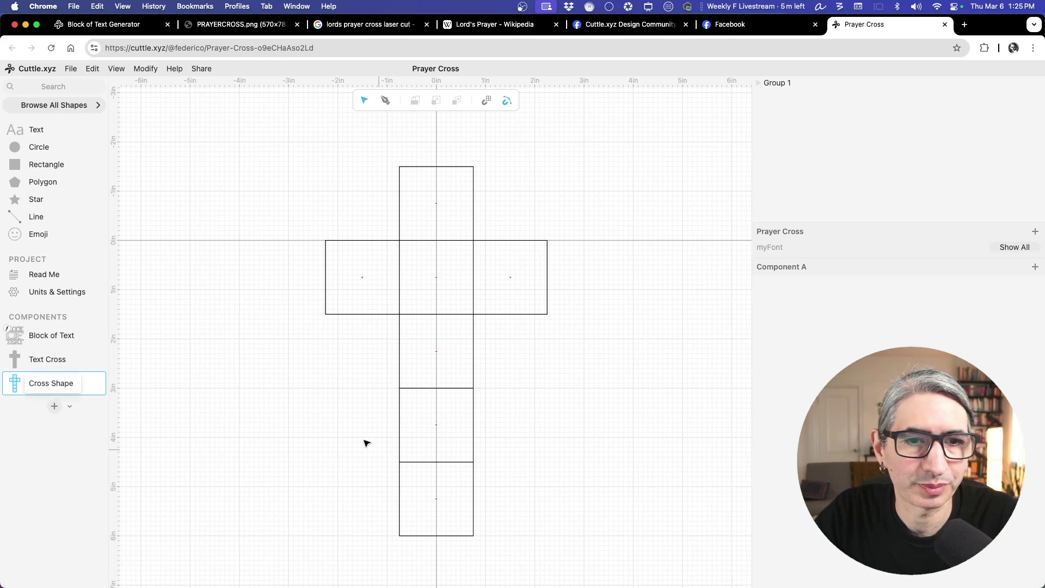
pyautogui.press('Return')
# Apply a Boolean Union (Weld) to Group 1 to merge its squares into a single cross outline
pyautogui.moveTo(273, 150); pyautogui.dragTo(600, 552)
pyautogui.click(144, 68)
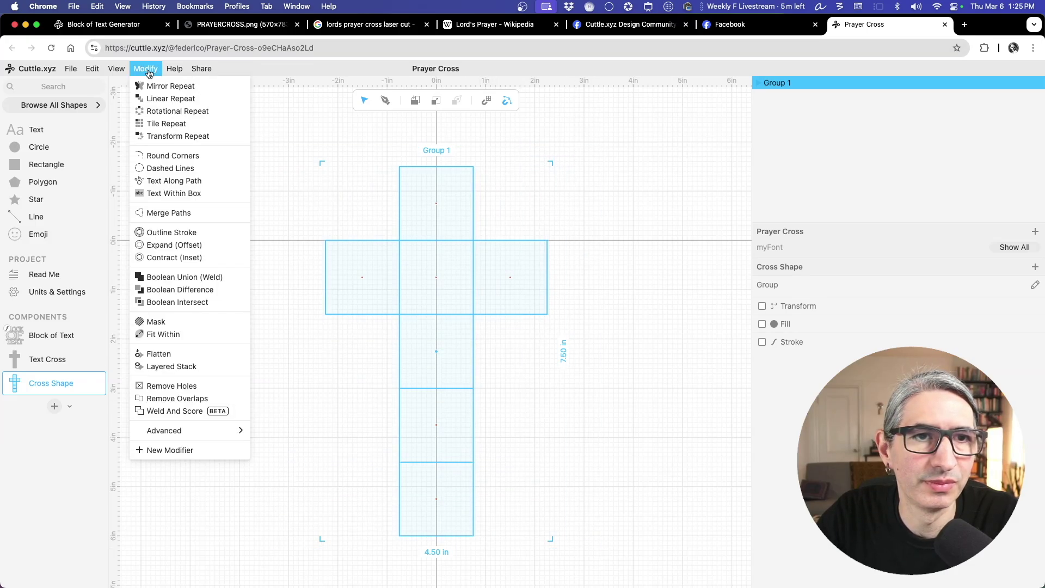
pyautogui.click(185, 277)
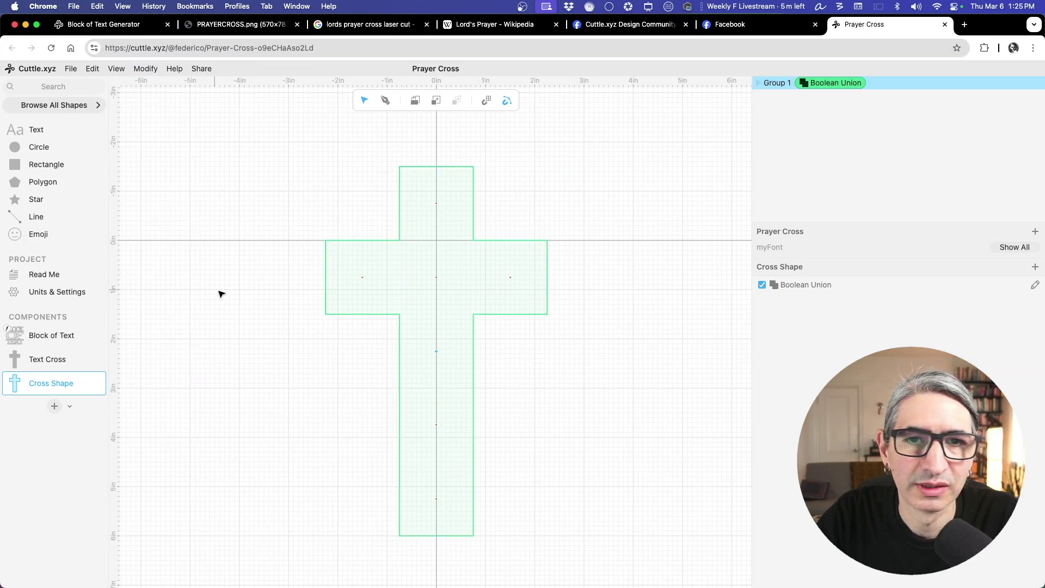
pyautogui.click(220, 291)
pyautogui.scroll(2, 229, 299)
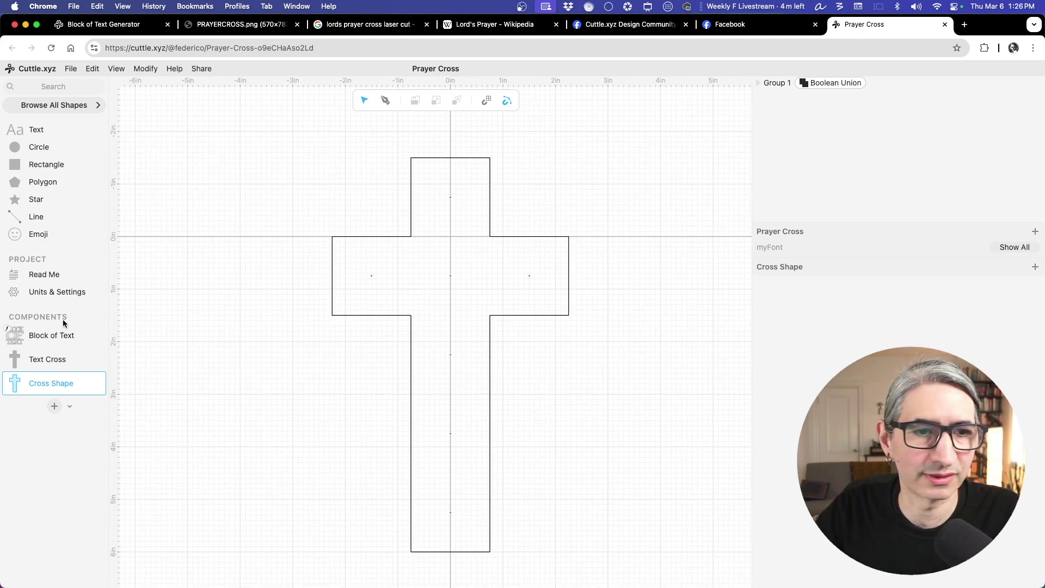
# Return to the Text Cross component and delete the Cross Shape 1 instance from it
pyautogui.click(56, 360)
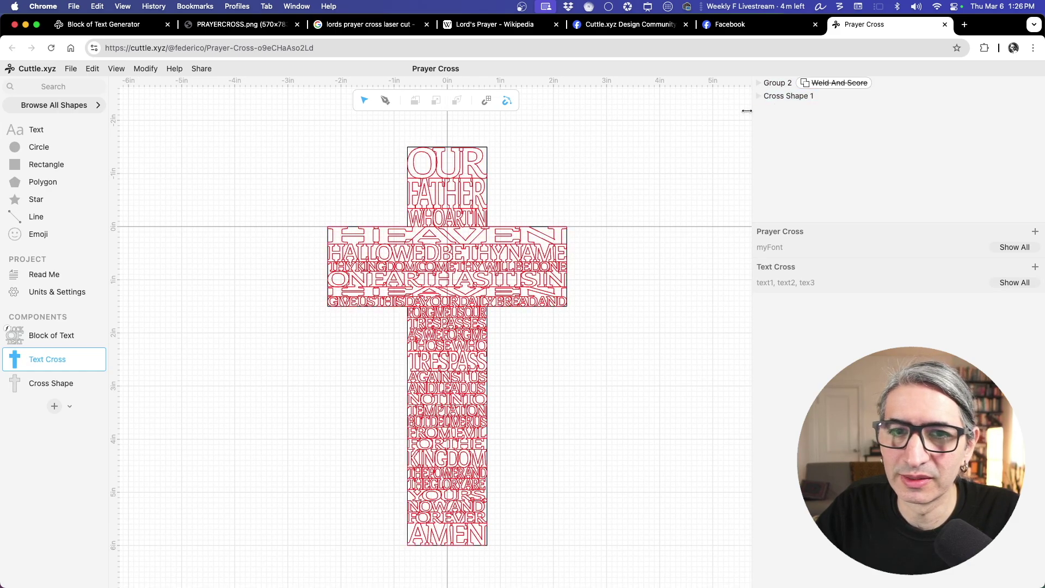
pyautogui.click(800, 98)
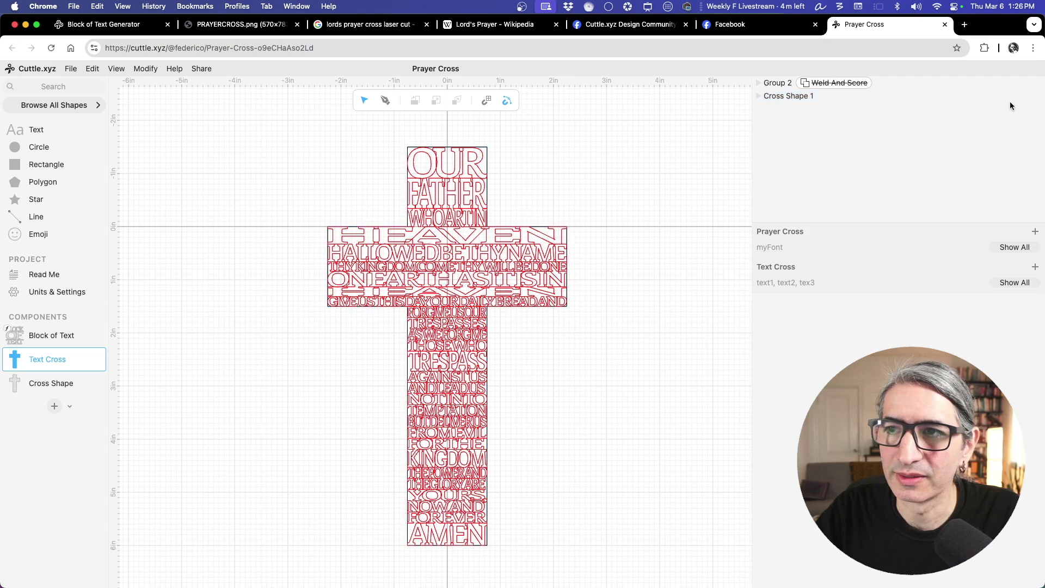
pyautogui.click(836, 97)
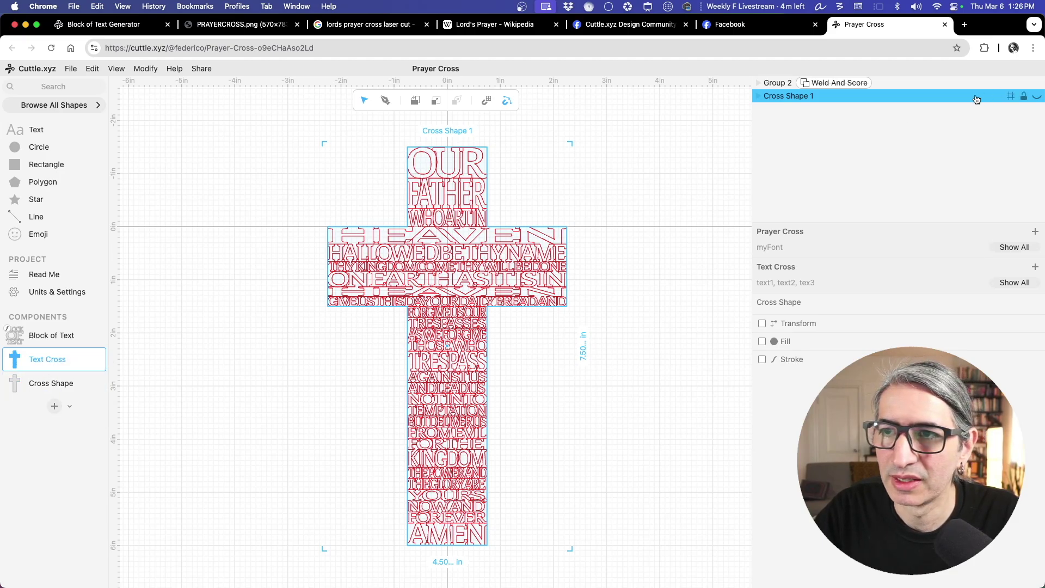
pyautogui.press('Delete')
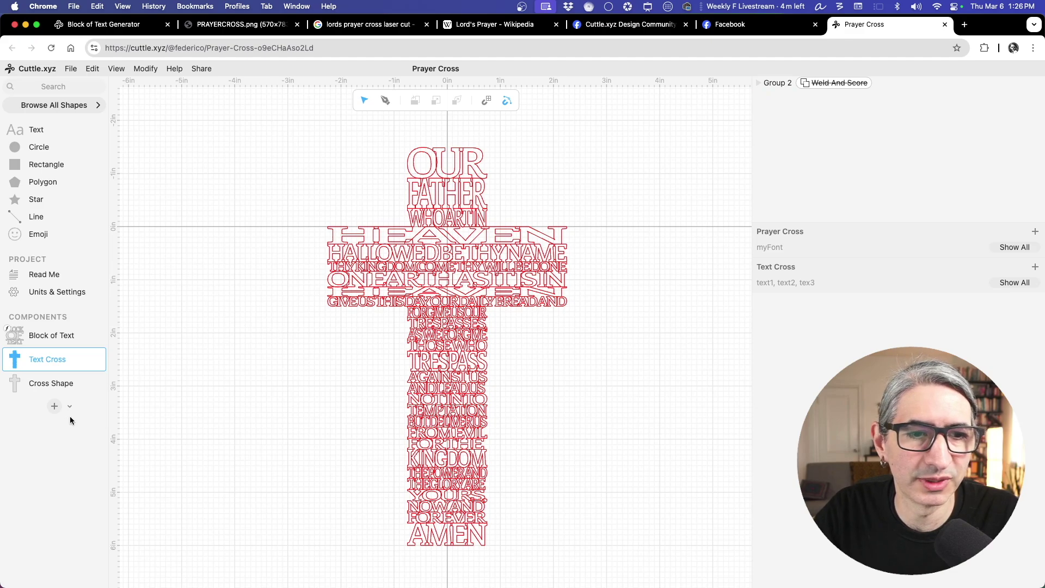
# Create a new component and place an instance of Cross Shape at its canvas origin
pyautogui.click(54, 406)
pyautogui.press('Return')
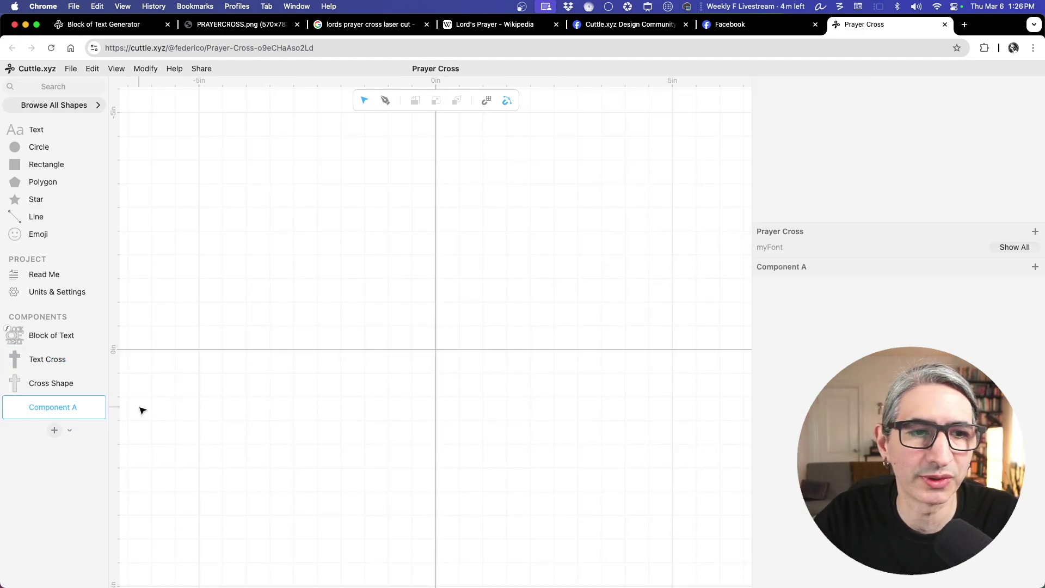
pyautogui.moveTo(13, 384); pyautogui.dragTo(434, 350)
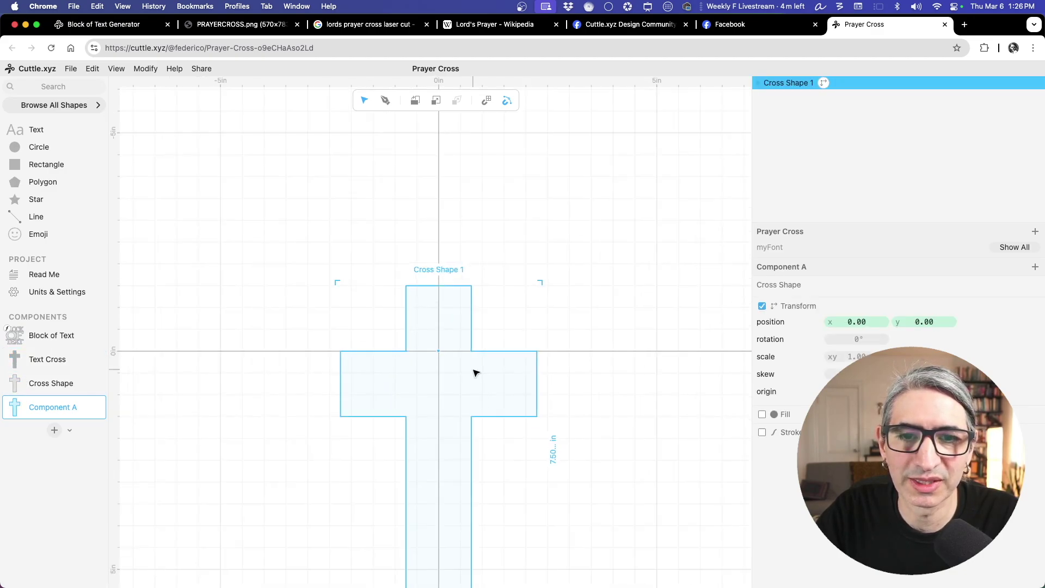
# Apply an Expand (Offset) modifier to Cross Shape 1 with a distance of 0.20
pyautogui.scroll(-3, 476, 368)
pyautogui.scroll(-5, 453, 310)
pyautogui.scroll(4, 459, 287)
pyautogui.scroll(2, 531, 335)
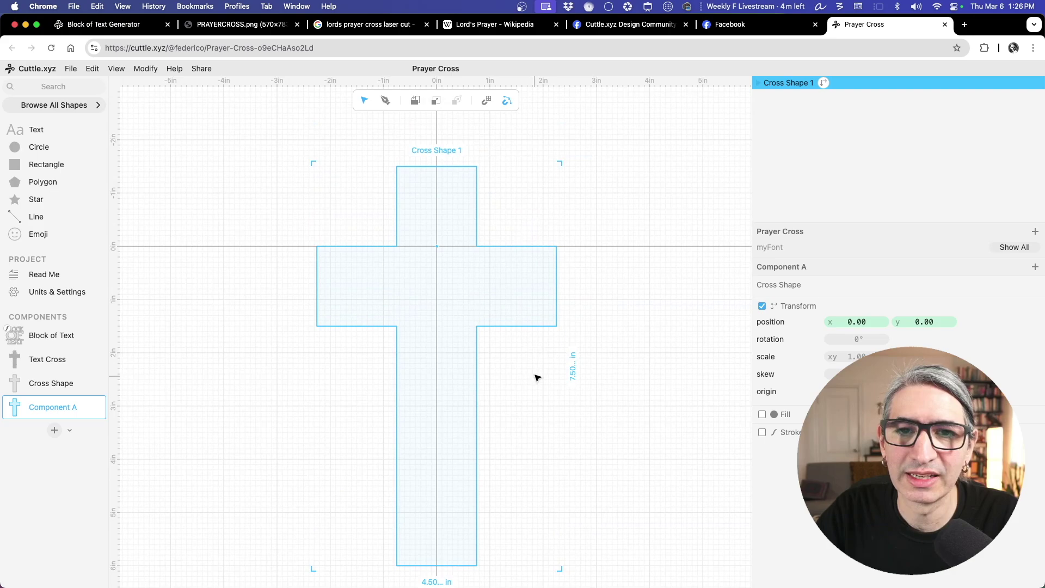
pyautogui.scroll(-2, 538, 362)
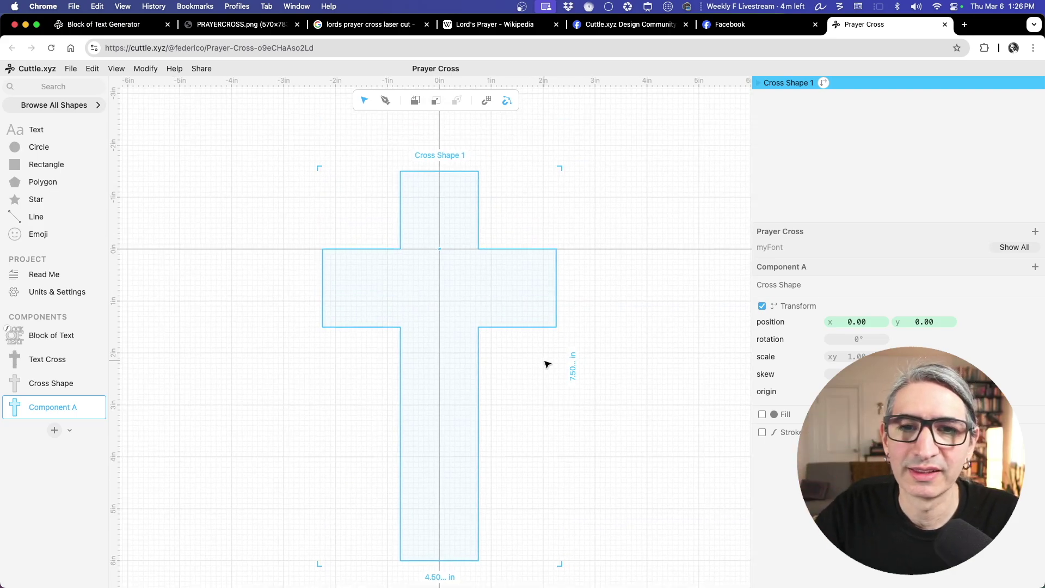
pyautogui.scroll(-1, 507, 362)
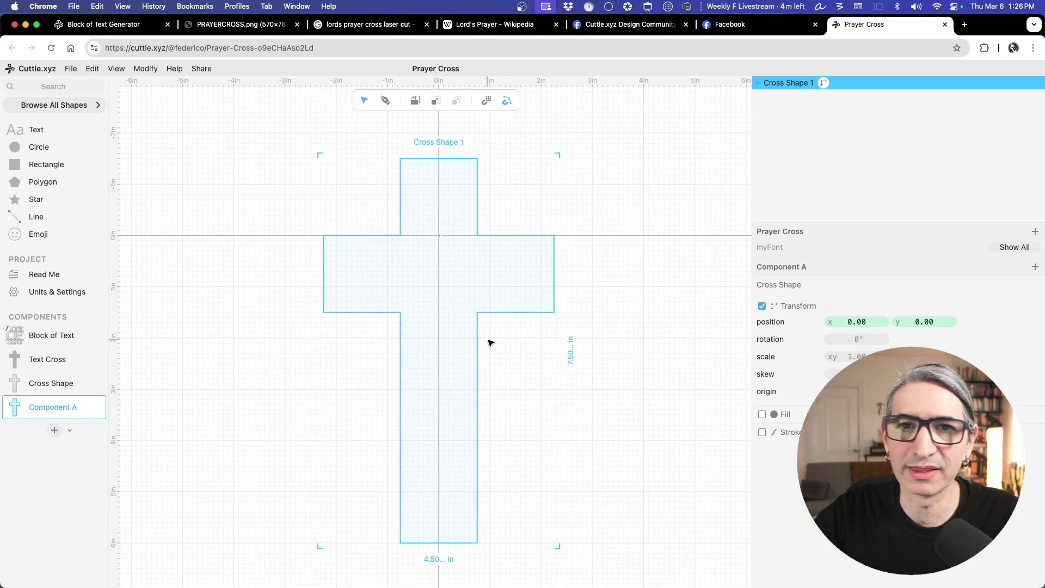
pyautogui.click(144, 69)
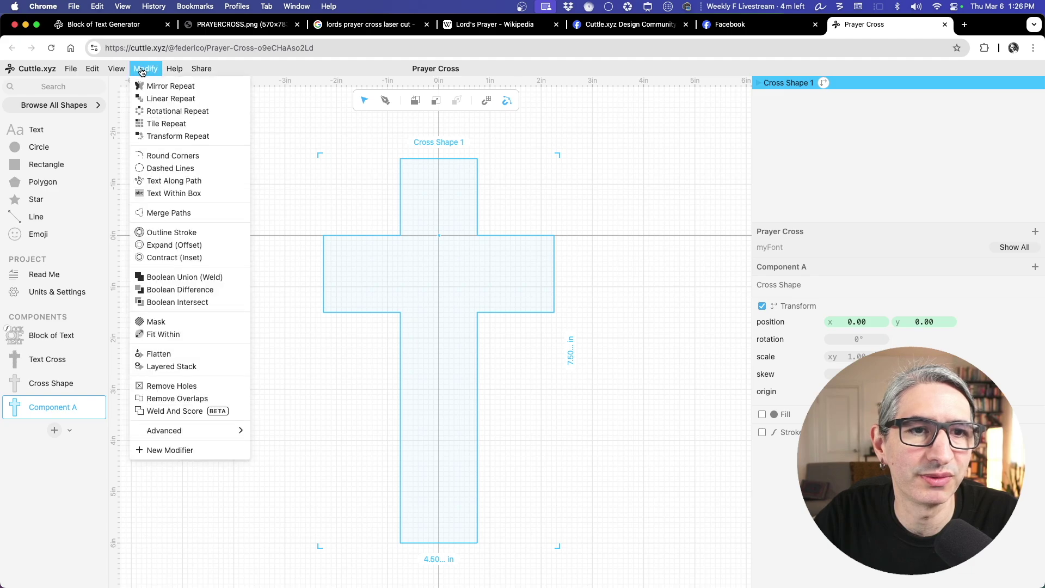
pyautogui.click(174, 246)
pyautogui.moveTo(855, 302); pyautogui.dragTo(876, 301)
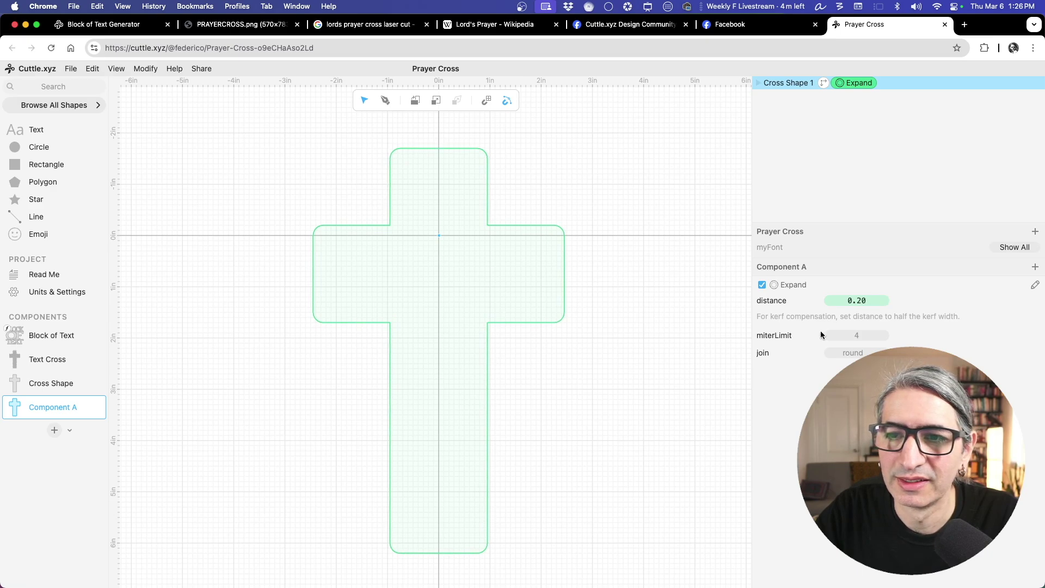
pyautogui.click(673, 370)
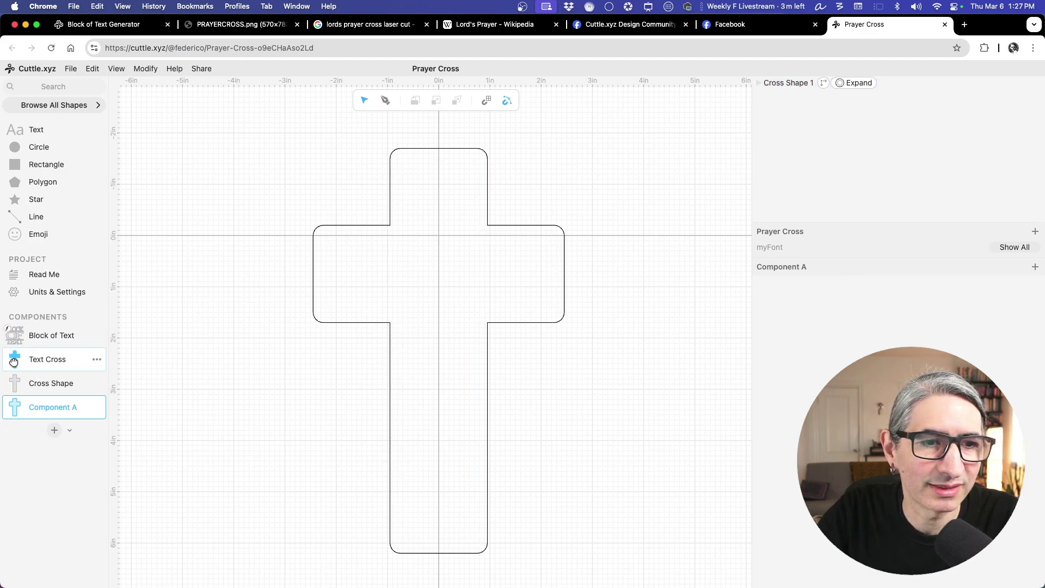
# Place an instance of Text Cross and a second instance of Cross Shape at the canvas origin
pyautogui.moveTo(13, 362); pyautogui.dragTo(437, 235)
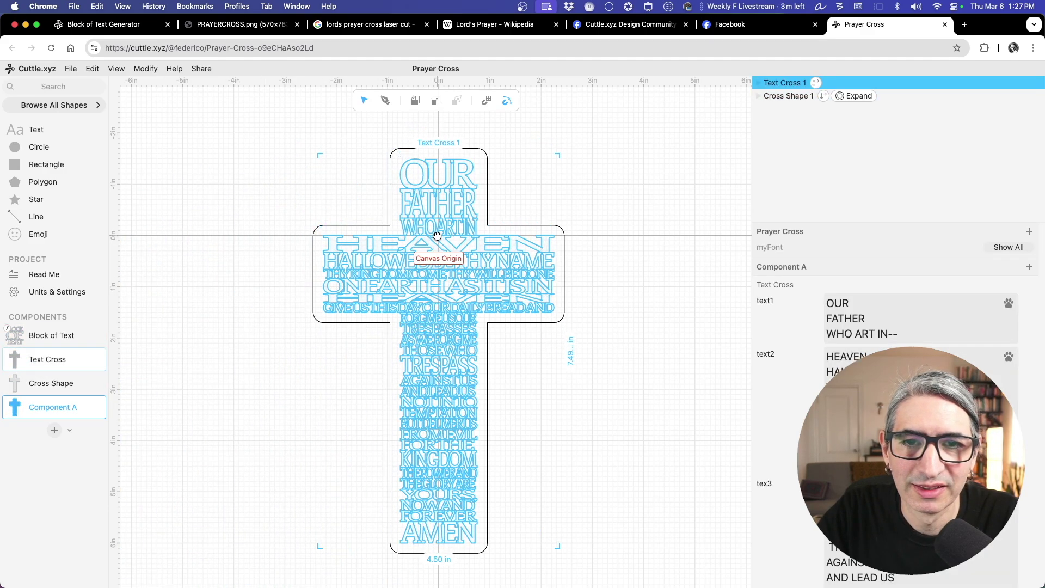
pyautogui.click(650, 412)
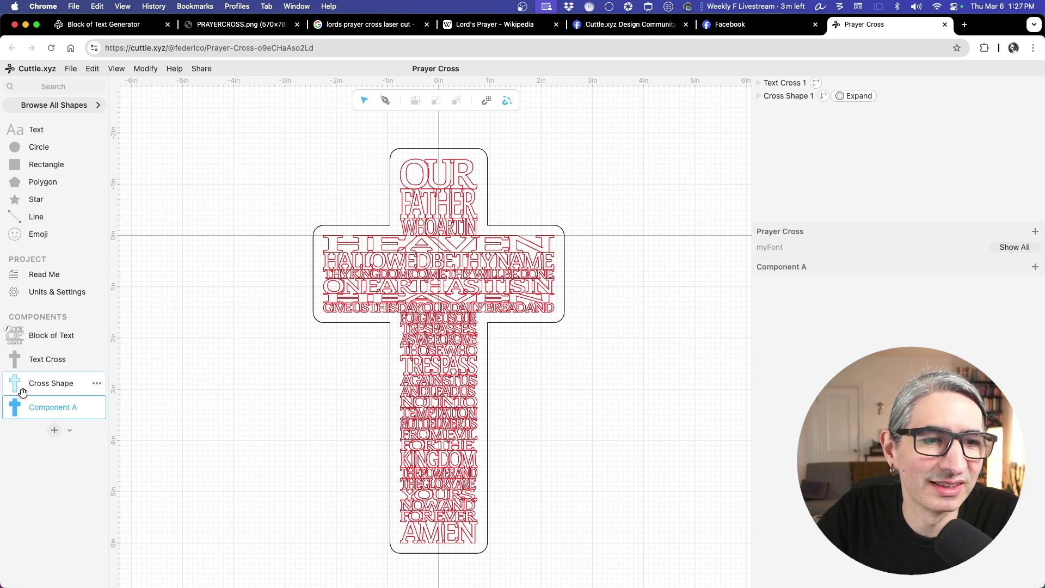
pyautogui.moveTo(55, 361); pyautogui.dragTo(439, 235)
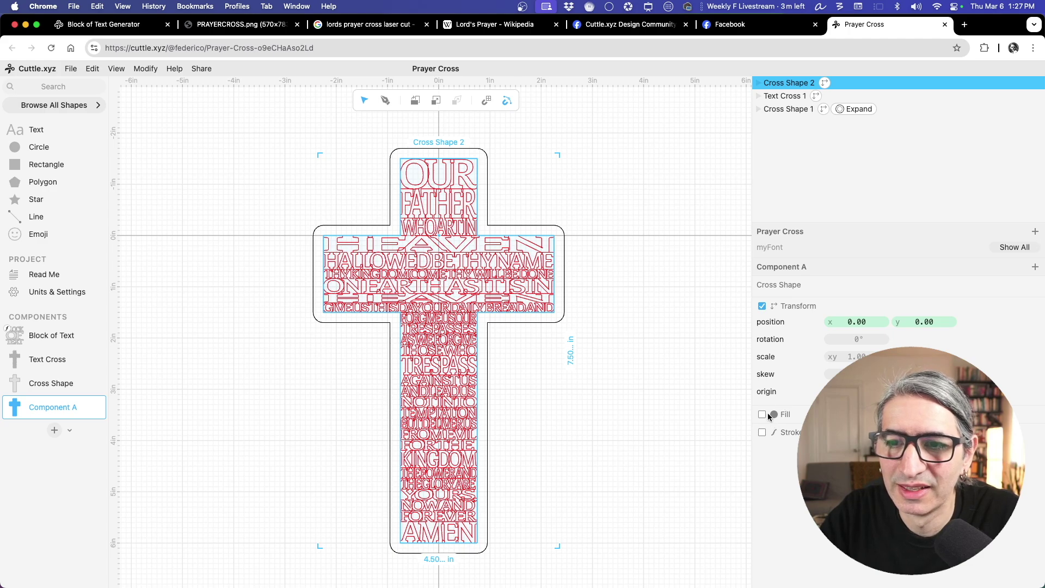
# Give Cross Shape 2 a black non-hairline stroke with a width of 0.15
pyautogui.click(762, 432)
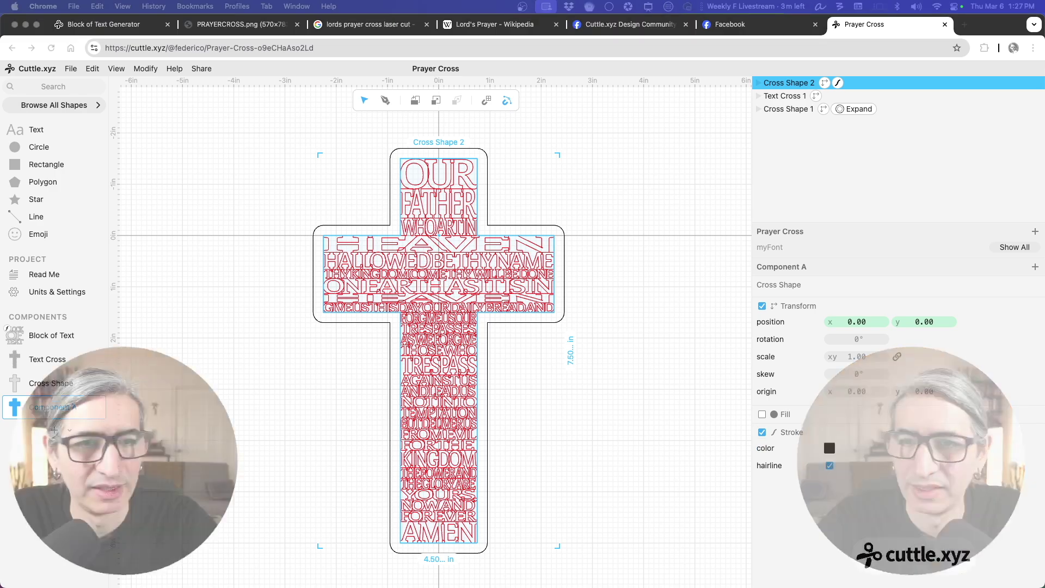
pyautogui.click(829, 466)
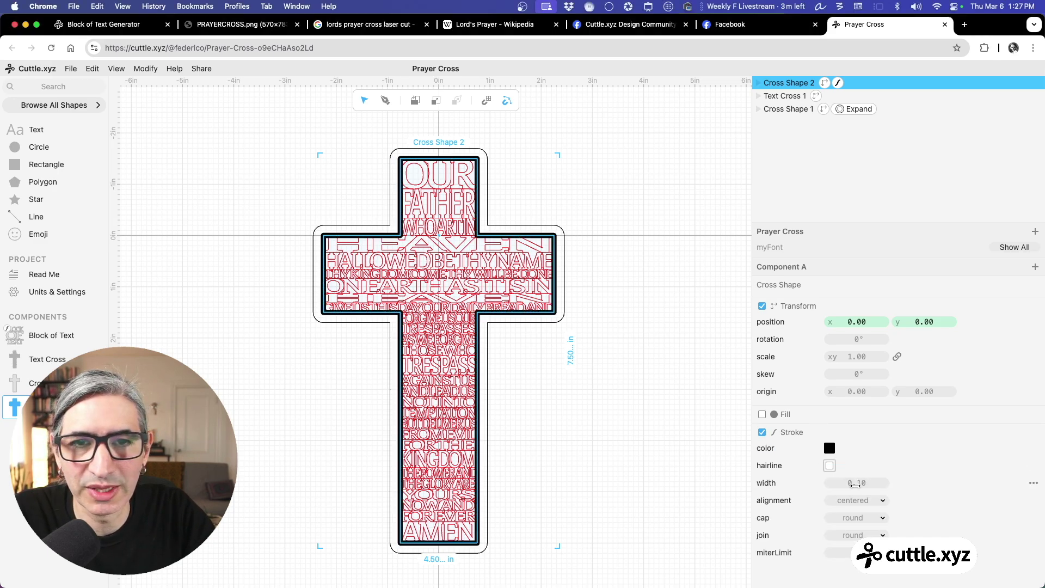
pyautogui.moveTo(857, 485); pyautogui.dragTo(865, 487)
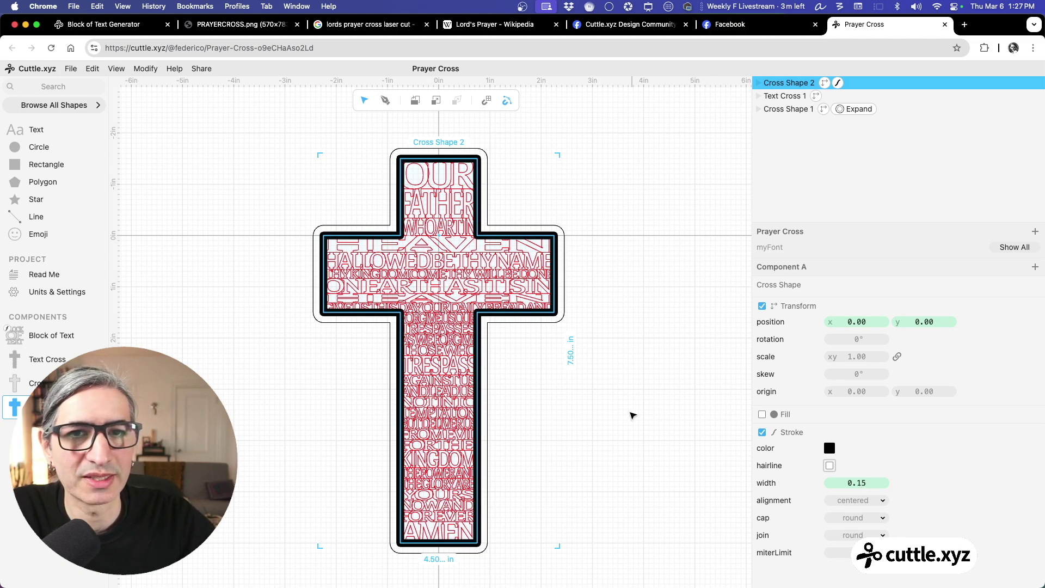
# Copy the Expand modifier from Cross Shape 1 onto Cross Shape 2
pyautogui.scroll(2, 626, 411)
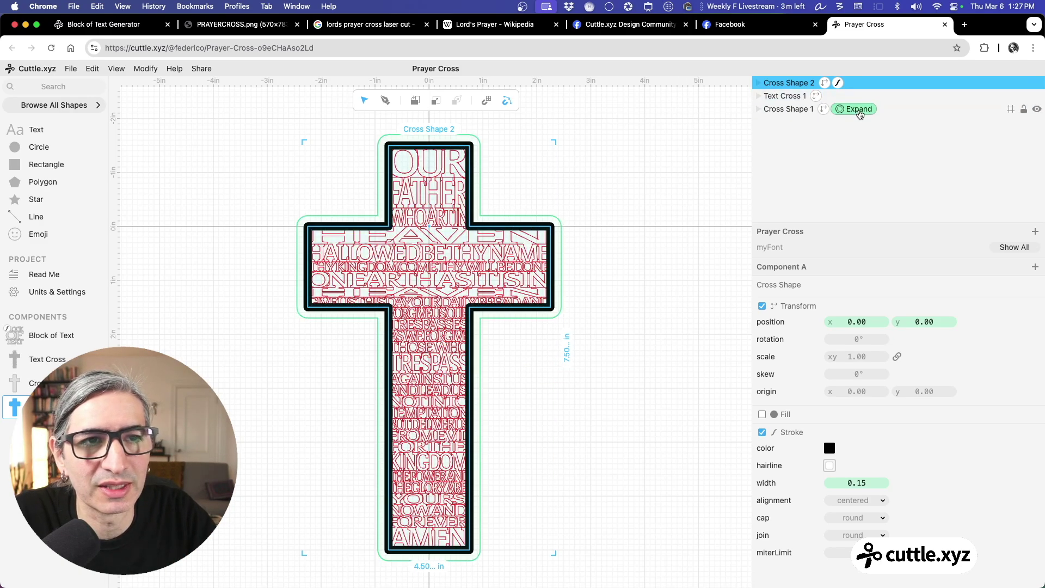
pyautogui.click(858, 110)
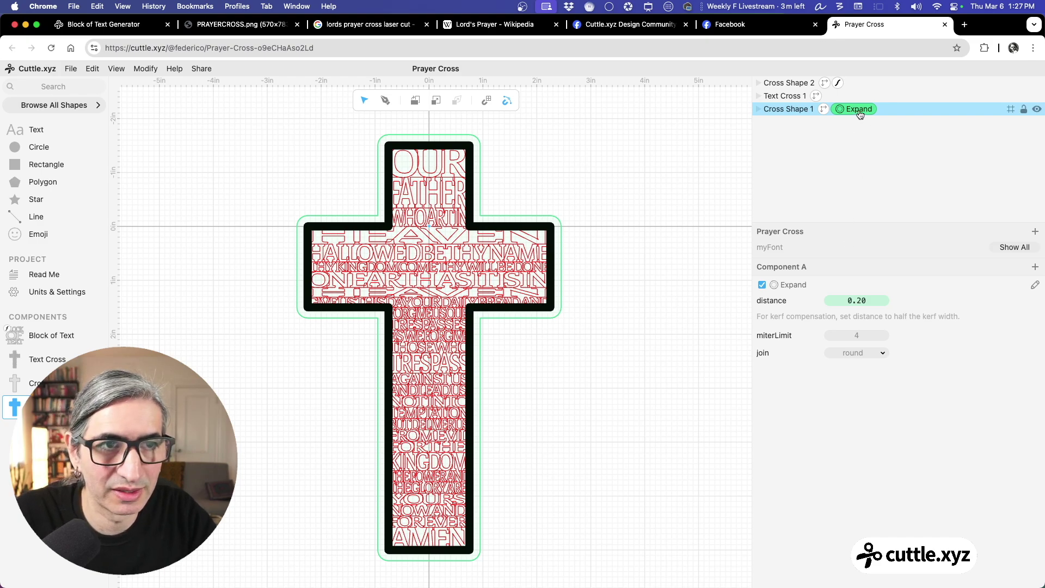
pyautogui.press('cmd+c')
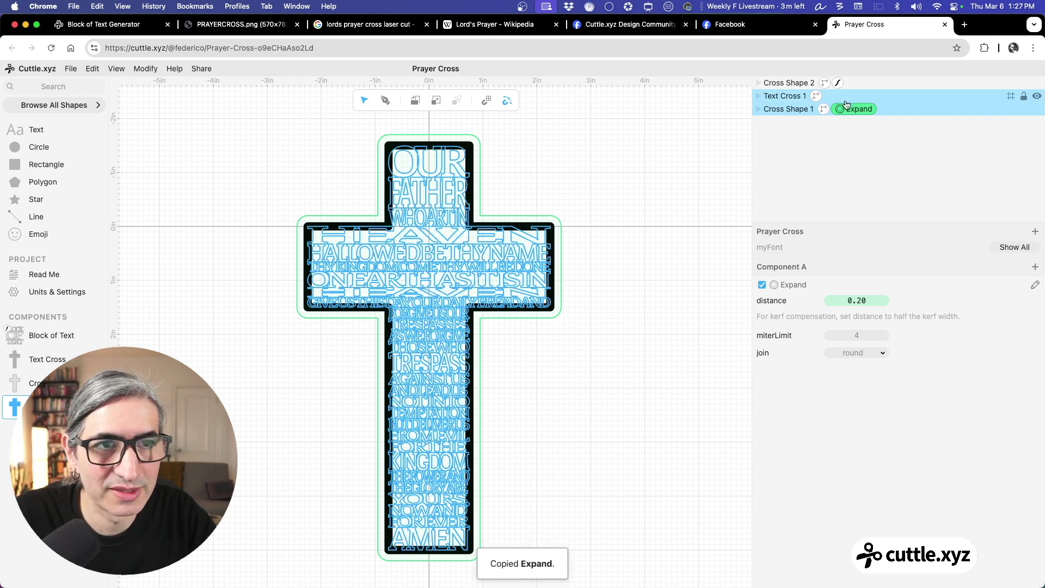
pyautogui.click(857, 83)
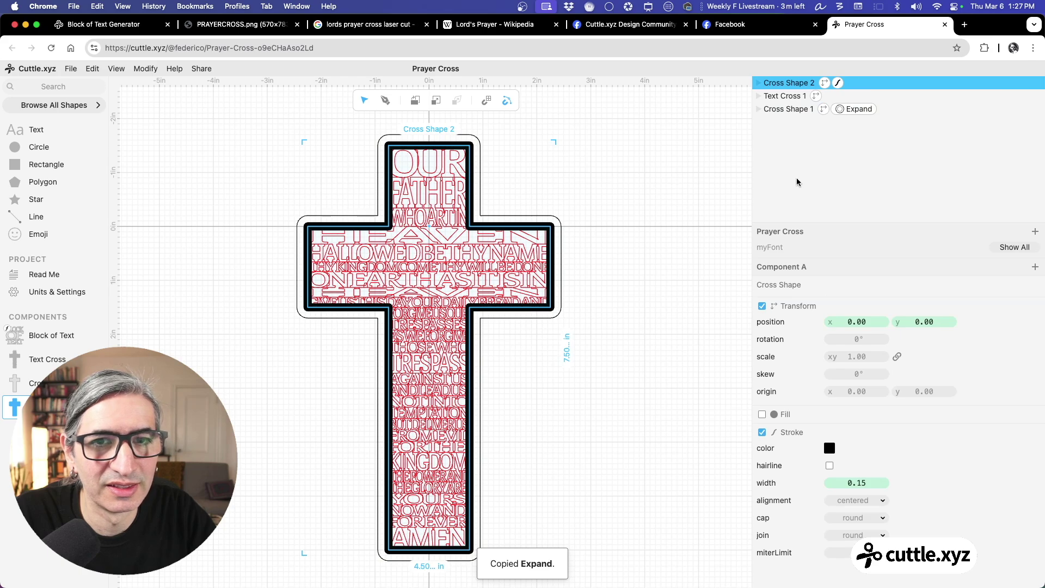
pyautogui.press('cmd+v')
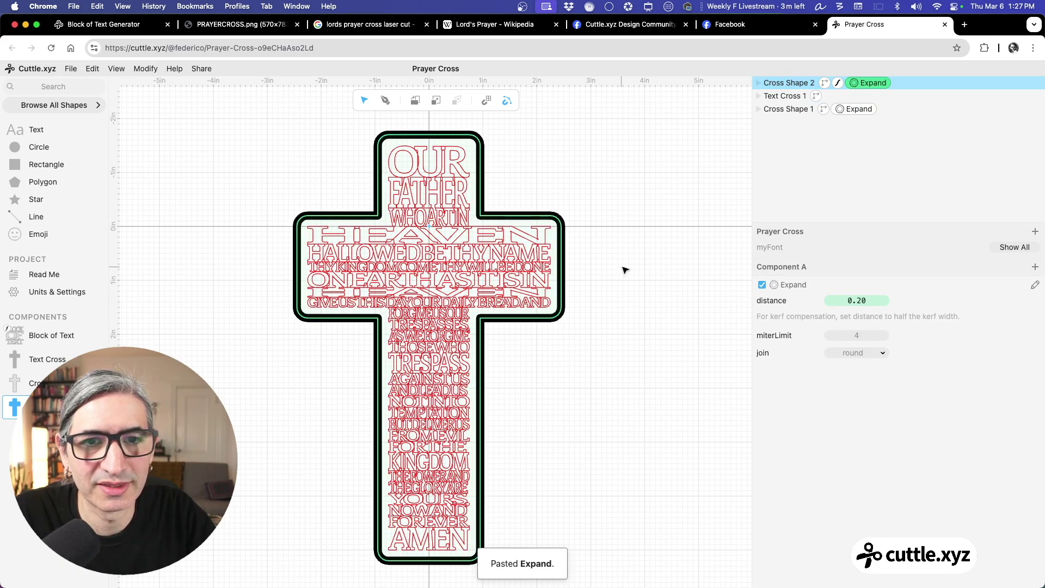
# Set the stroke alignment of Cross Shape 2 to inner and check the frame around the text
pyautogui.scroll(3, 567, 275)
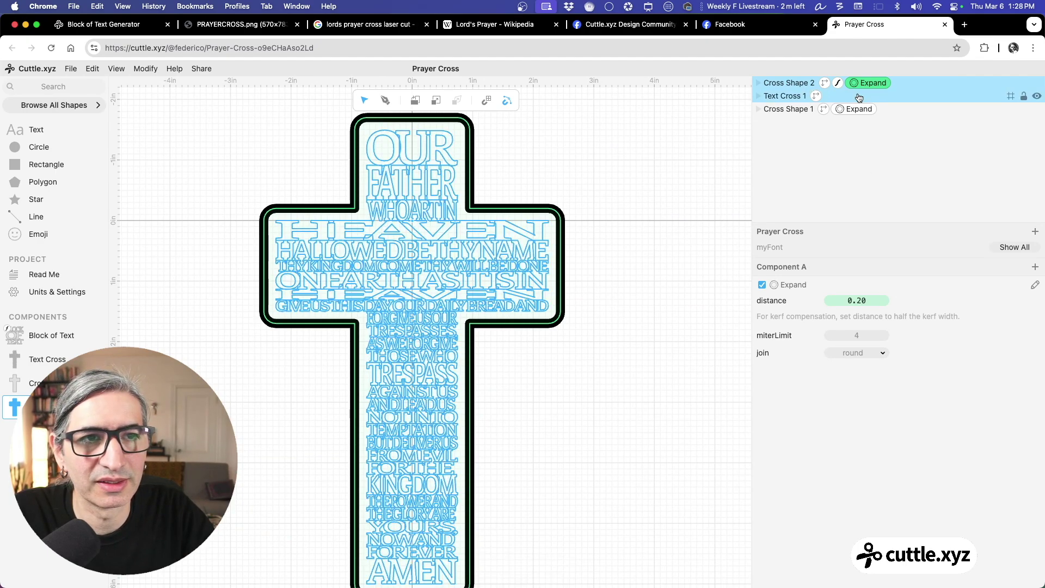
pyautogui.click(838, 82)
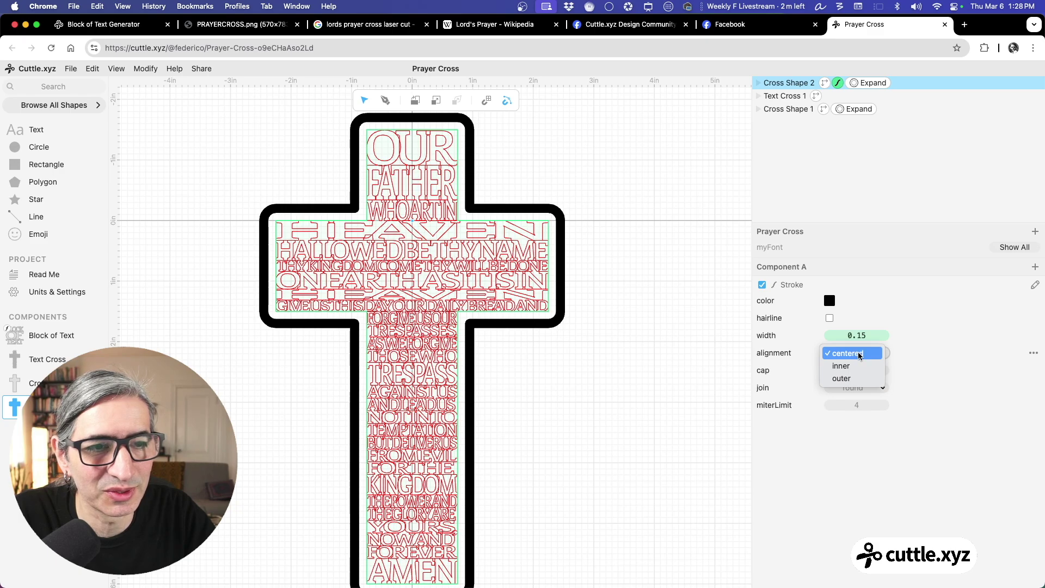
pyautogui.click(852, 366)
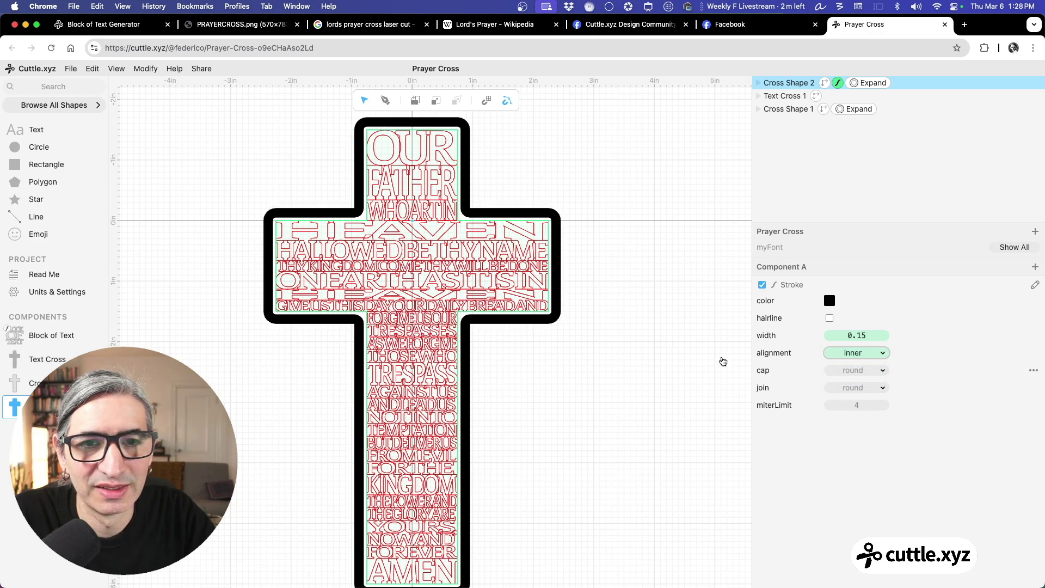
pyautogui.click(599, 329)
pyautogui.scroll(1, 598, 329)
pyautogui.scroll(2, 600, 329)
pyautogui.scroll(-2, 655, 345)
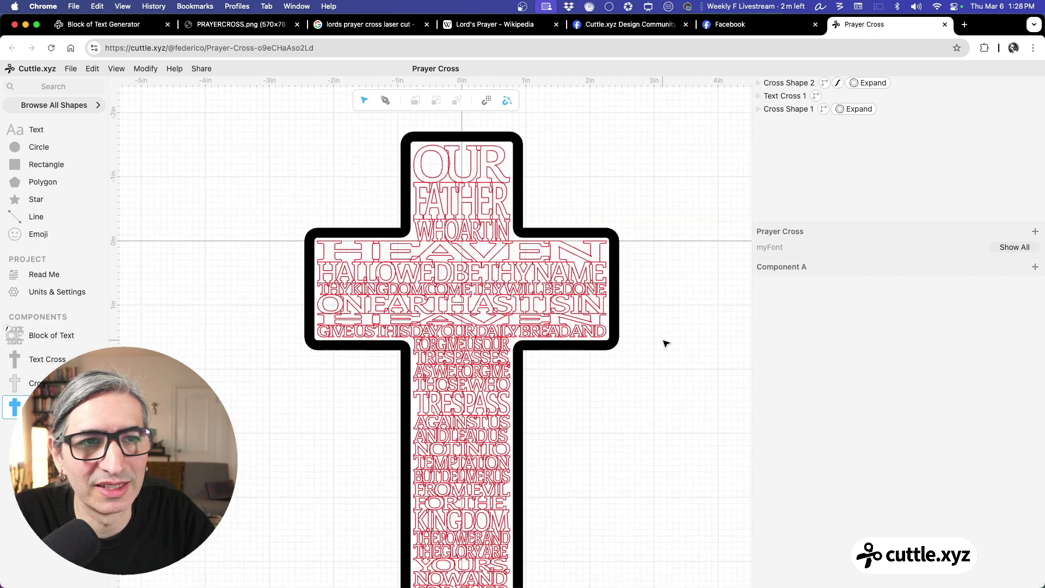
pyautogui.scroll(-2, 656, 315)
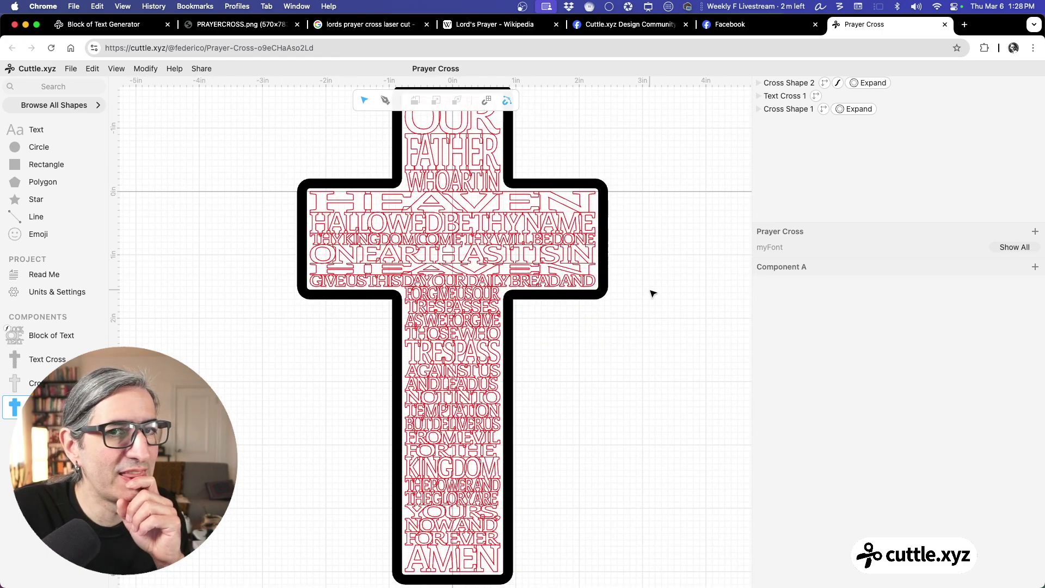
pyautogui.scroll(-2, 675, 288)
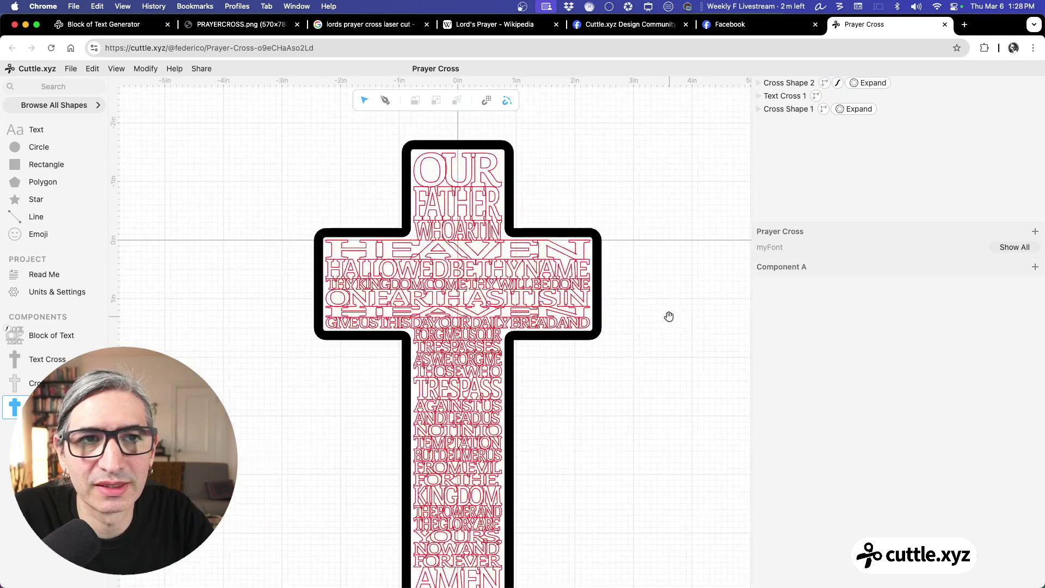
# Examine the frame corners in the Facebook photo of the wooden cross, then return to the Prayer Cross project
pyautogui.click(751, 24)
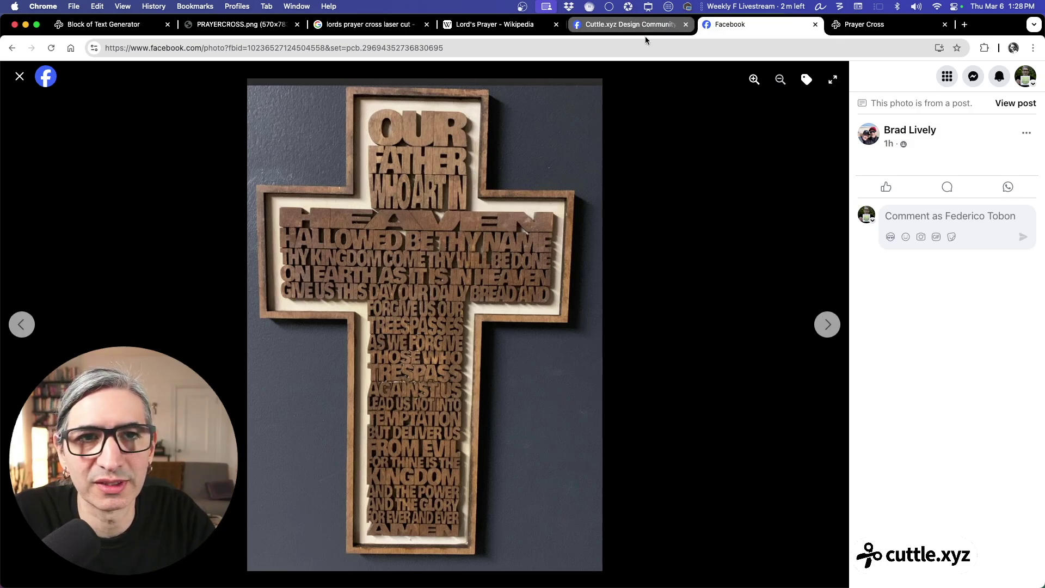
pyautogui.click(257, 26)
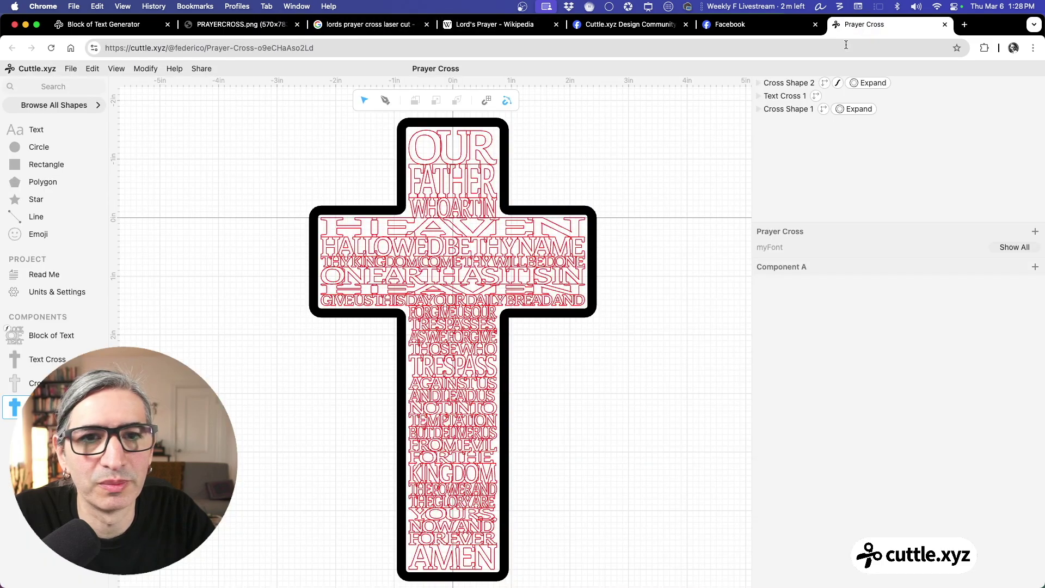
pyautogui.click(859, 25)
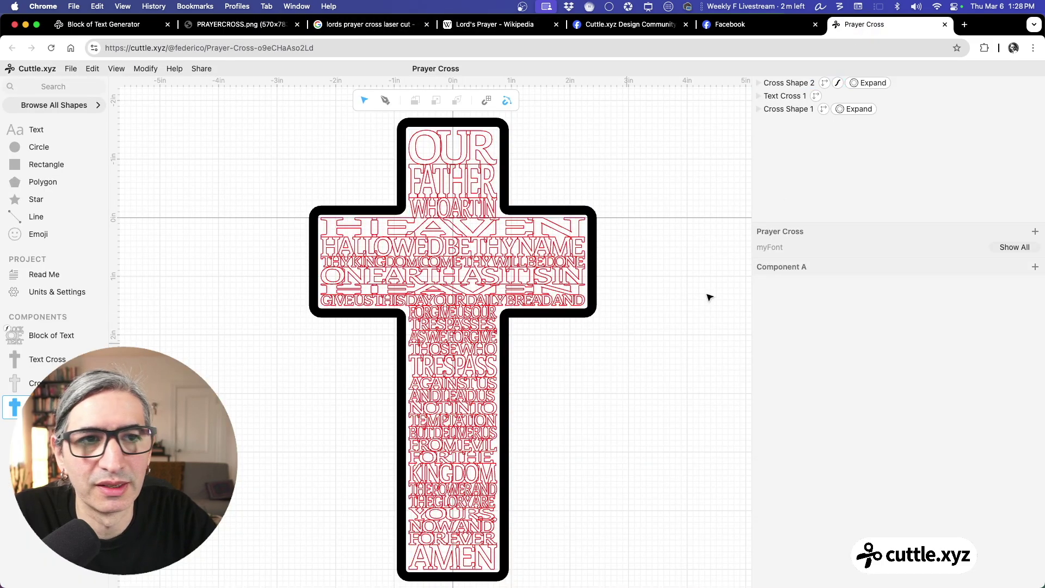
# Set the join of Cross Shape 1's Expand modifier to miter
pyautogui.click(807, 83)
pyautogui.click(793, 111)
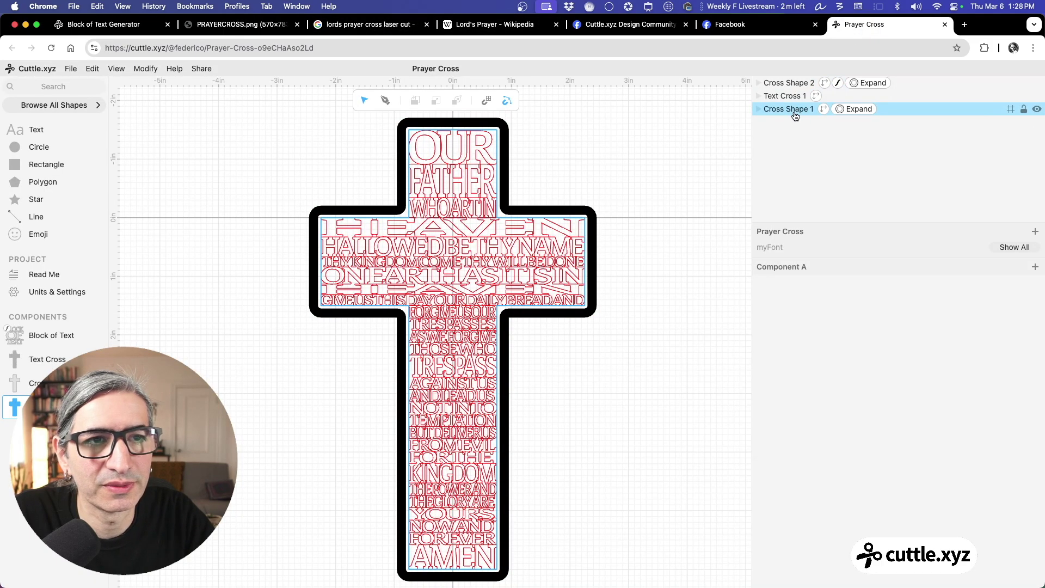
pyautogui.click(840, 110)
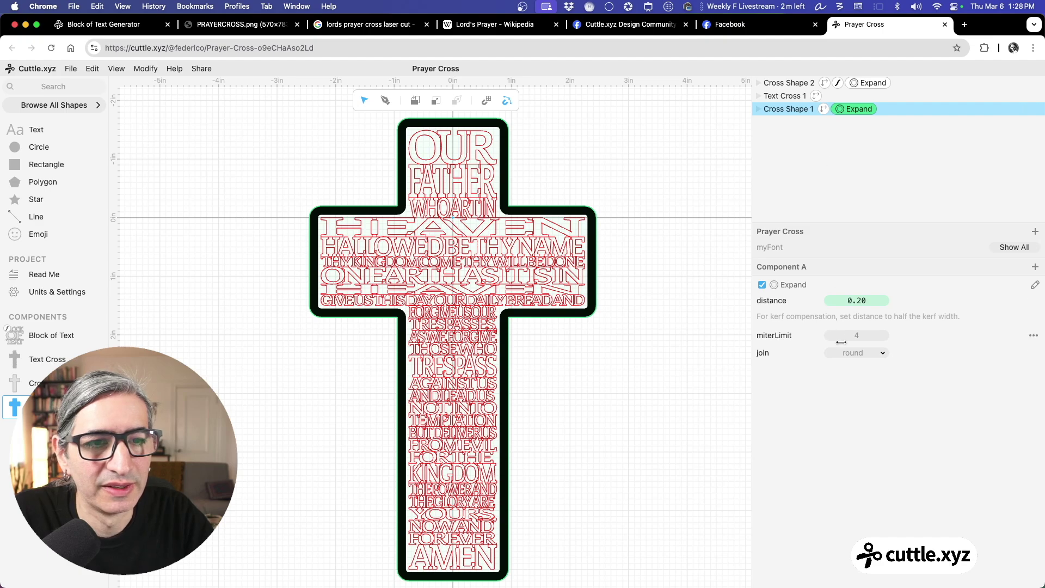
pyautogui.click(873, 353)
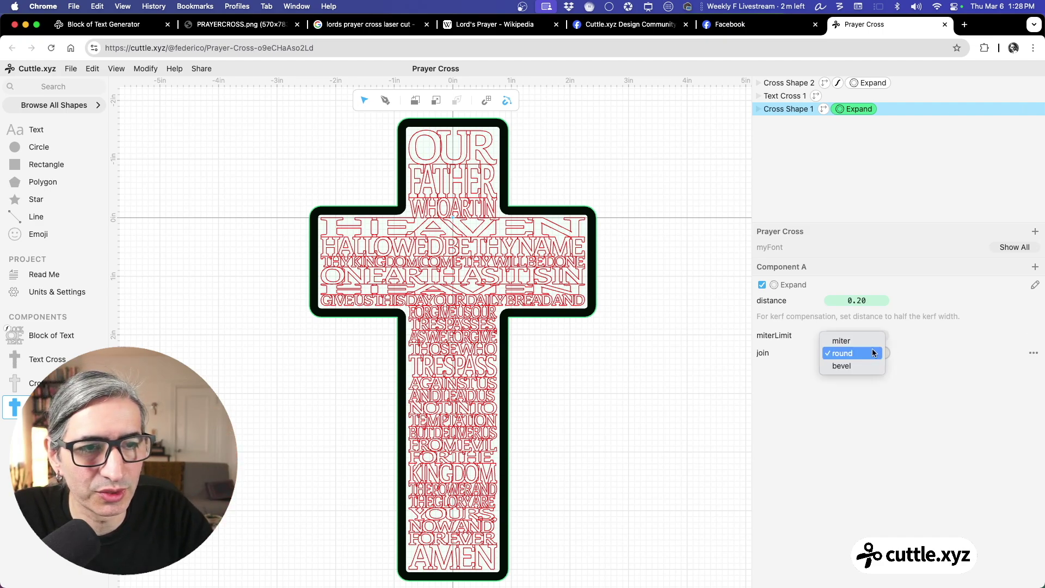
pyautogui.click(867, 343)
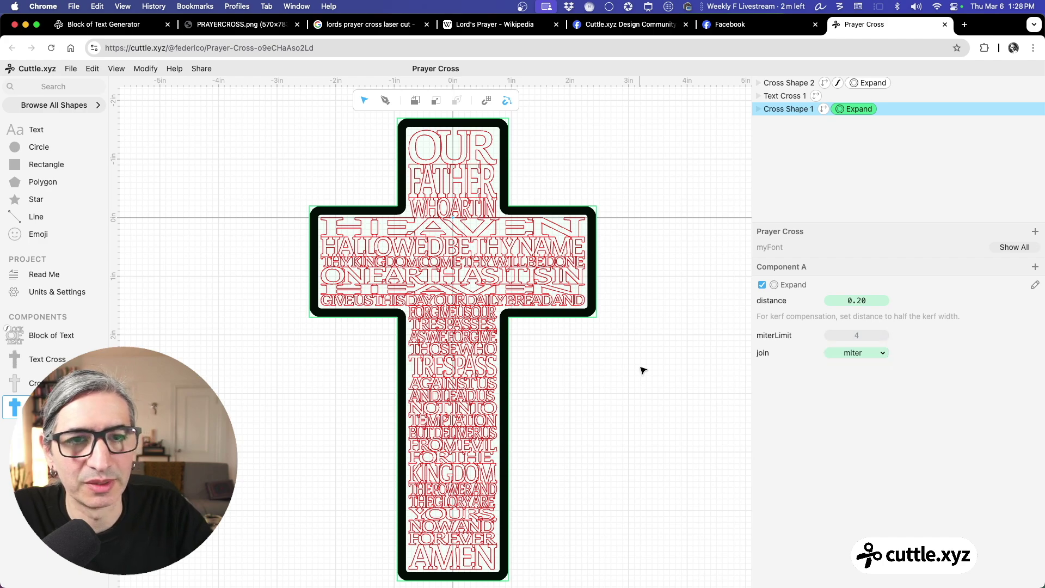
pyautogui.click(667, 366)
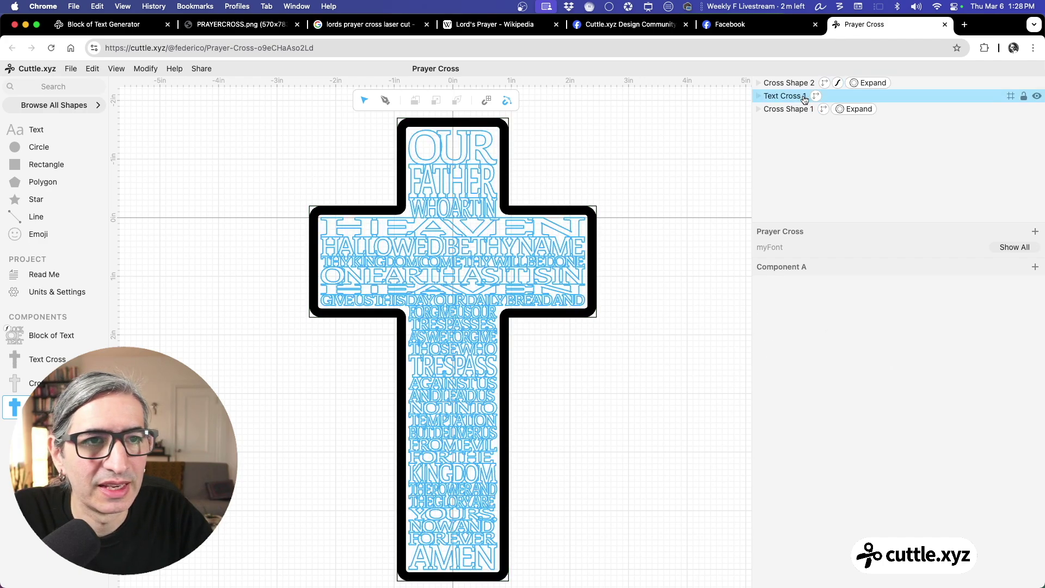
# Set the join of Cross Shape 2's Expand modifier to miter
pyautogui.click(786, 83)
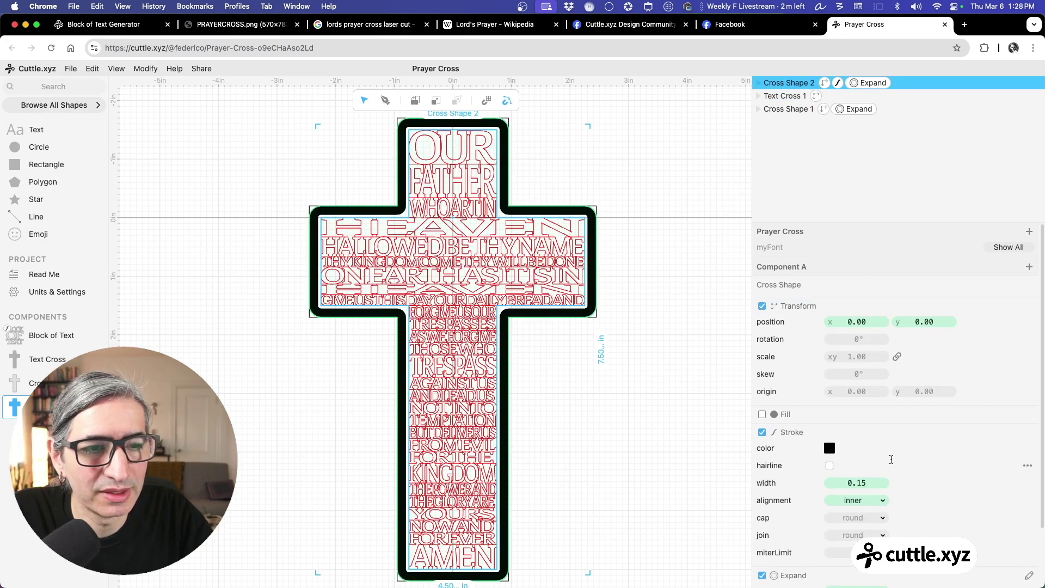
pyautogui.click(868, 83)
pyautogui.click(867, 354)
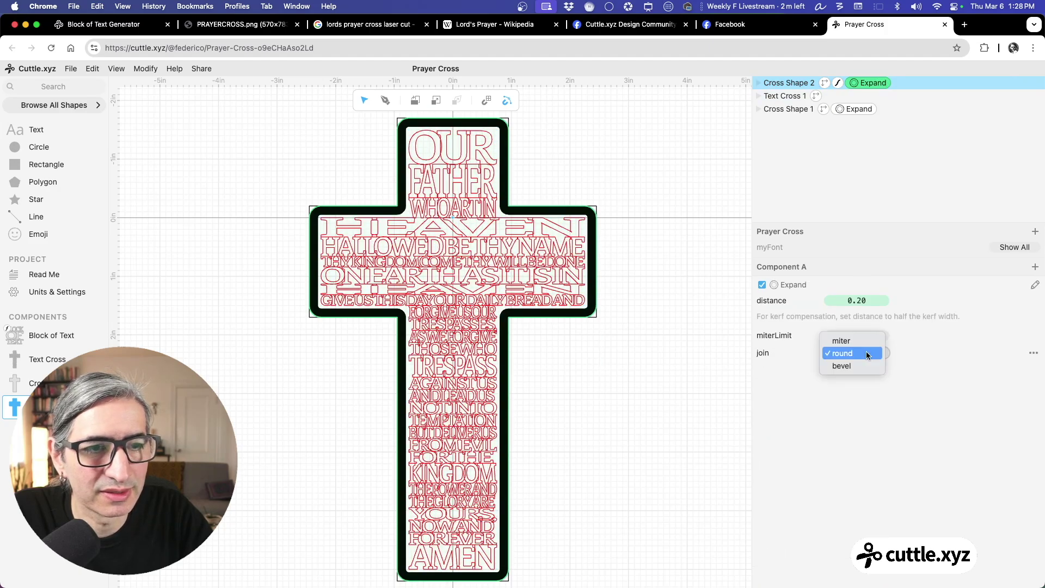
pyautogui.click(864, 341)
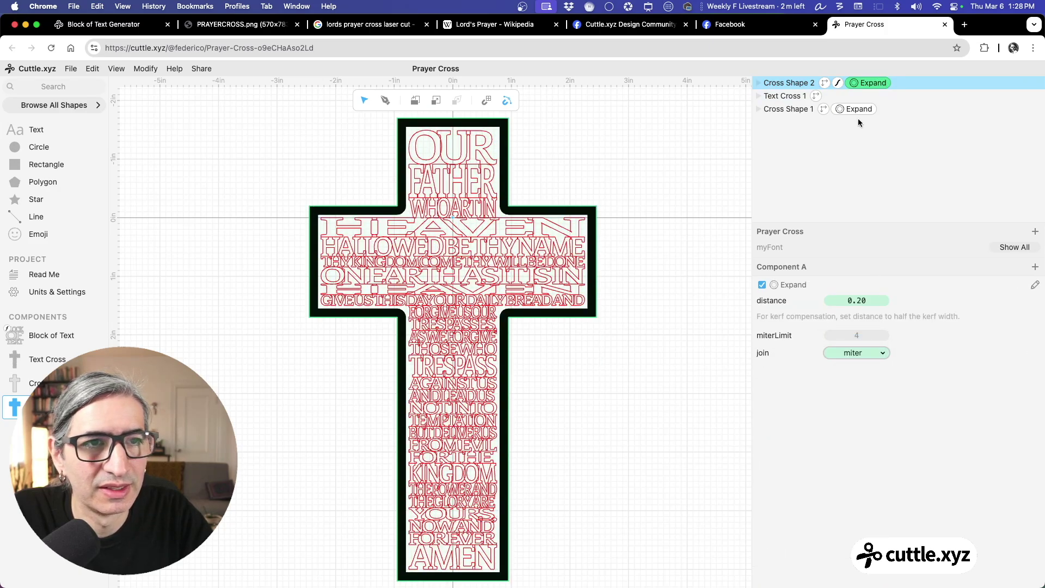
# Set the join of Cross Shape 2's stroke to miter and deselect the shape
pyautogui.click(837, 83)
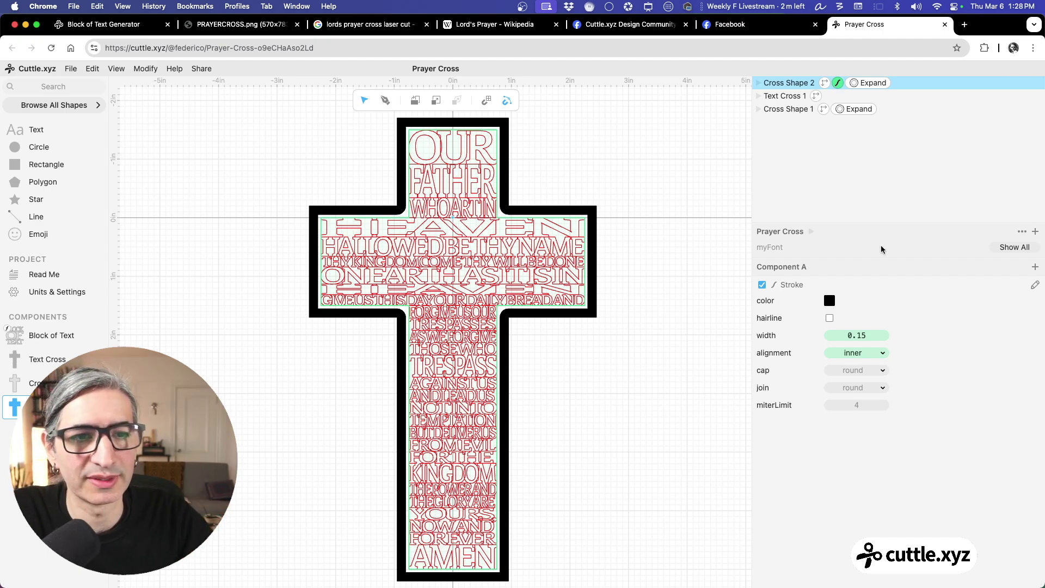
pyautogui.click(861, 388)
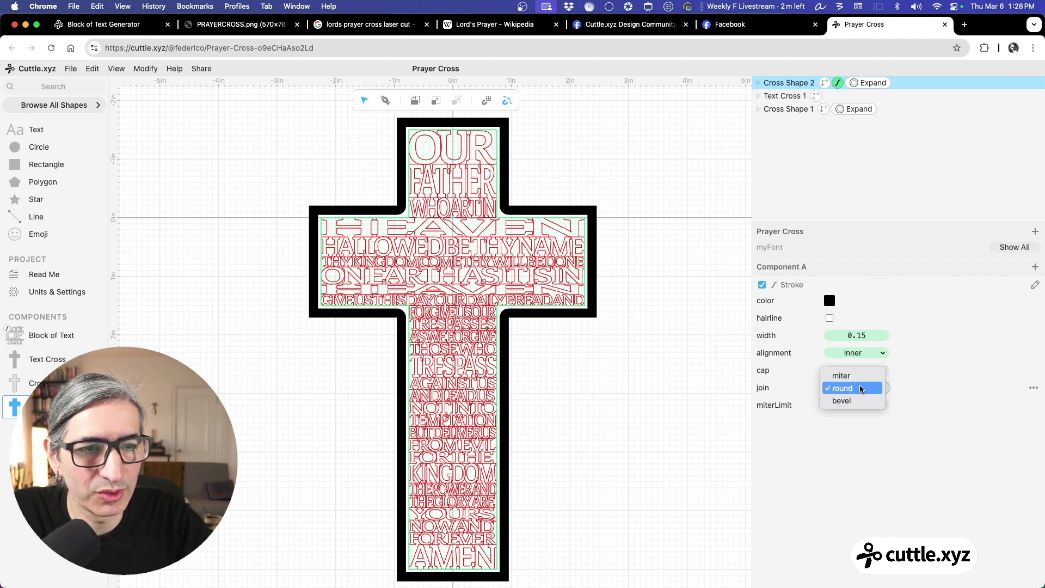
pyautogui.click(852, 388)
pyautogui.click(716, 392)
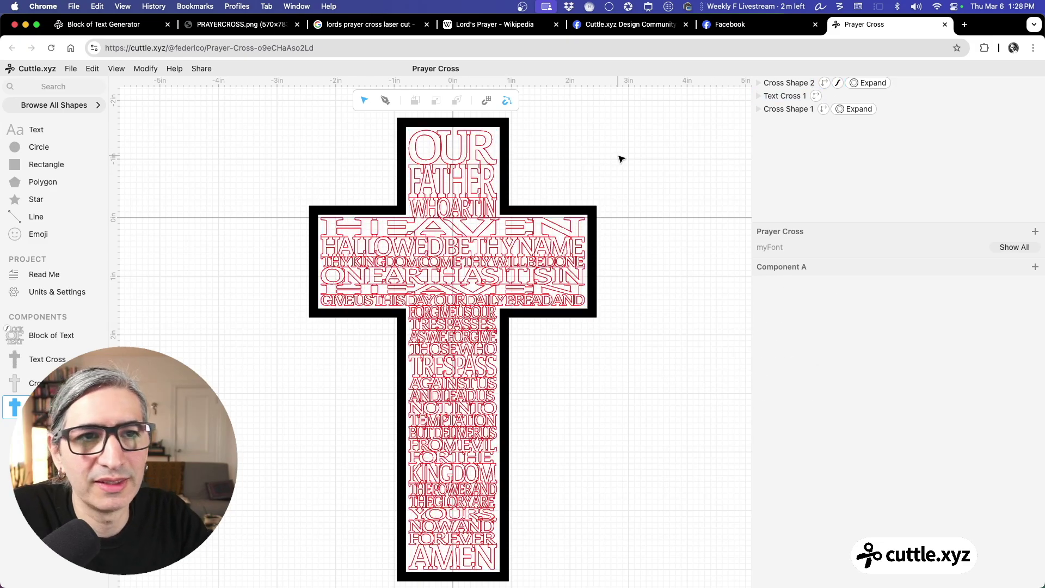
# Add a Flatten modifier to Cross Shape 2 and turn on its strokeResult option
pyautogui.click(796, 85)
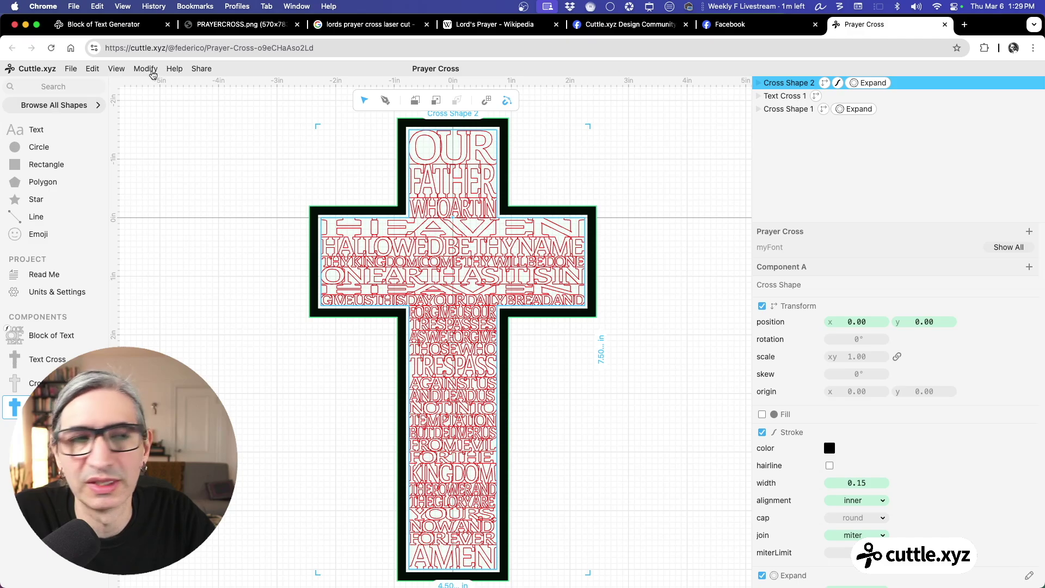
pyautogui.click(152, 72)
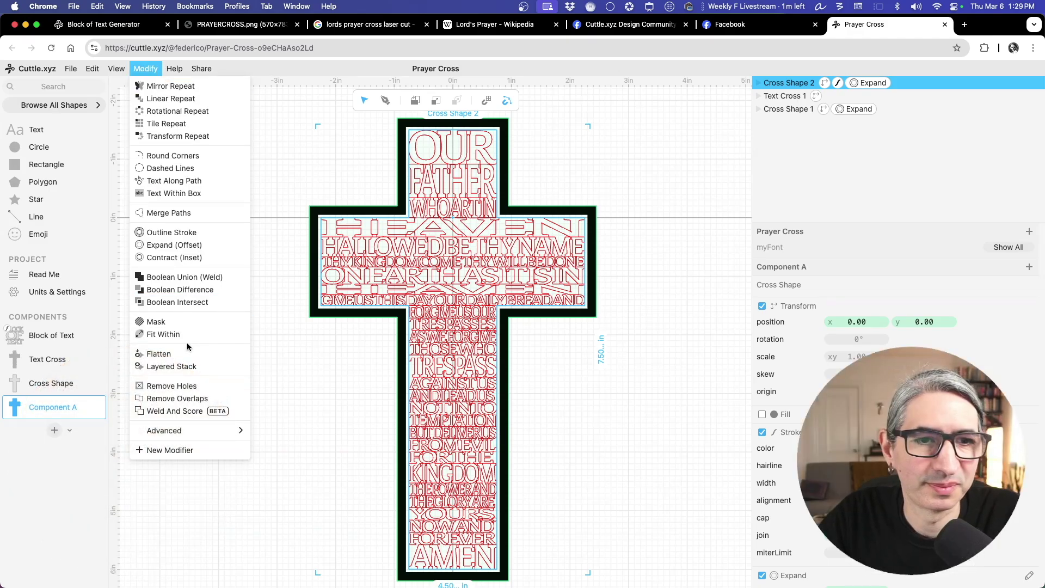
pyautogui.click(180, 354)
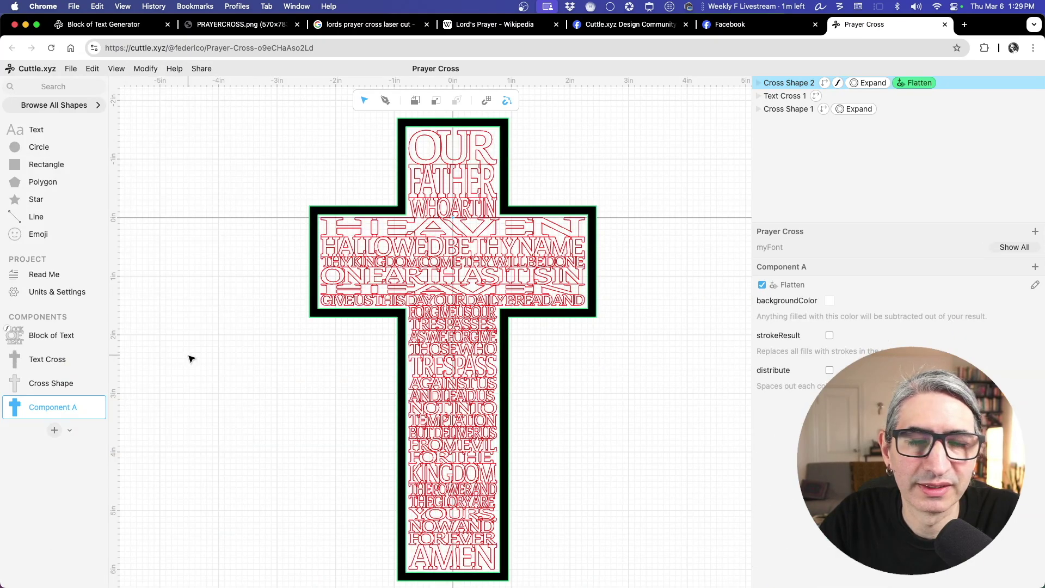
pyautogui.click(829, 335)
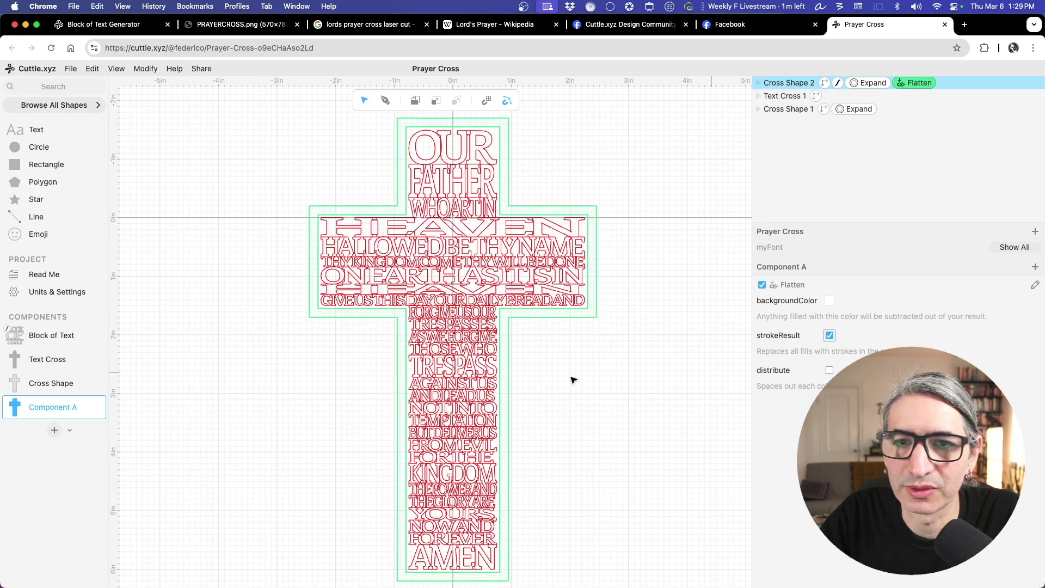
pyautogui.click(575, 378)
# Move Cross Shape 2 out to the right of the text cross, to x about 5.59 and y 0
pyautogui.scroll(-3, 576, 378)
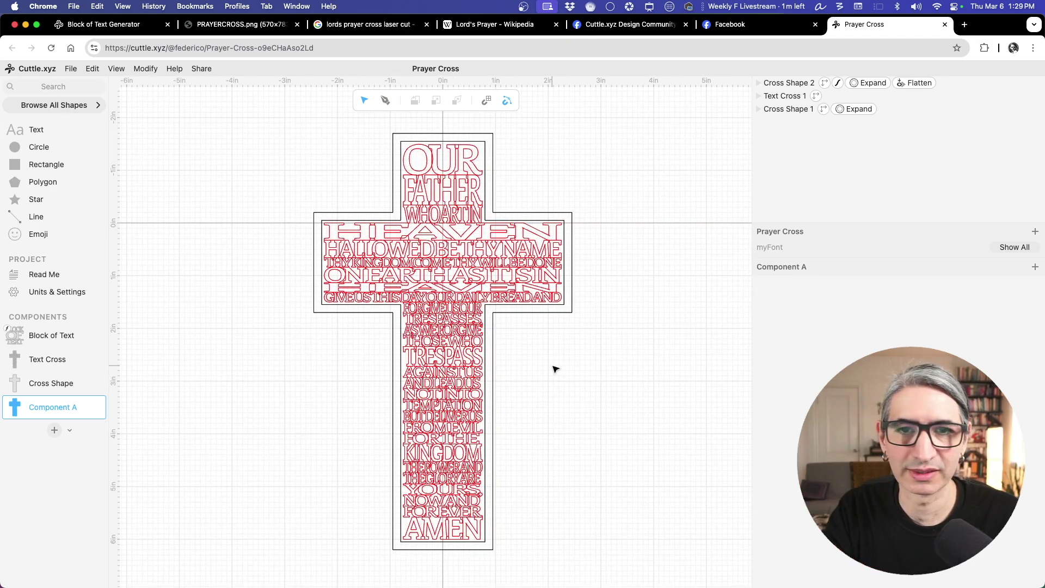
pyautogui.scroll(-4, 651, 194)
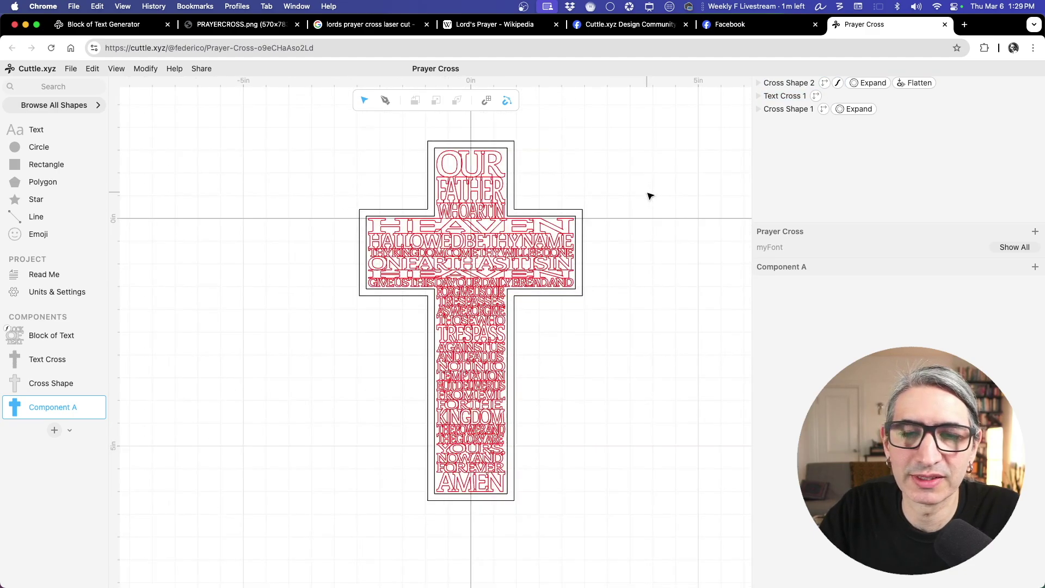
pyautogui.moveTo(615, 193); pyautogui.dragTo(543, 203)
pyautogui.click(337, 156)
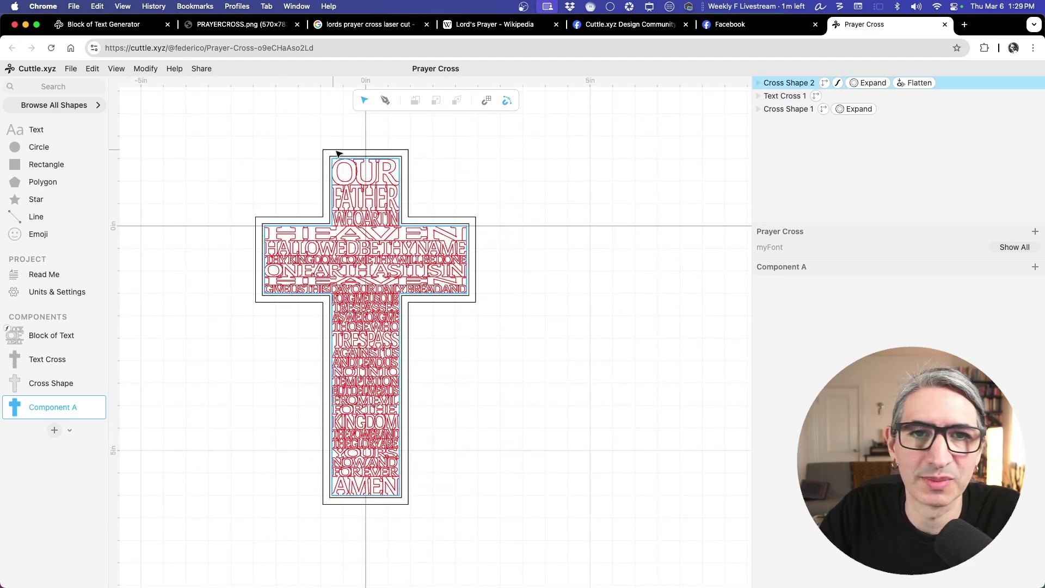
pyautogui.moveTo(367, 150); pyautogui.dragTo(618, 145)
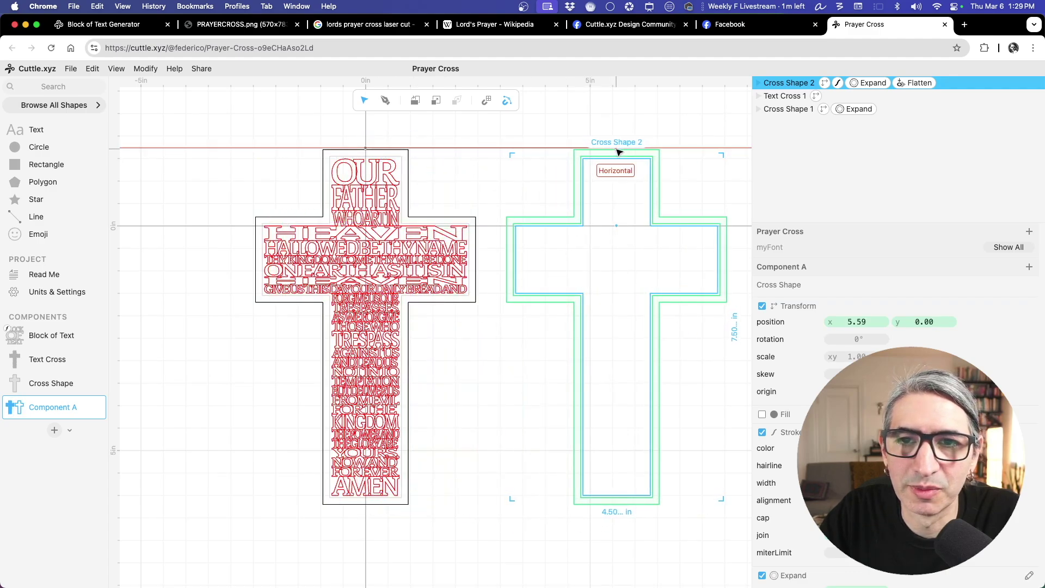
pyautogui.click(517, 113)
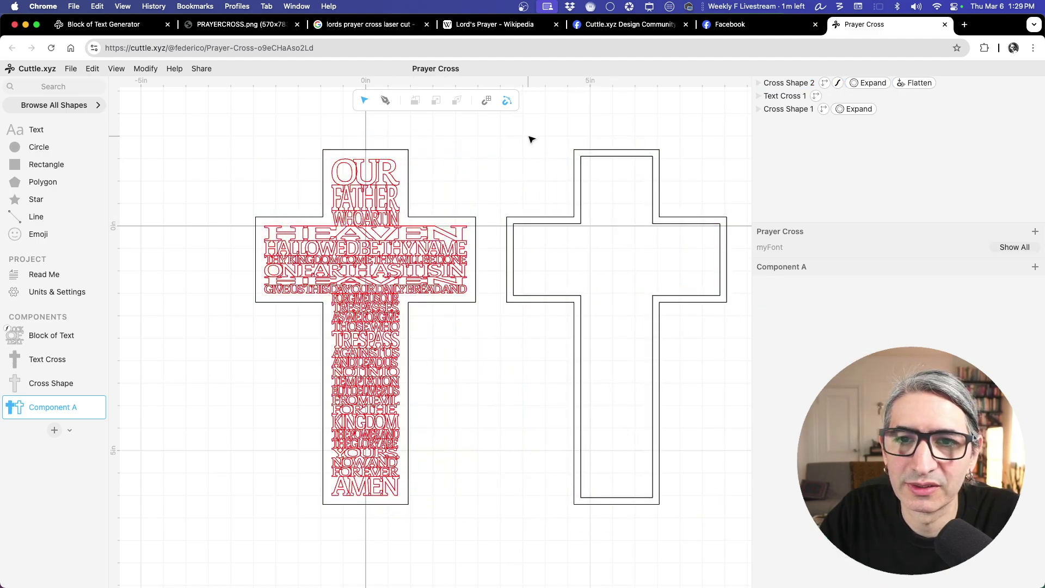
# Move Cross Shape 1, the backing, out to the left of the text cross, to x about -5.34 and y about -0.03
pyautogui.scroll(3, 527, 140)
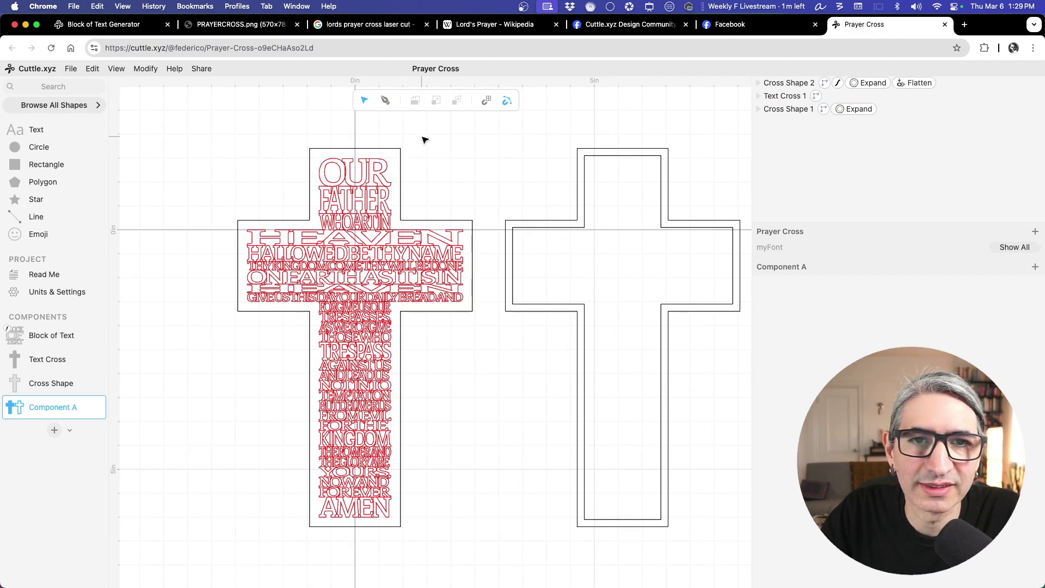
pyautogui.moveTo(398, 154); pyautogui.dragTo(146, 151)
pyautogui.click(207, 133)
# Move Cross Shape 2 back over the text cross and set its position to x 0 and y 0
pyautogui.scroll(-5, 231, 138)
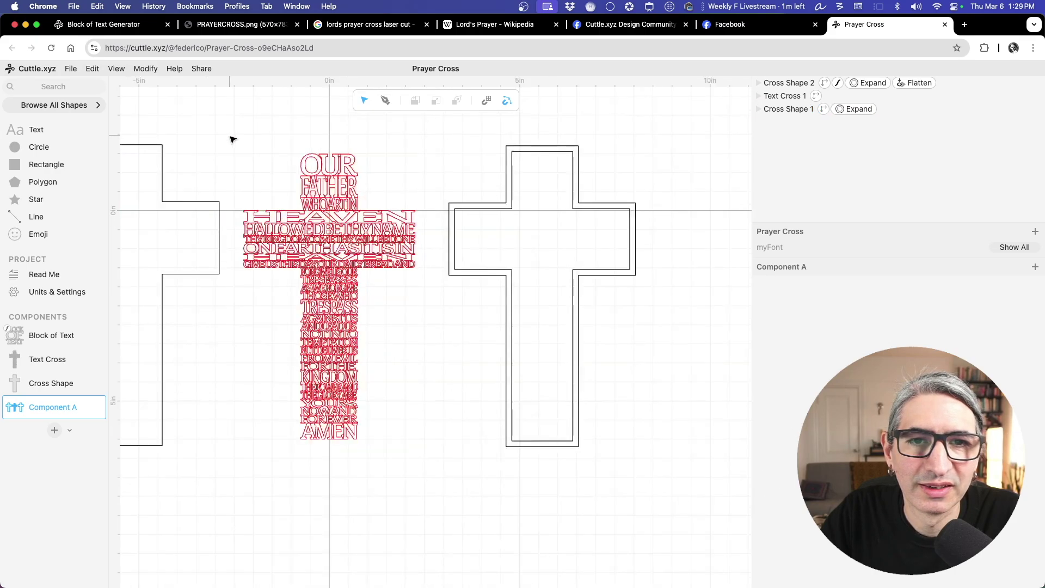
pyautogui.hscroll(-5, 419, 157)
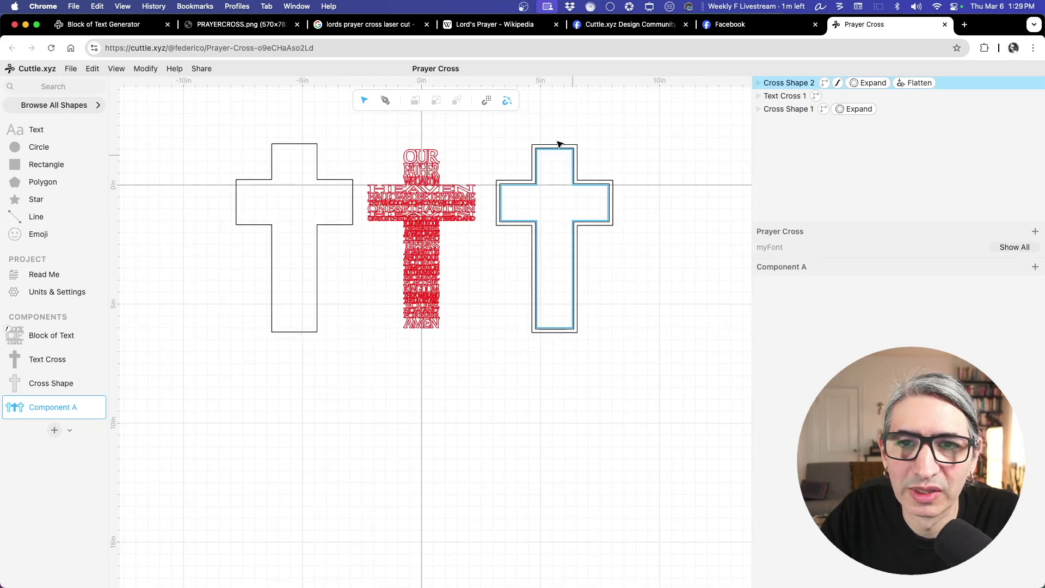
pyautogui.moveTo(555, 154); pyautogui.dragTo(415, 146)
pyautogui.click(855, 321)
pyautogui.write('0, -0.27)')
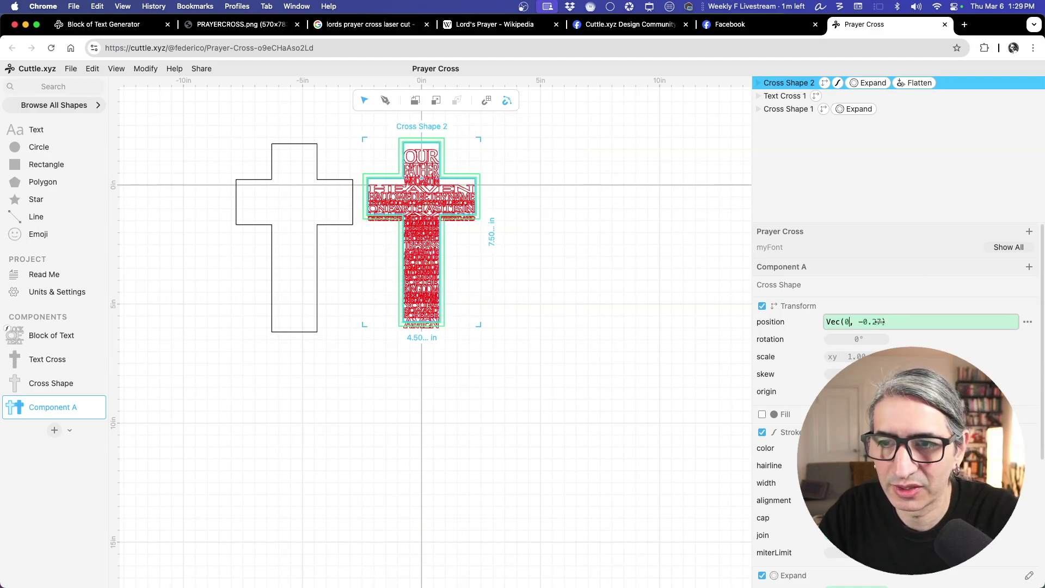
pyautogui.doubleClick(870, 321)
pyautogui.write('0')
pyautogui.click(539, 277)
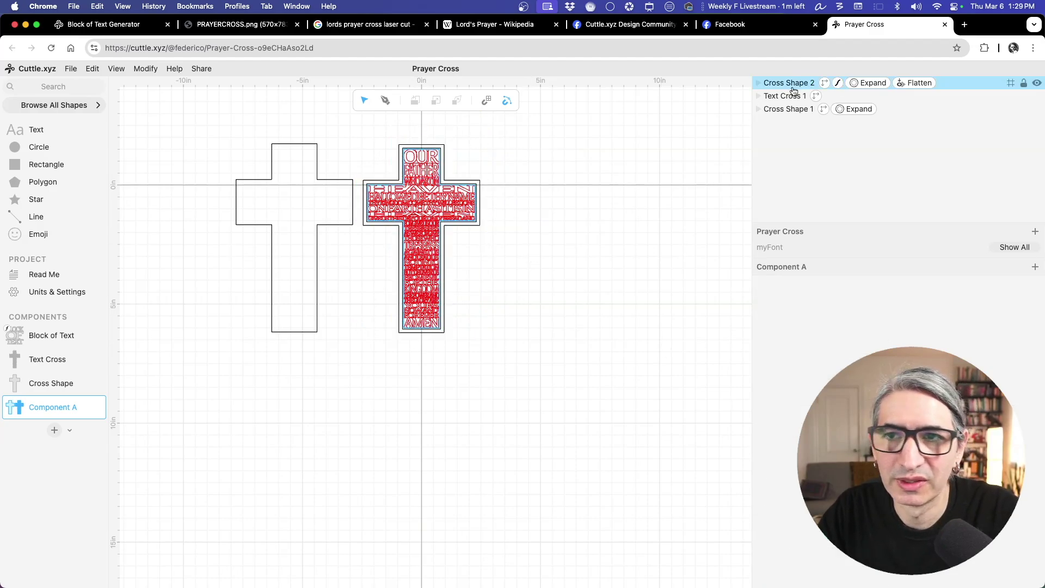
# Rename Cross Shape 2, the outline around the text, as Frame
pyautogui.scroll(3, 486, 154)
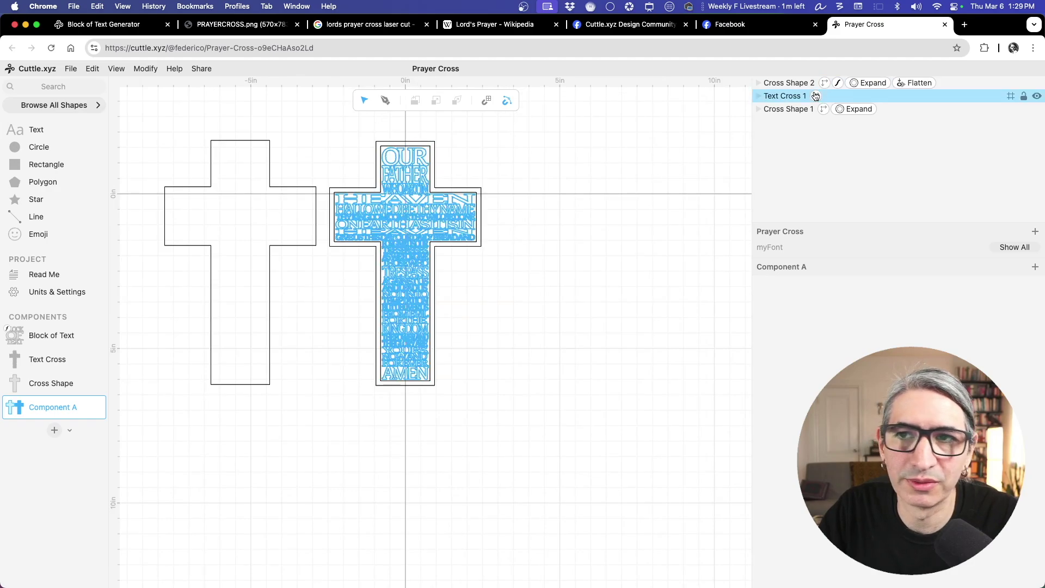
pyautogui.click(423, 144)
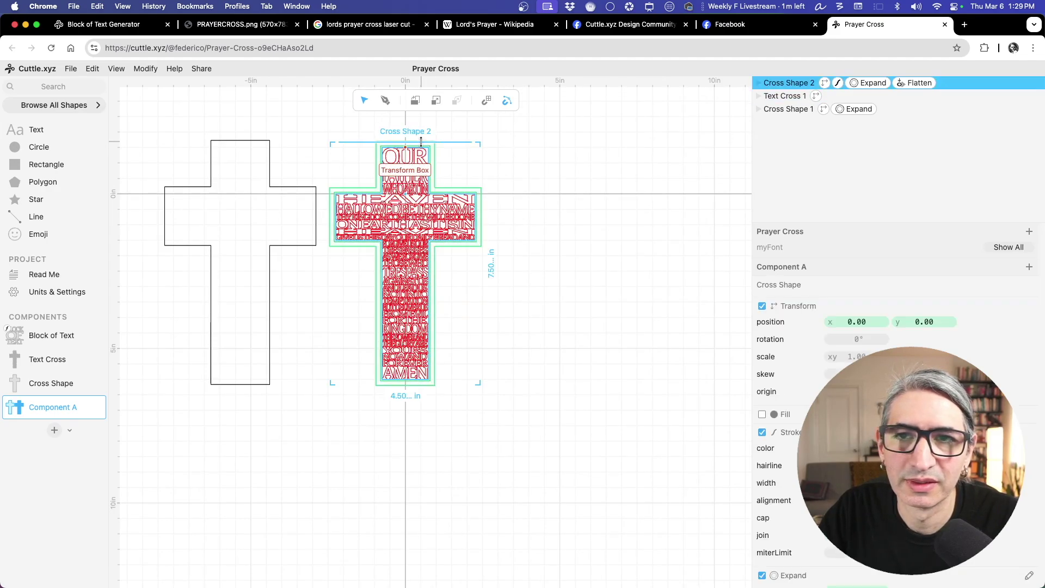
pyautogui.doubleClick(796, 82)
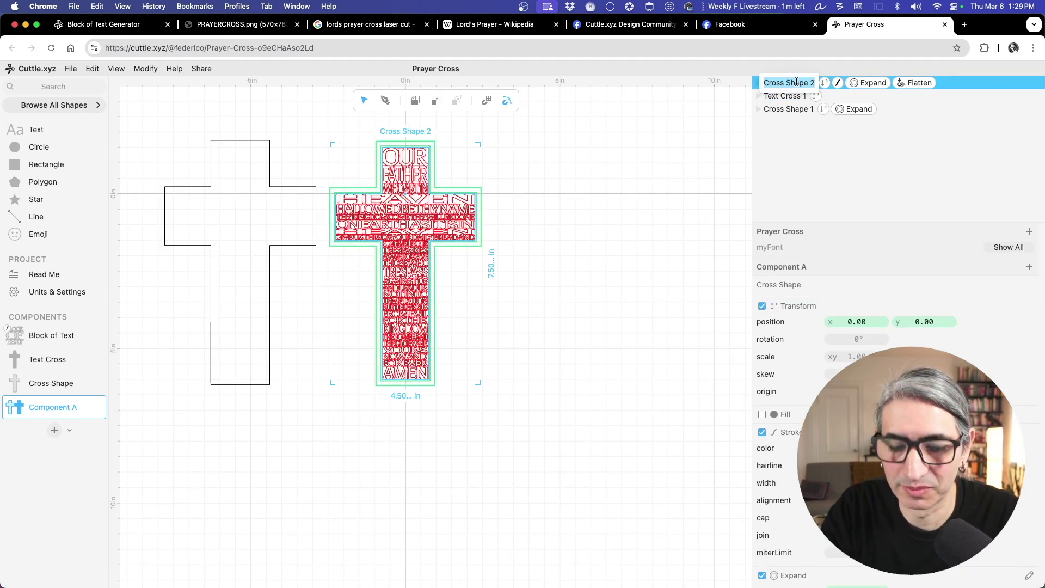
pyautogui.write('Frame')
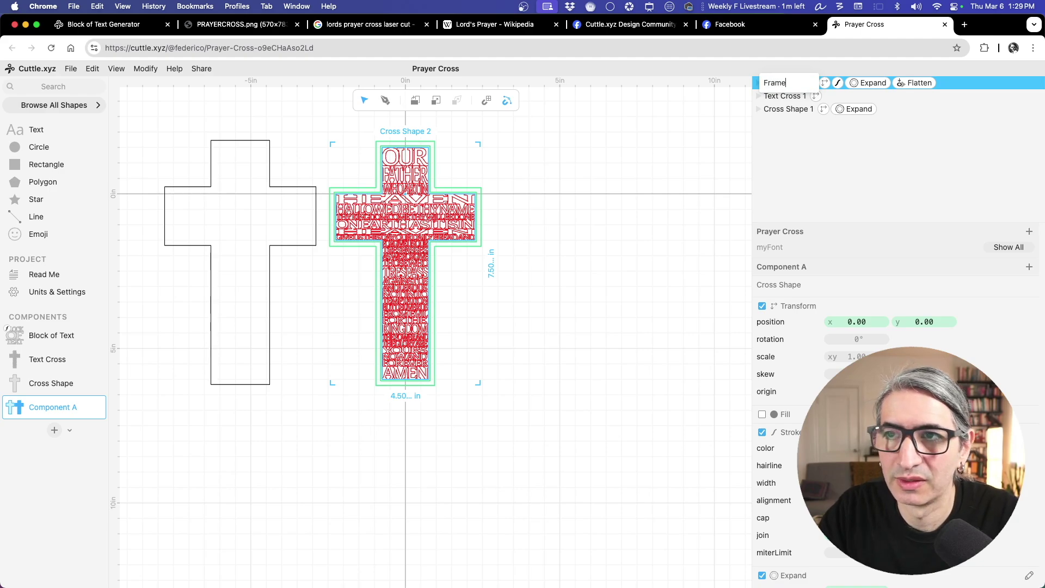
pyautogui.click(658, 137)
# Rename Cross Shape 1, the separate backing outline, as Backer
pyautogui.click(796, 111)
pyautogui.doubleClick(795, 111)
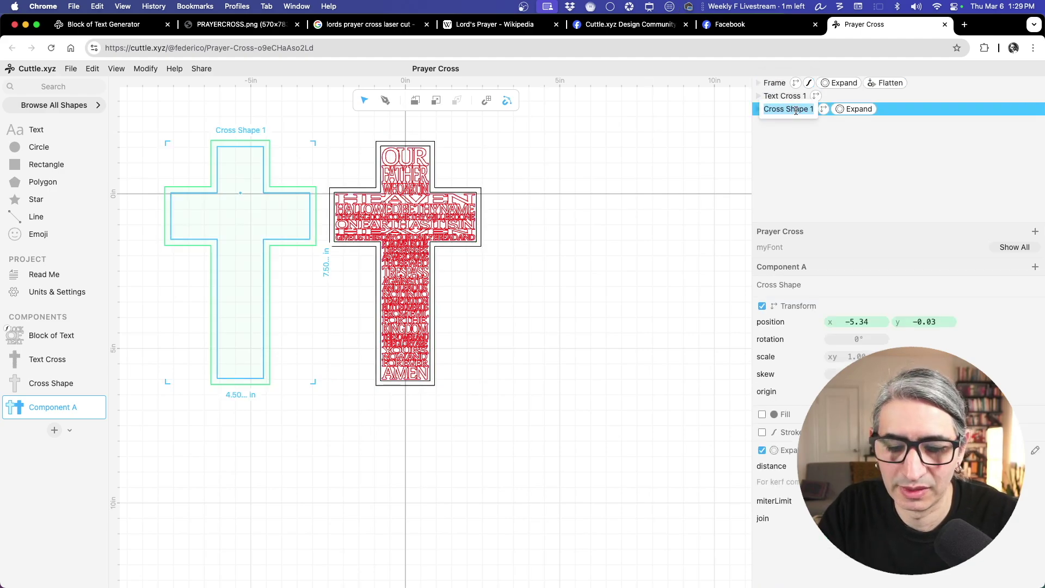
pyautogui.write('Backe')
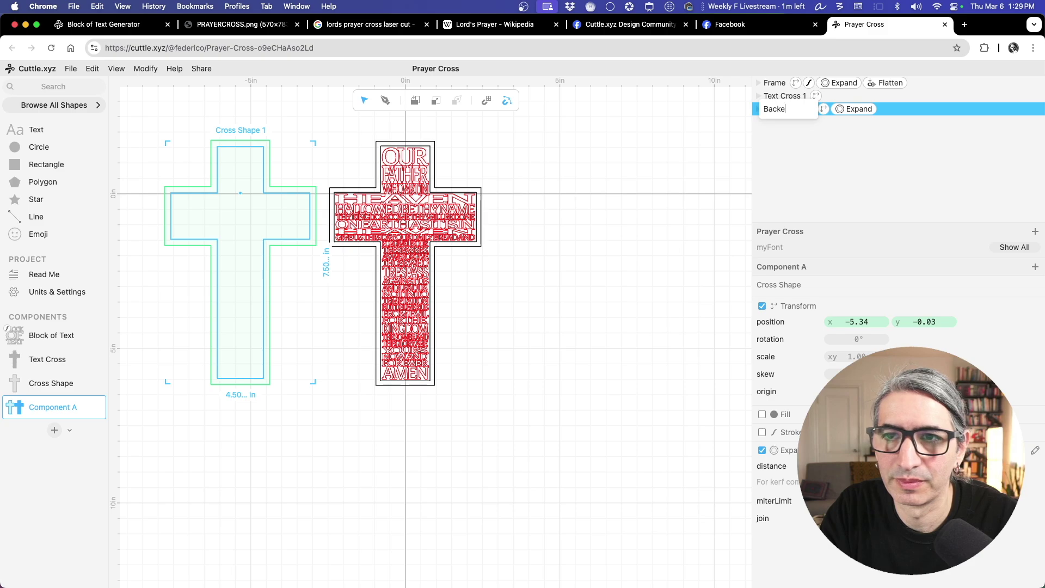
pyautogui.write('r')
pyautogui.press('Return')
pyautogui.click(555, 160)
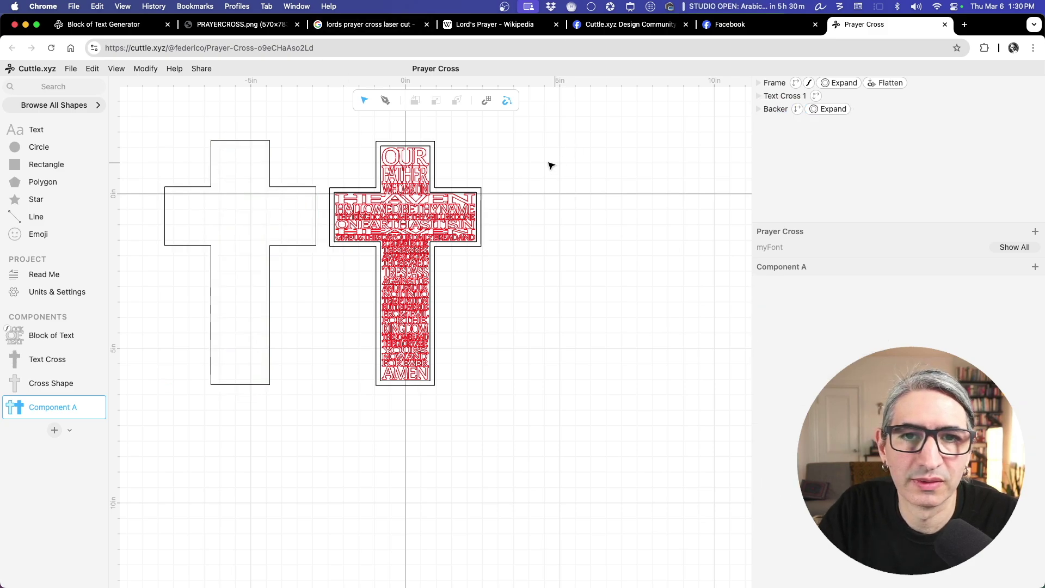
# Change the stroke color of Frame to red, matching the text outlines
pyautogui.click(809, 83)
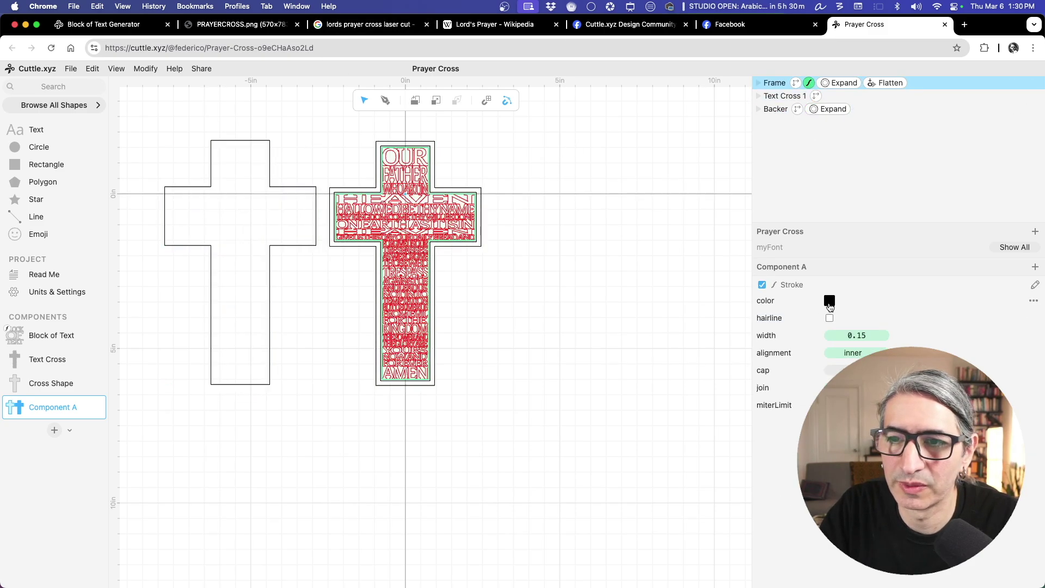
pyautogui.click(829, 301)
pyautogui.click(918, 285)
pyautogui.click(710, 296)
pyautogui.click(523, 287)
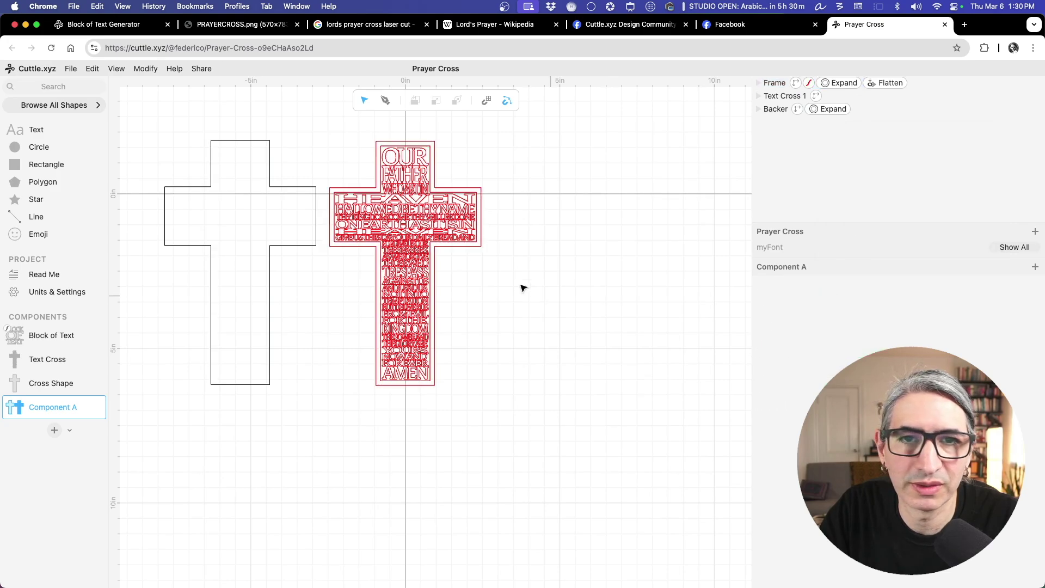
# Open the Text Cross component and try to enable Group 2's Weld And Score modifier, waiting for the page to respond
pyautogui.scroll(5, 522, 288)
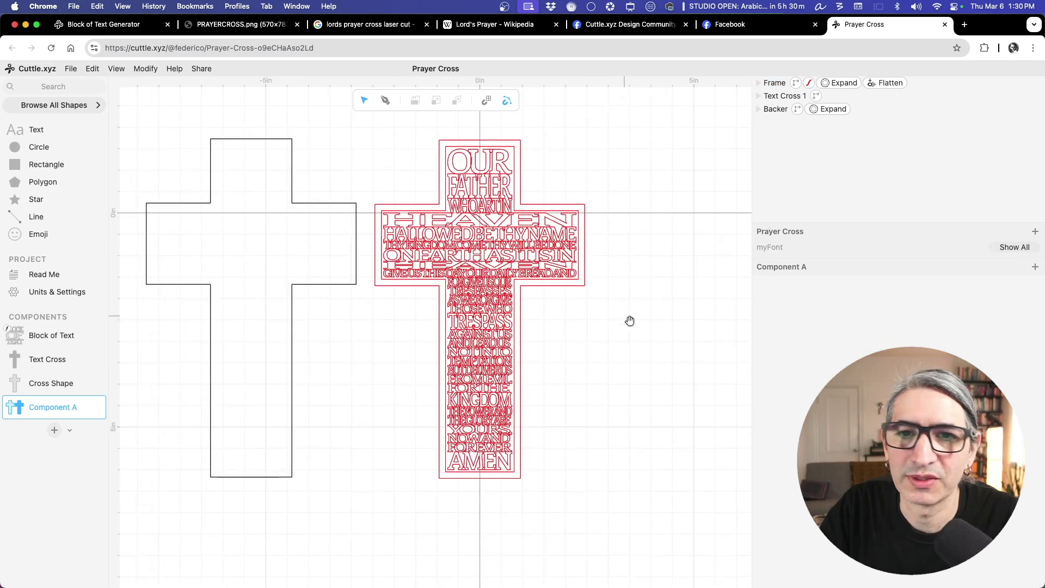
pyautogui.moveTo(630, 320); pyautogui.dragTo(661, 339)
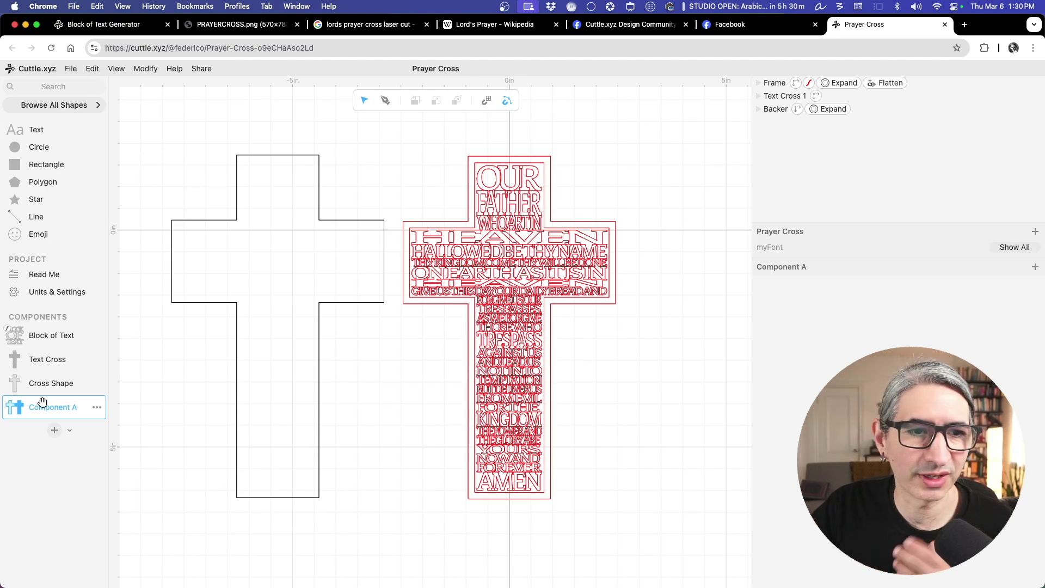
pyautogui.click(53, 356)
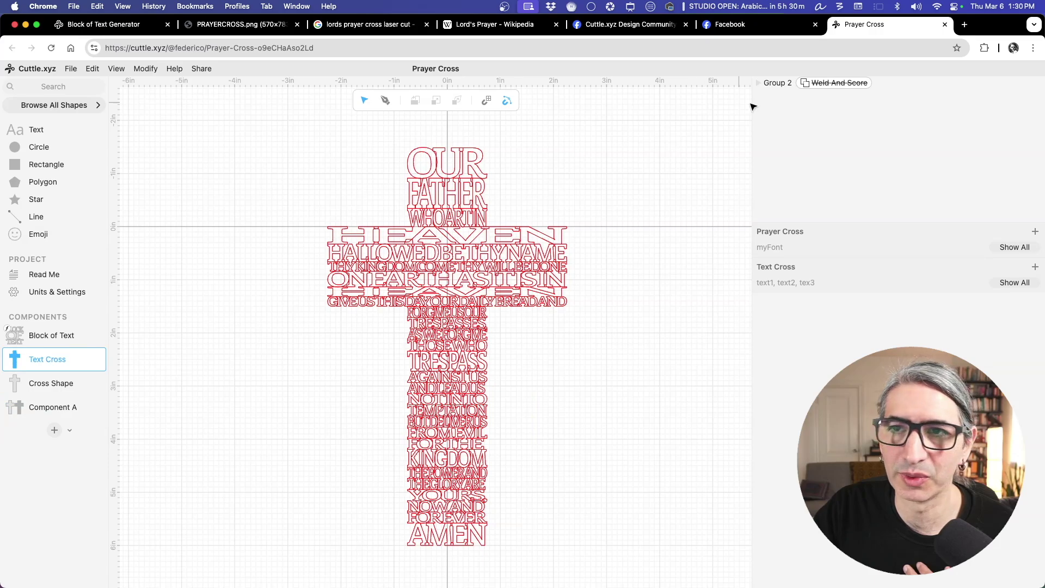
pyautogui.click(838, 83)
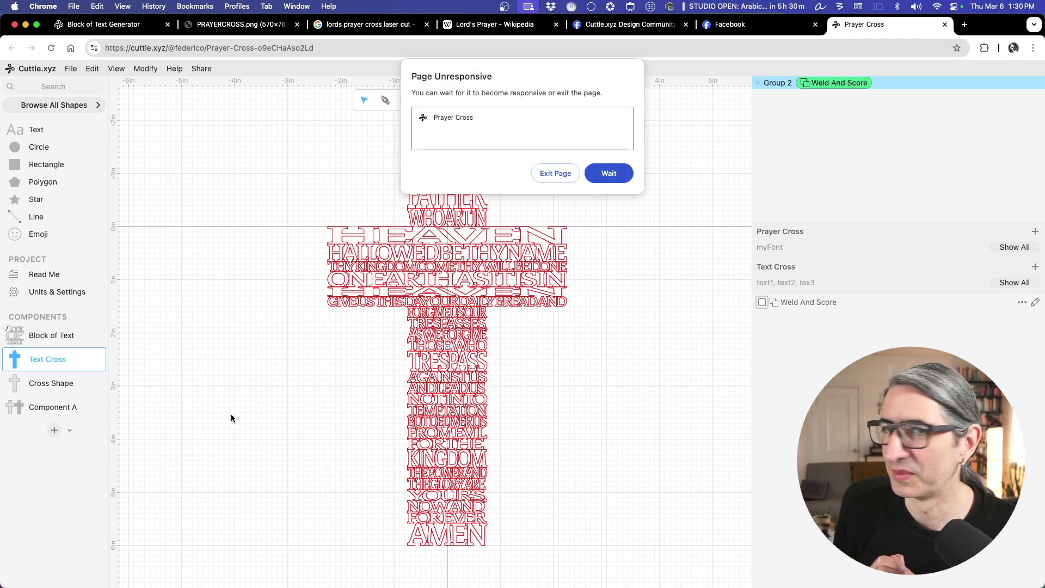
pyautogui.click(601, 181)
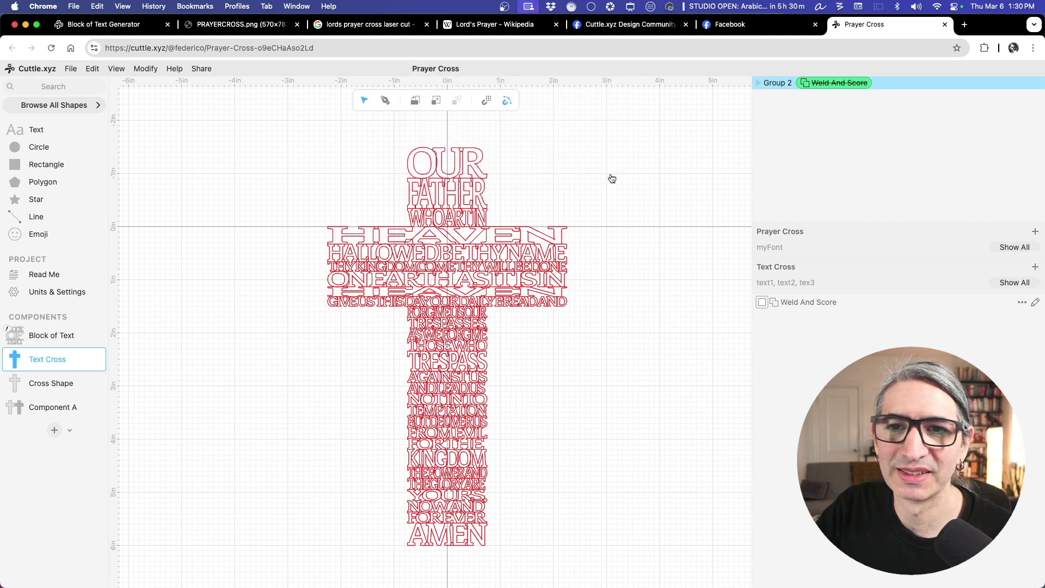